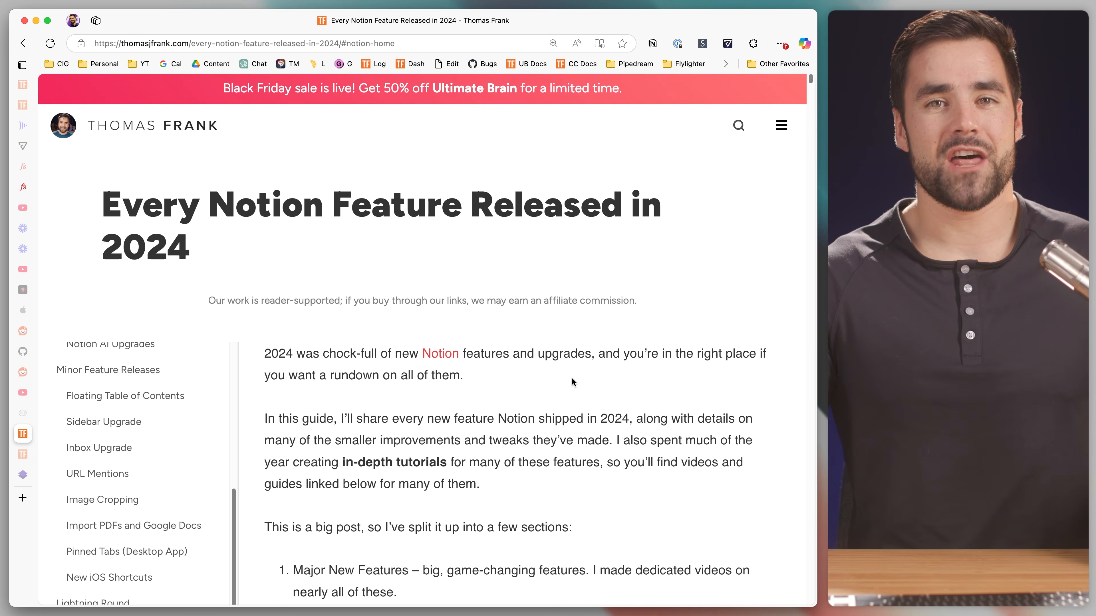
scroll(573, 383, "down", 2)
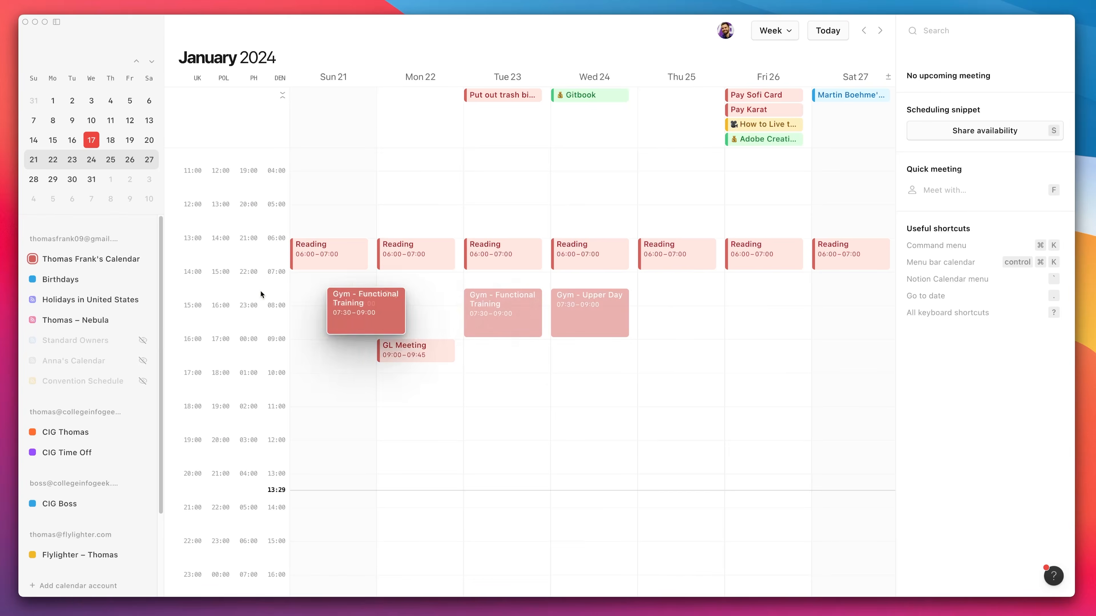
In Notion Calendar, reschedule the Gym - Functional Training event to another day and attach the Notion page found with "gl meeting" to an event.
left_click_drag(501, 292, 712, 298)
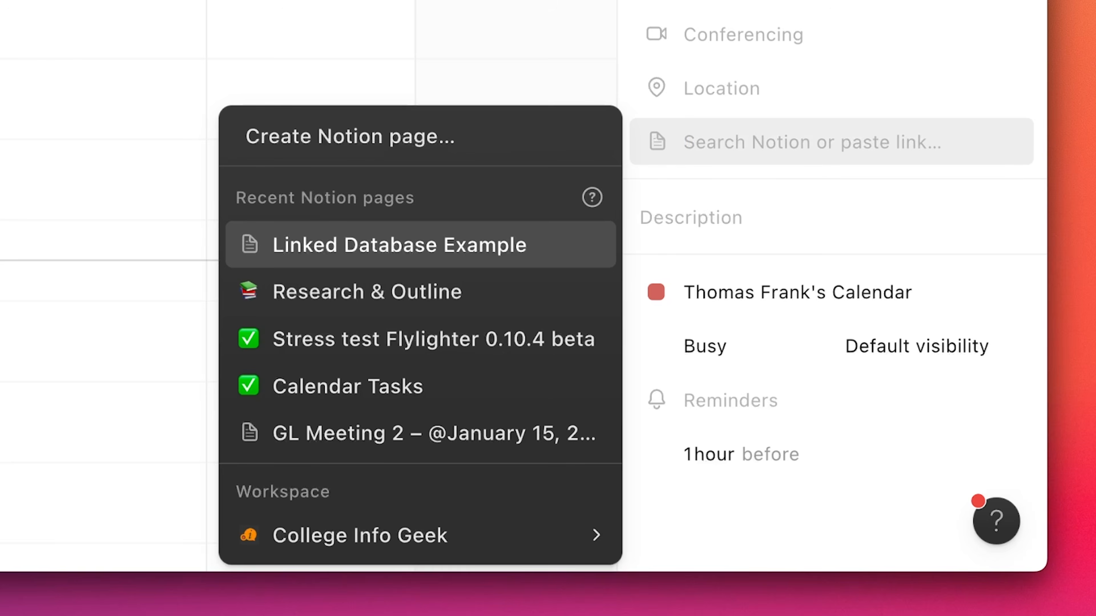
type("gl meeting")
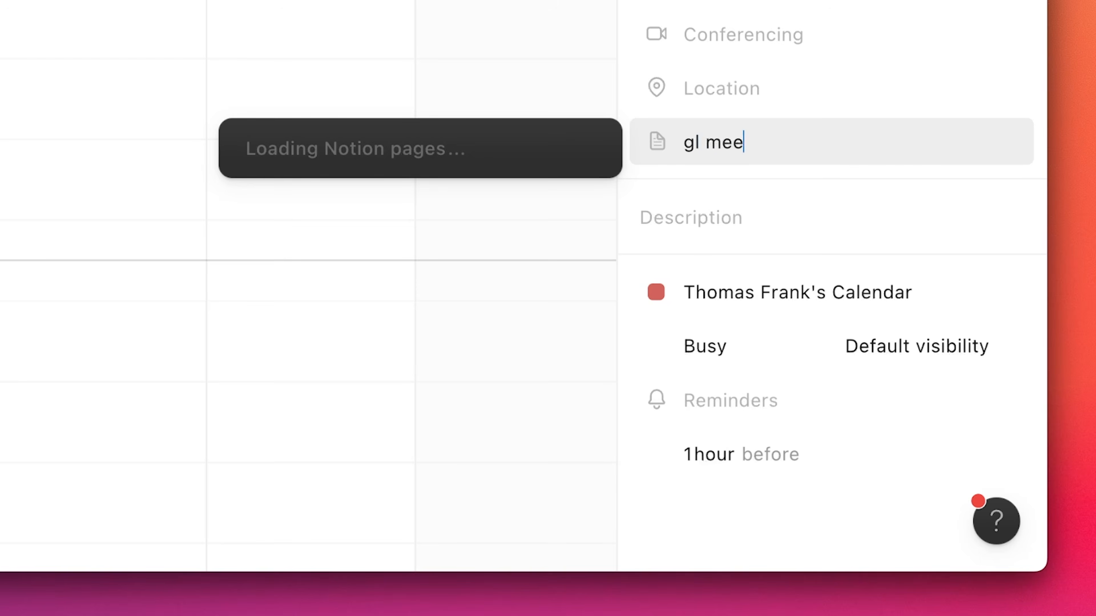
left_click(337, 184)
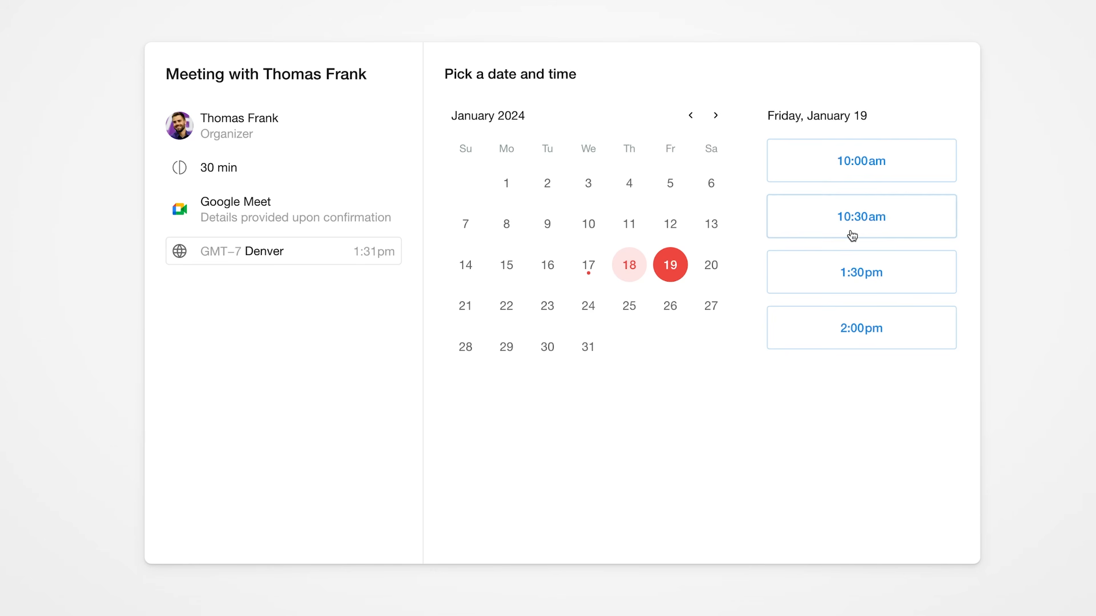
Select the 10:30am meeting time for Friday, January 19 on the scheduling page.
left_click(860, 217)
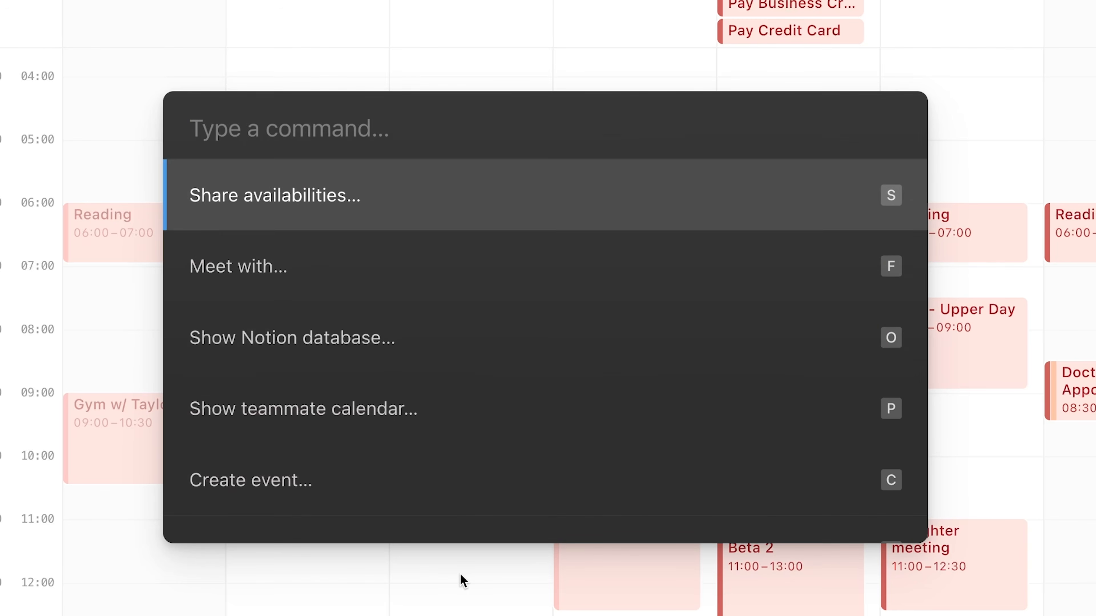
Browse the calendar's command menu down to the Show Notion database command.
key("Down")
key("Down")
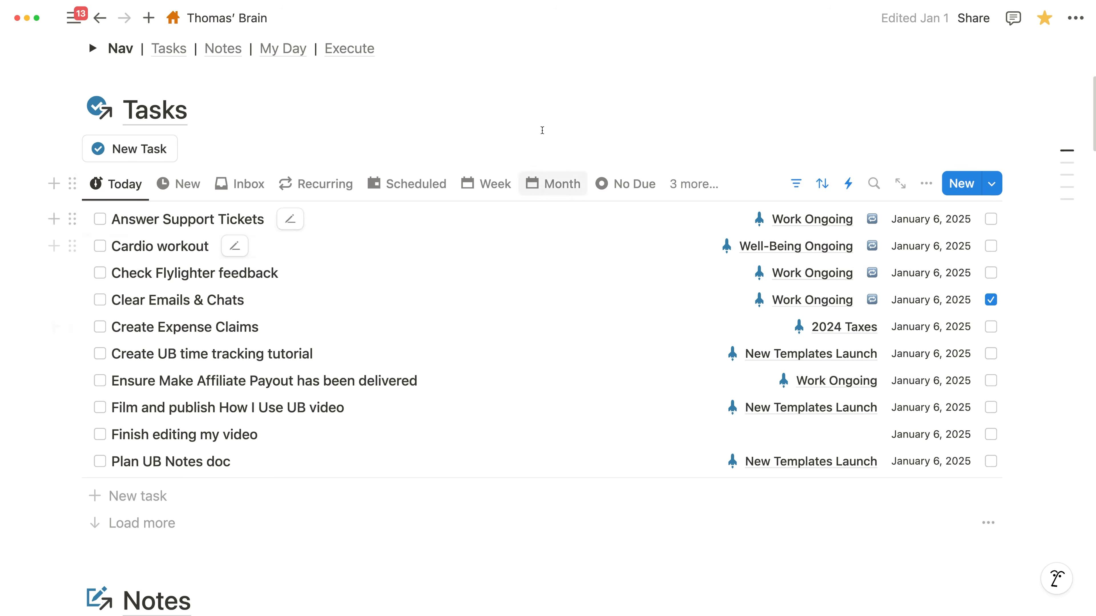
Look through the Tasks list, the Recipes gallery and the Expenses calendar view in Notion.
scroll(547, 115, "down", 2)
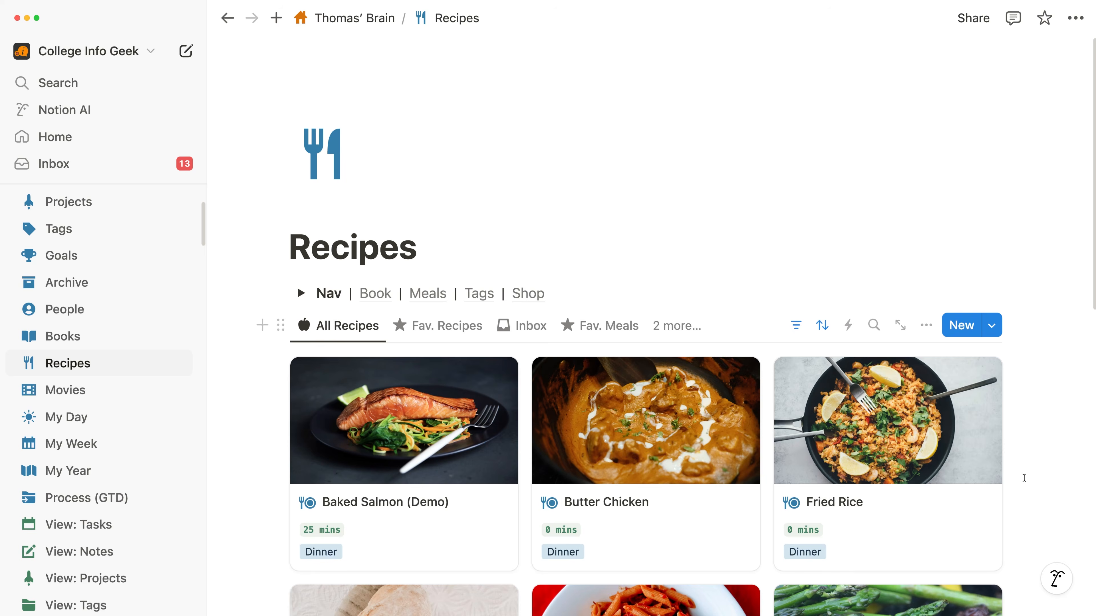
scroll(1027, 477, "down", 5)
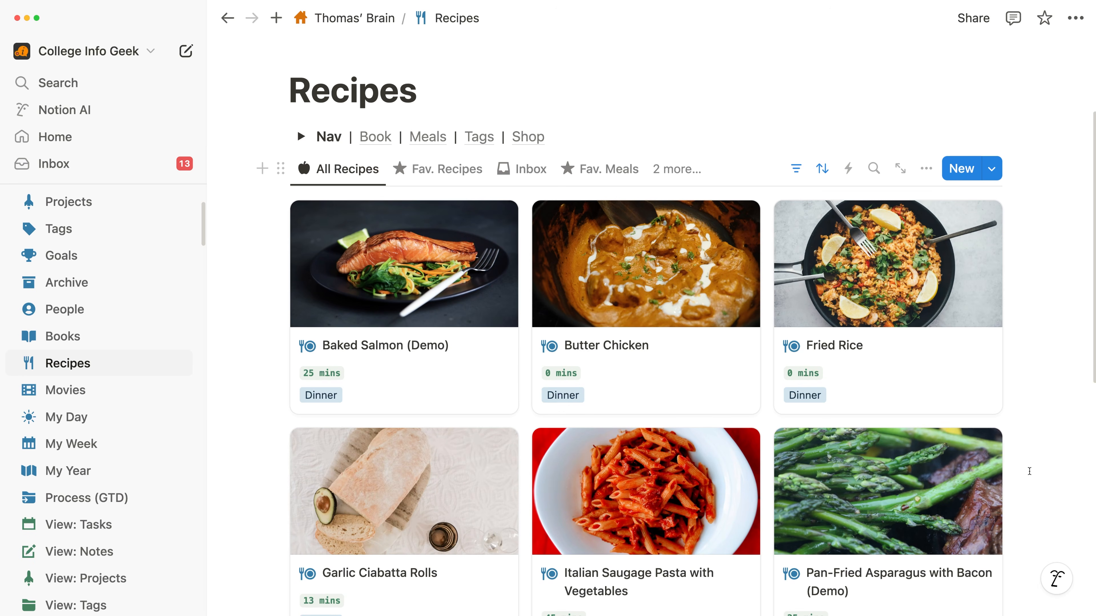
scroll(1027, 472, "down", 5)
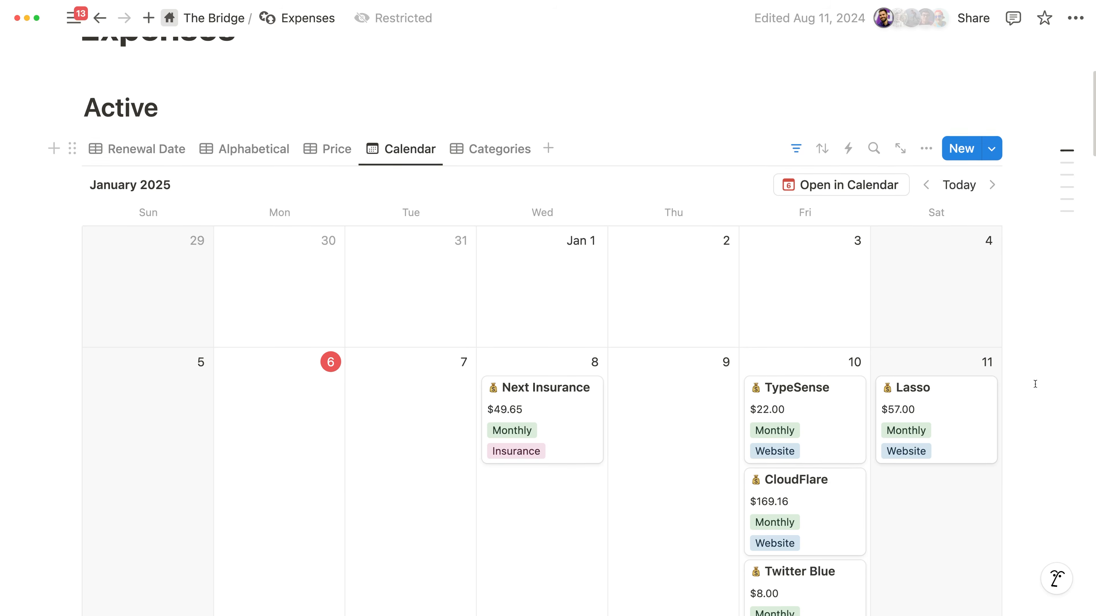
scroll(1037, 384, "down", 4)
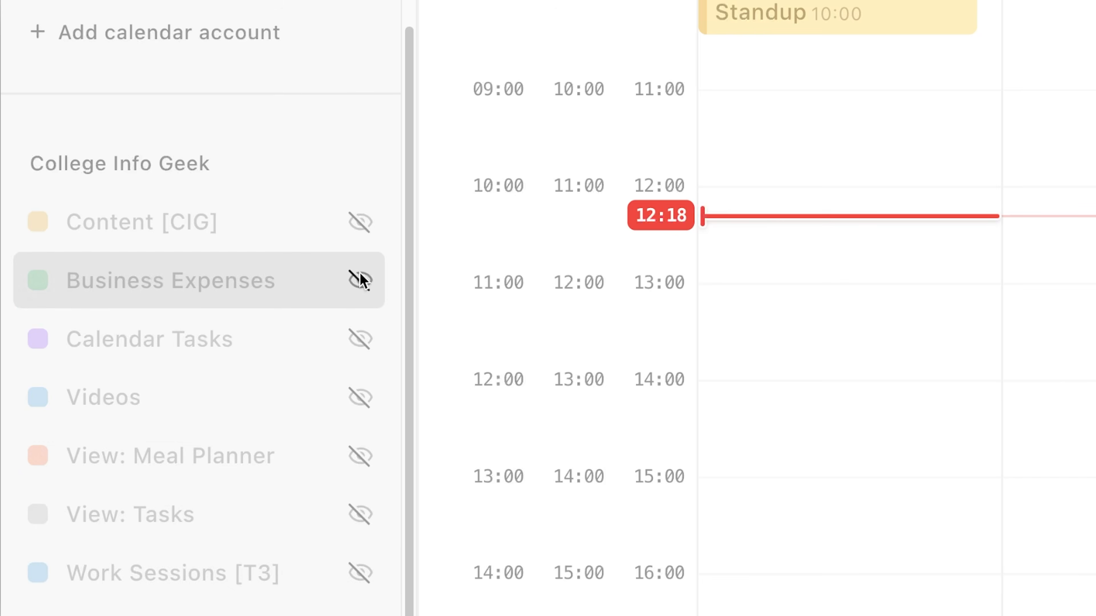
Show the Business Expenses, View: Meal Planner and View: Tasks databases in Notion Calendar.
left_click(360, 280)
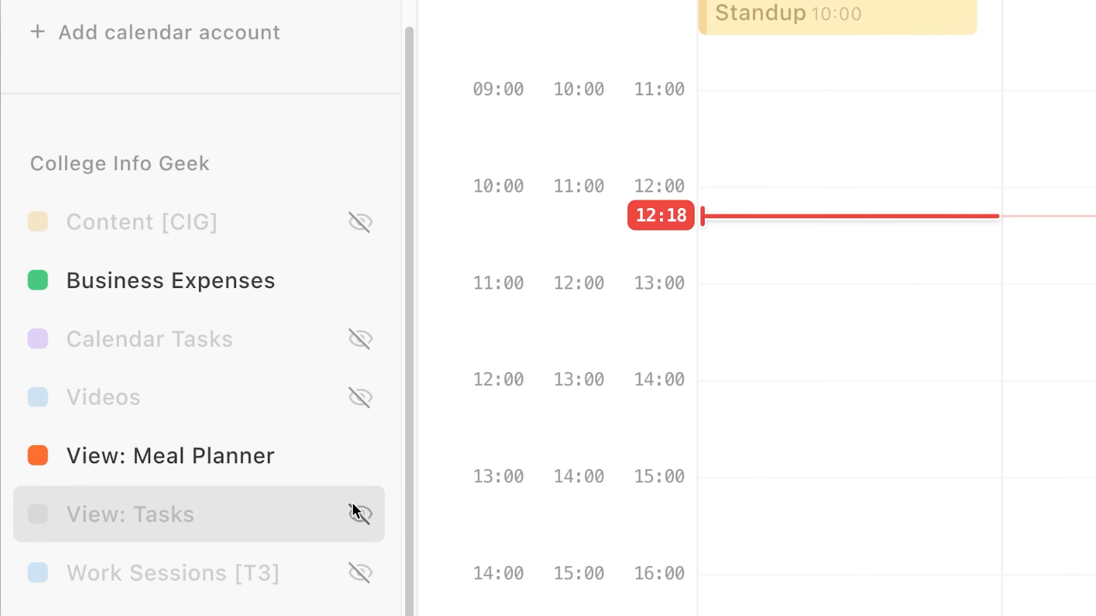
left_click(360, 515)
left_click(360, 455)
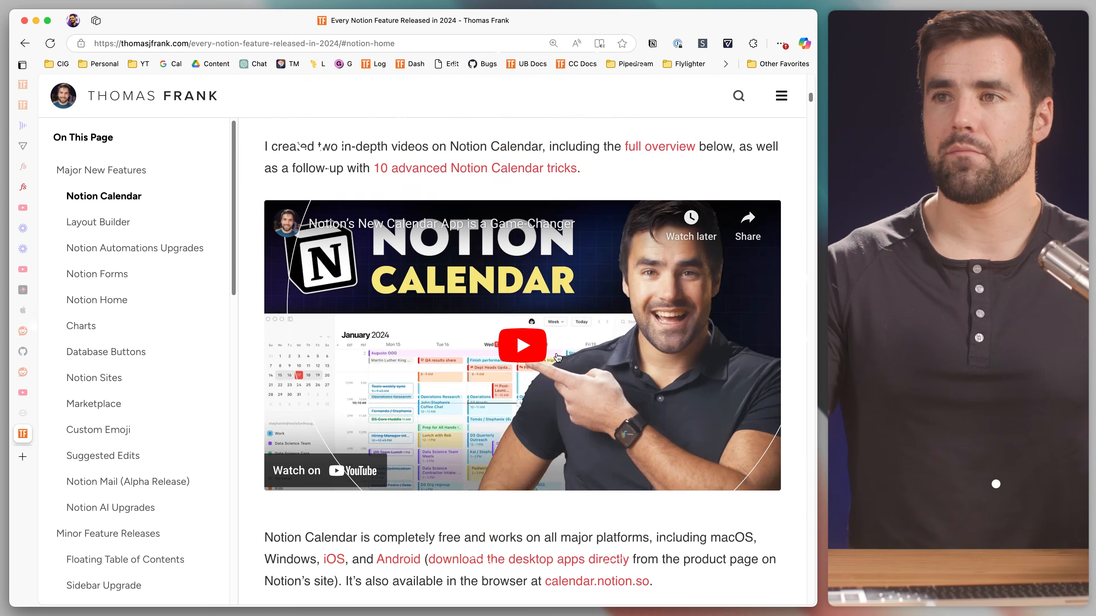
scroll(689, 383, "down", 4)
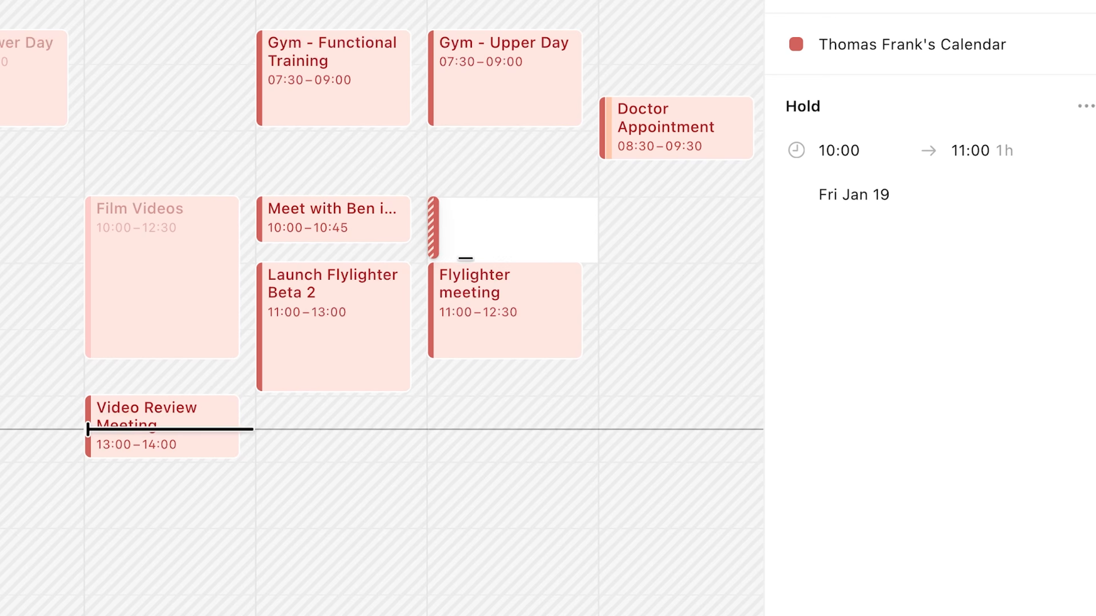
Hold availability slots from 10:00 to 11:00 on Fri Jan 19 and from 13:30 on both Thu Jan 18 and Fri Jan 19.
left_click_drag(466, 258, 472, 265)
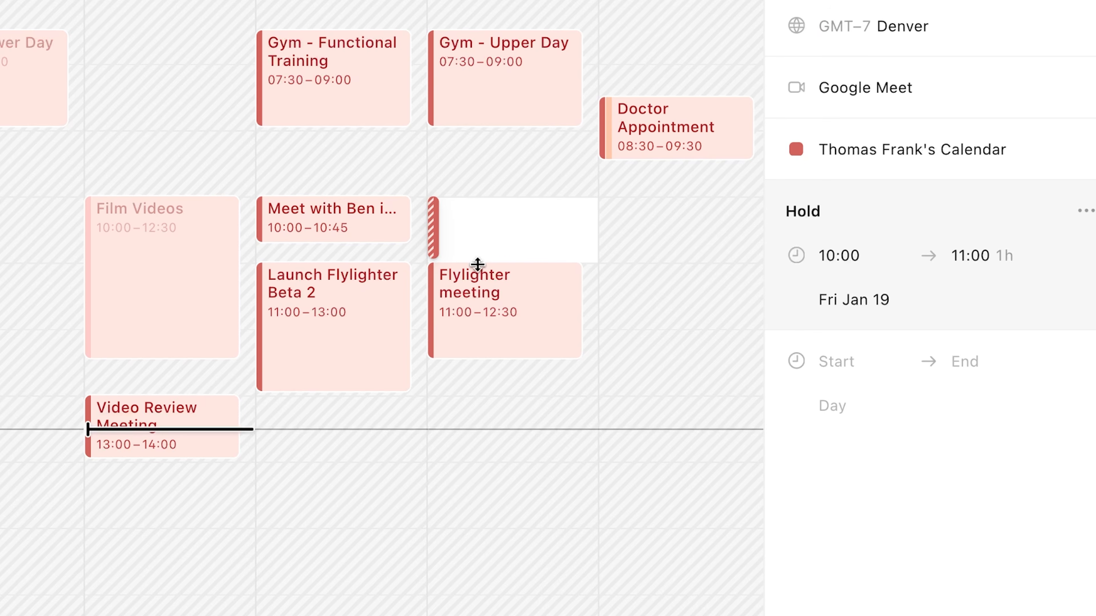
left_click_drag(313, 429, 308, 484)
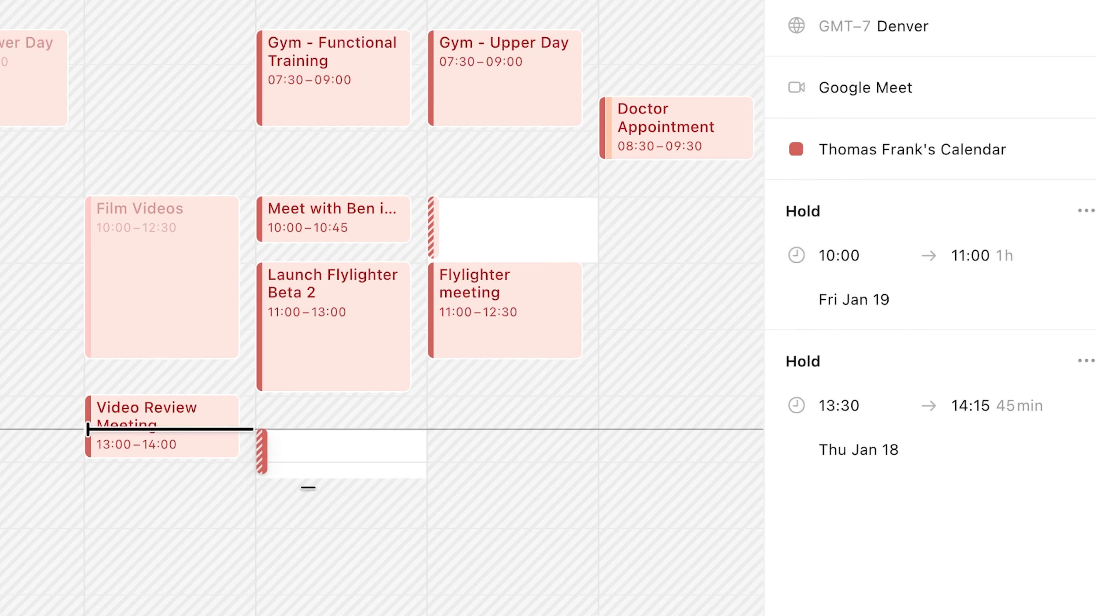
left_click_drag(477, 431, 465, 495)
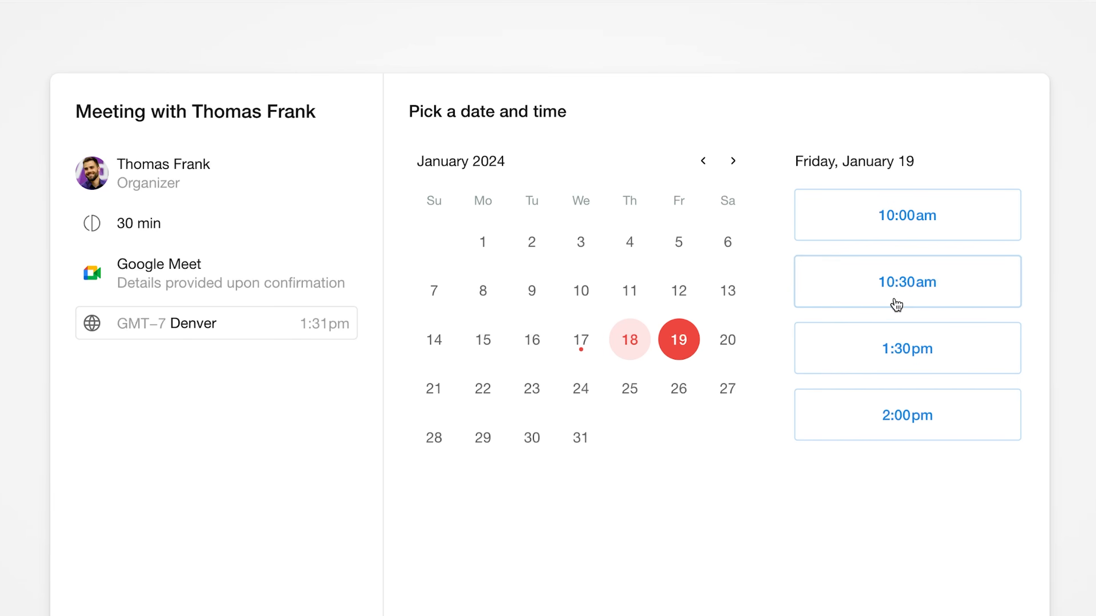
Book the 10:30am slot on Friday, January 19 from the shared booking page.
left_click(897, 304)
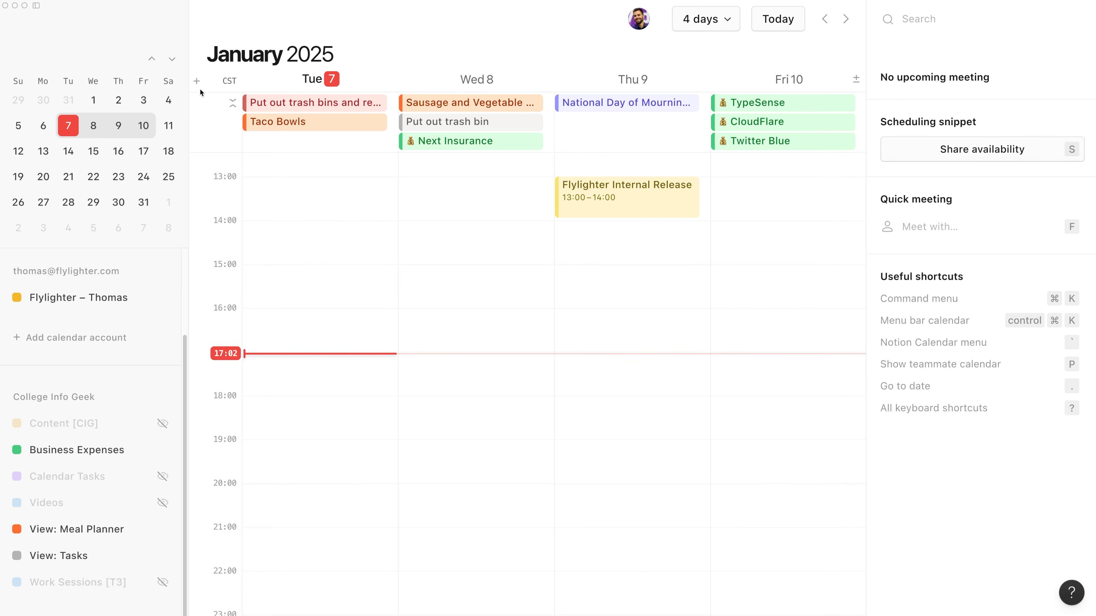
Add a Mountain Standard Time (MST) column to the calendar, finding the time zone with the search text "albu".
left_click(197, 81)
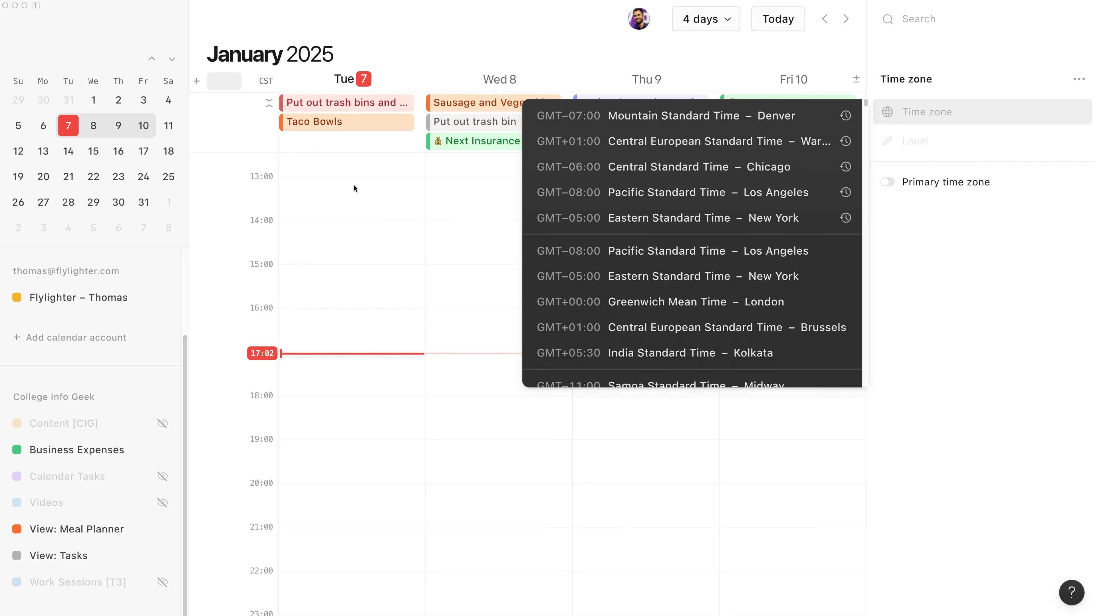
type("albu")
key("Return")
key("Escape")
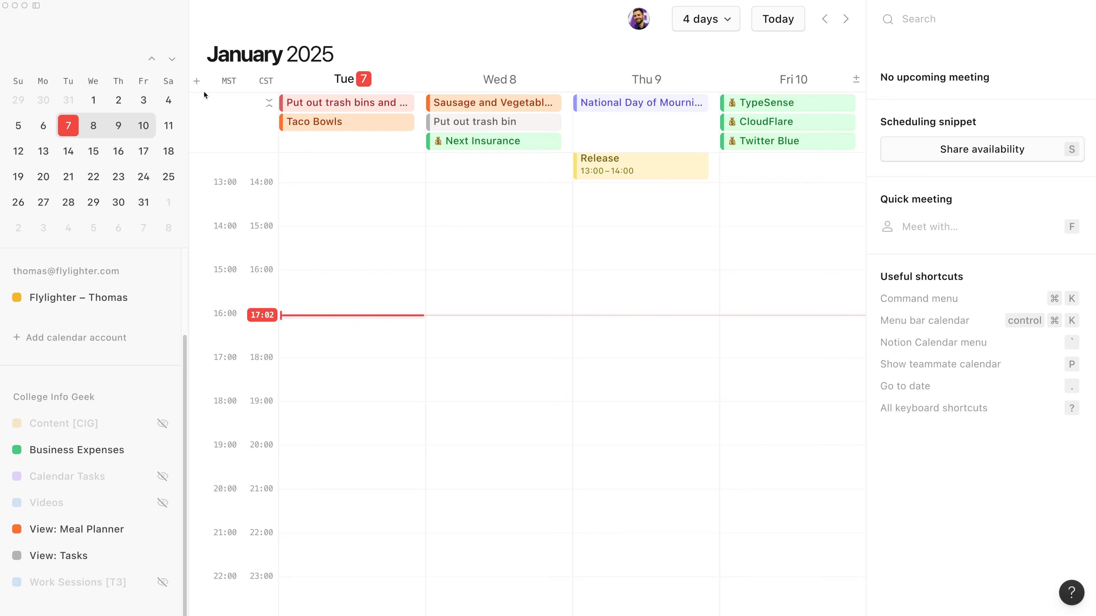
Add Central European Standard Time – Kraków as a third time zone and compare the event times across the zones.
left_click(197, 82)
type("krak")
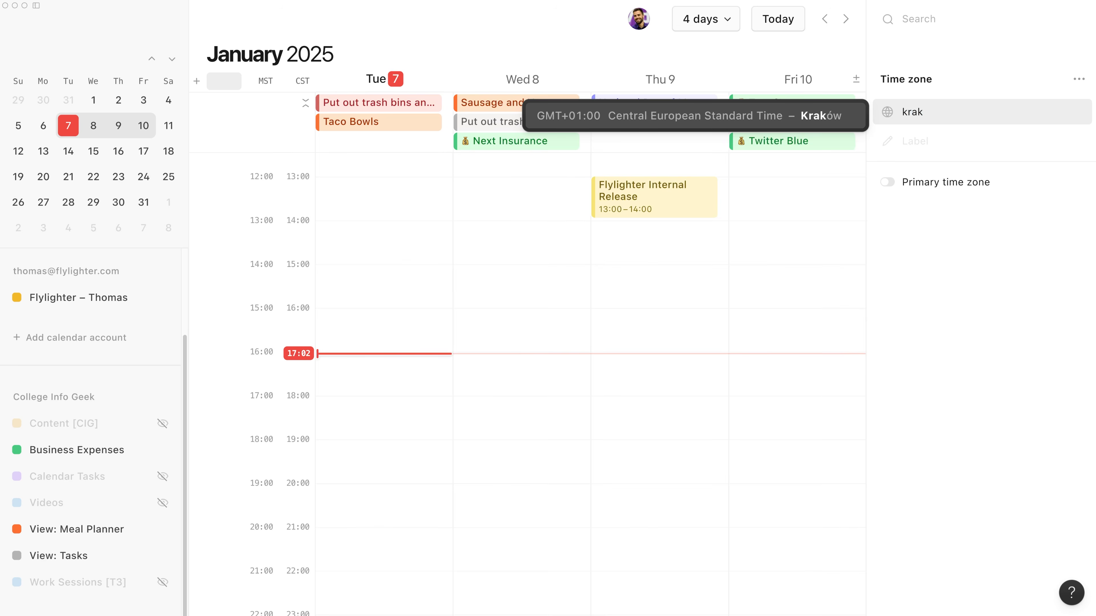
key("Return")
key("Escape")
scroll(360, 268, "up", 10)
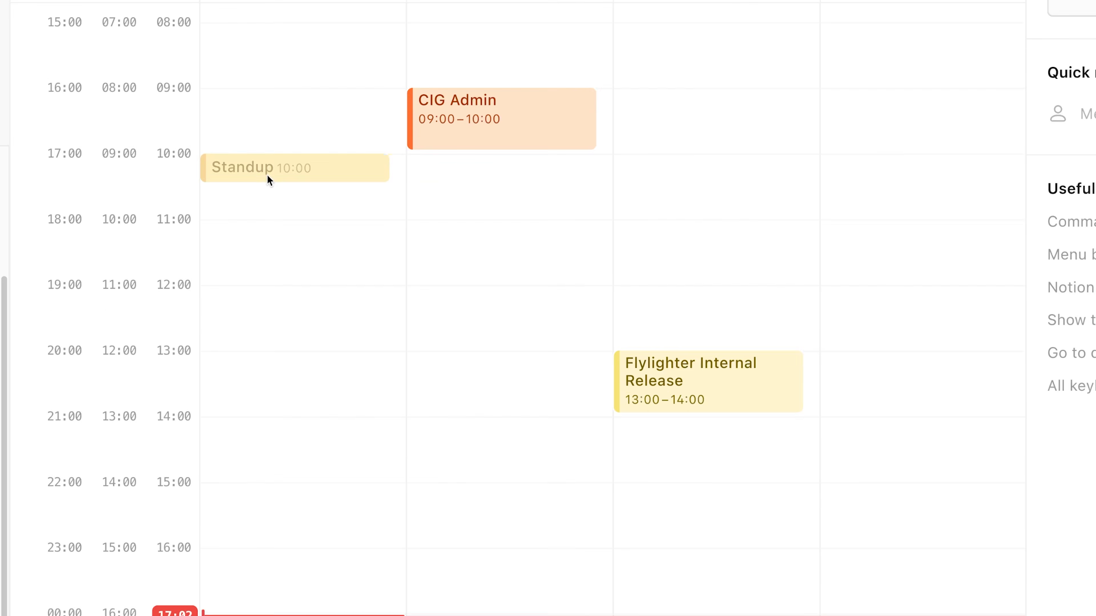
scroll(359, 268, "down", 5)
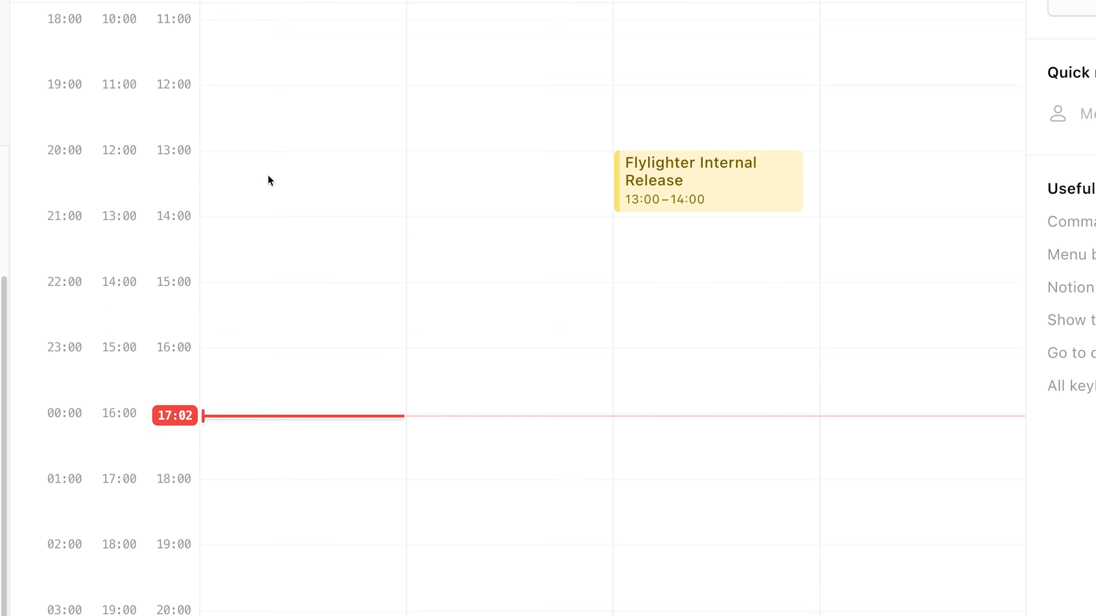
scroll(268, 176, "down", 2)
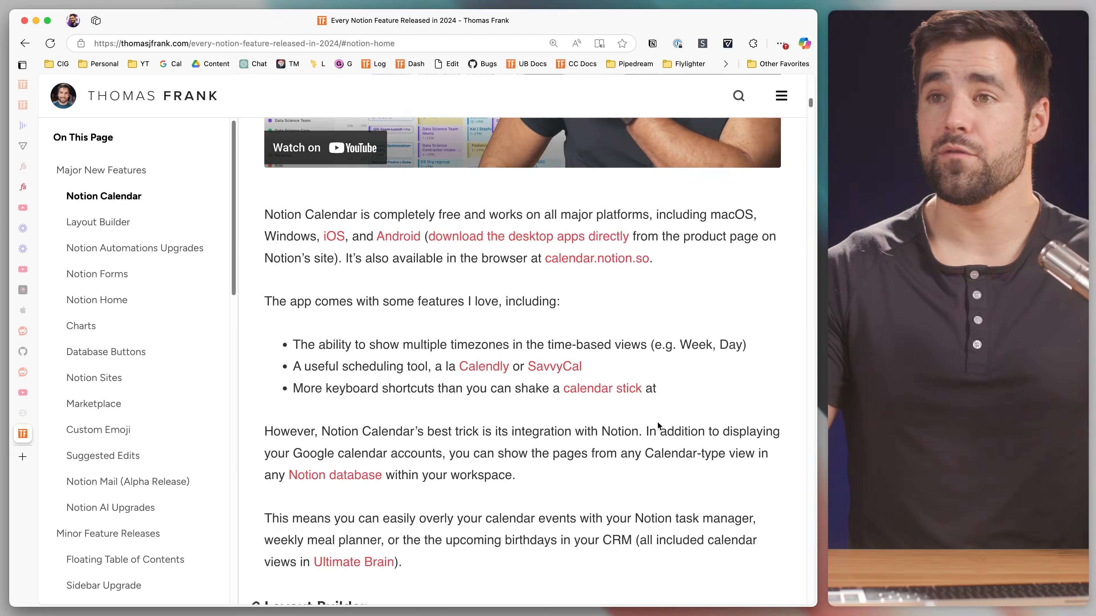
scroll(656, 421, "down", 10)
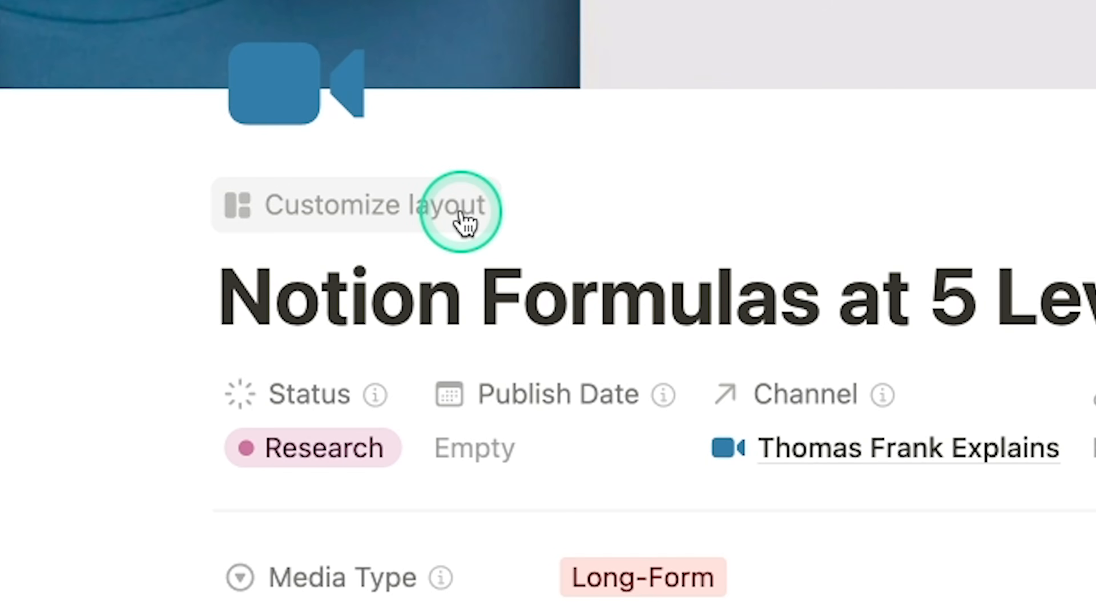
Customize the layout of the Notion Formulas content page by moving the property group to the side panel.
left_click(460, 217)
left_click(537, 359)
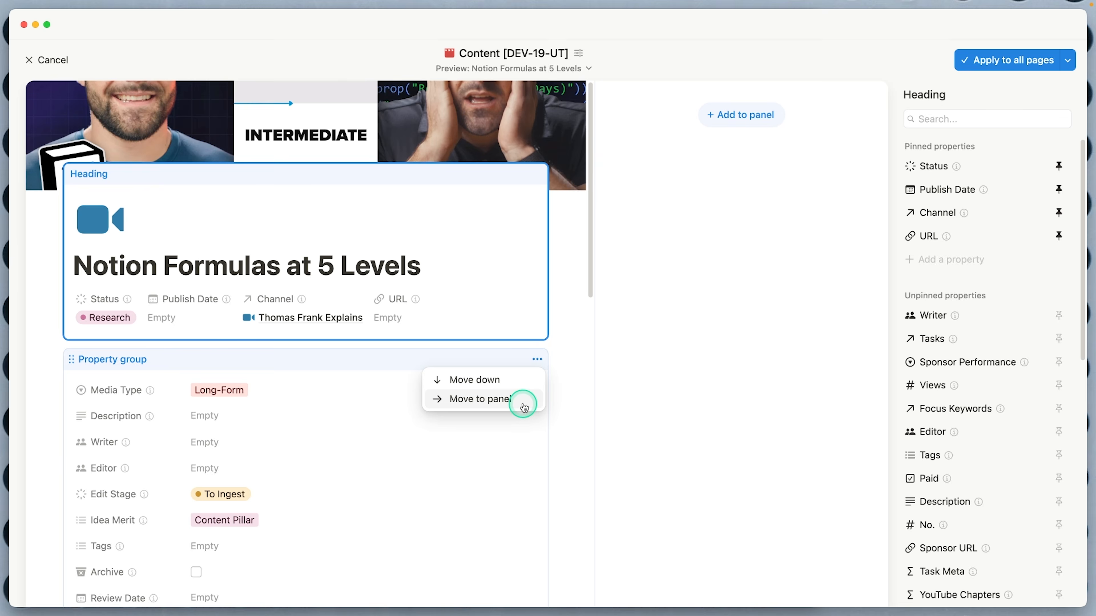
left_click(692, 366)
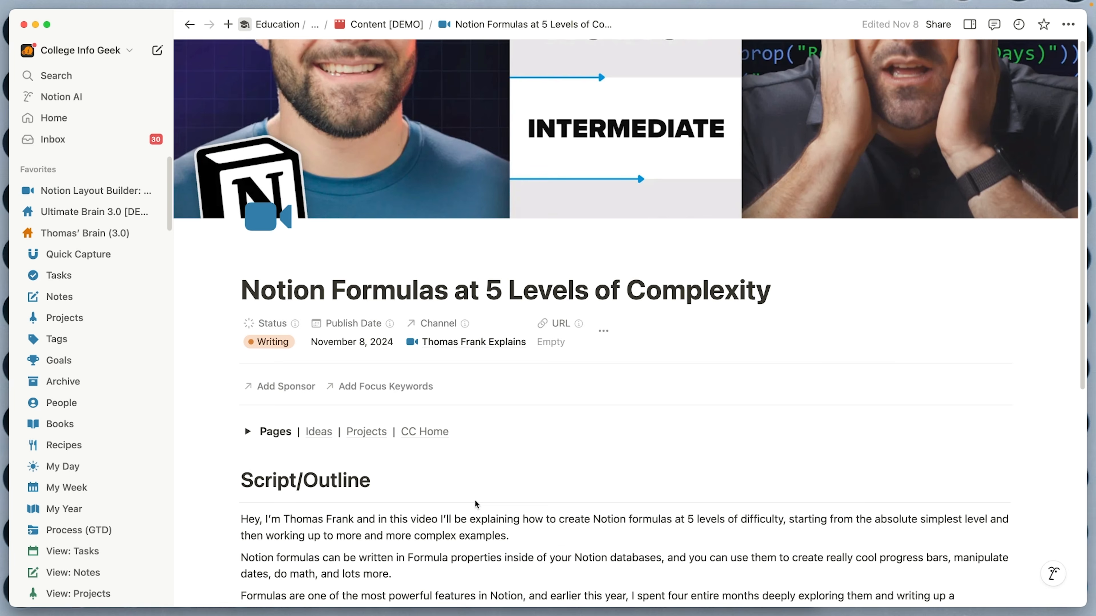
Show the details panel of the Notion Formulas at 5 Levels of Complexity page and hide it again.
key("shift+super+backslash")
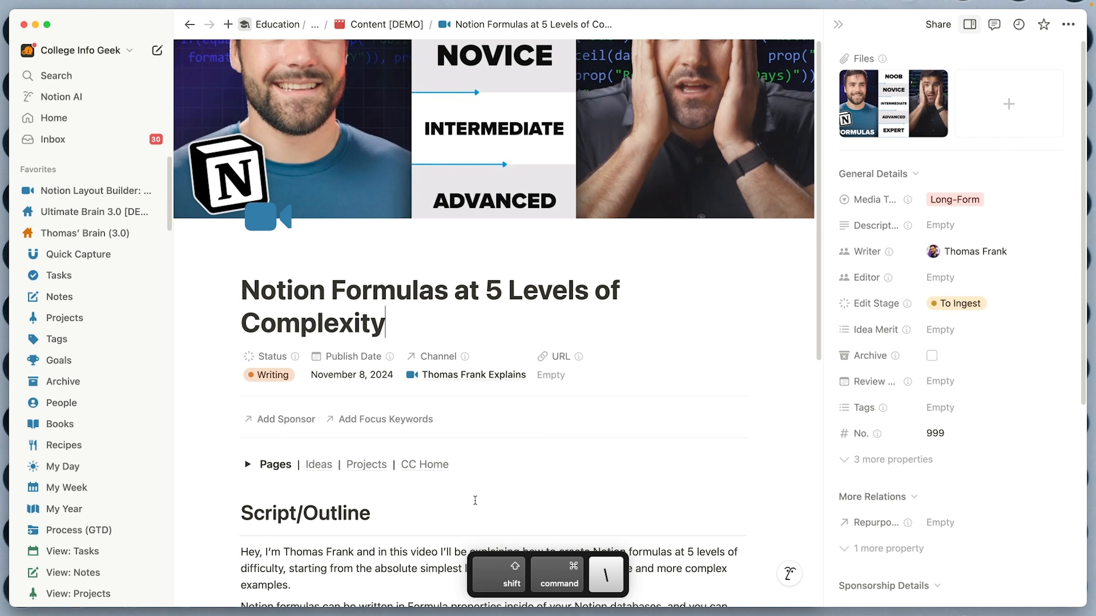
key("shift+super+backslash")
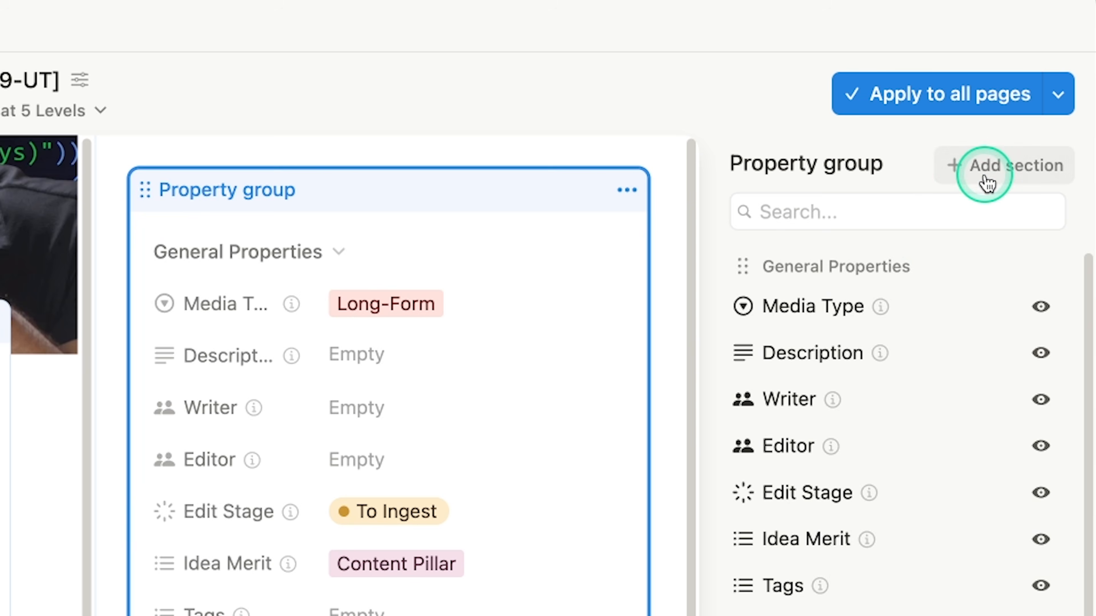
Add a section named "Sponsor Properties" to the property group in the layout builder and rearrange the property list.
left_click(987, 184)
type("Sponsor Properties")
key("Return")
left_click_drag(751, 417, 751, 311)
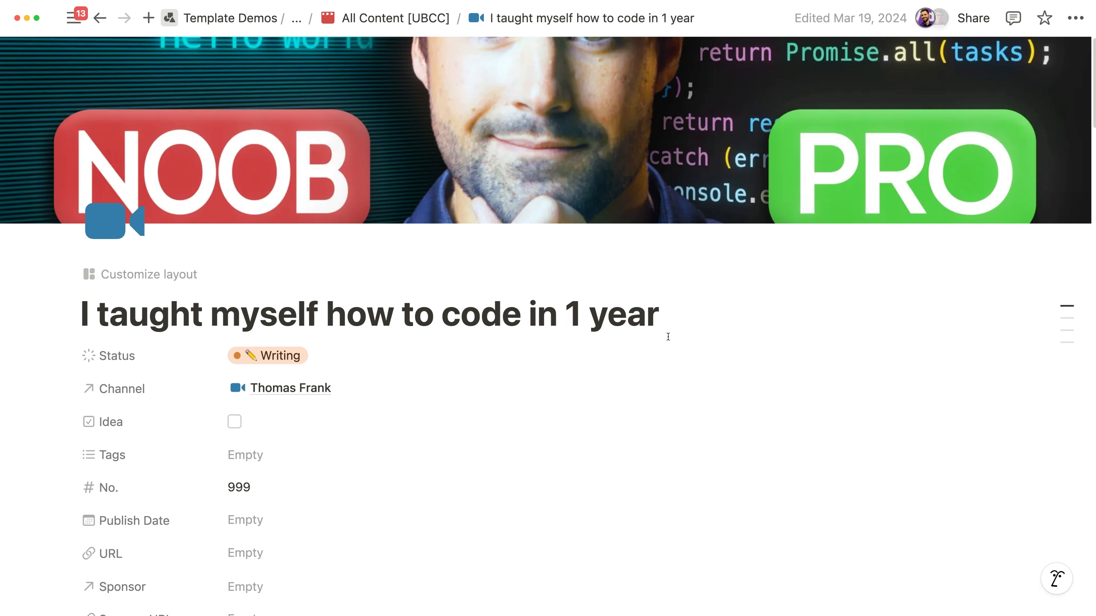
Examine the long property list of the "I taught myself how to code in 1 year" page, down to its Script/Outline section.
scroll(668, 337, "down", 20)
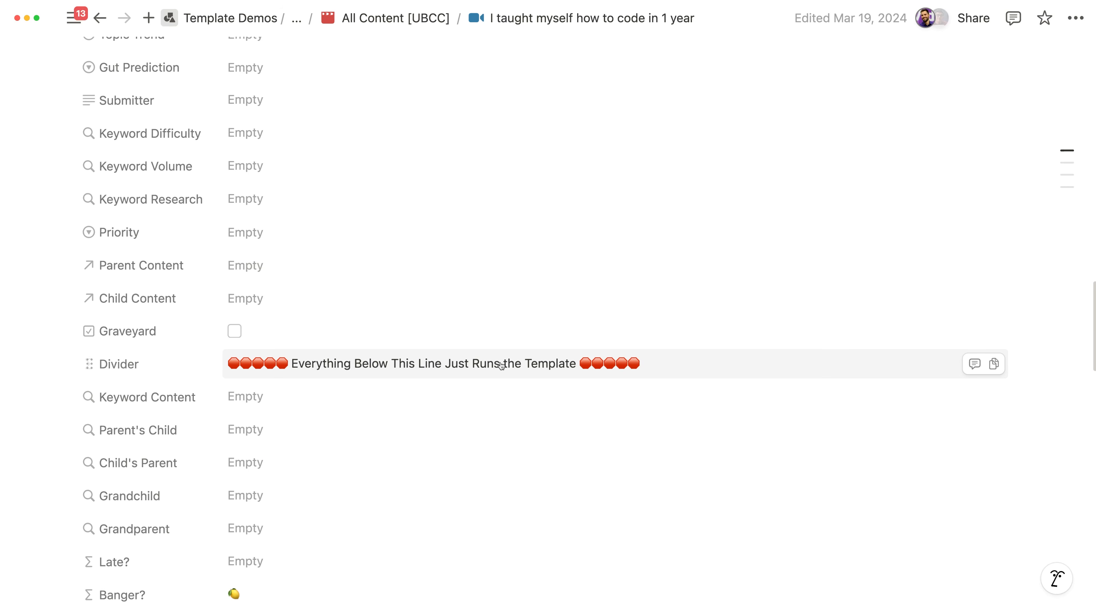
scroll(501, 362, "down", 15)
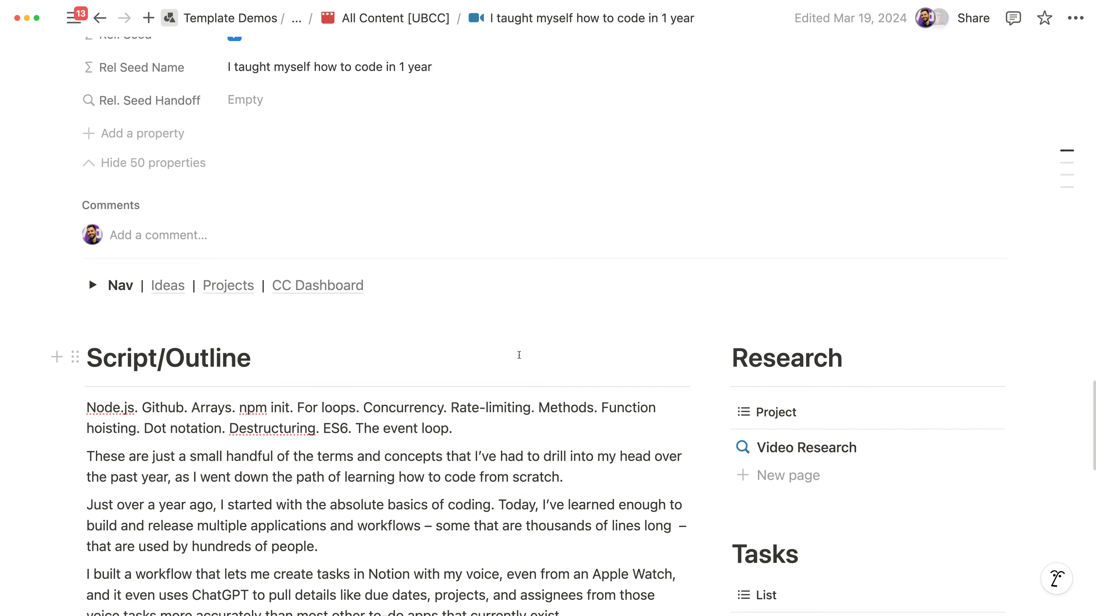
scroll(519, 355, "down", 4)
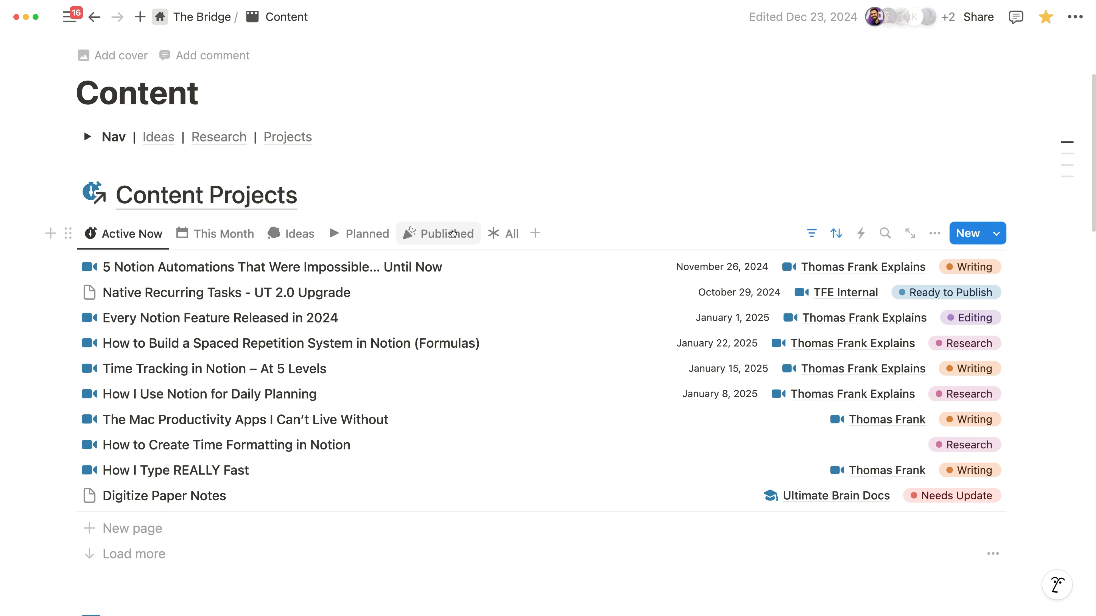
Switch Content Projects to the Published view, load more entries and open the "Notion Forms are a Game-Changer" page.
left_click(452, 234)
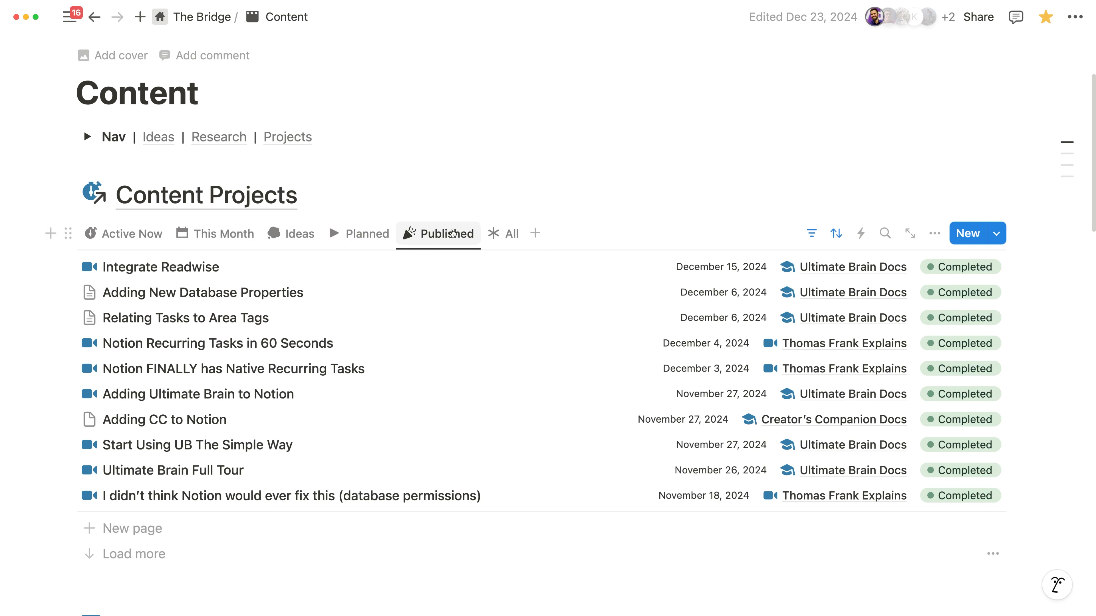
scroll(116, 440, "down", 2)
left_click(117, 496)
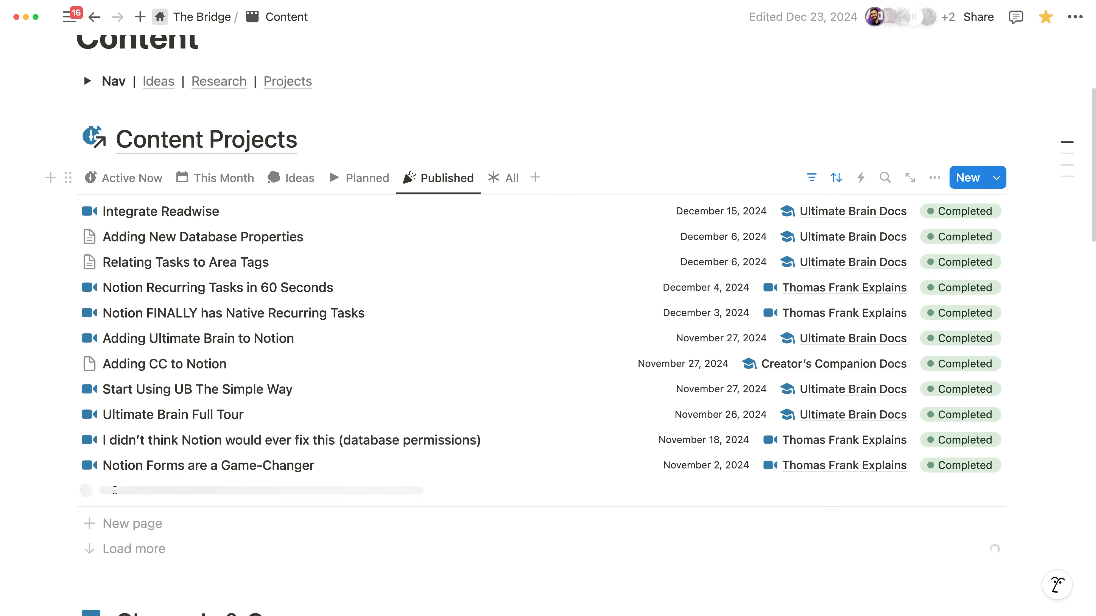
scroll(173, 451, "down", 4)
left_click(187, 372)
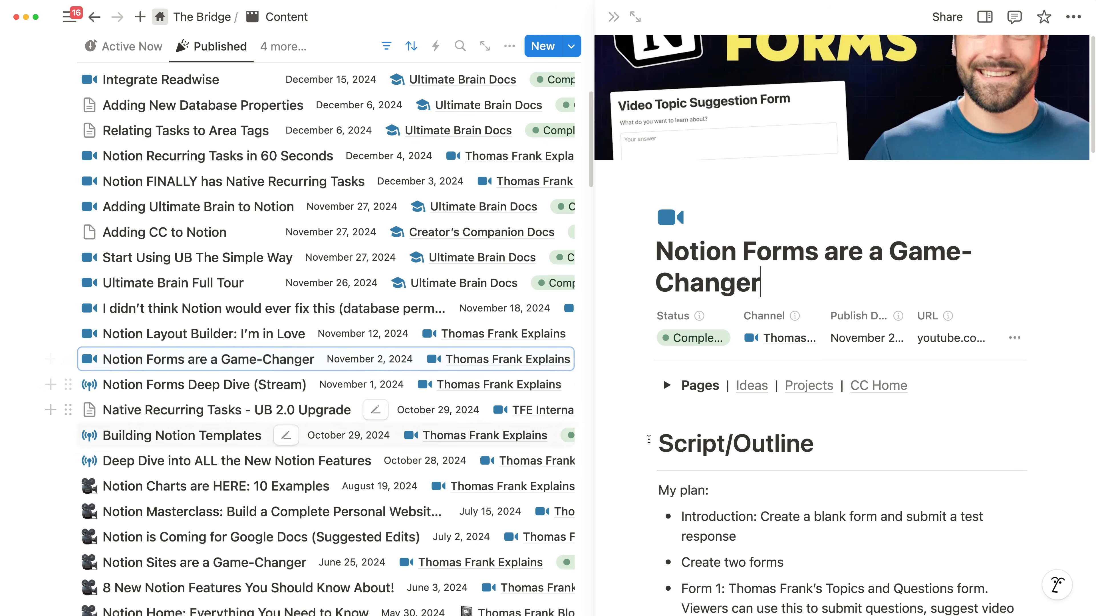
Review the script outline of the Notion Forms are a Game-Changer page, show its grouped properties in the details panel and hide the panel.
scroll(951, 426, "down", 5)
scroll(951, 427, "down", 4)
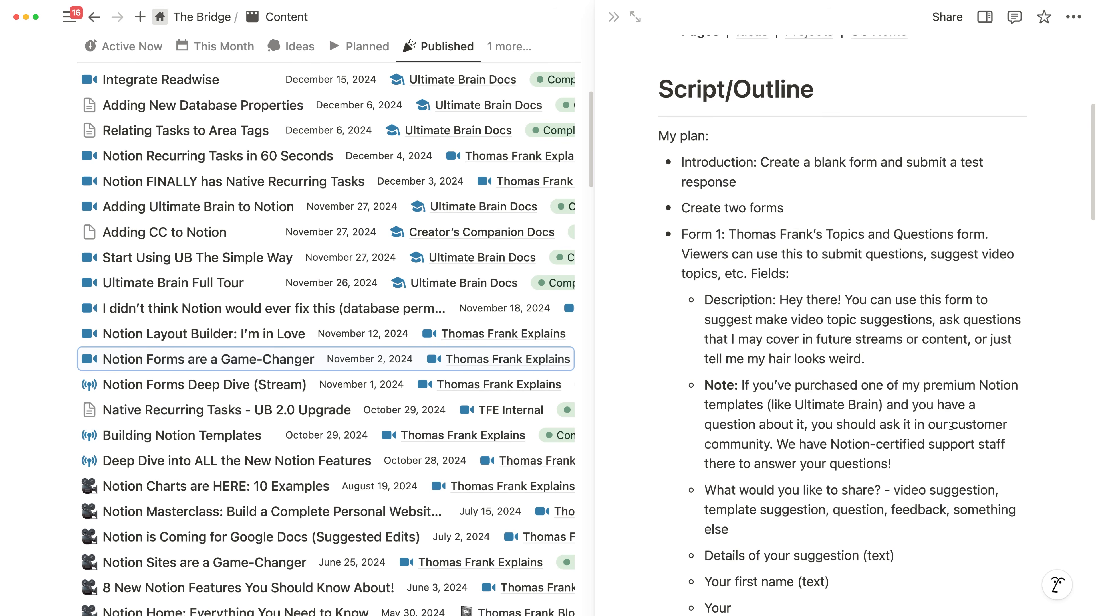
scroll(951, 426, "up", 10)
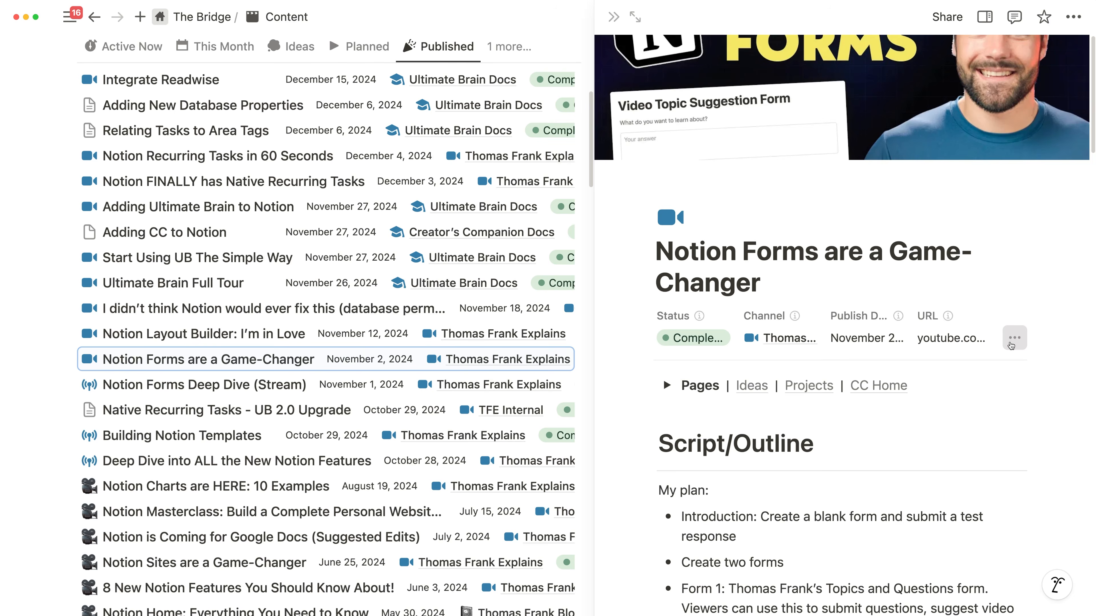
left_click(1011, 344)
scroll(1010, 346, "down", 10)
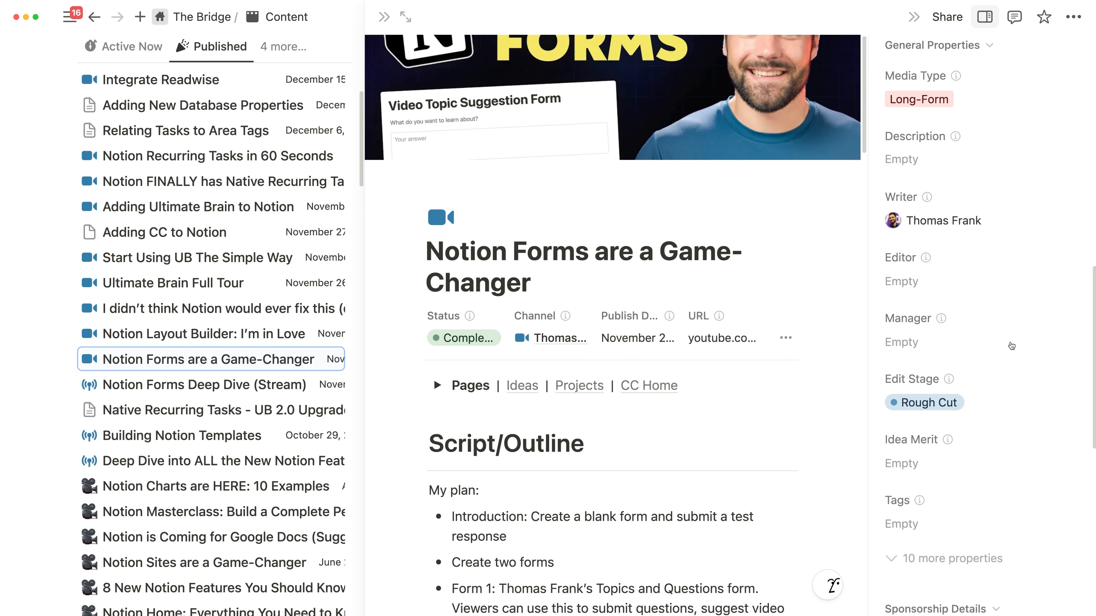
left_click(993, 16)
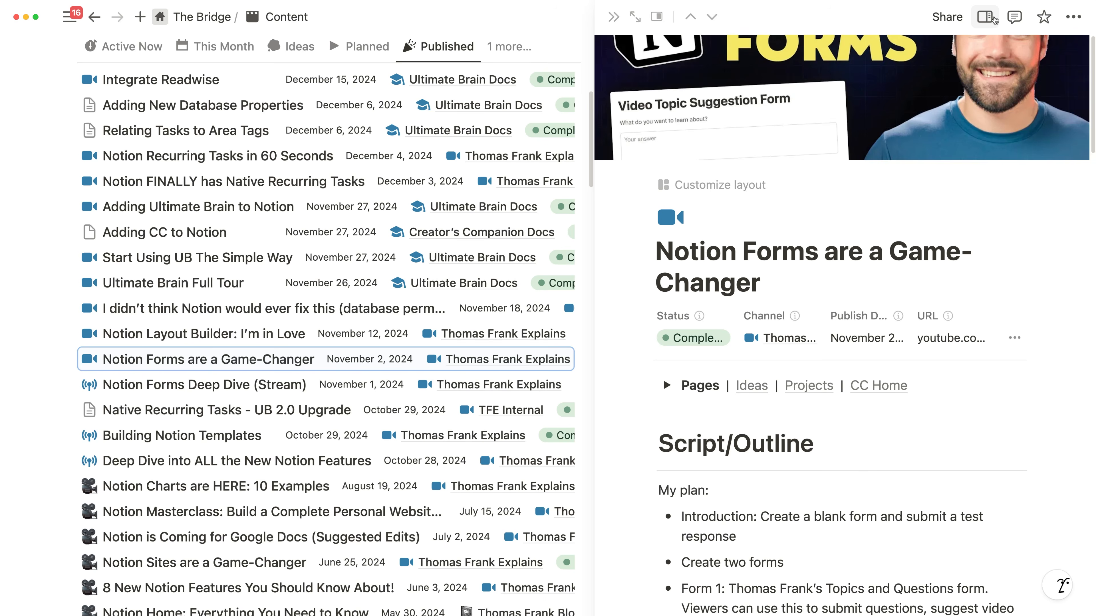
Expand the Pages list on the Notion Forms page and look through its B-Roll subpage.
left_click(667, 386)
scroll(763, 335, "down", 3)
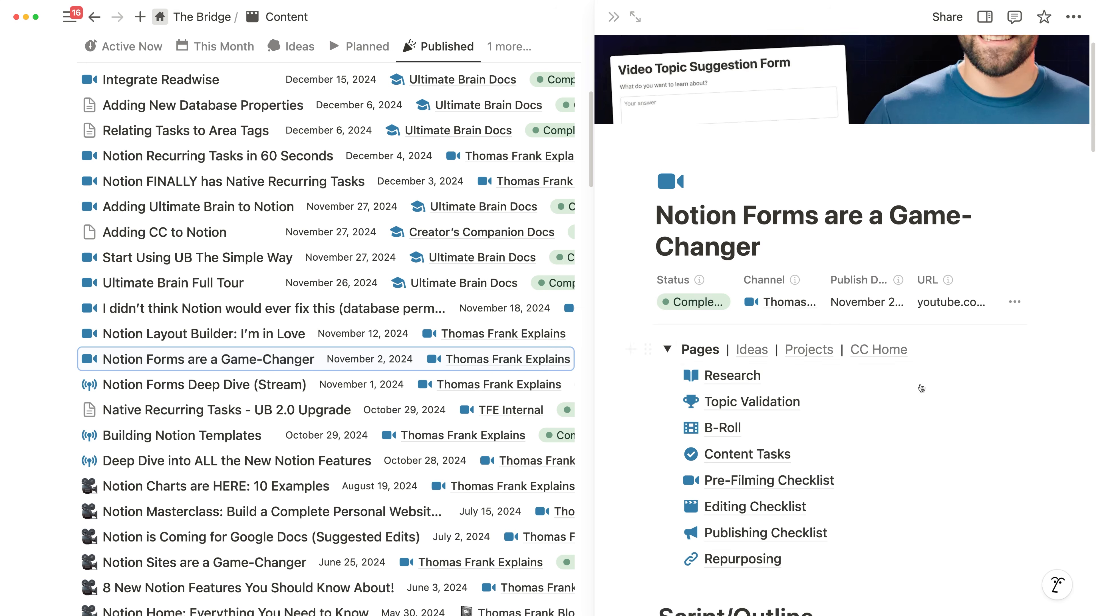
left_click(736, 330)
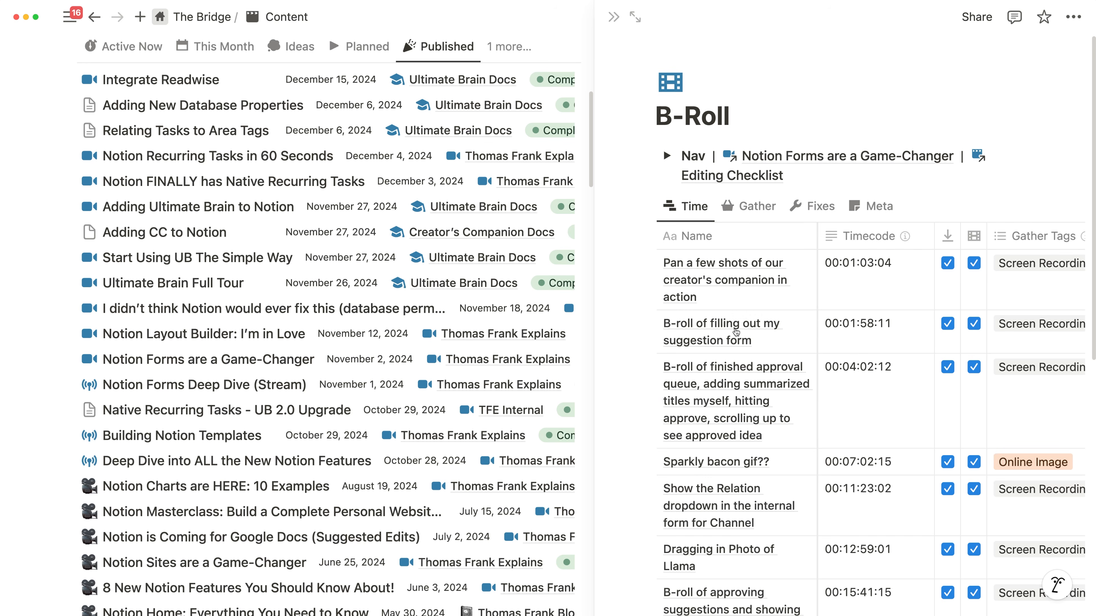
scroll(736, 330, "down", 6)
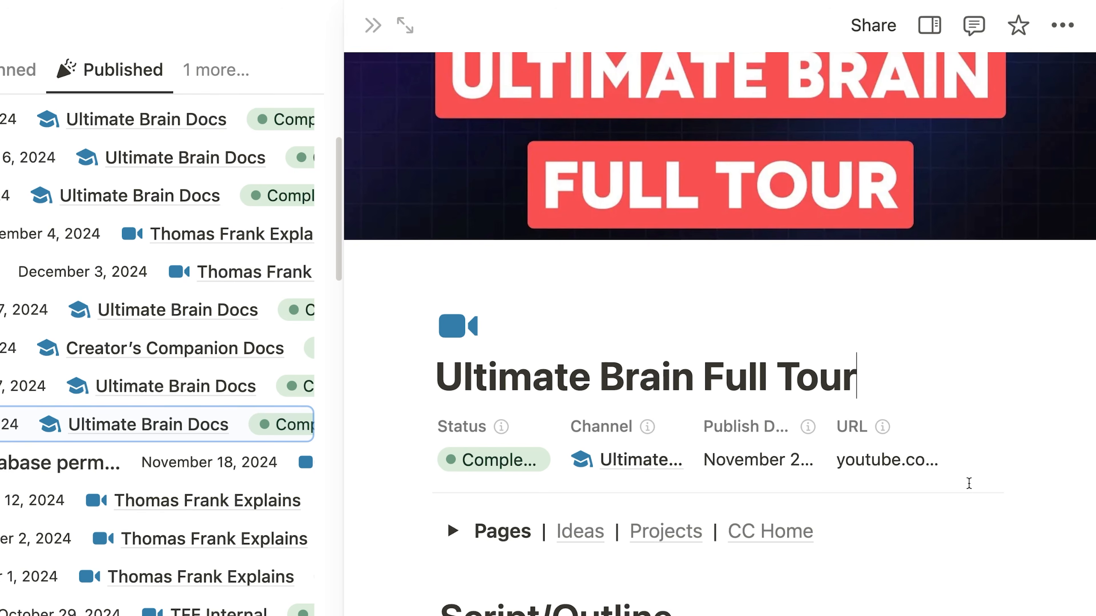
Show the details of the Ultimate Brain Full Tour page, reveal the hidden upload property and copy the YouTube Chapters text.
left_click(986, 465)
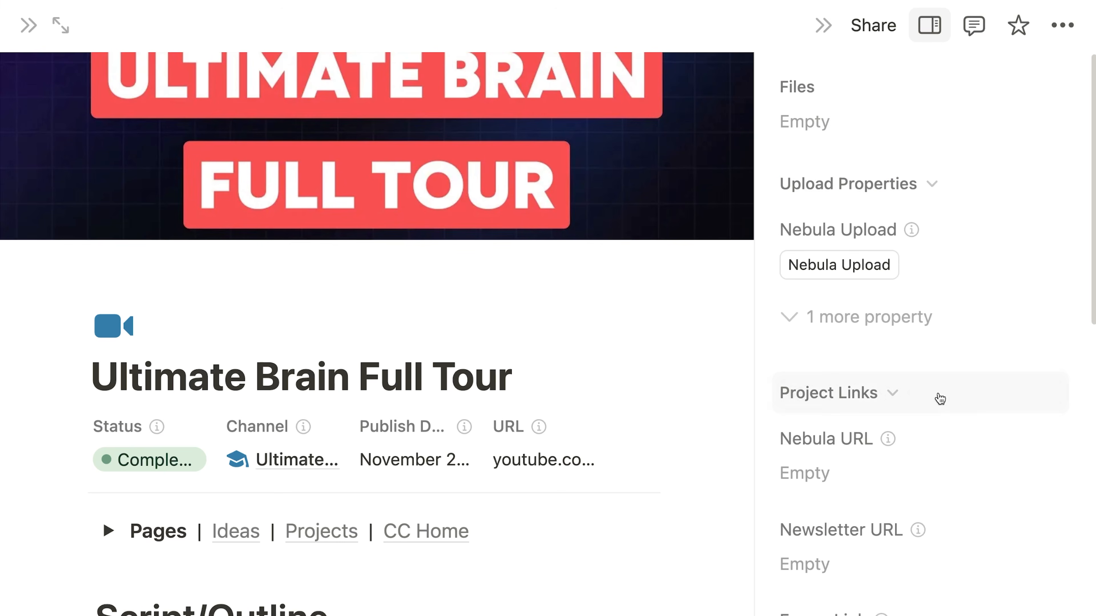
left_click(898, 330)
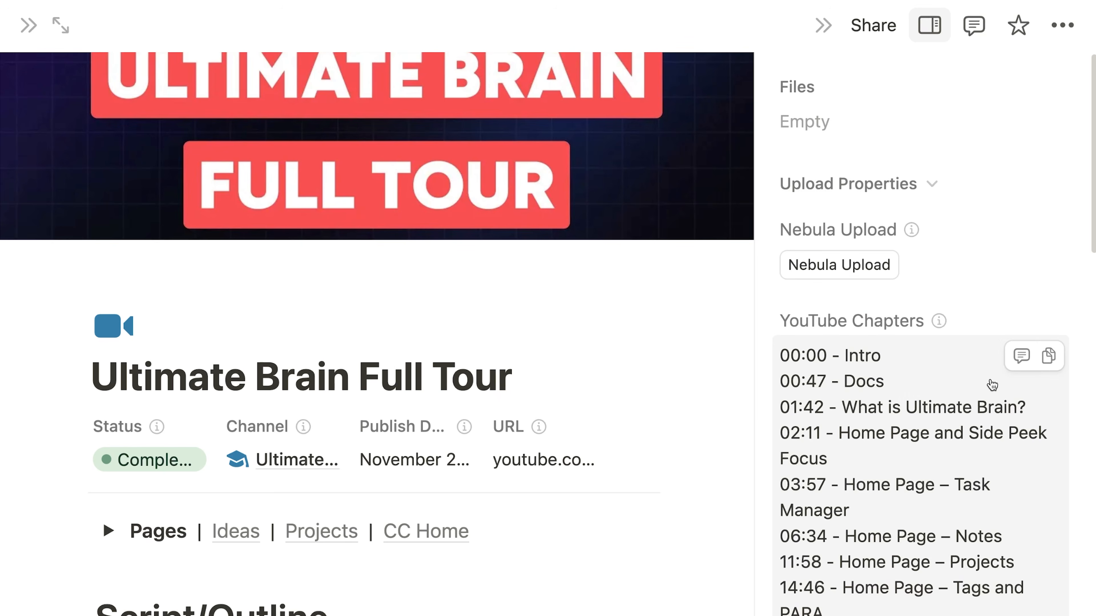
left_click(1049, 356)
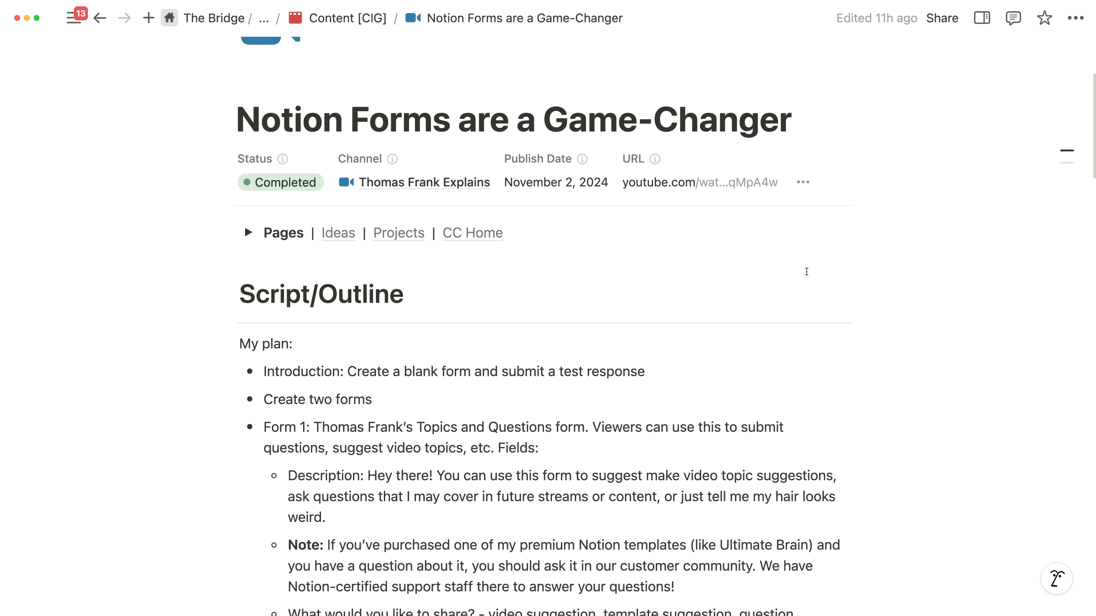
Toggle the details panel of the full-page Notion Forms are a Game-Changer page.
key("super+shift+backslash")
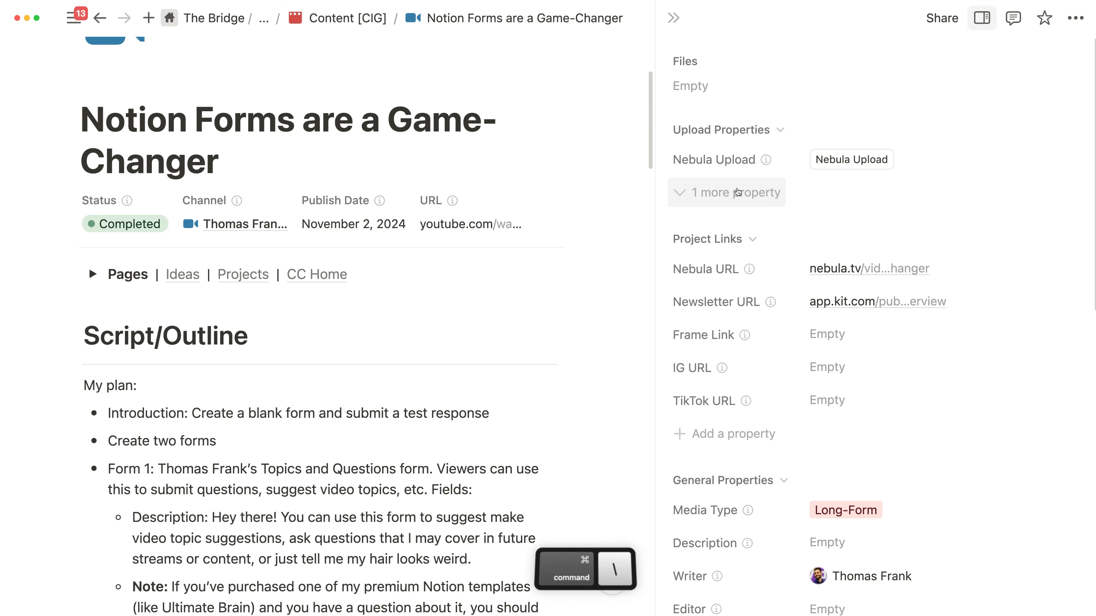
key("super+backslash")
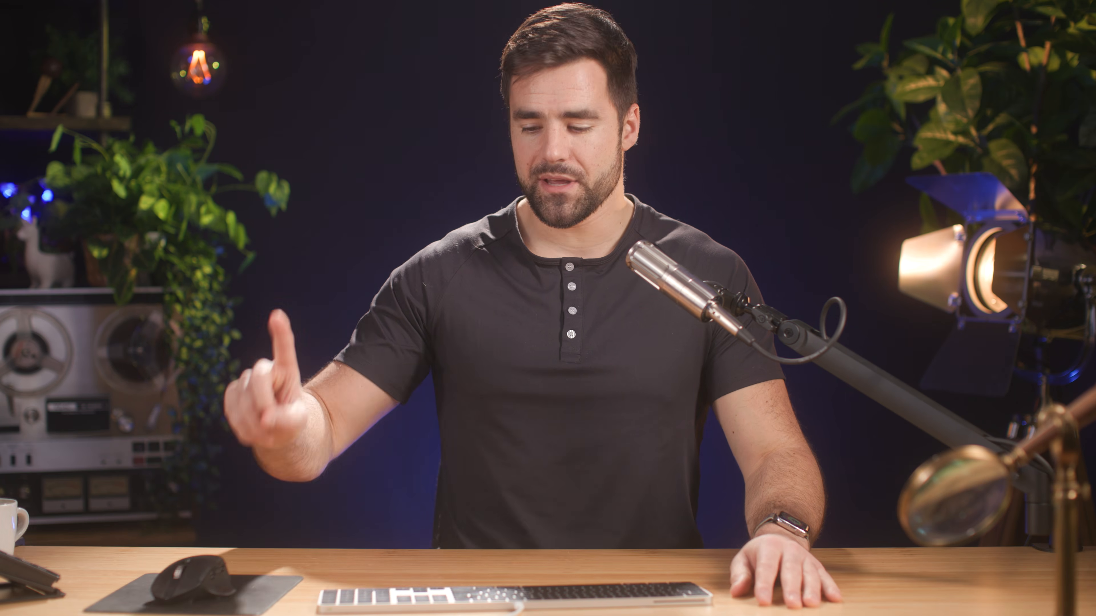
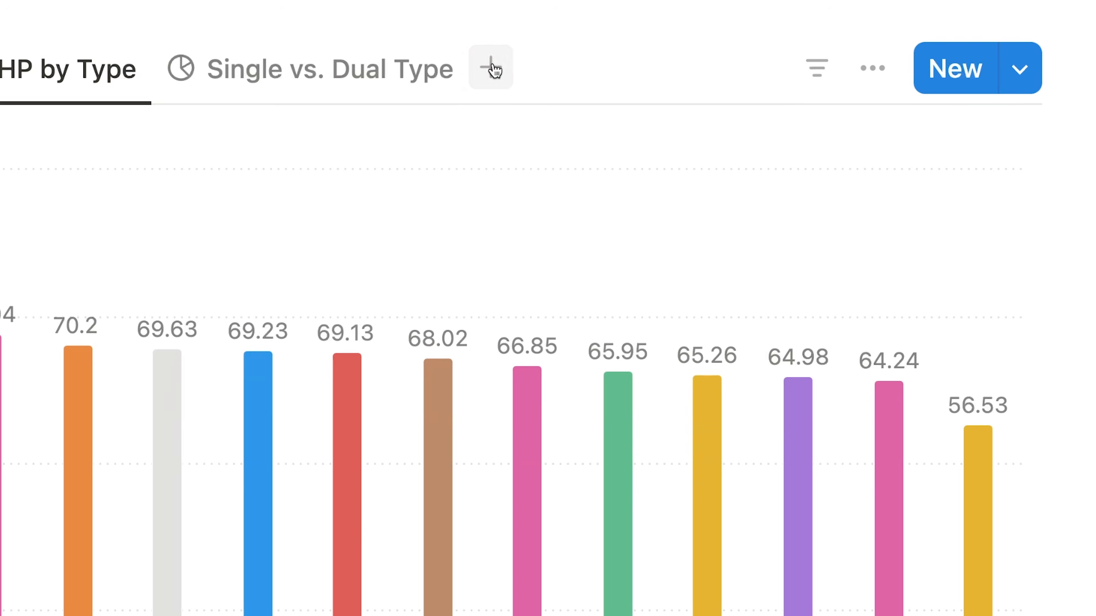
Add a new chart view alongside Single vs. Dual Type and set its chart type to line.
left_click(491, 69)
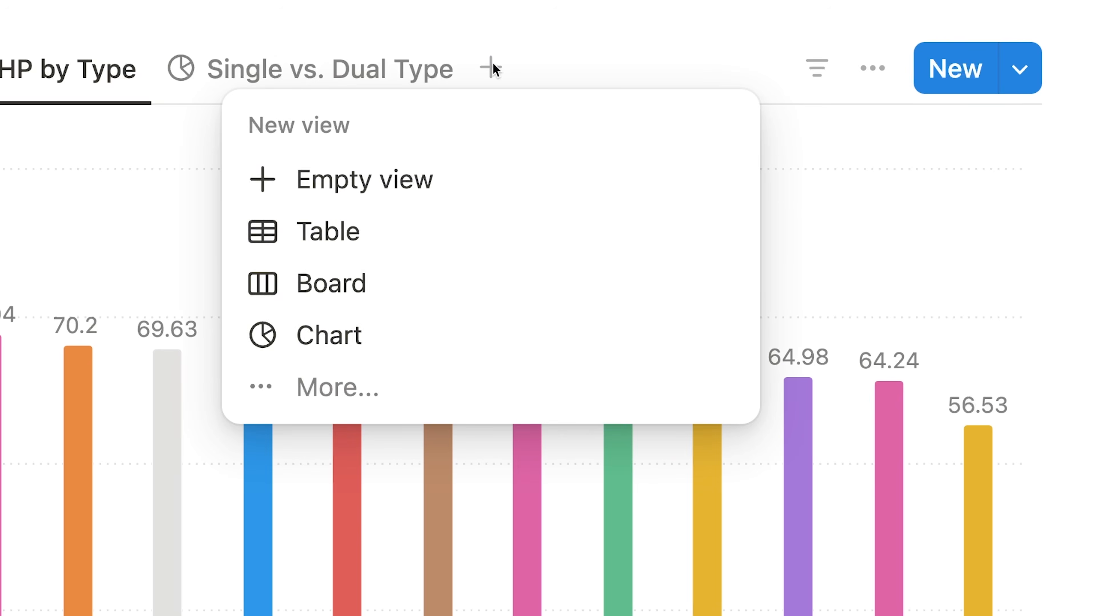
left_click(425, 333)
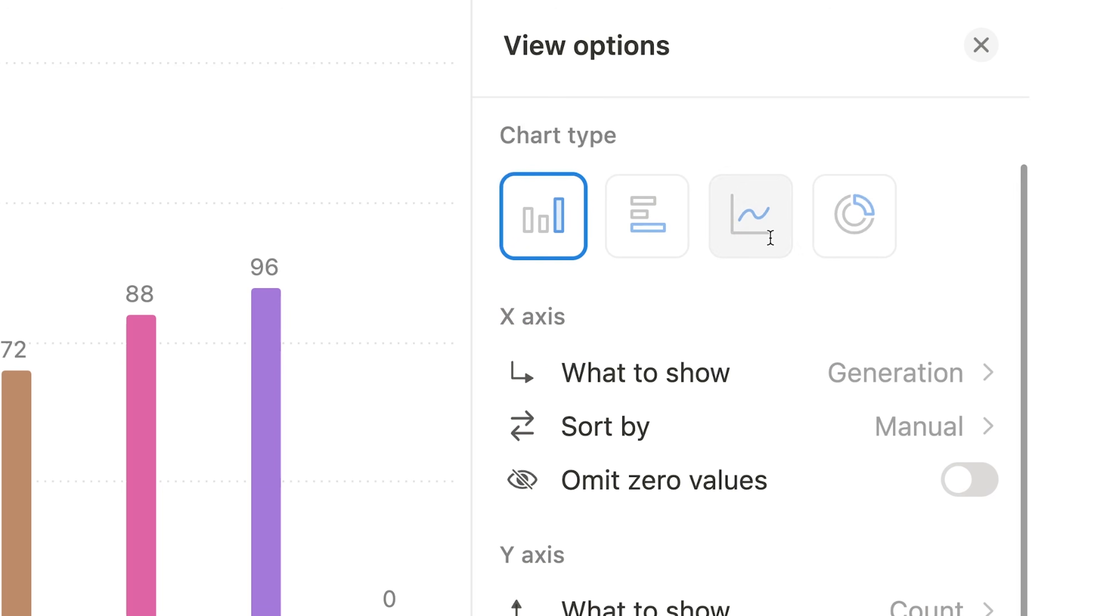
left_click(771, 240)
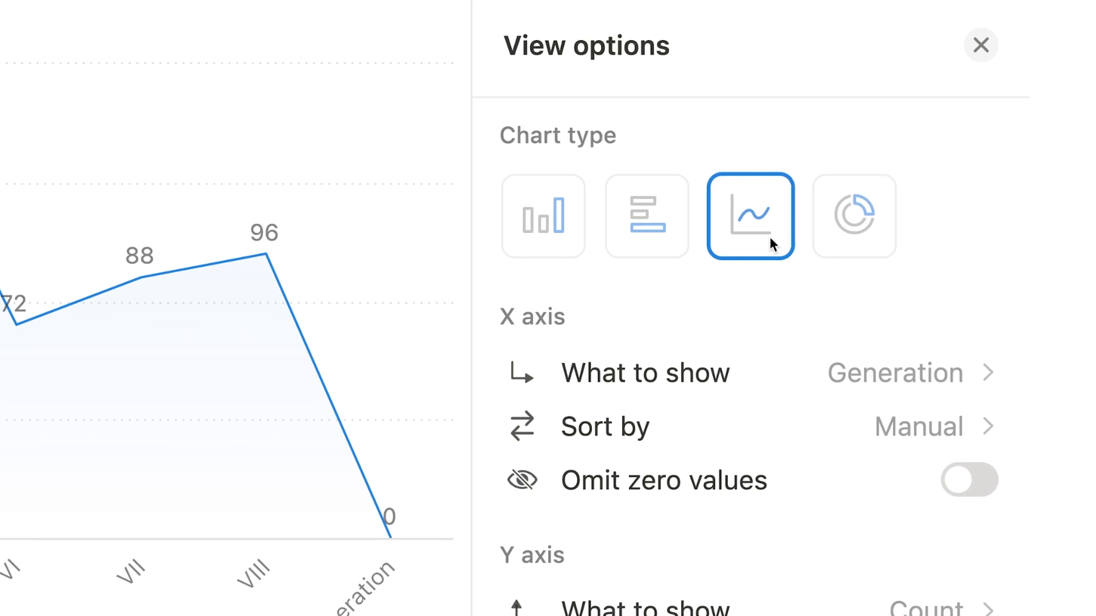
scroll(764, 285, "down", 3)
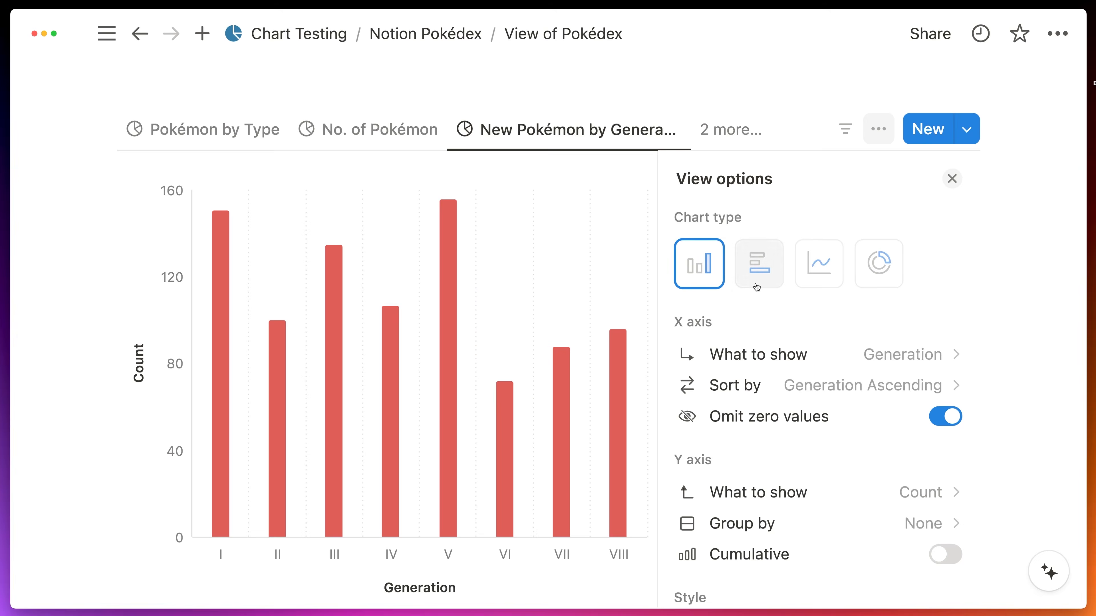
Switch the New Pokémon by Generation chart to horizontal bars, then to a line chart and a donut chart.
left_click(757, 276)
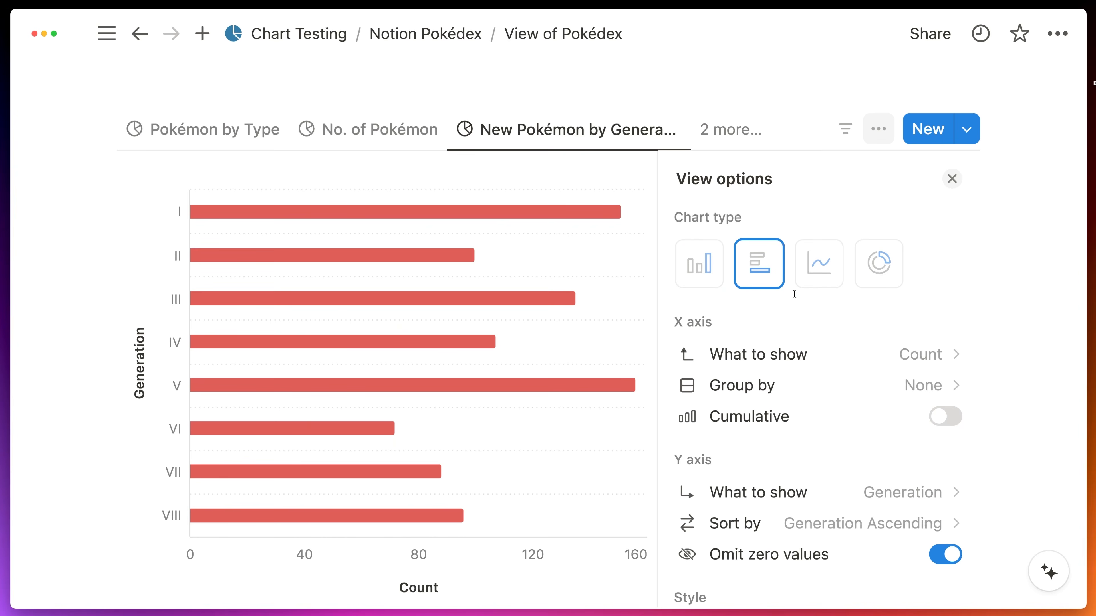
left_click(811, 292)
left_click(856, 290)
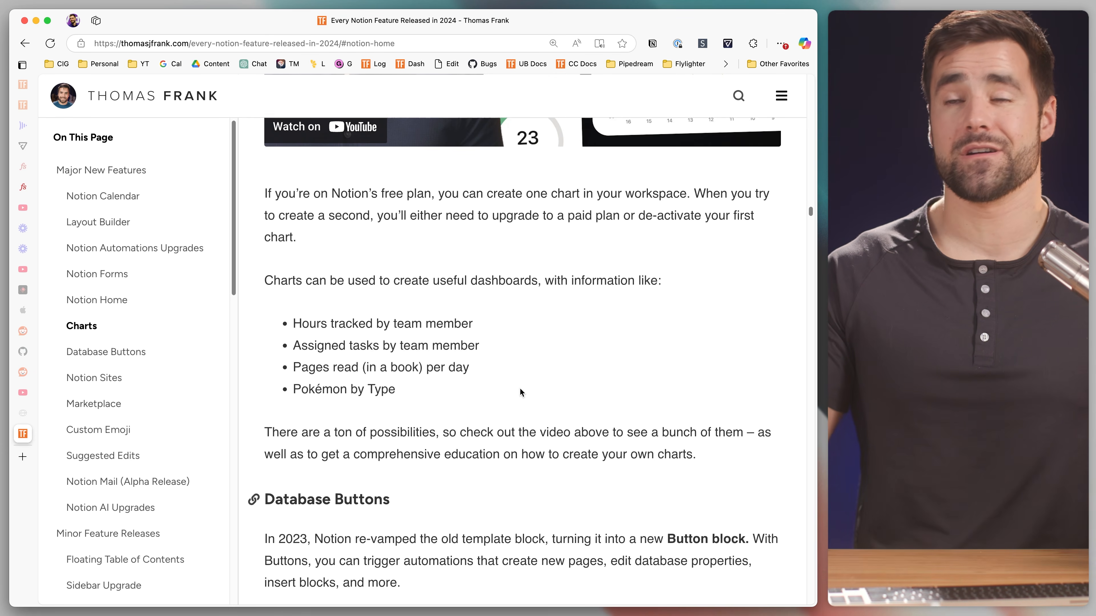
Look over the Charts section of the Every Notion Feature Released in 2024 article and continue towards Database Buttons.
scroll(654, 548, "up", 7)
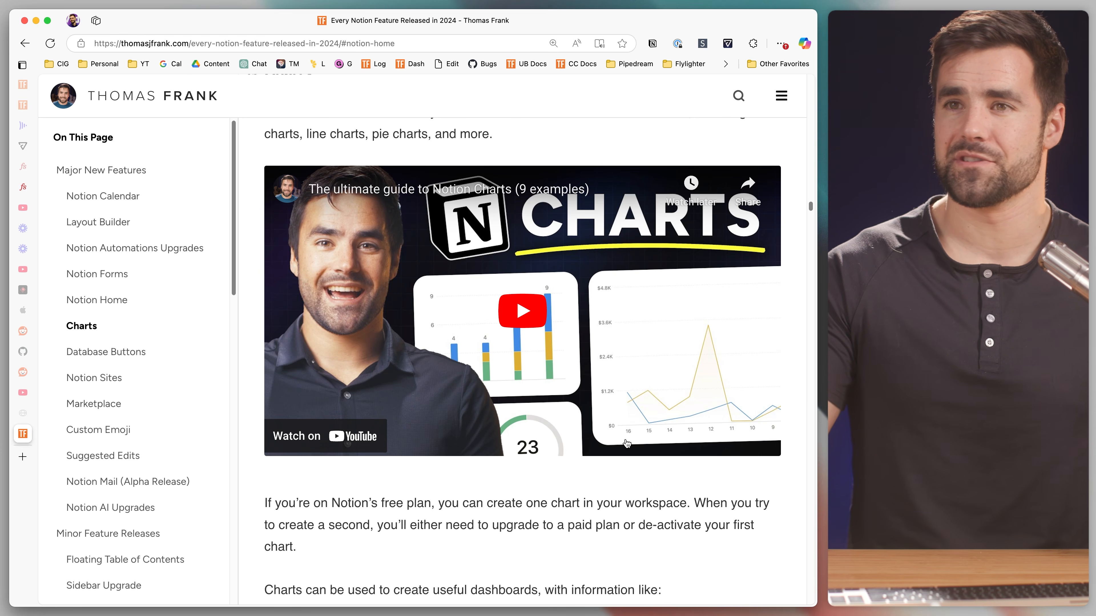
scroll(626, 440, "down", 11)
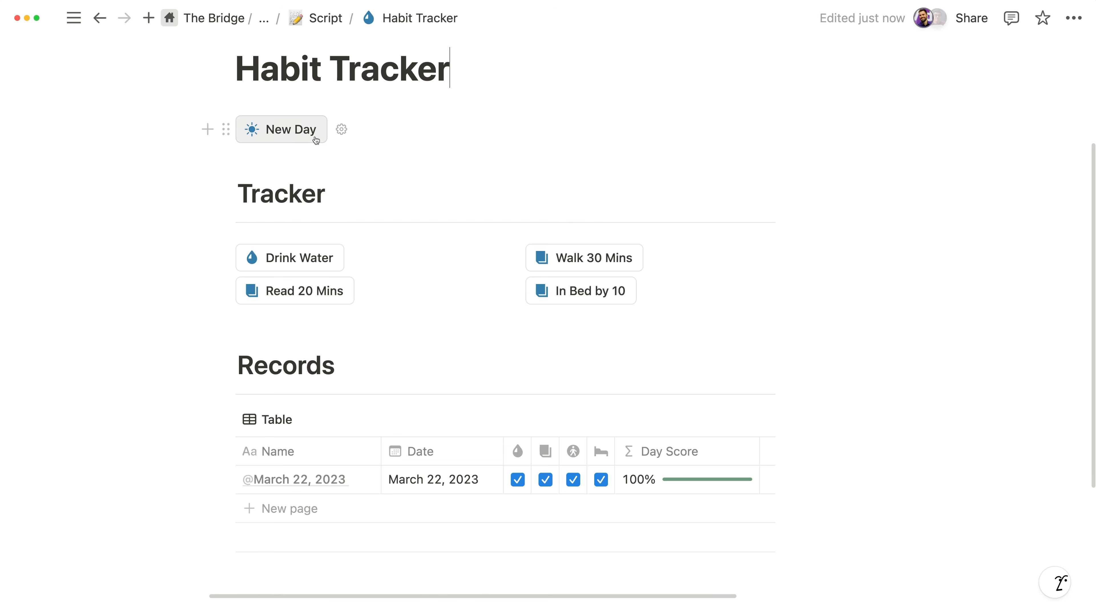
Create a new day in the Habit Tracker and log Drink Water, Read 20 Mins, Walk 30 Mins and In Bed by 10.
left_click(316, 139)
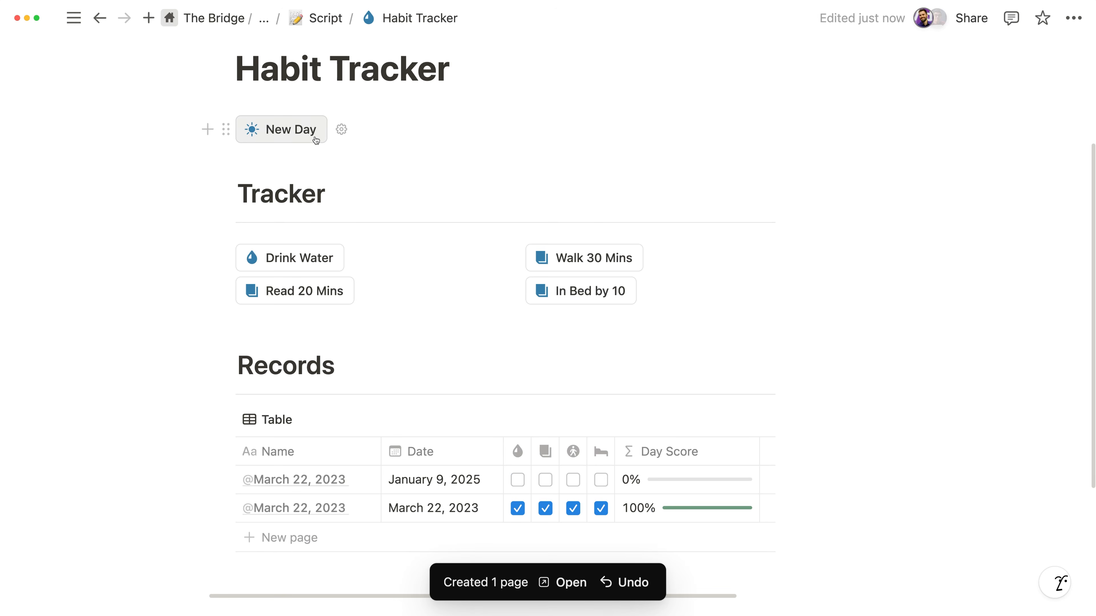
left_click(319, 258)
left_click(307, 294)
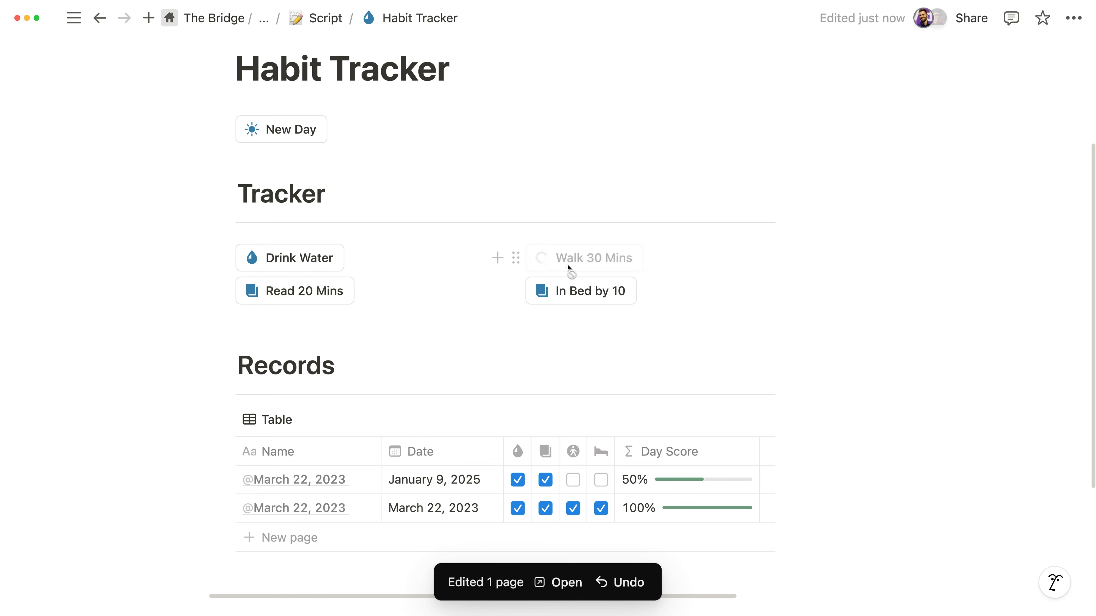
left_click(582, 296)
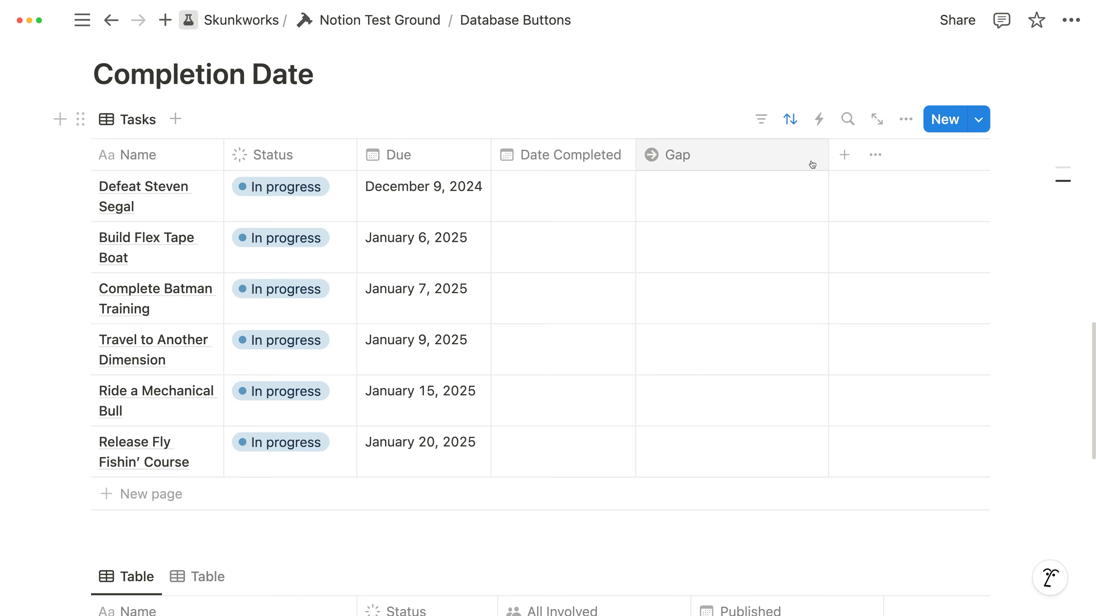
Add a button property named Complete to the Tasks table under Completion Date.
left_click(840, 153)
type("butt")
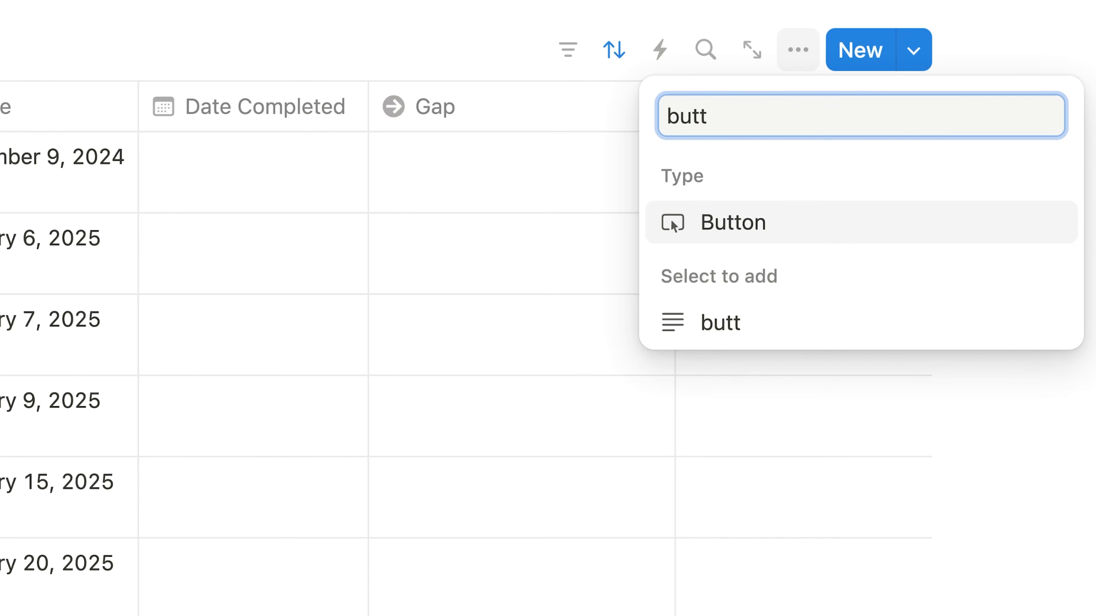
key("Return")
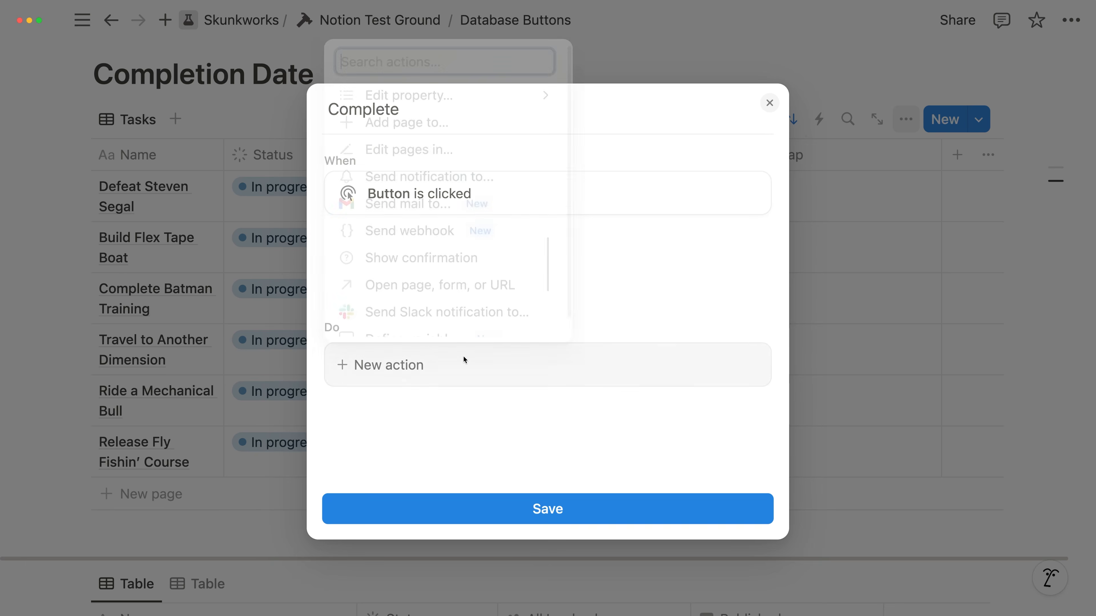
Give the Complete button an edit-property action that sets this page's Status to Done.
left_click(497, 89)
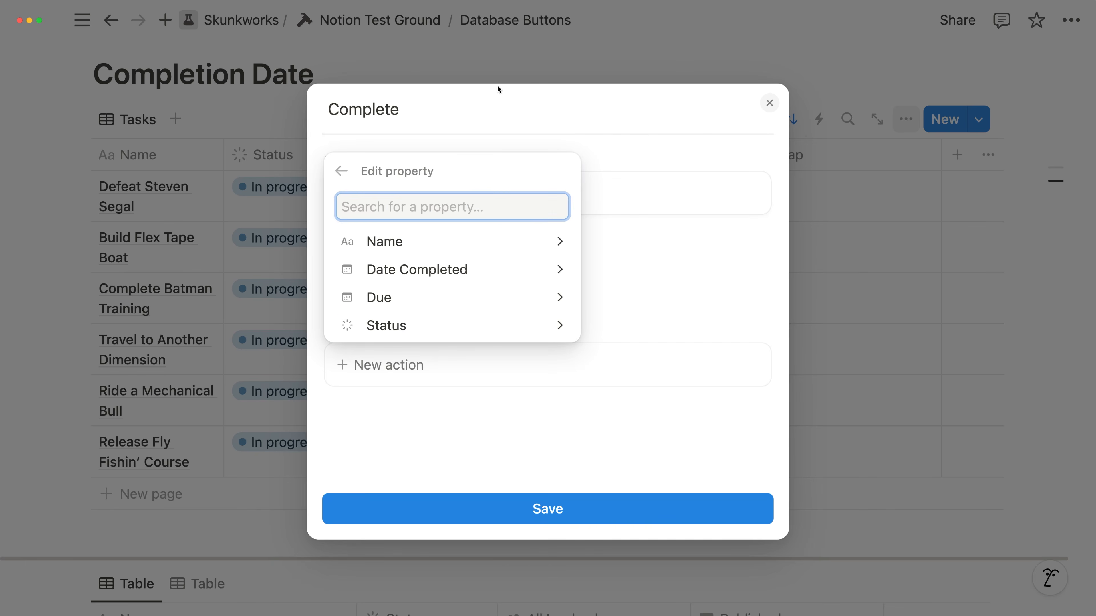
left_click(479, 325)
left_click(443, 290)
scroll(444, 294, "down", 2)
Add the Date Completed property to the button's action, set it to Date triggered, and save the automation.
left_click(444, 394)
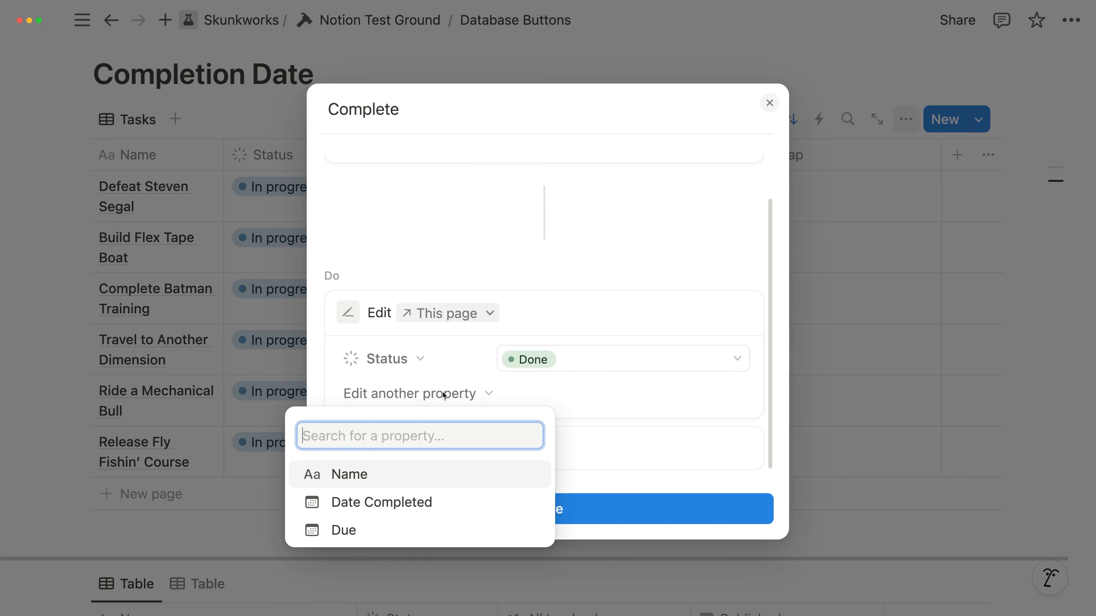
left_click(451, 502)
left_click(561, 393)
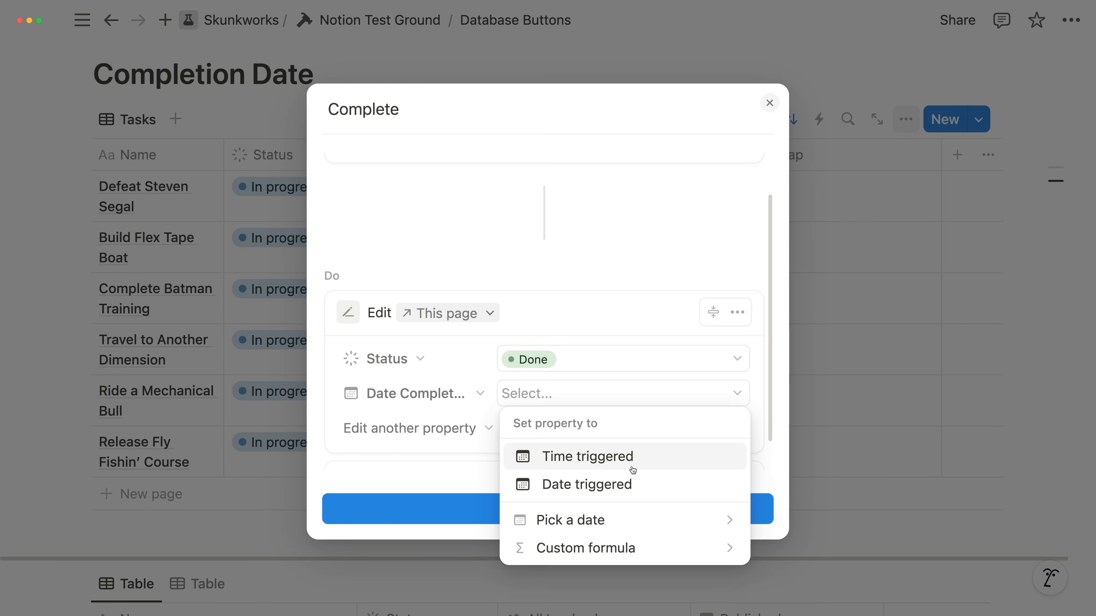
left_click(587, 484)
left_click(599, 507)
Run the Complete button for the Defeat Steven Segal and Travel to Another Dimension tasks.
left_click(416, 186)
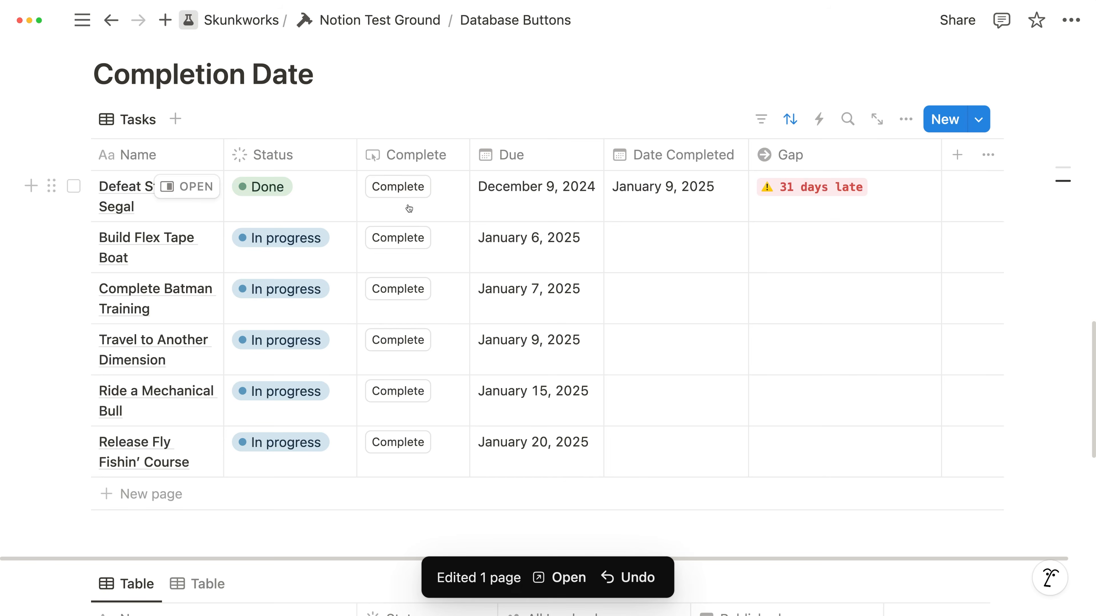
left_click(406, 340)
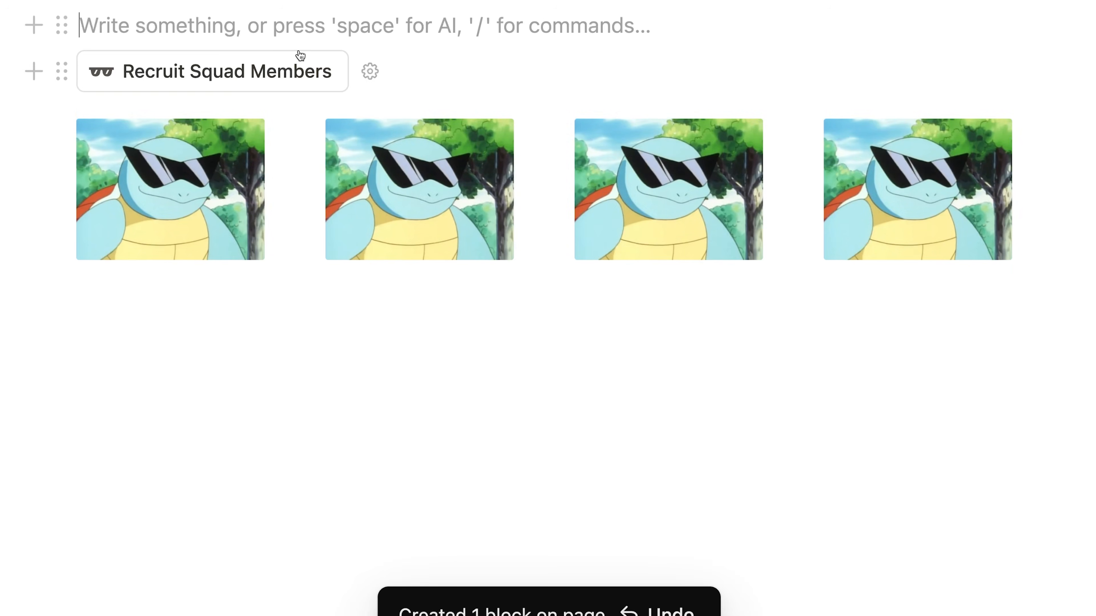
Run the Recruit Squad Members button three times to insert more rows of Squirtle images.
left_click(297, 65)
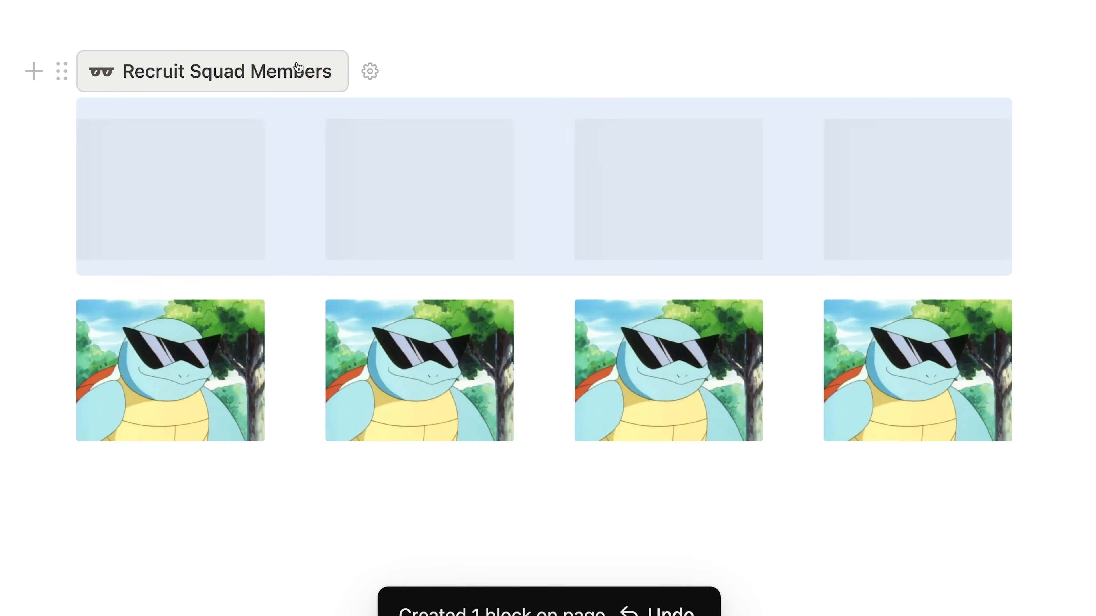
left_click(295, 66)
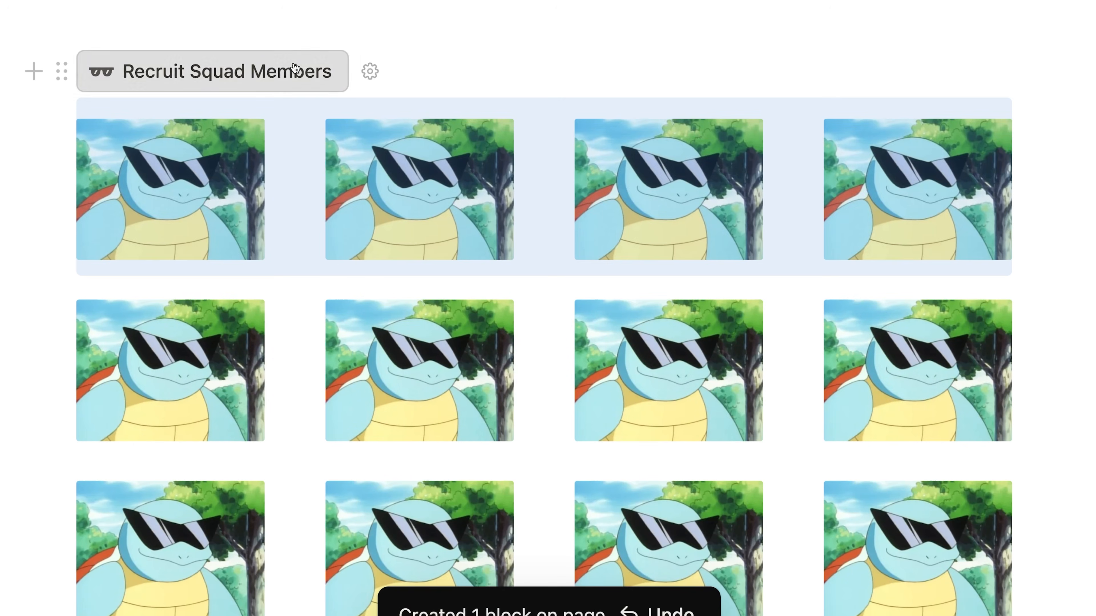
left_click(294, 66)
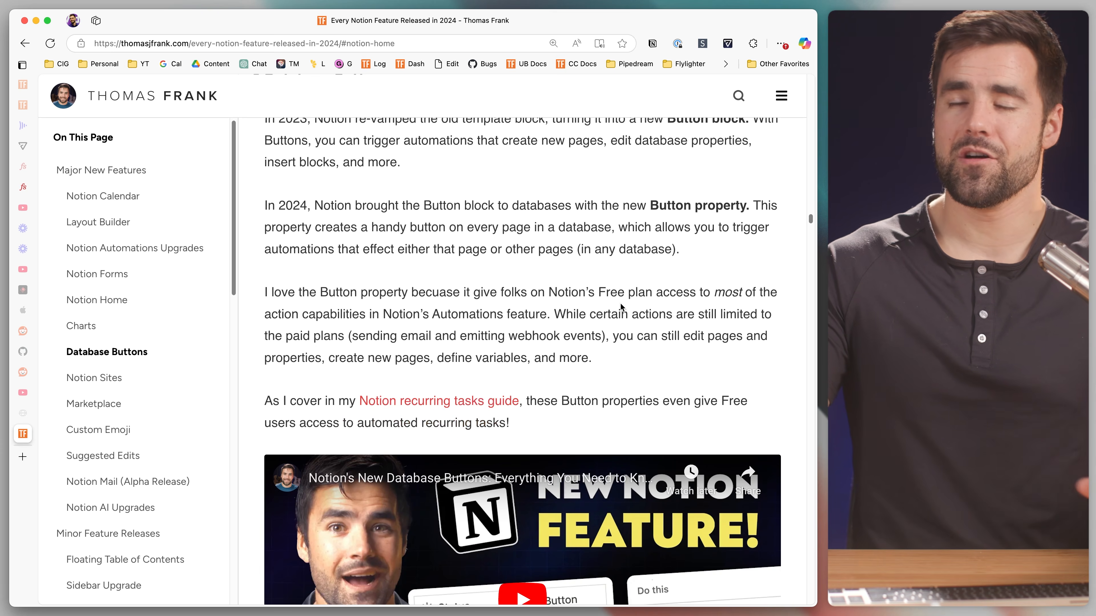
Look over the article's Database Buttons section down to the time-tracking example.
scroll(622, 307, "down", 10)
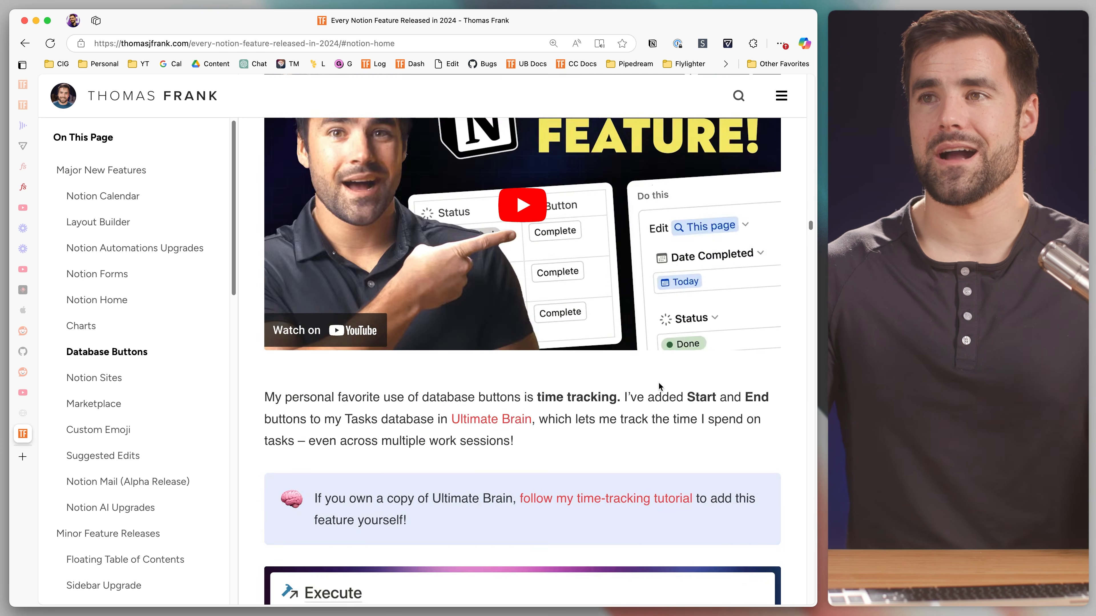
Start time tracking for the Finish editing my video task in the Execute list's Time view.
scroll(643, 301, "down", 4)
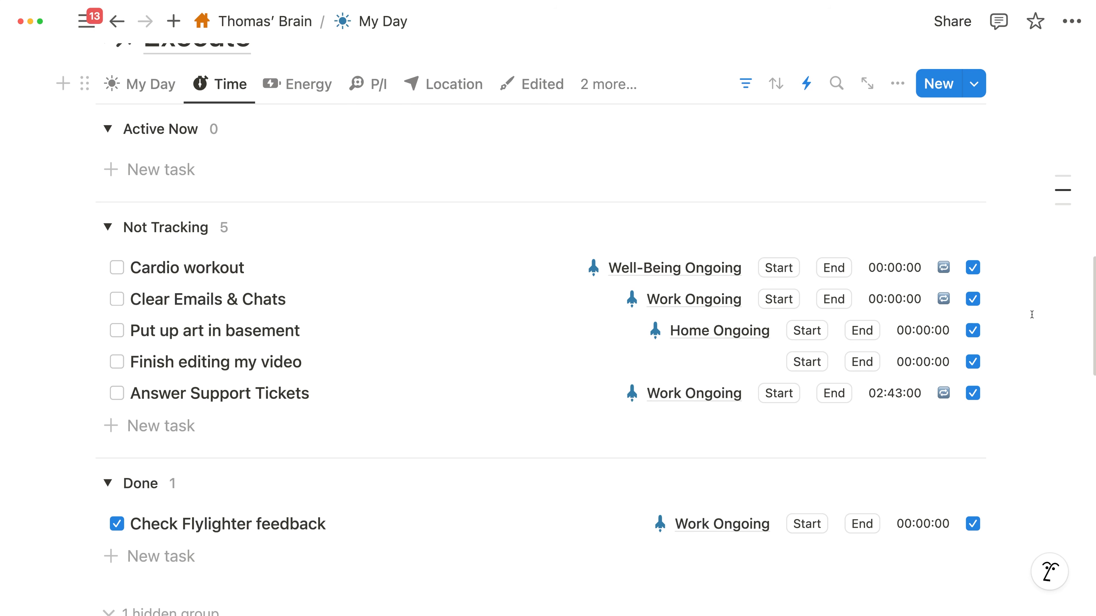
left_click(802, 364)
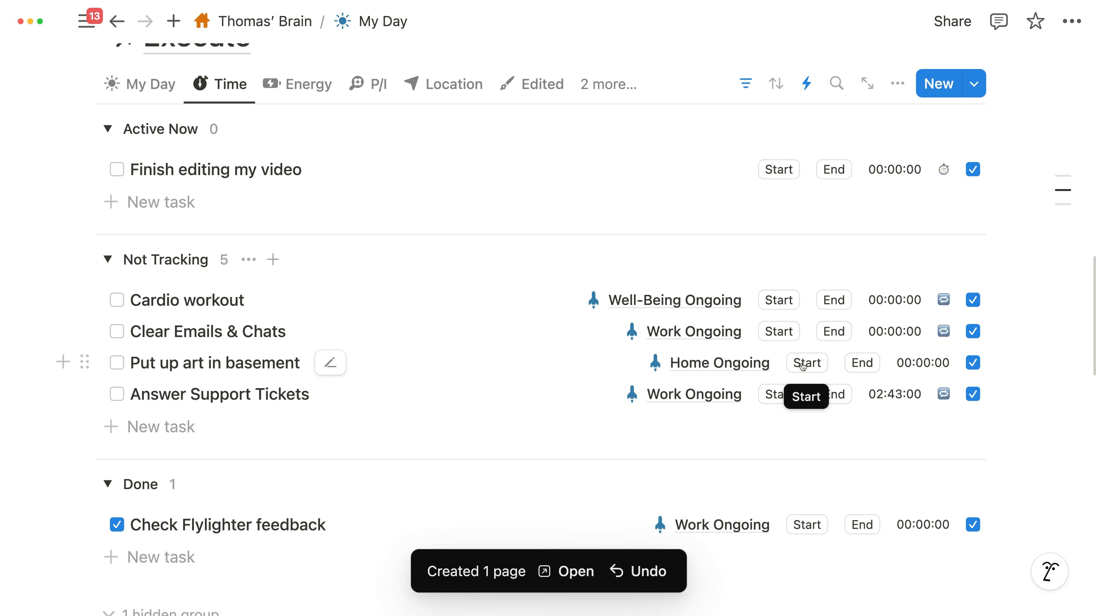
scroll(992, 378, "up", 1)
scroll(996, 378, "up", 1)
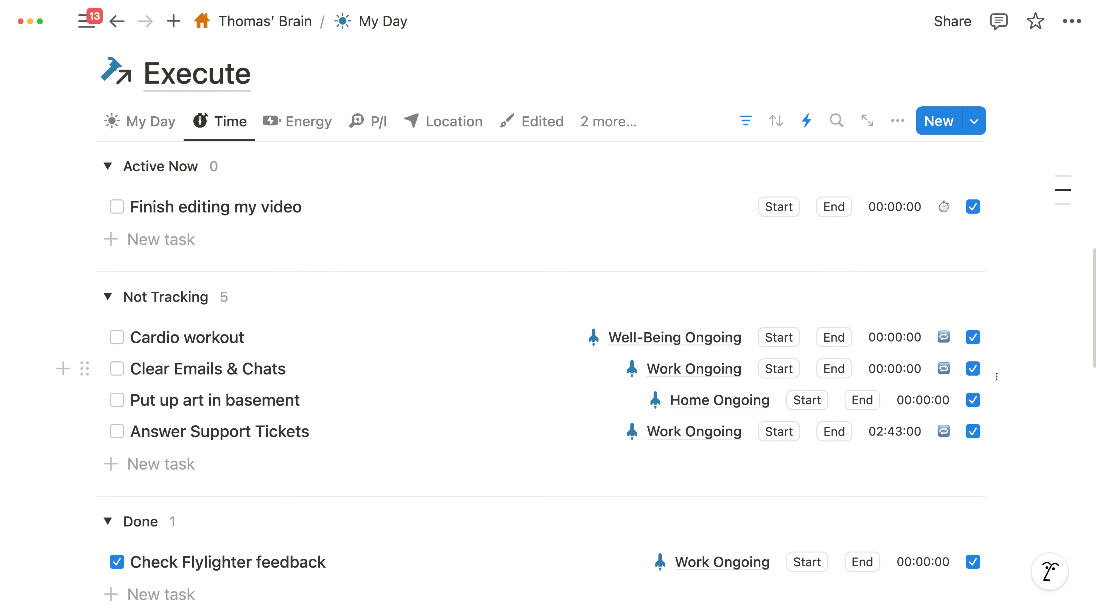
Open the Answer Support Tickets task and look through its detail properties down to the Time Tracking section.
left_click(262, 431)
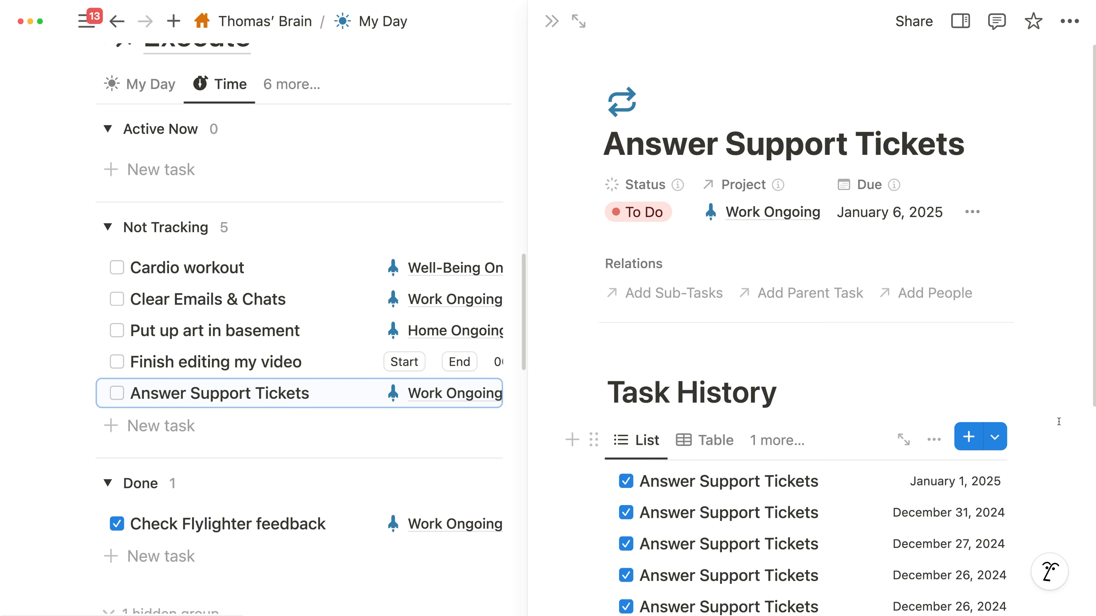
scroll(1059, 421, "down", 10)
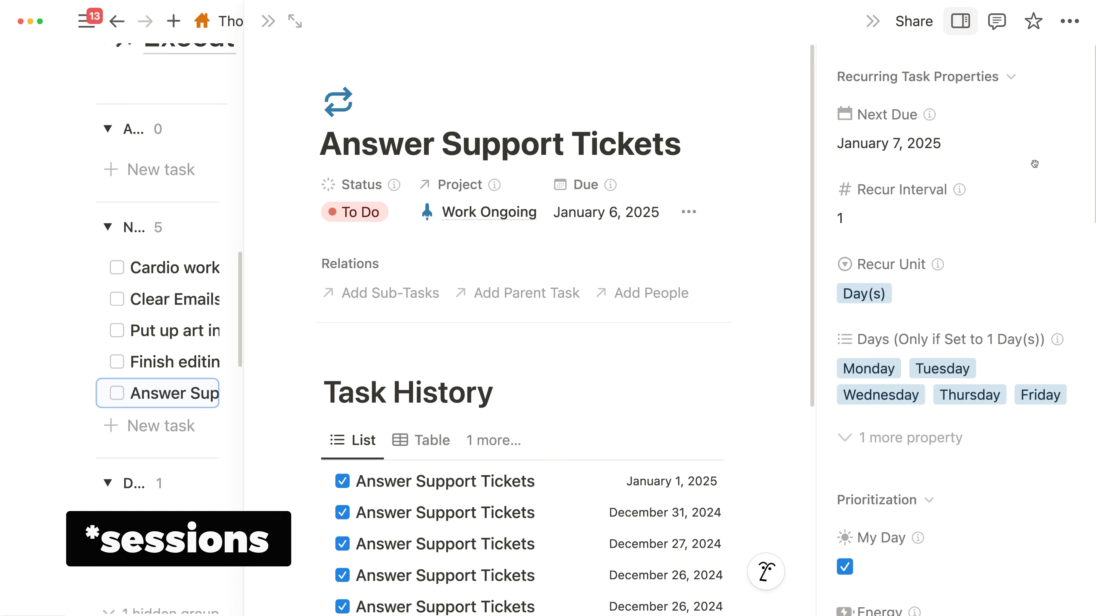
scroll(1027, 174, "down", 15)
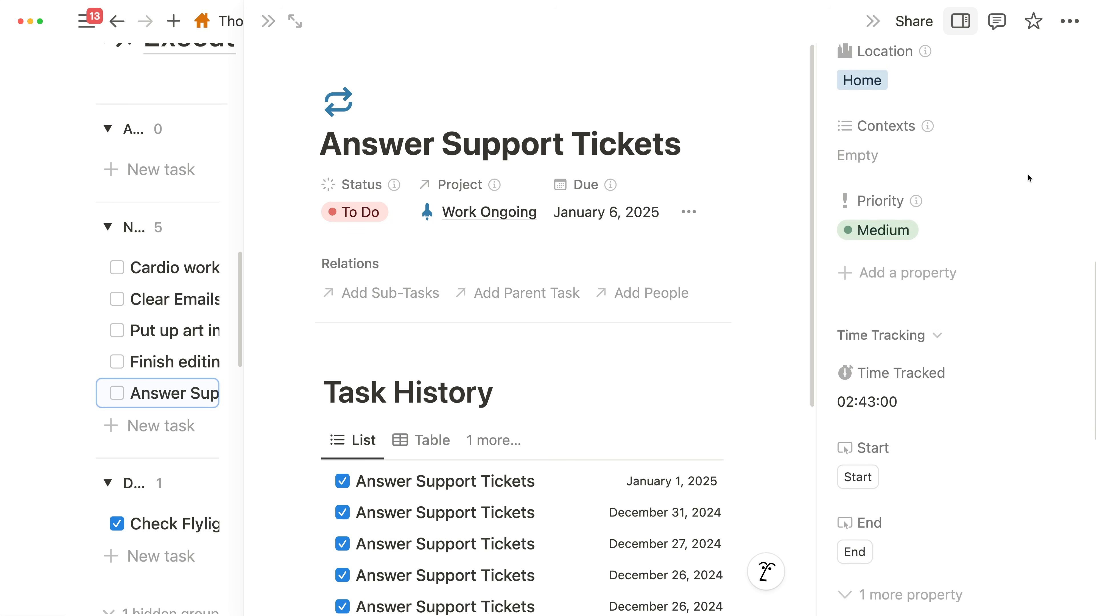
scroll(1027, 175, "down", 1)
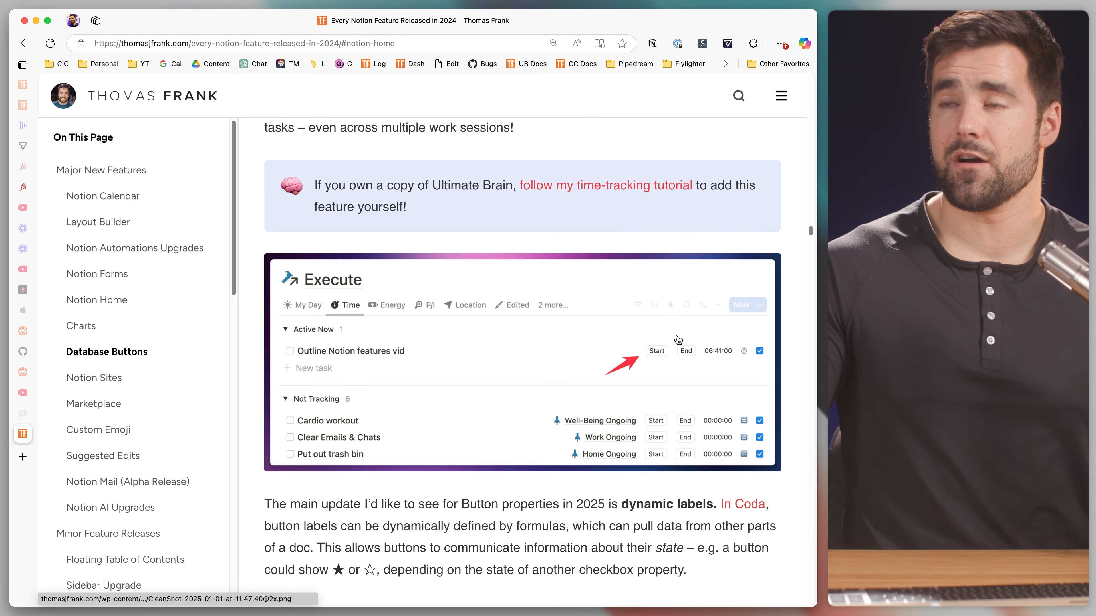
Publish the Ultimate Tasks 3.0 page to the web.
scroll(629, 350, "down", 10)
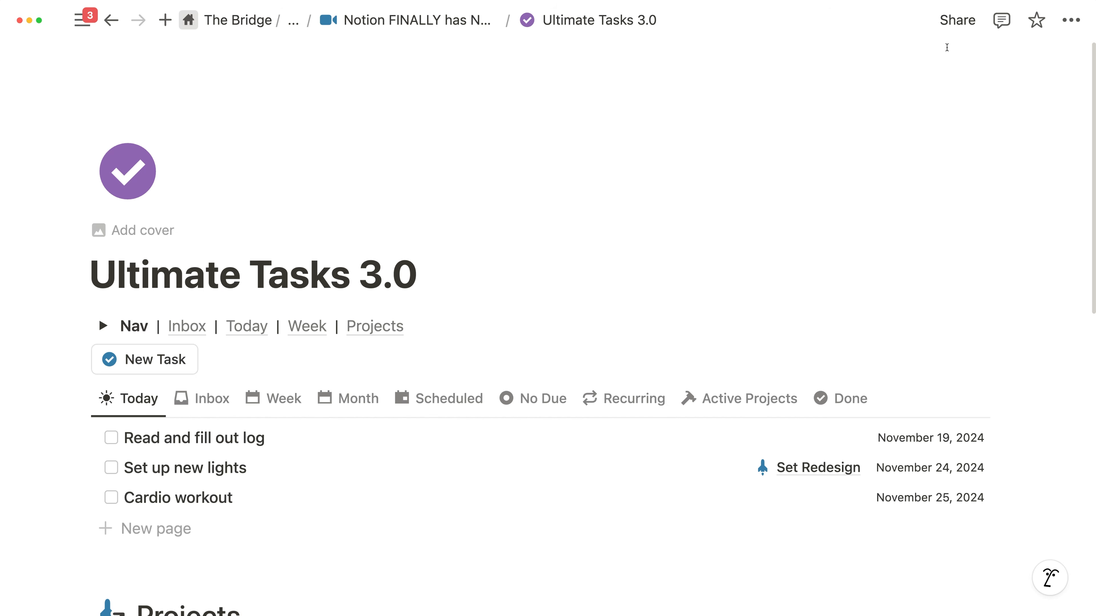
left_click(956, 21)
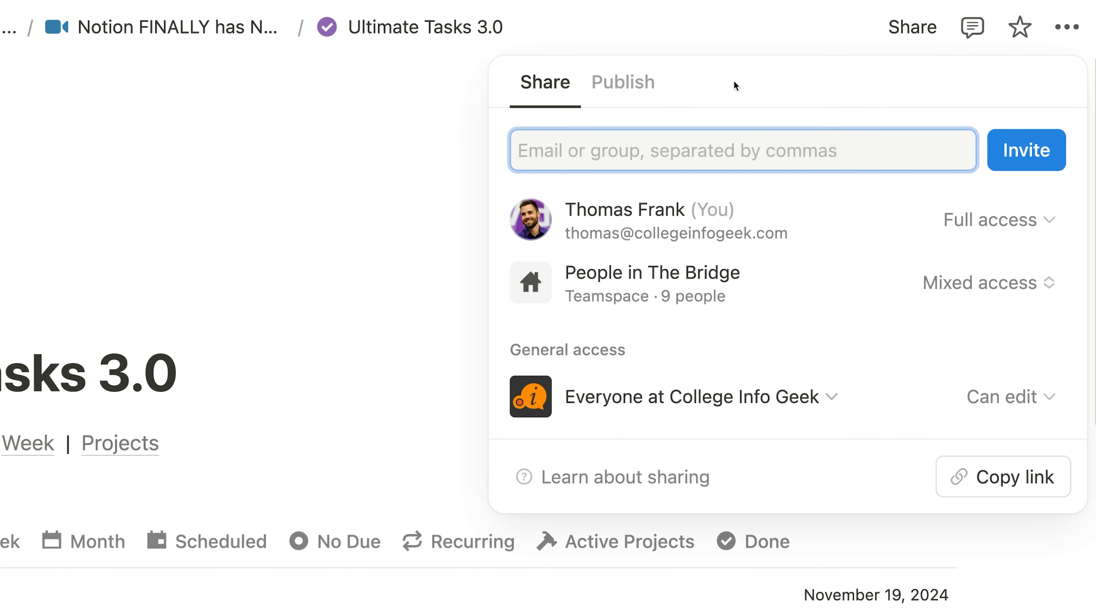
left_click(643, 87)
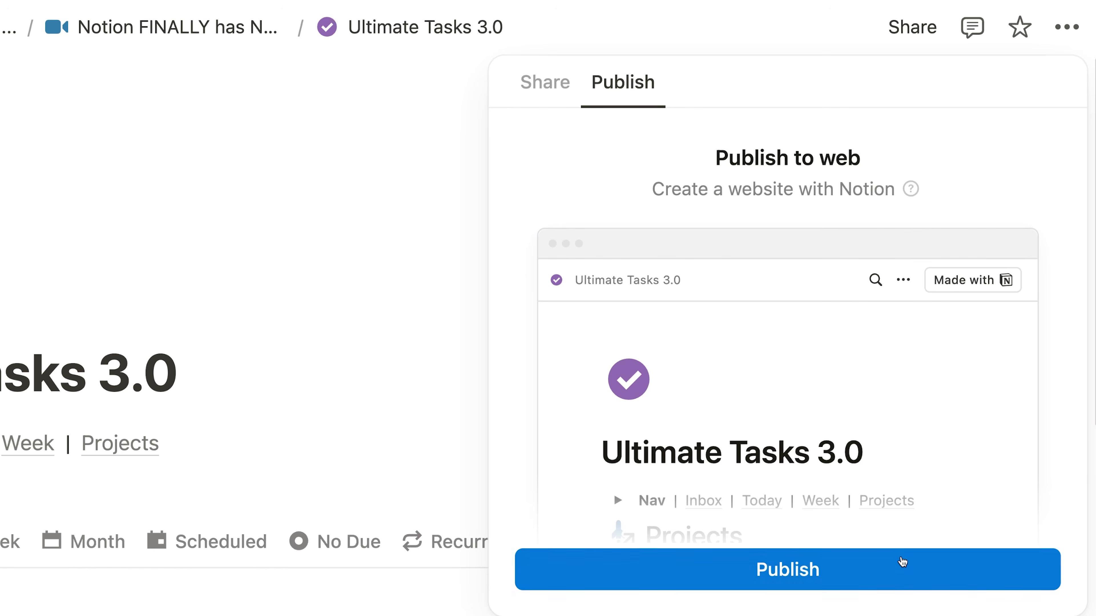
left_click(901, 571)
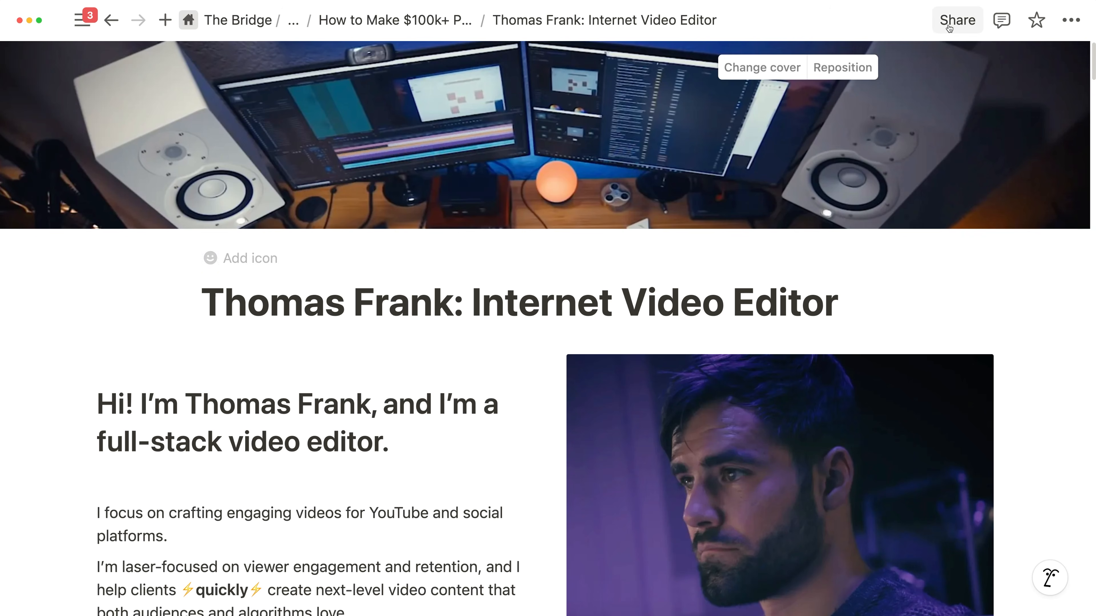
Publish the Internet Video Editor portfolio page to the web.
left_click(951, 25)
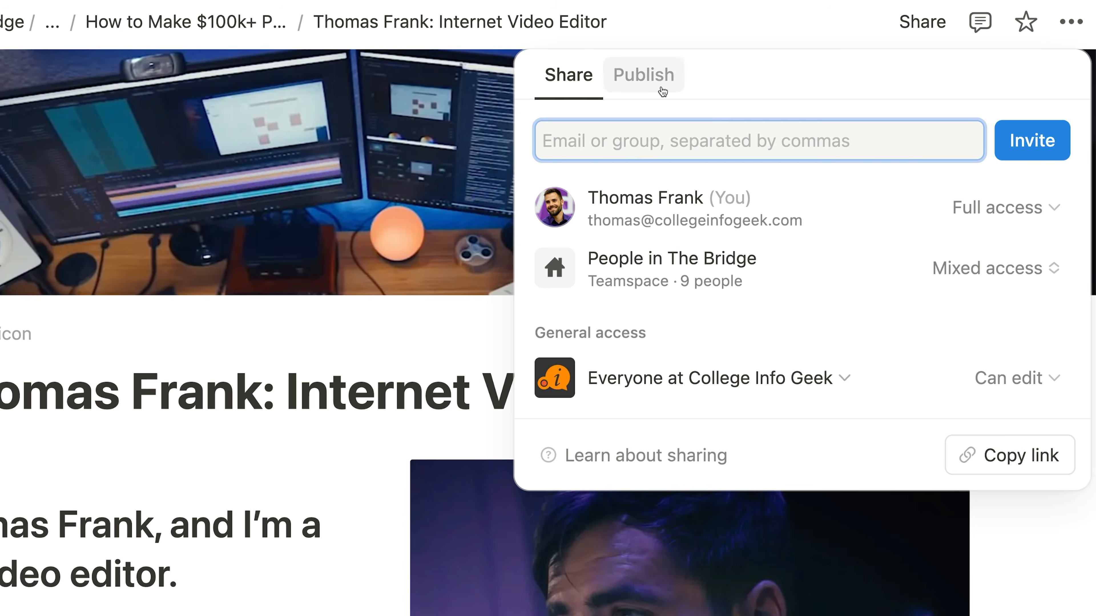
left_click(758, 71)
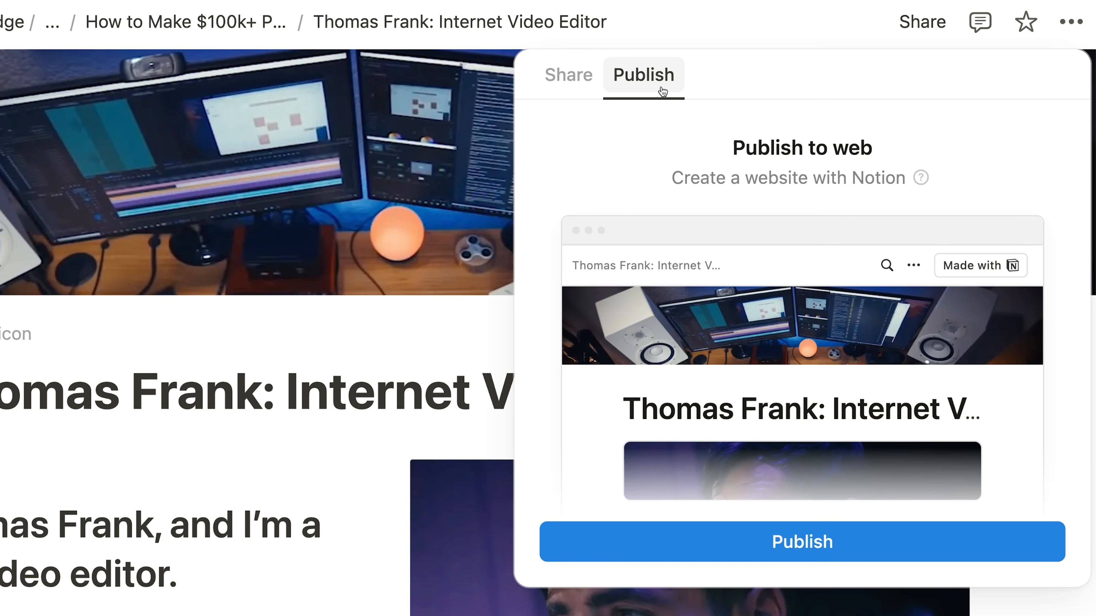
left_click(891, 542)
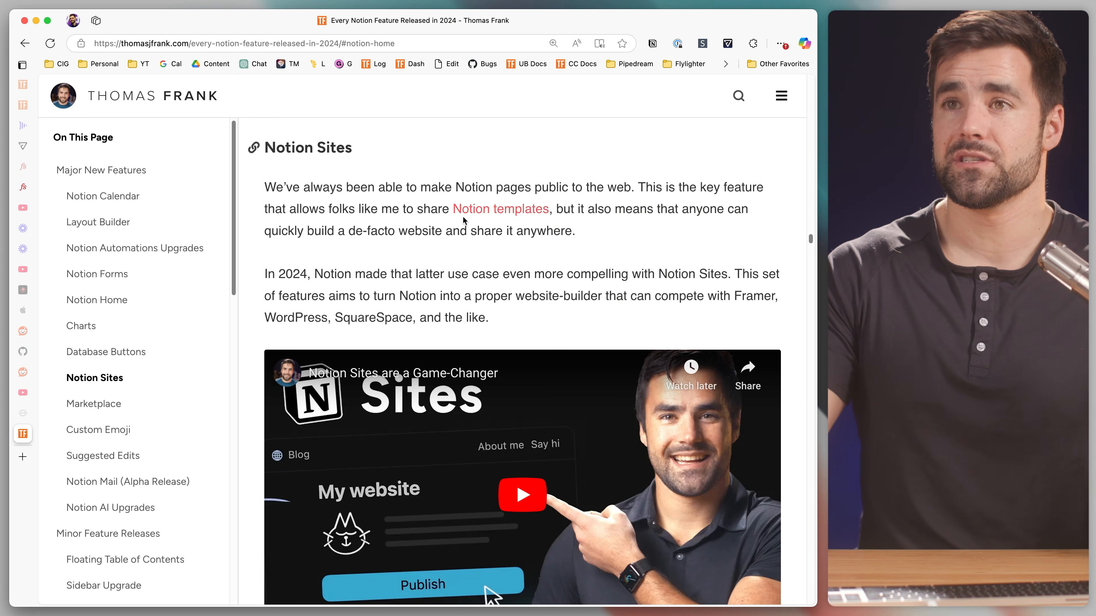
Look over the article's list of new Notion Sites features, from custom domain to custom favicon.
scroll(463, 220, "down", 10)
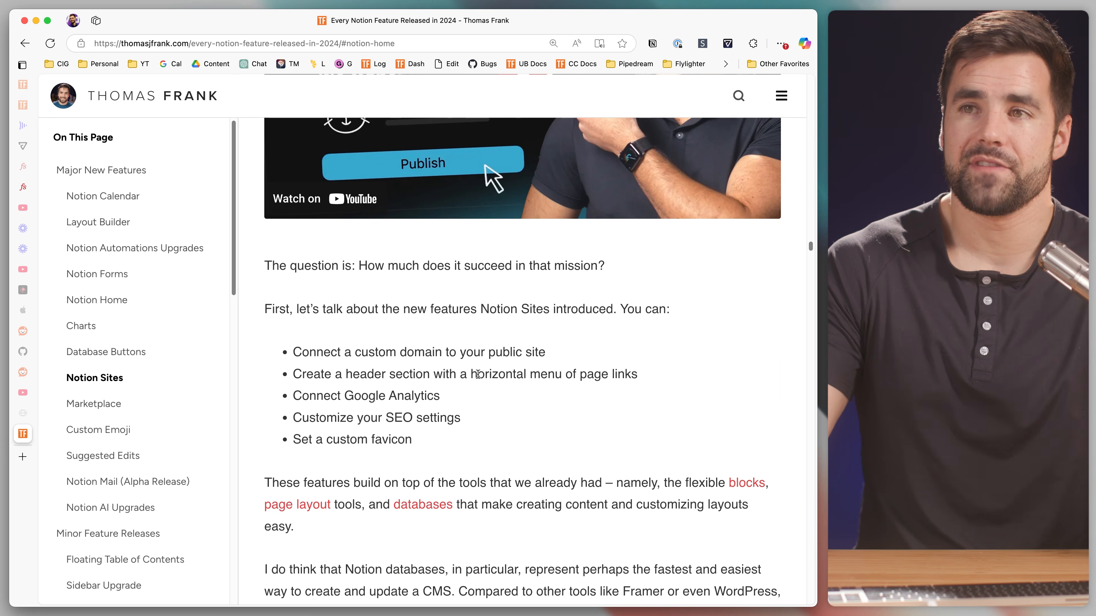
left_click_drag(425, 437, 306, 374)
left_click(529, 408)
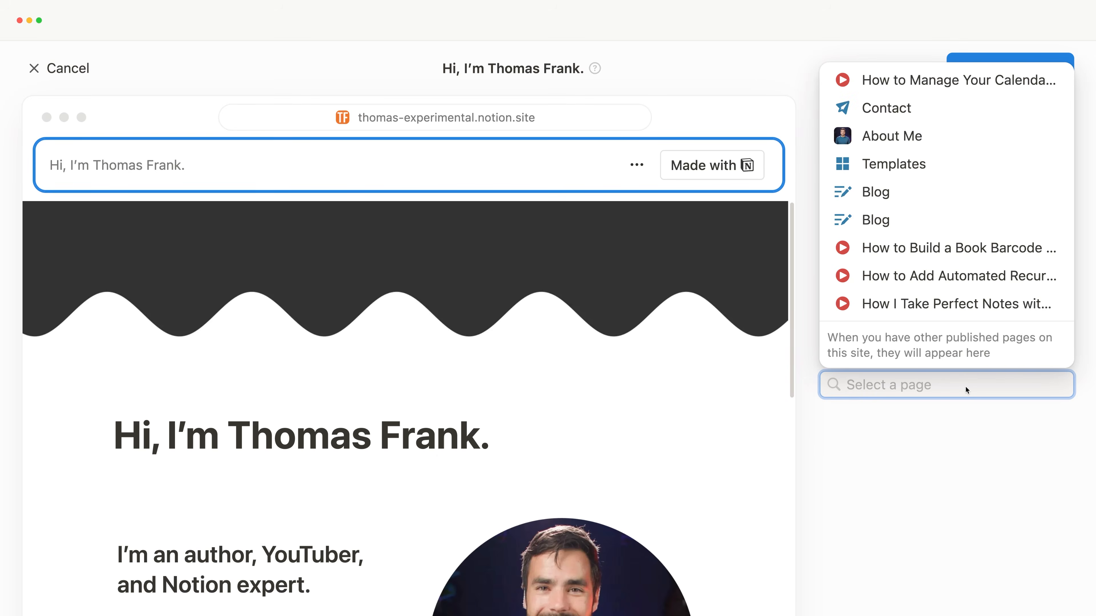
Add links to the About Me, Blog, Templates and Contact pages to the published site's header.
left_click(889, 135)
left_click(949, 419)
left_click(876, 231)
left_click(928, 452)
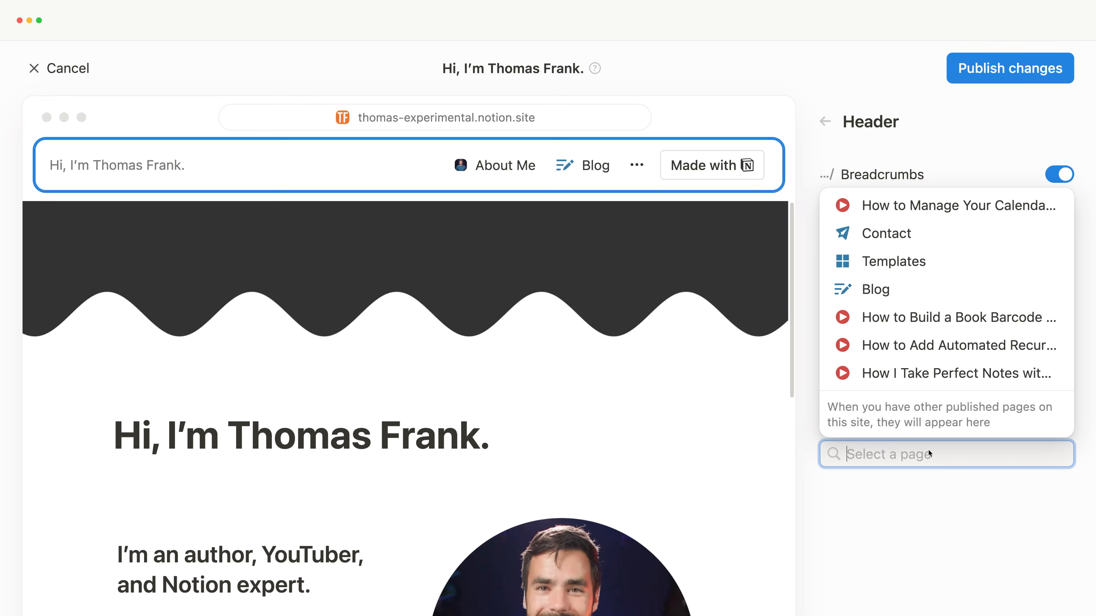
left_click(893, 257)
left_click(932, 485)
left_click(922, 294)
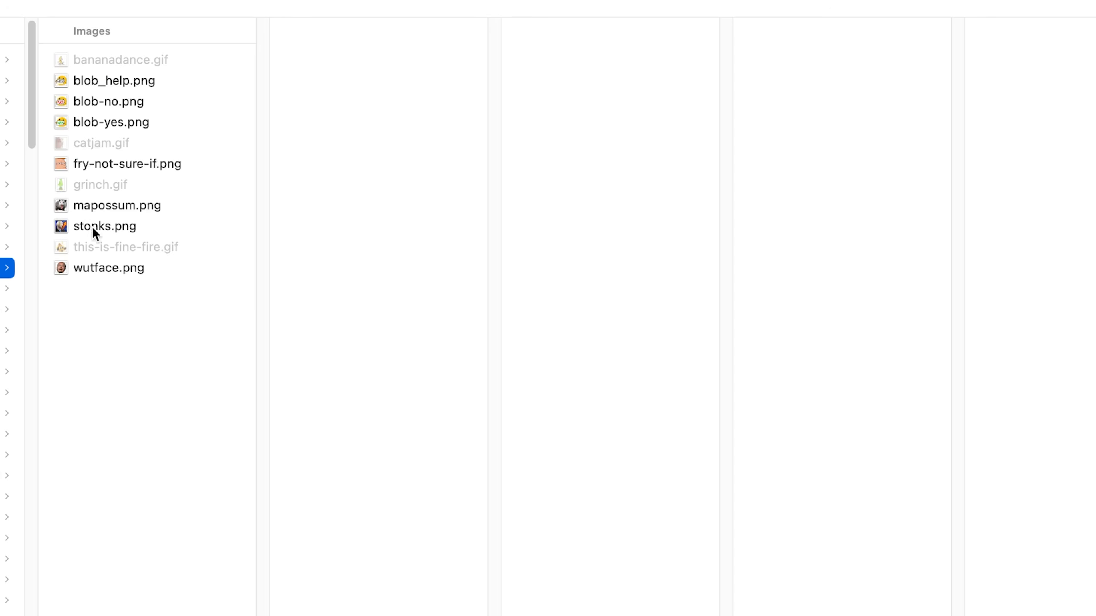
Use stonks.png as the custom favicon of the Internet Video Editor site.
left_click(94, 230)
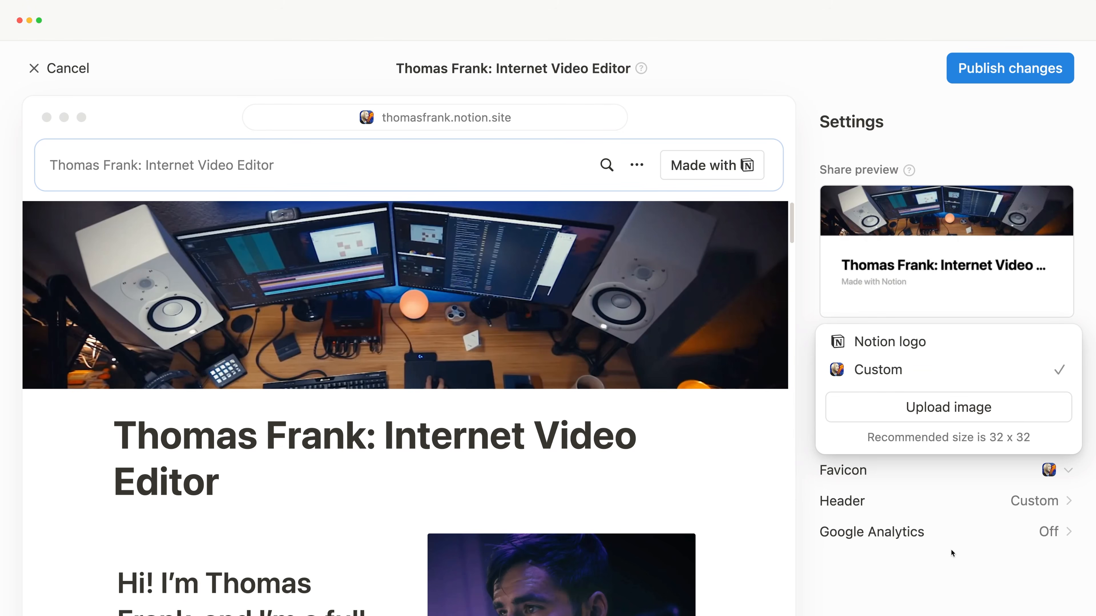
left_click(952, 550)
Look over the personal site's homepage and its Blog page with the Productivity Tips gallery.
scroll(548, 329, "down", 5)
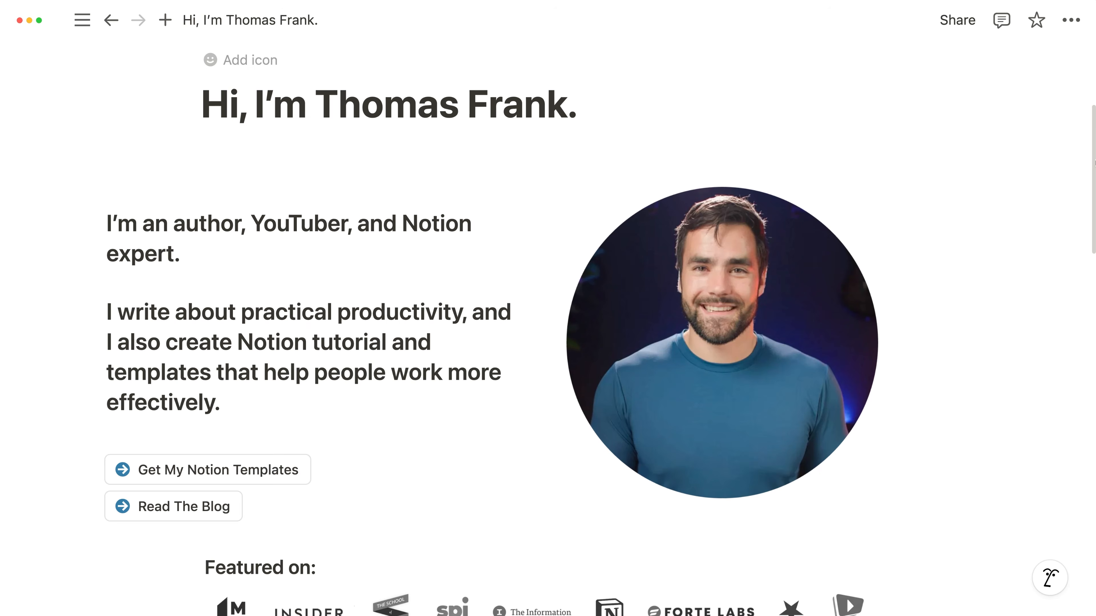
left_click_drag(1094, 164, 1072, 450)
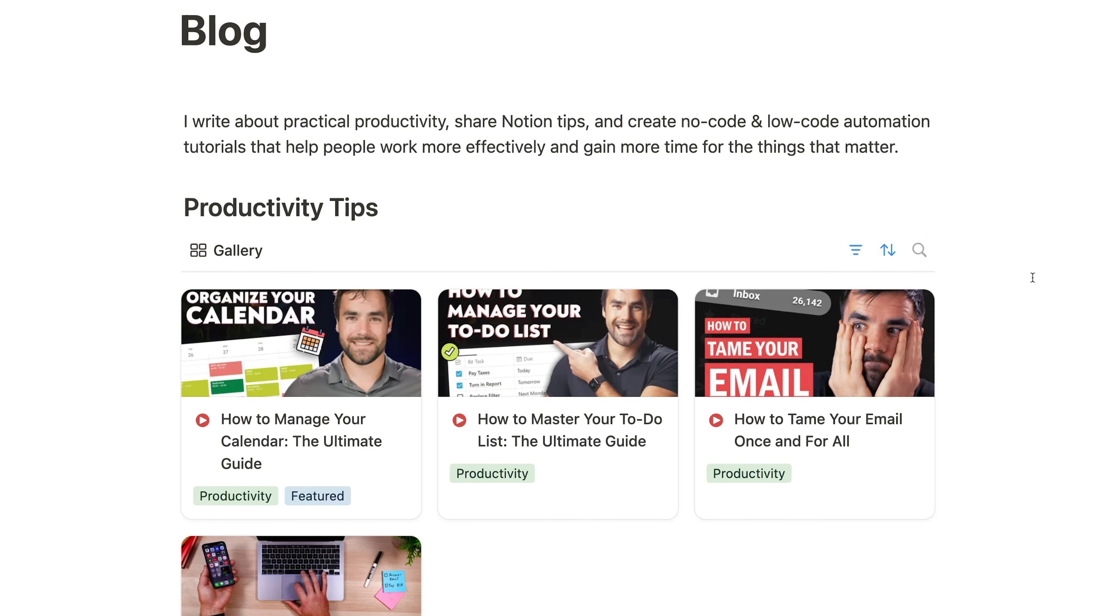
scroll(1032, 278, "down", 5)
left_click(406, 392)
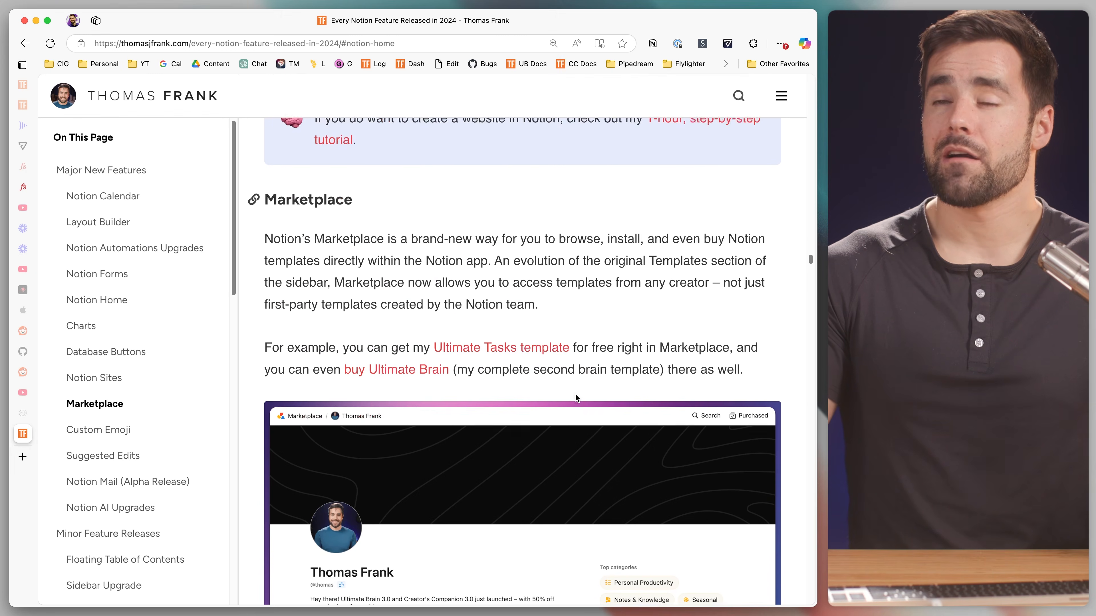
Look over the article's Marketplace section down to the creator profile image.
scroll(625, 345, "down", 1)
scroll(676, 303, "down", 1)
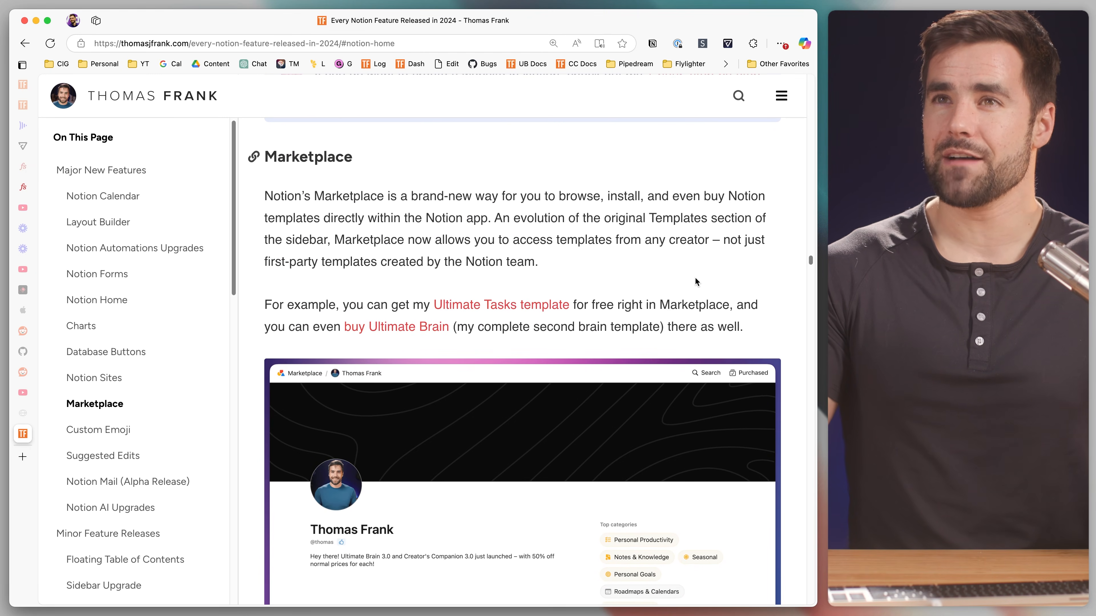
scroll(695, 276, "down", 1)
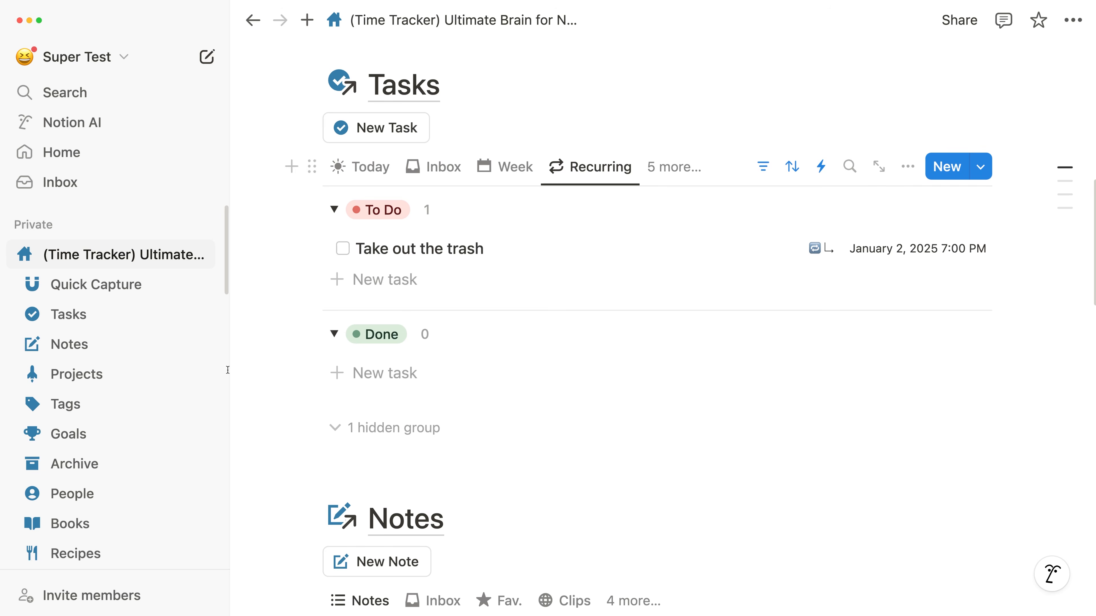
Open Notion's template Marketplace from the Super Test workspace and hide the sidebar.
scroll(166, 386, "down", 20)
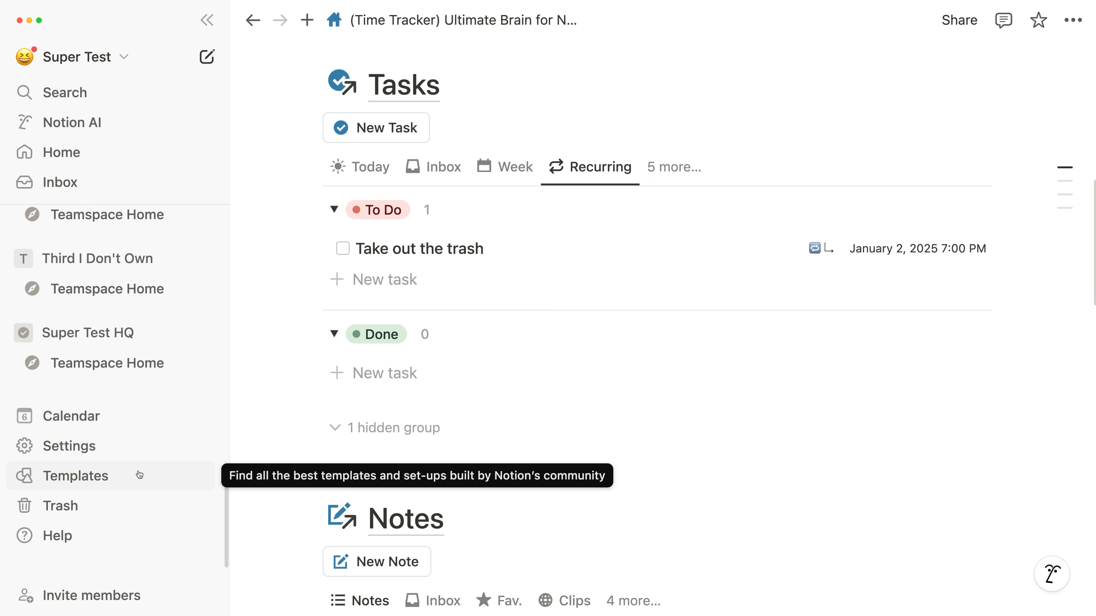
left_click(139, 475)
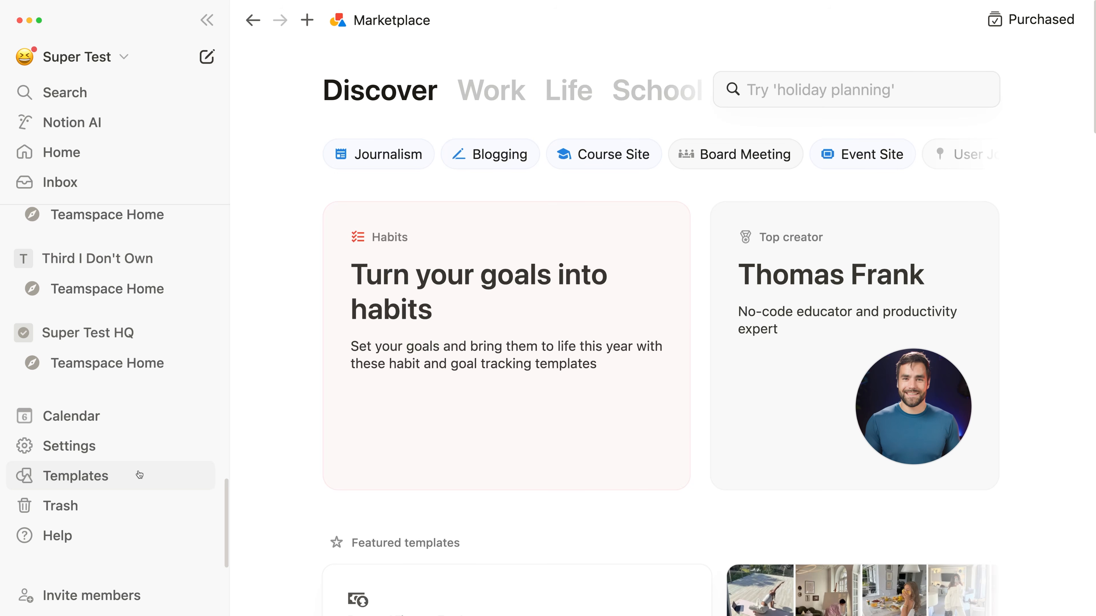
key("super+backslash")
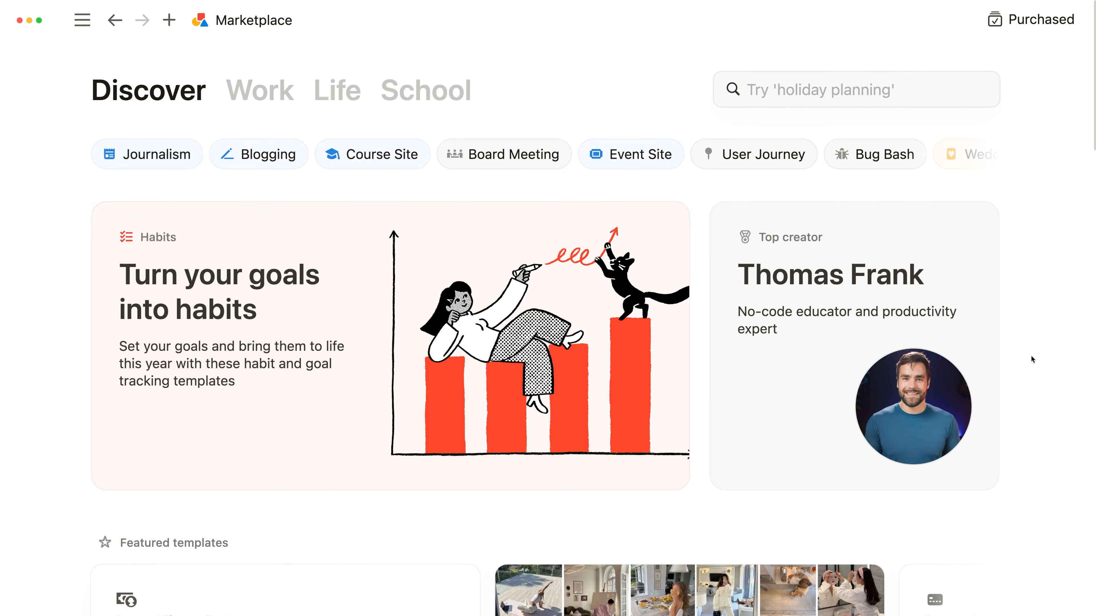
Browse the Marketplace's Discover page from the featured templates and collections down to the featured creators.
scroll(1036, 356, "down", 5)
scroll(1033, 363, "down", 8)
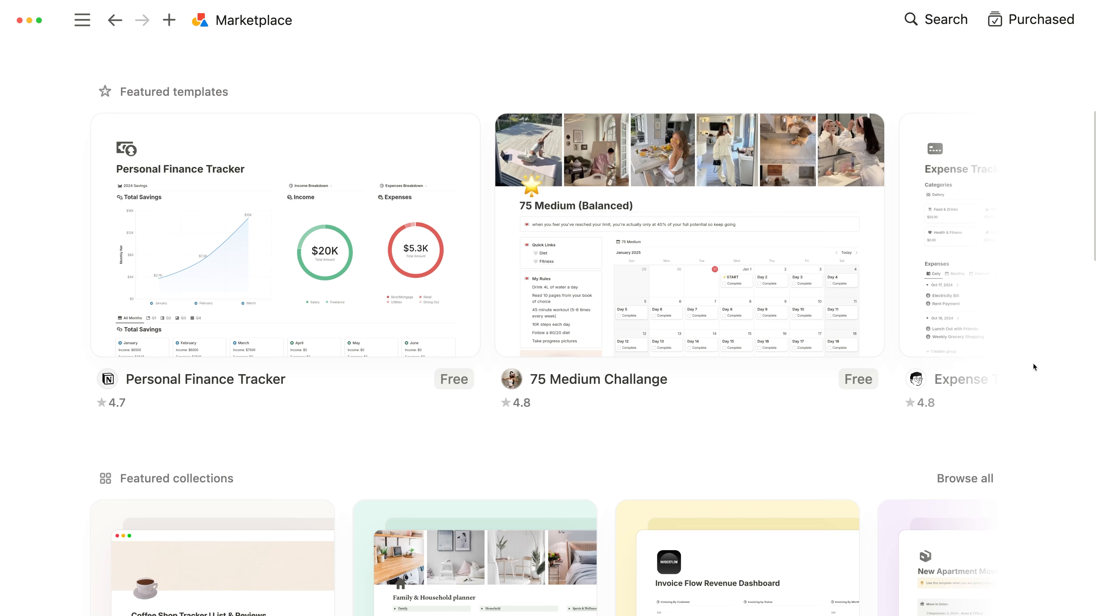
scroll(1034, 363, "down", 3)
scroll(1034, 363, "down", 3)
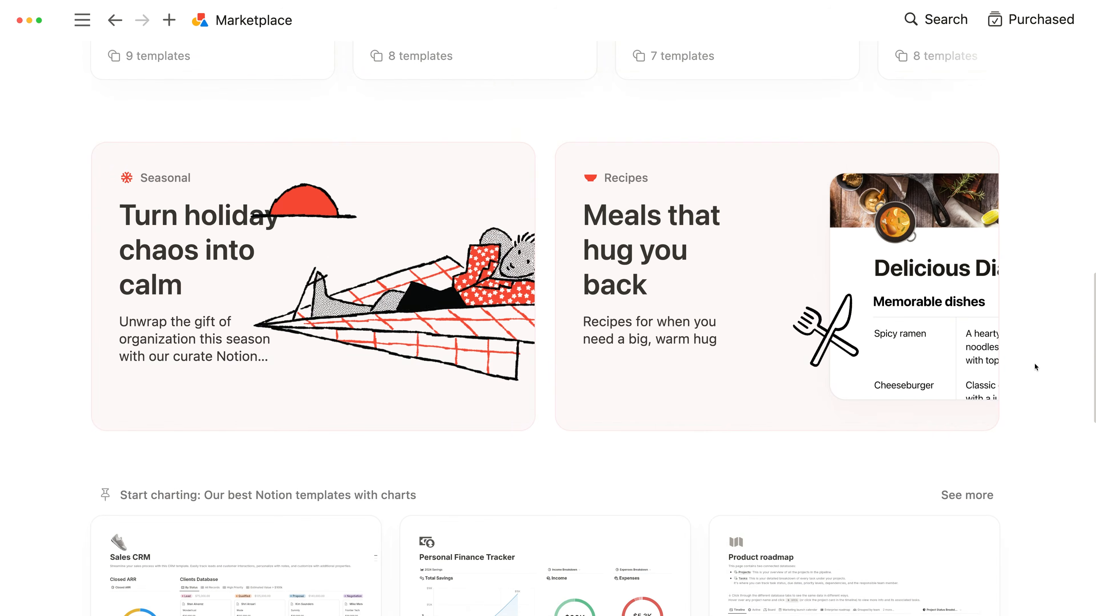
scroll(1034, 363, "down", 5)
scroll(1035, 368, "down", 5)
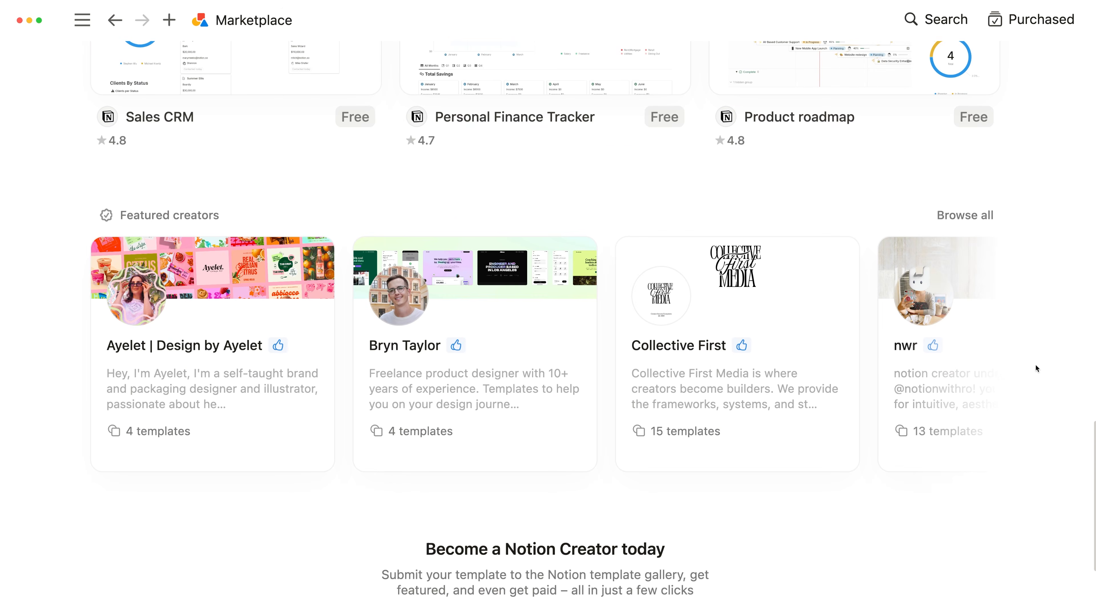
scroll(1036, 366, "up", 20)
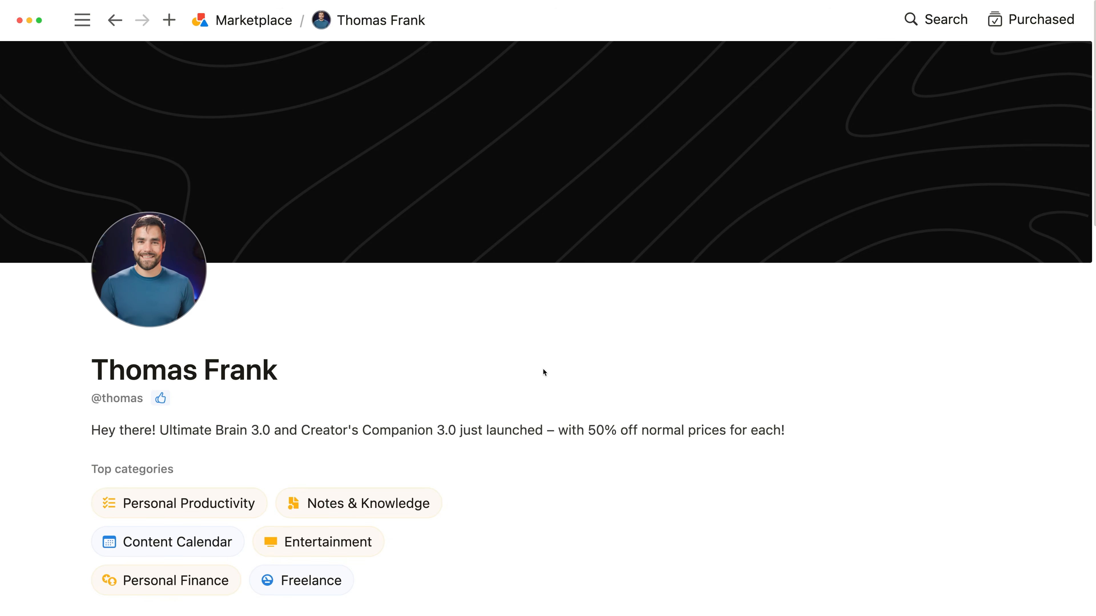
Open the Ultimate Brain template from the creator's profile and start its purchase for the Super Test workspace.
scroll(544, 368, "down", 10)
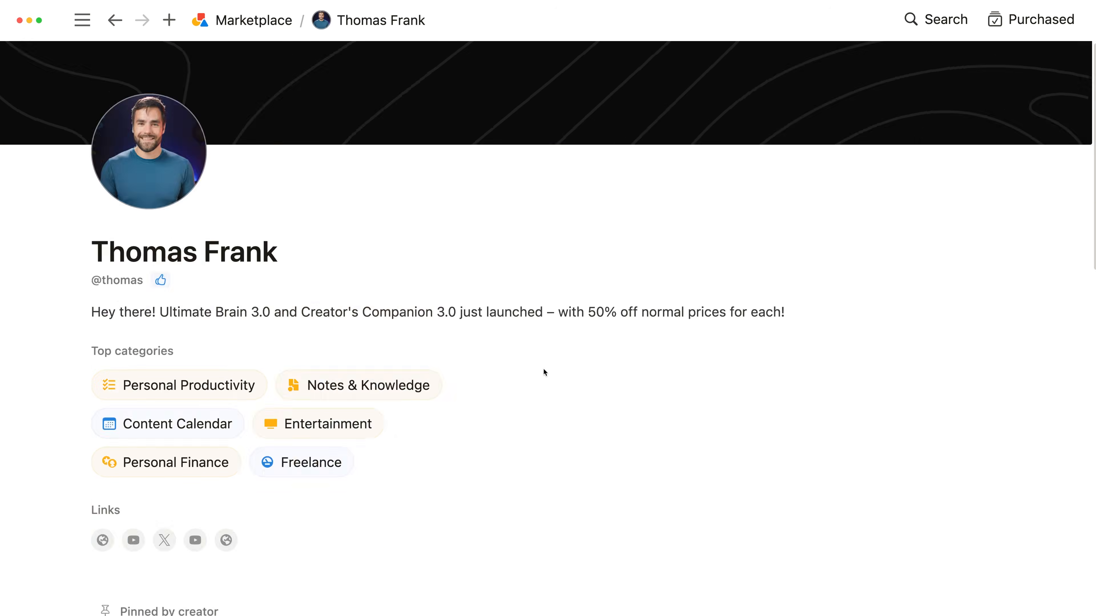
left_click(381, 308)
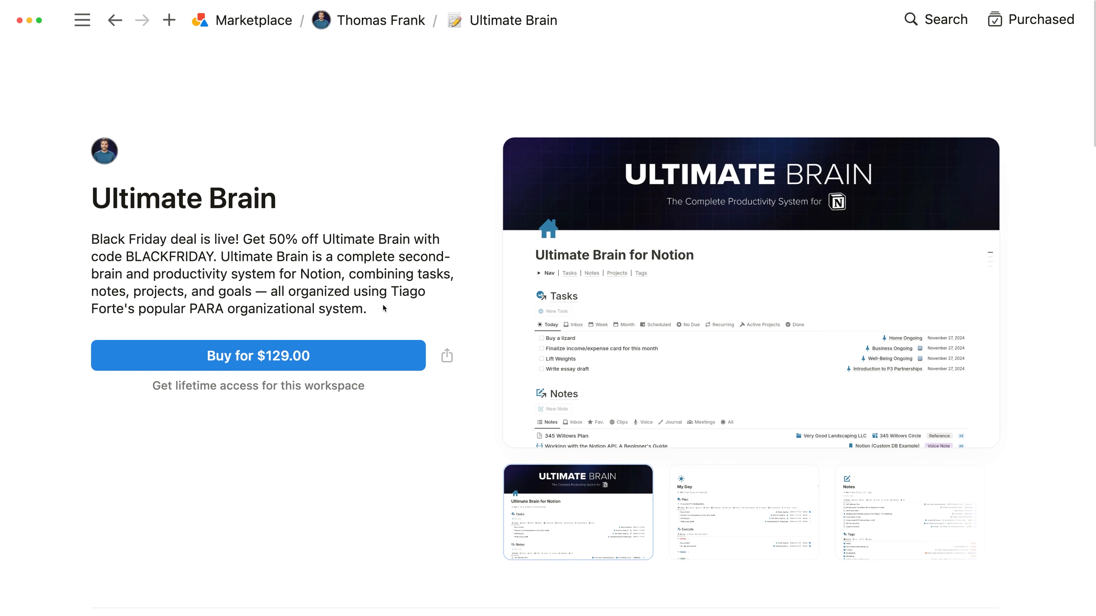
left_click(381, 353)
left_click(285, 426)
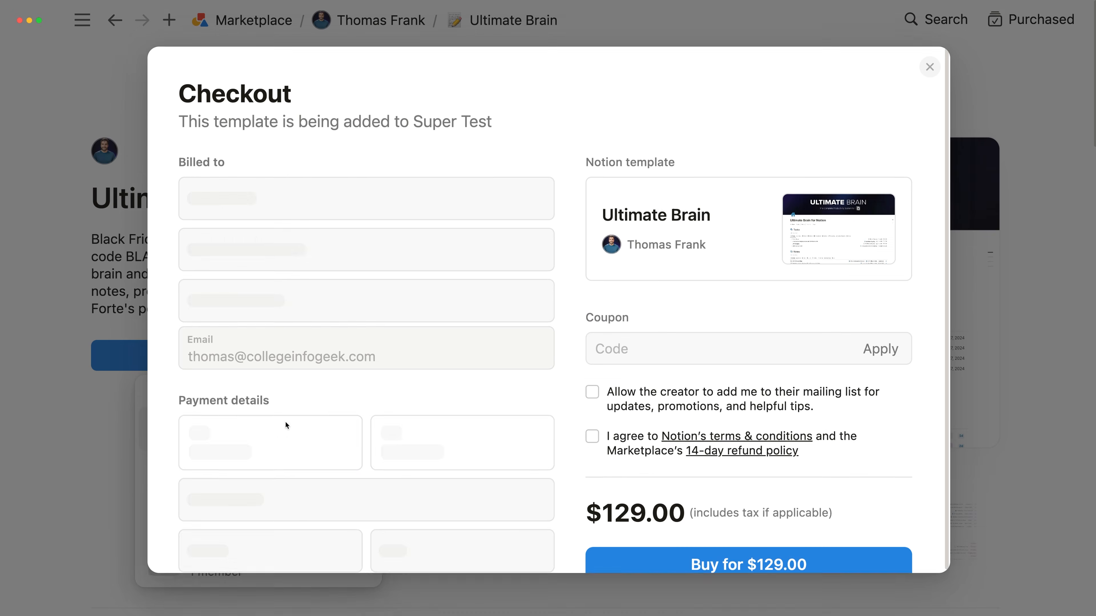
Fill in the full name and billing address for the Ultimate Brain template purchase.
type("elback")
key("Tab")
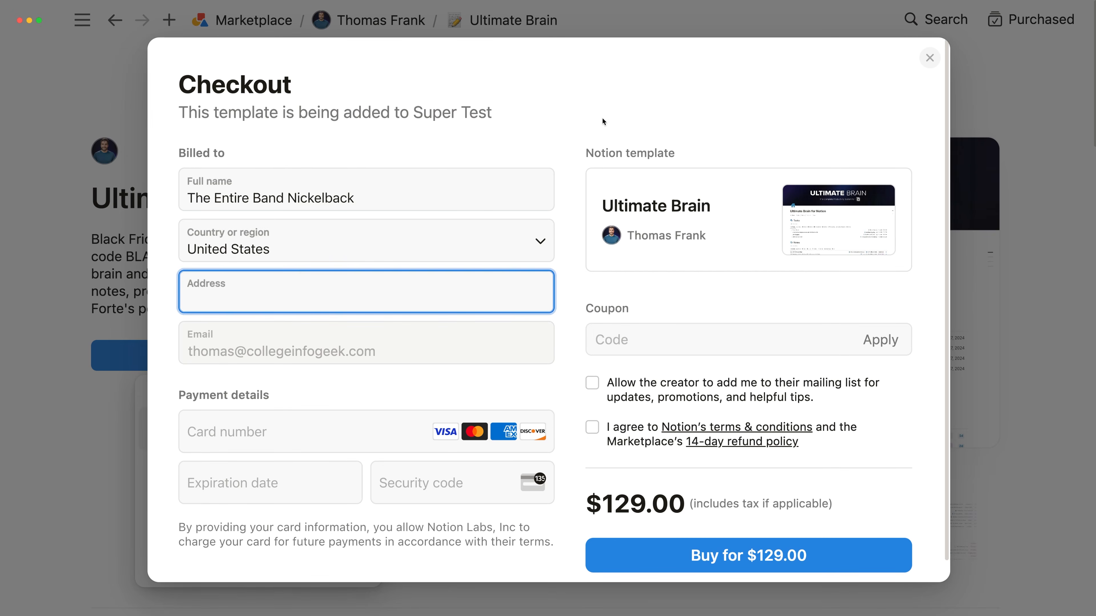
type("123 Nickelback Drive")
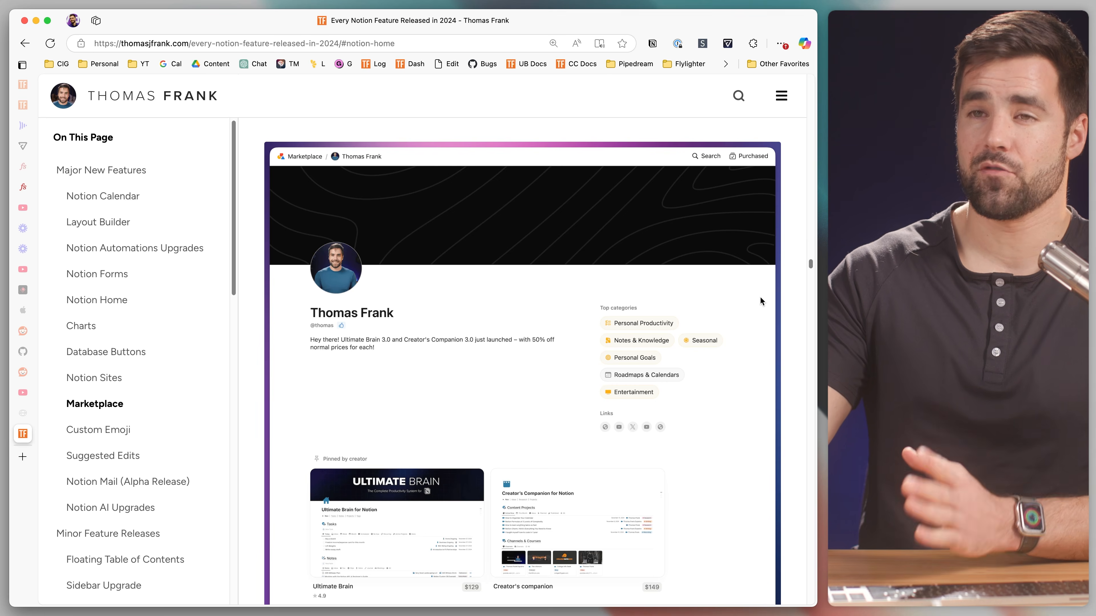
Look over the article's list of Marketplace benefits for creators and highlight part of the template protection point.
scroll(751, 324, "down", 10)
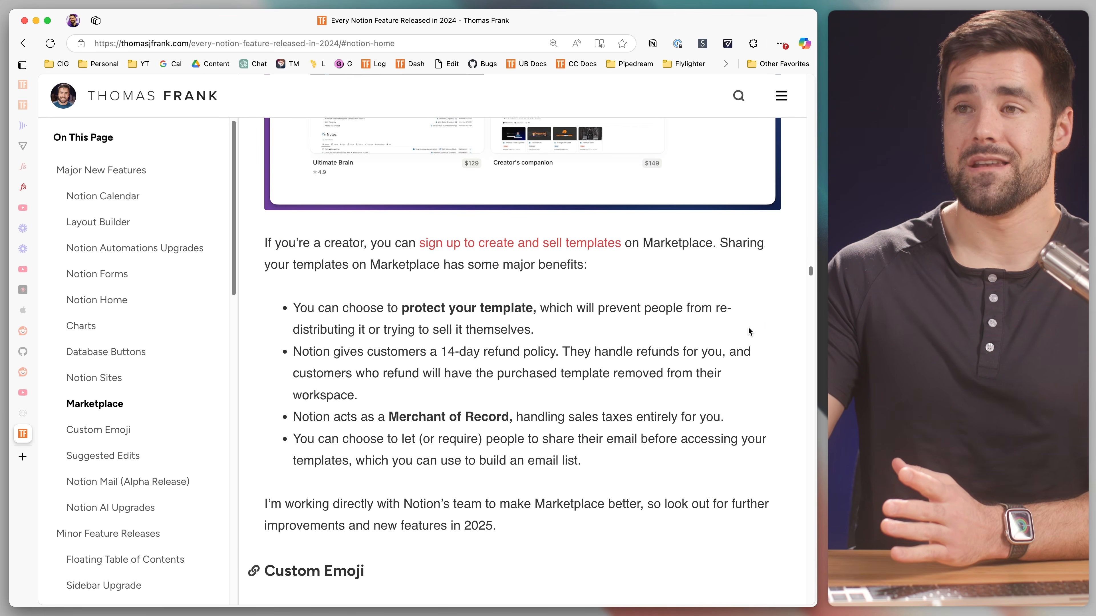
scroll(749, 330, "down", 1)
left_click_drag(533, 318, 301, 300)
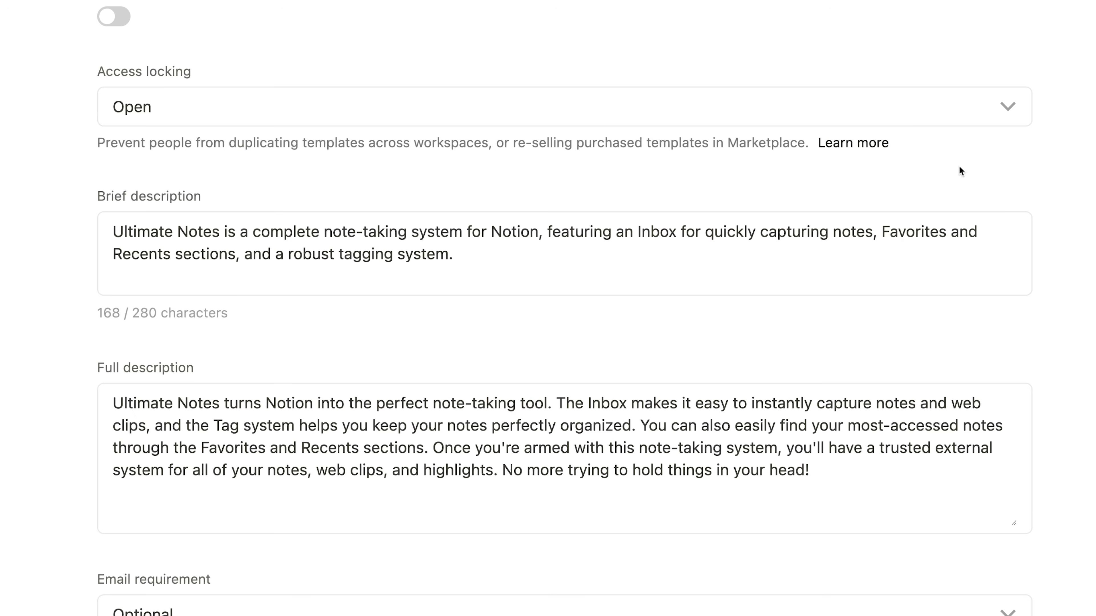
Set the Ultimate Notes template's access locking to Restricted.
left_click(912, 113)
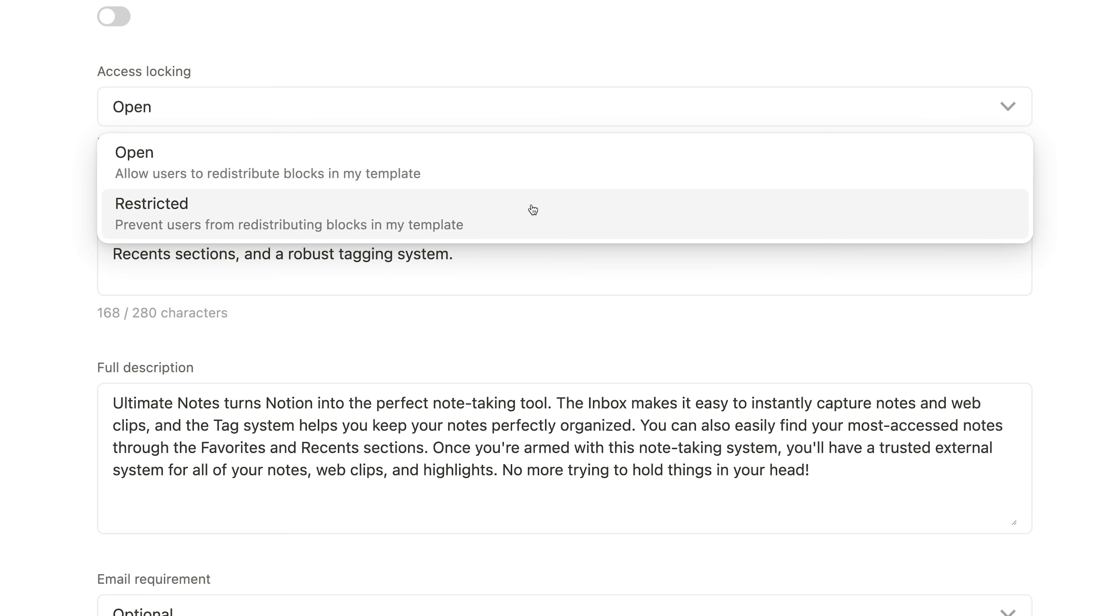
left_click(487, 217)
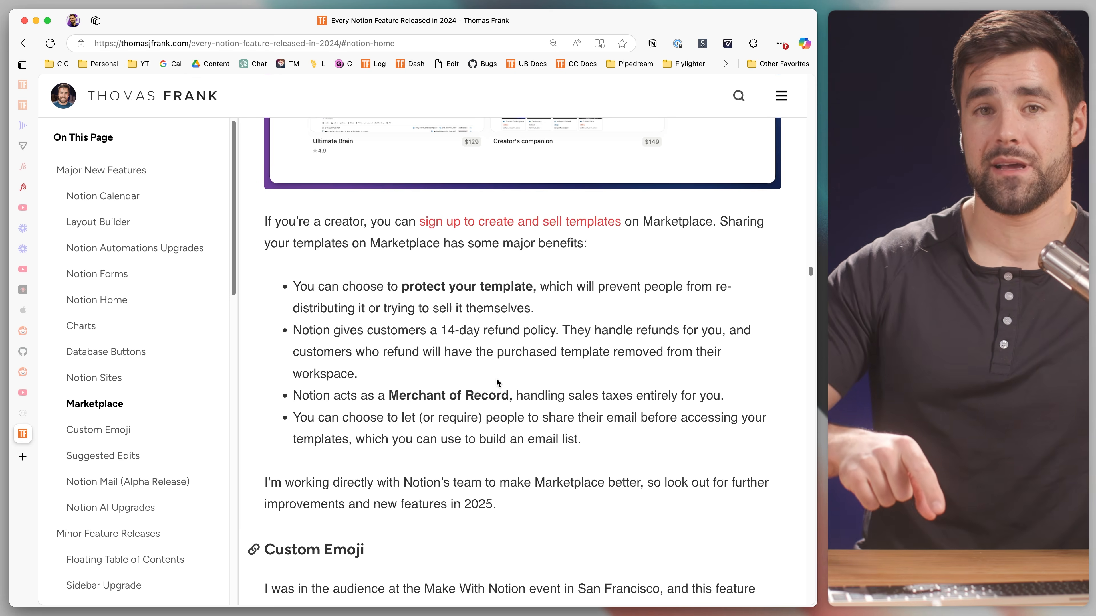
Read the article's Merchant of Record and email-sharing benefits, then continue to the Custom Emoji section.
scroll(498, 383, "down", 1)
left_click_drag(580, 390, 327, 390)
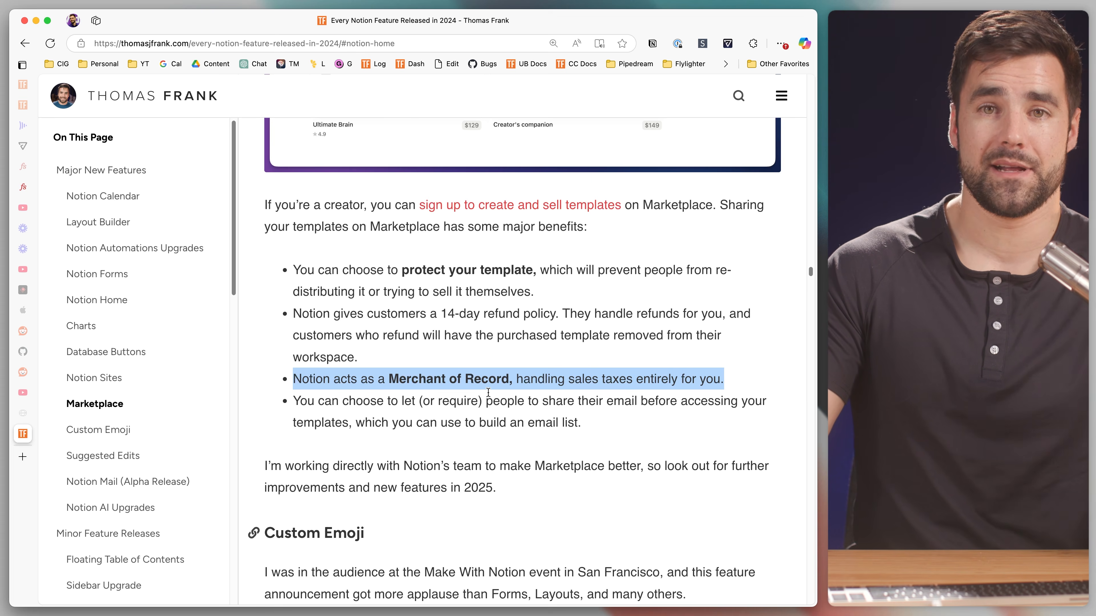
left_click(640, 412)
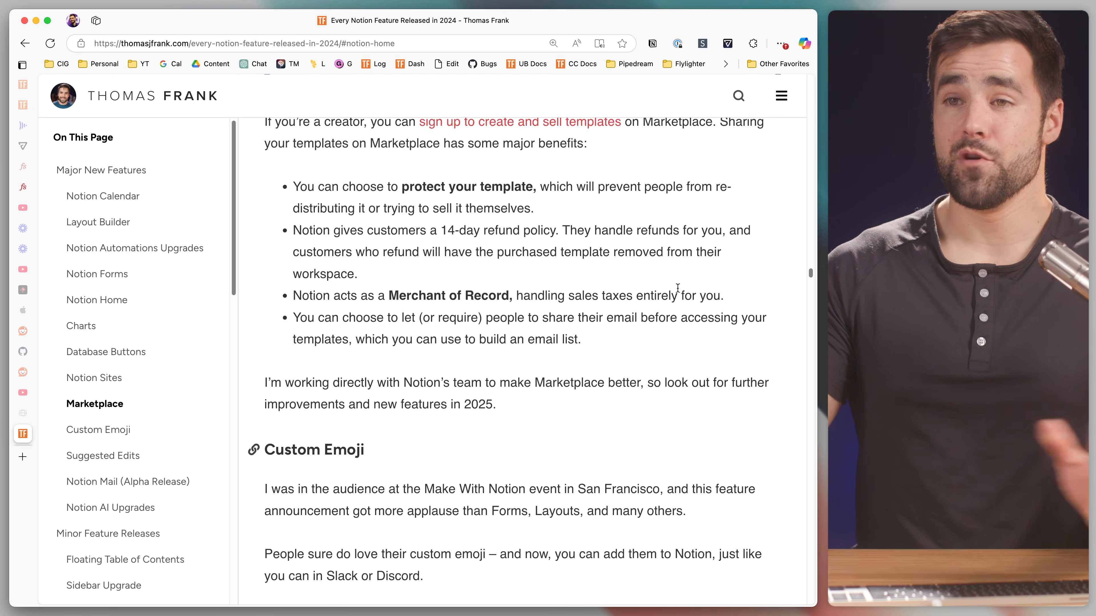
scroll(659, 297, "down", 5)
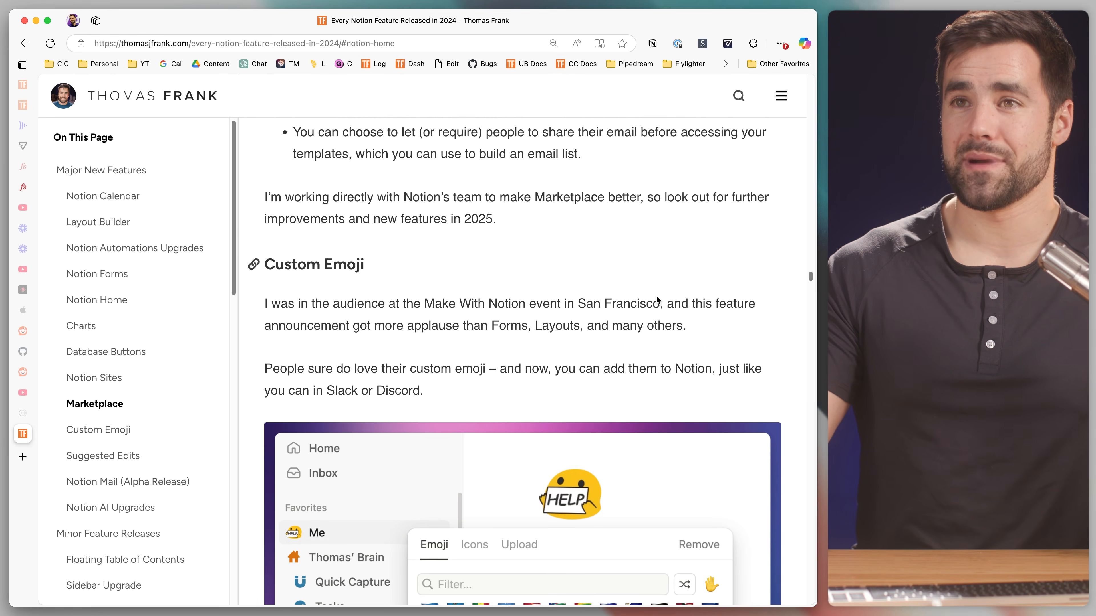
scroll(659, 297, "down", 2)
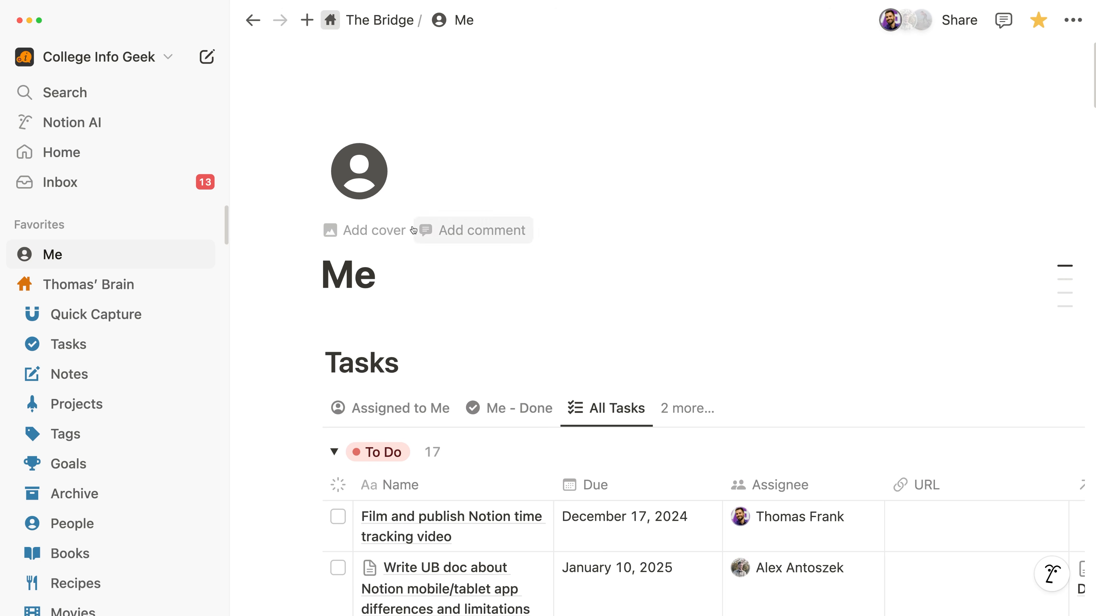
Change the Me page's icon to the custom emoji blob-help.
left_click(369, 168)
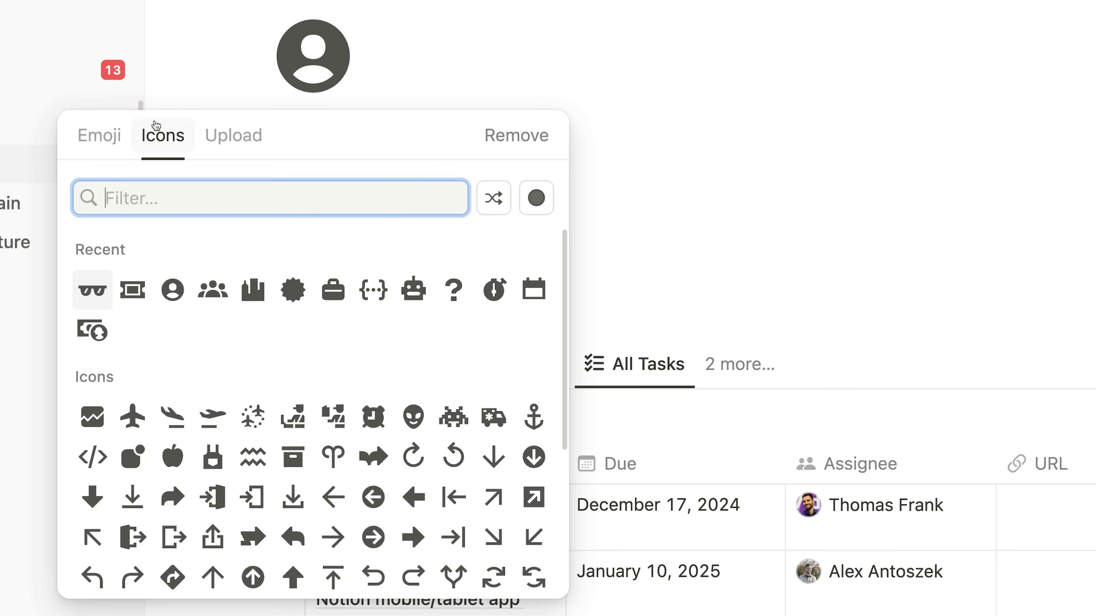
left_click(103, 135)
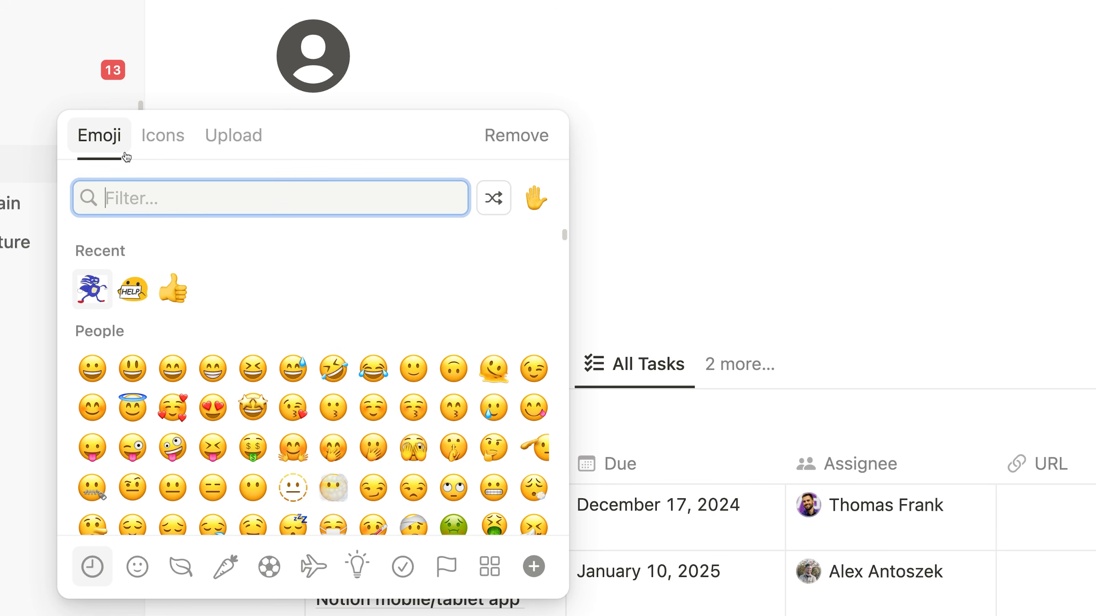
left_click(499, 570)
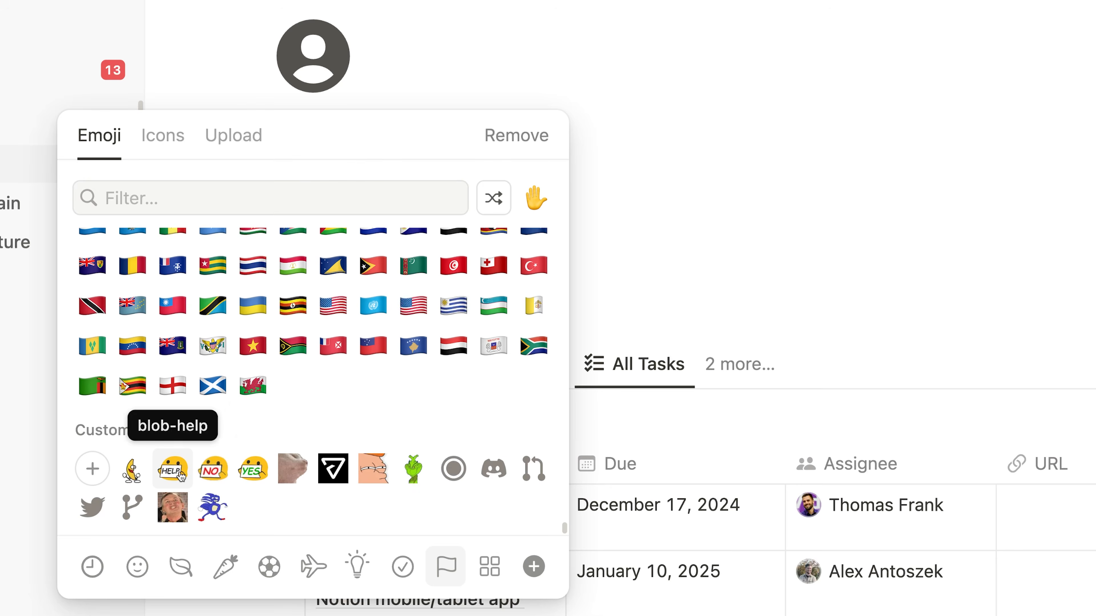
left_click(173, 469)
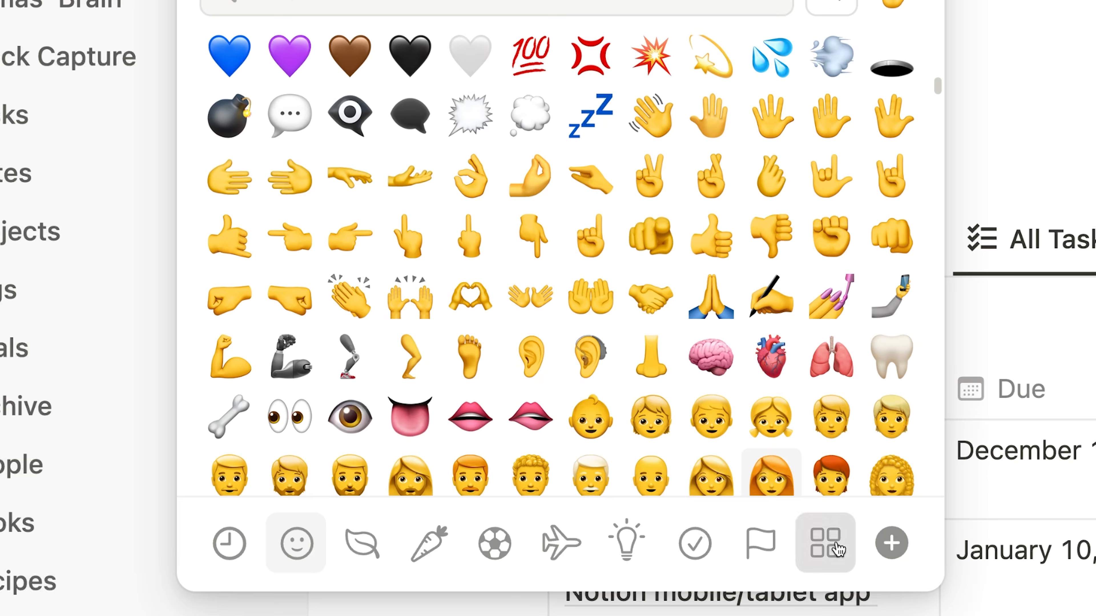
View the custom emoji category and look through the workspace's emoji management list.
left_click(838, 549)
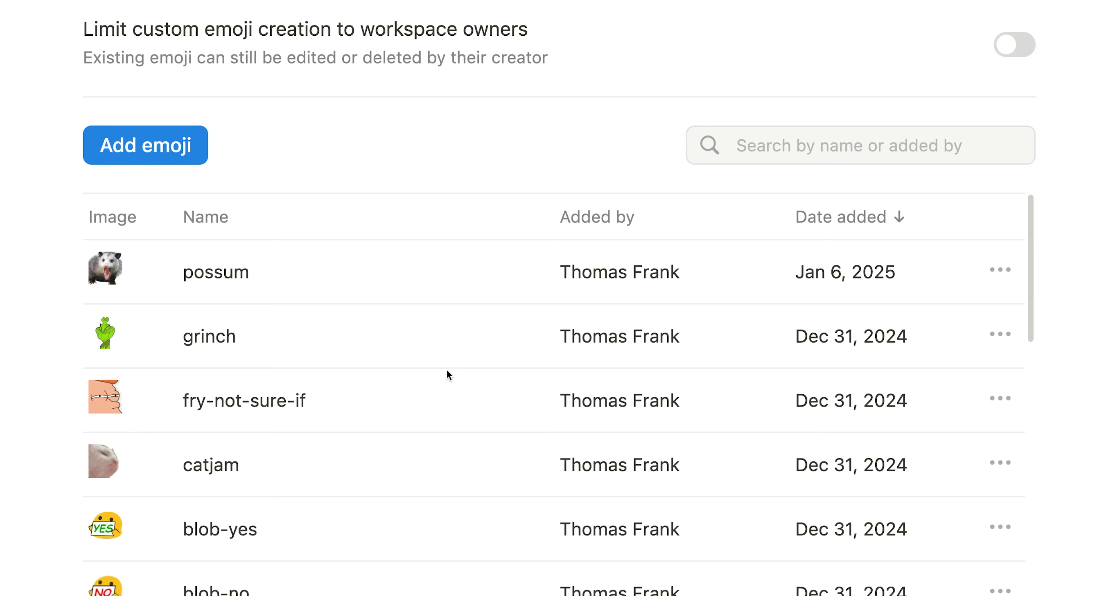
scroll(444, 364, "down", 3)
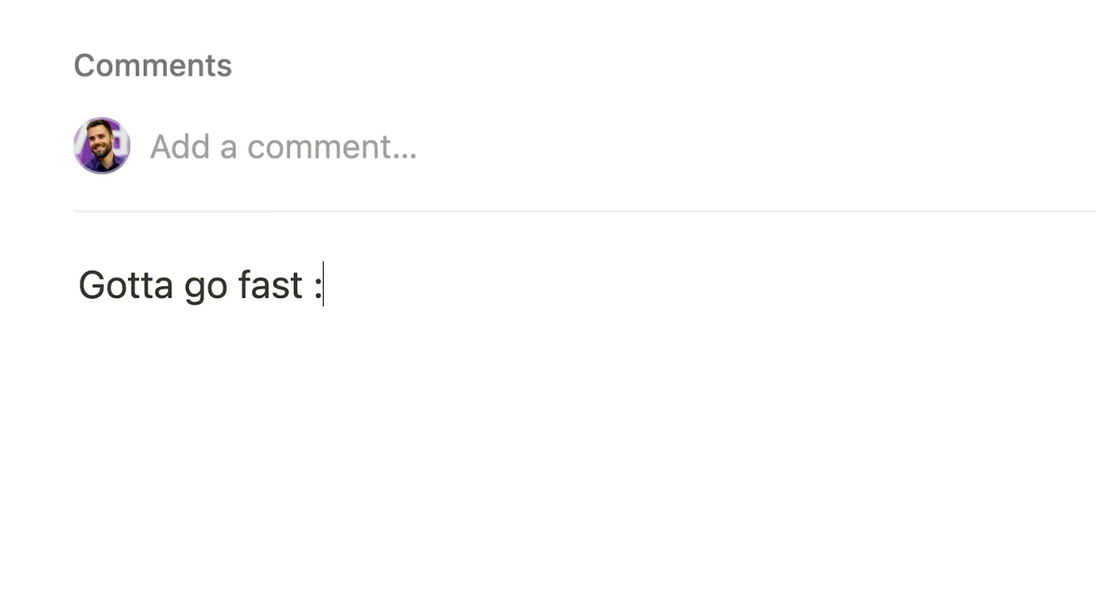
Insert a custom emoji after "Gotta go fast" by searching the inline emoji for "san".
type(":san")
key("Right")
key("Right")
key("Return")
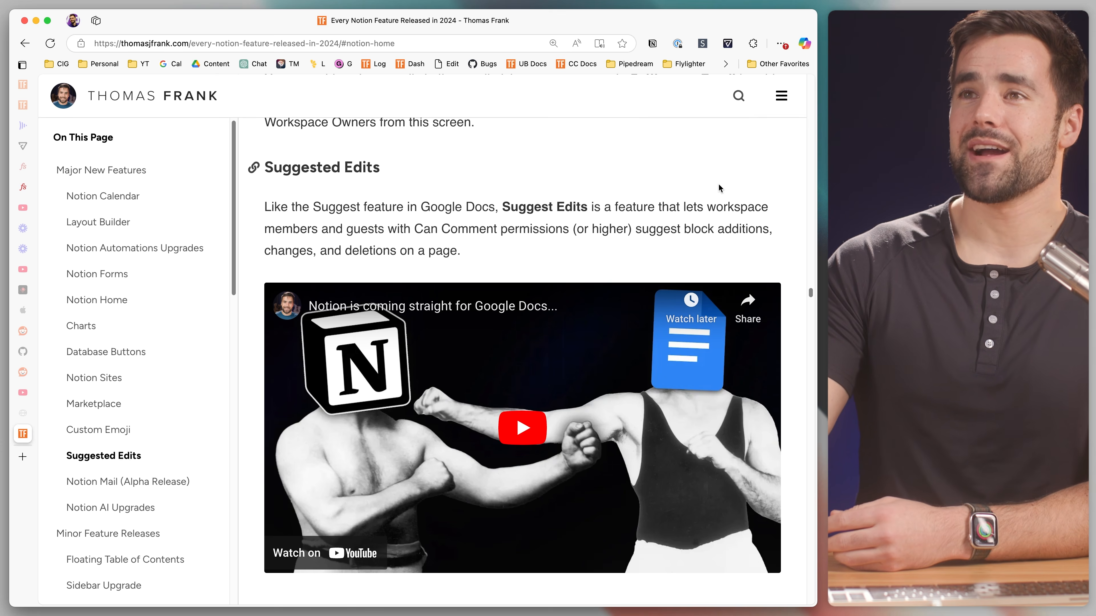
Turn on suggested edits for the How to Manage Your Calendar page.
scroll(723, 178, "down", 1)
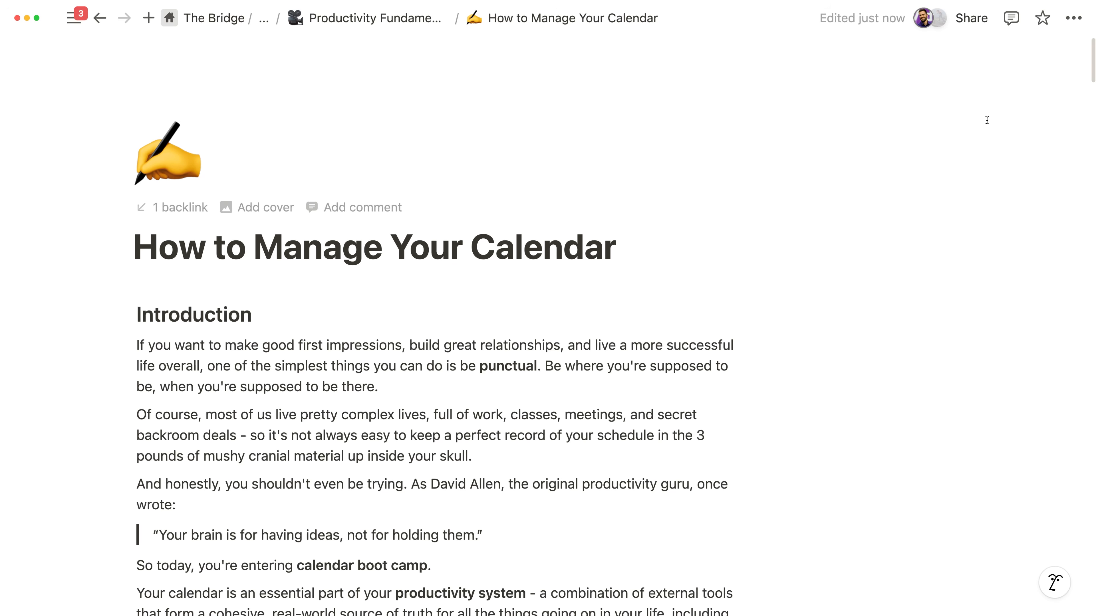
left_click(1075, 20)
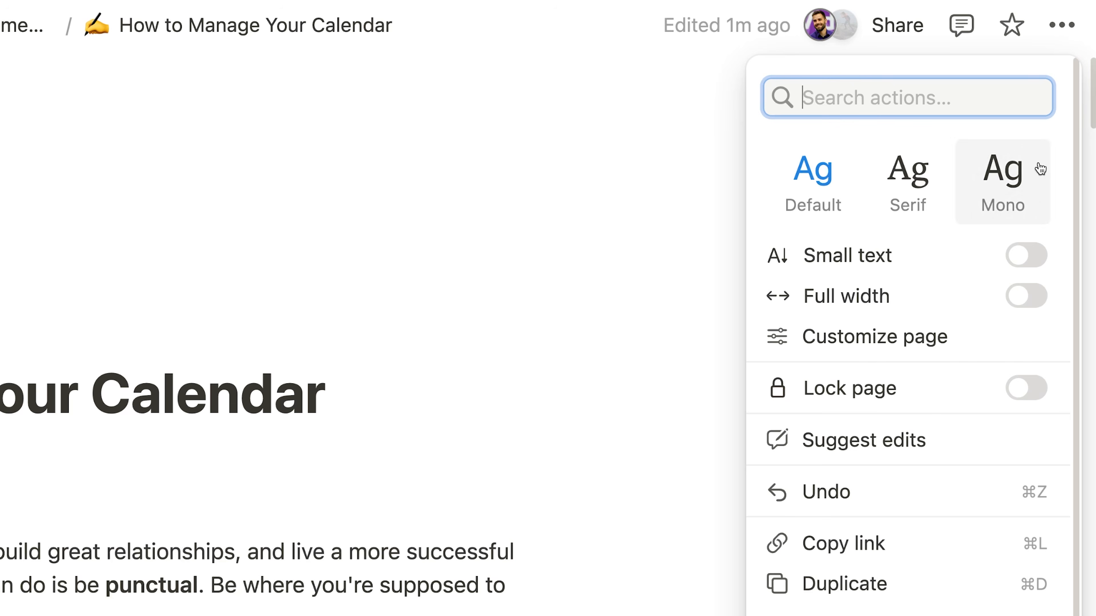
left_click(967, 440)
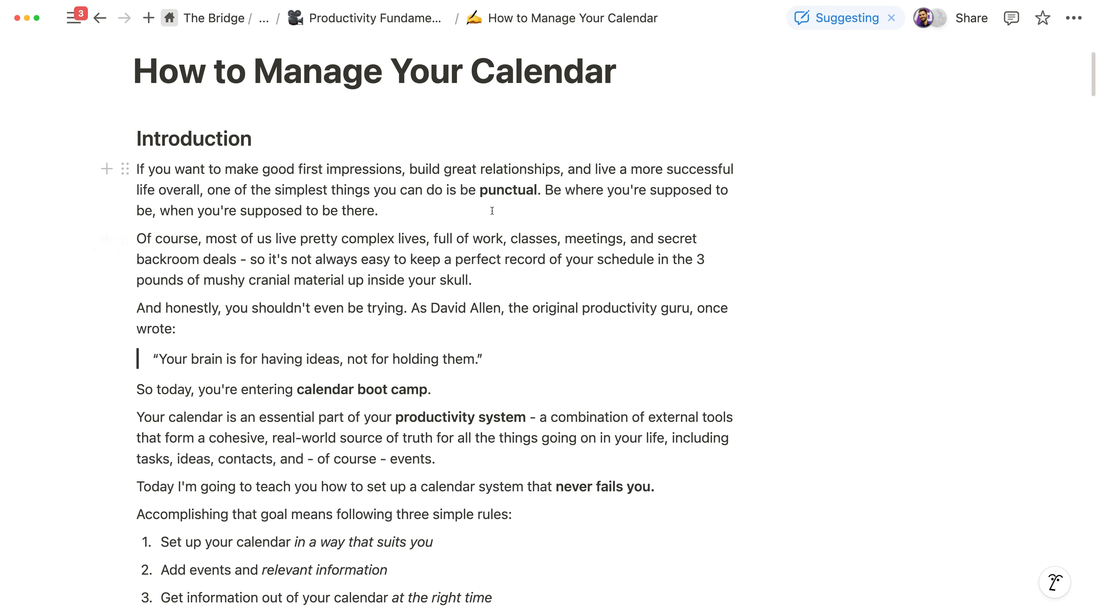
Suggest replacing "punctual" with "pumpernickel" and adding a paragraph after "never fails you." about accurately predicting the end of the world.
type("pumper")
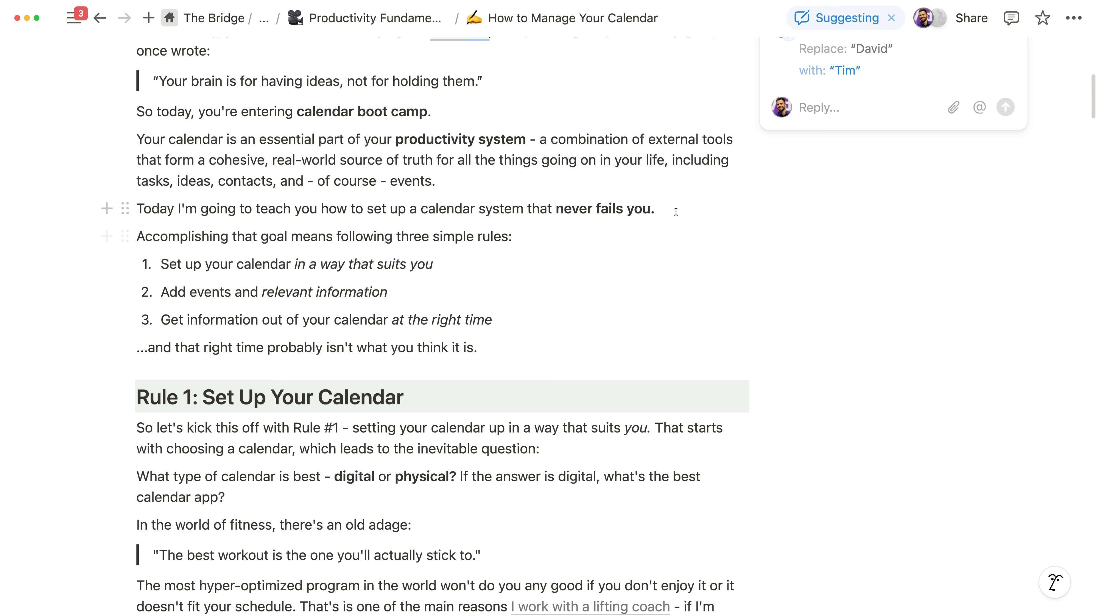
scroll(805, 250, "down", 3)
key("Return")
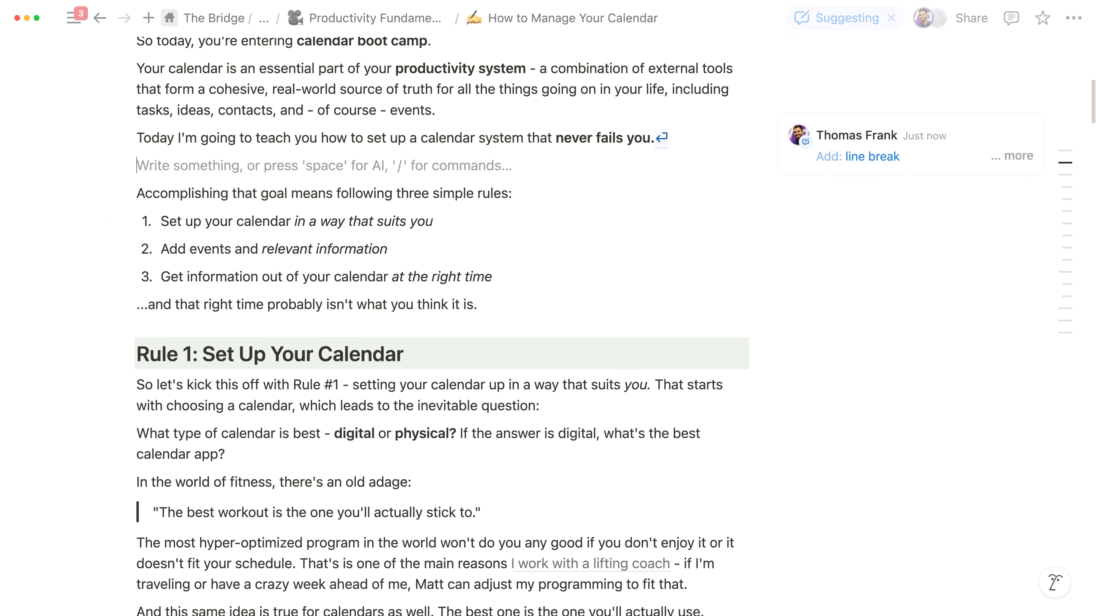
type("This will also help you to accurately predict the end of the world, which the Mayans got wrong by at least 13 years and counting – unless of course this is like that one episode of Space Dandy where everyone becomes a zombie, but they don't realize it and everything stays mainly the same other than the inexplicable cr")
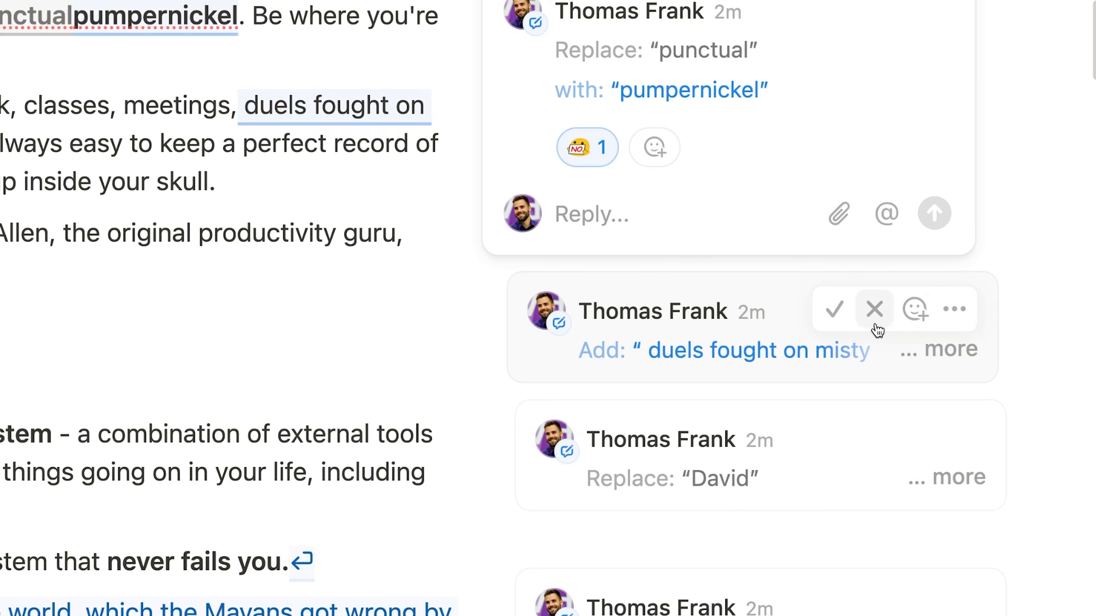
Add an emoji reaction to the "duels fought on misty mornings" suggestion.
left_click(904, 309)
left_click(476, 504)
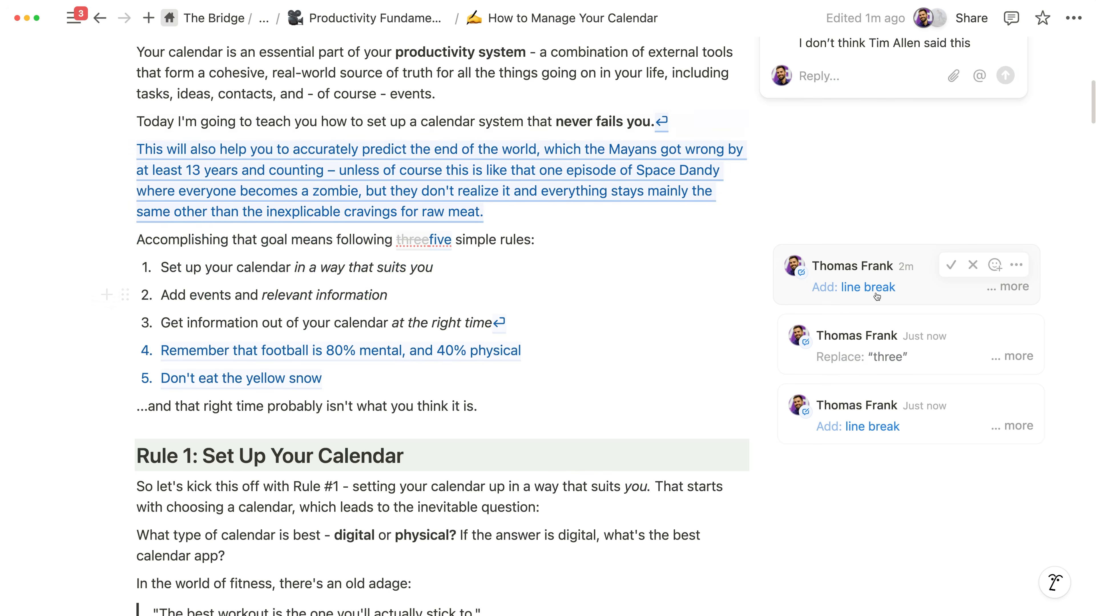
Reply to the end-of-the-world paragraph suggestion with "Fun fact, they did get it right. You're a brain in a vat" and the ion drive joke.
left_click(820, 265)
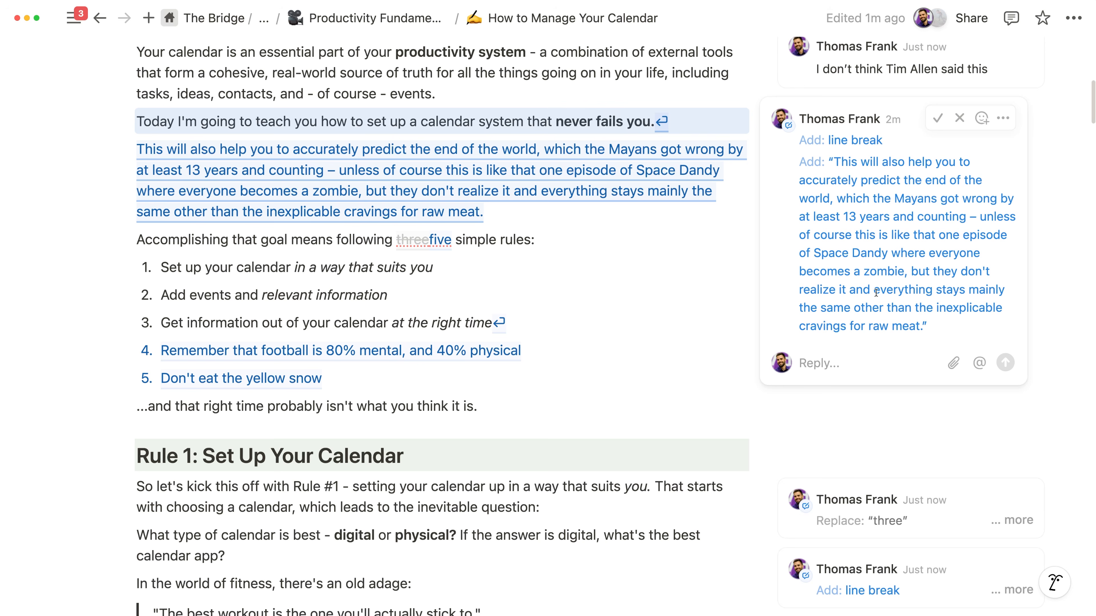
type("Fun fact, they did get it right")
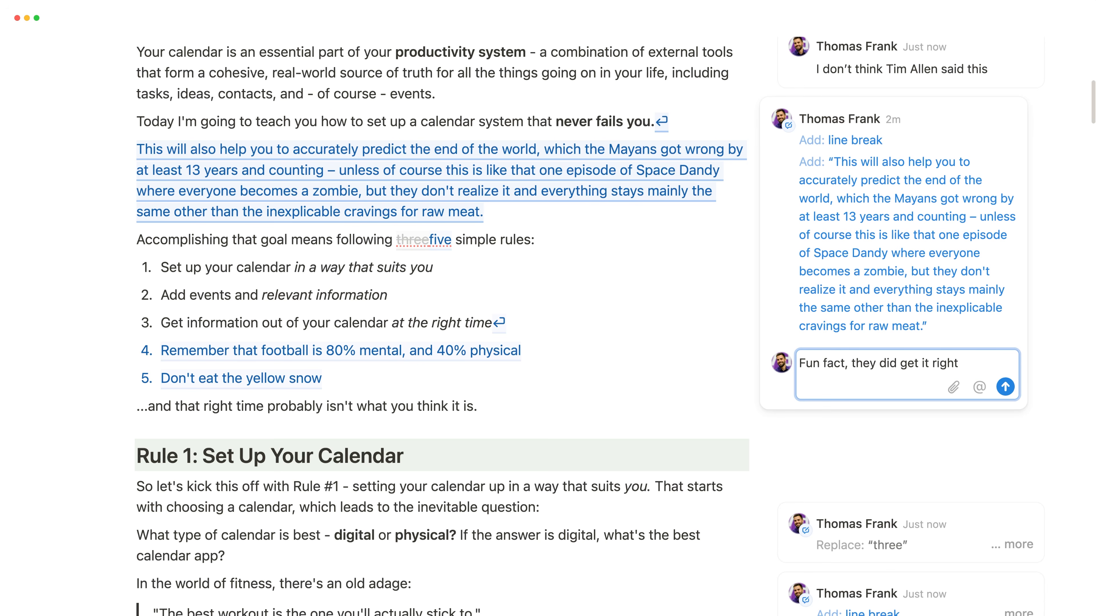
type(". Yo")
type("u’re a brain in a vat, tucked into the bowels of one of the few generation ships that launched in time.  Your simulated hopes and dreams are used to power the ship’s ion drive, because you ")
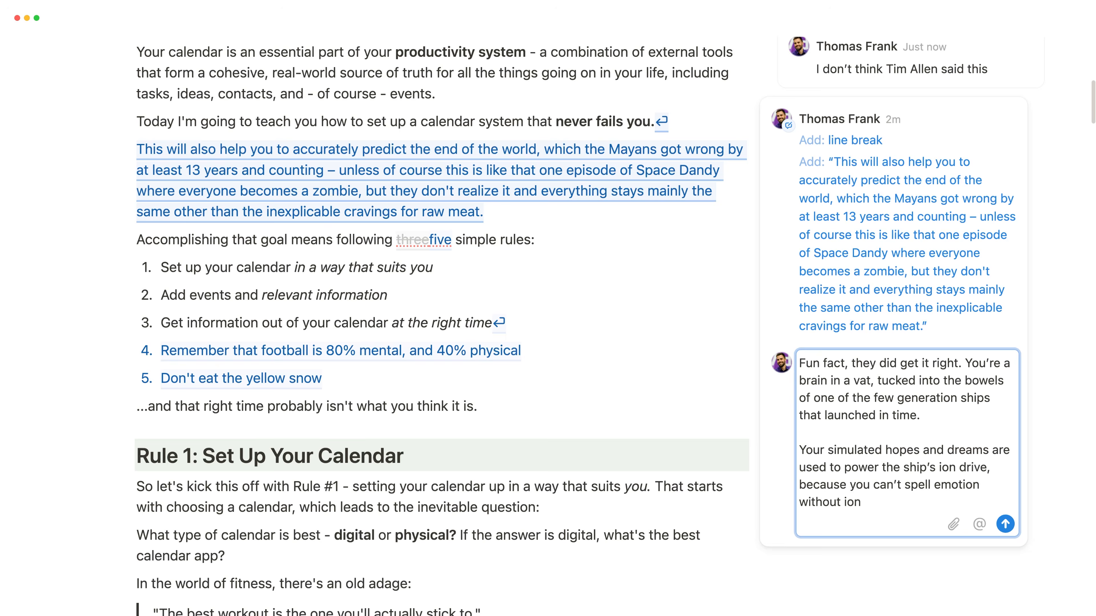
type("can’t spell emotion without ion")
key("Return")
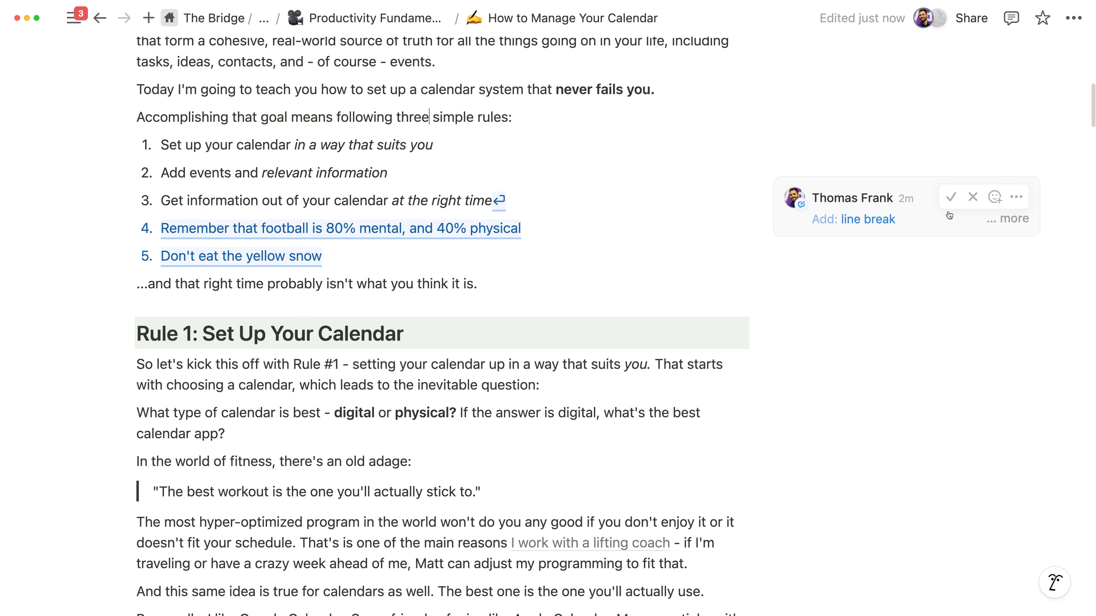
Accept the suggestion adding list items 4 and 5, and reject the "pumpernickel" and "duels fought on misty mornings" suggestions.
left_click(950, 199)
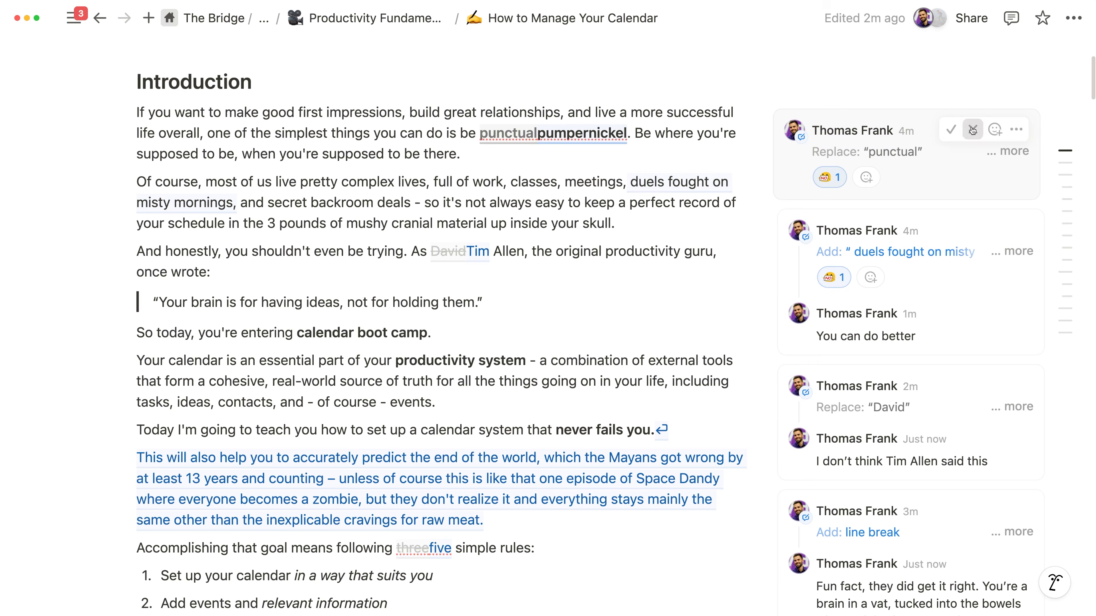
left_click(973, 130)
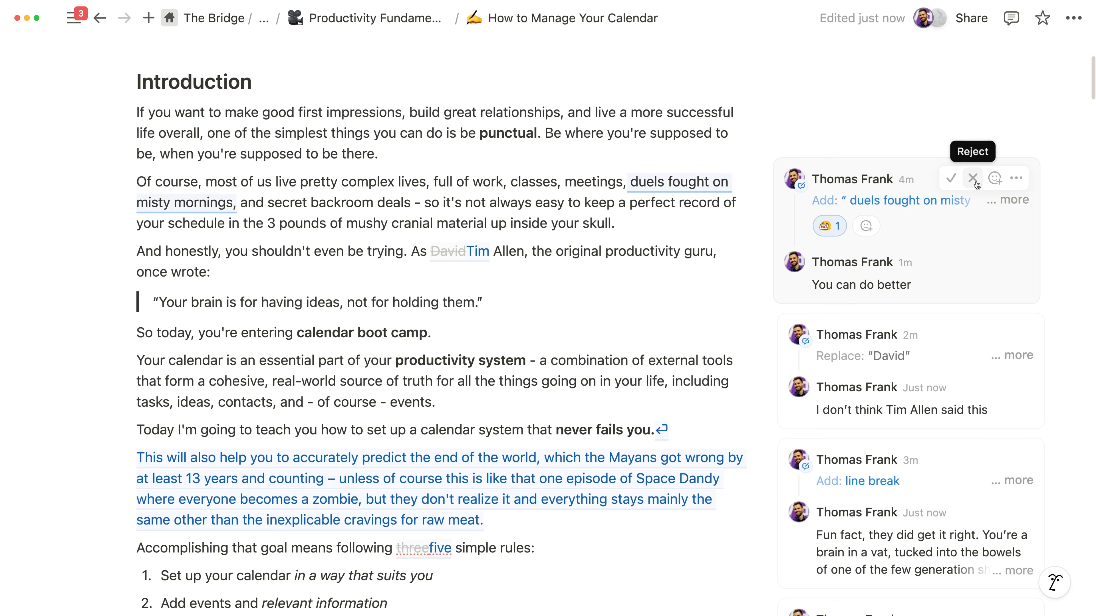
left_click(973, 179)
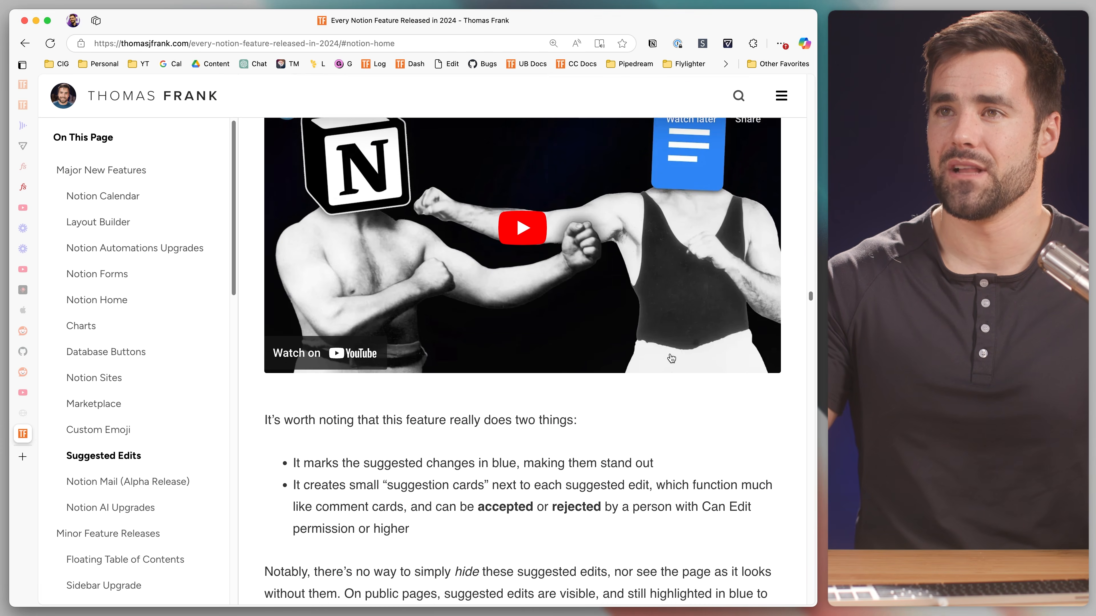
Look over the article from the Suggested Edits notes to the Notion AI Upgrades section.
scroll(671, 359, "down", 2)
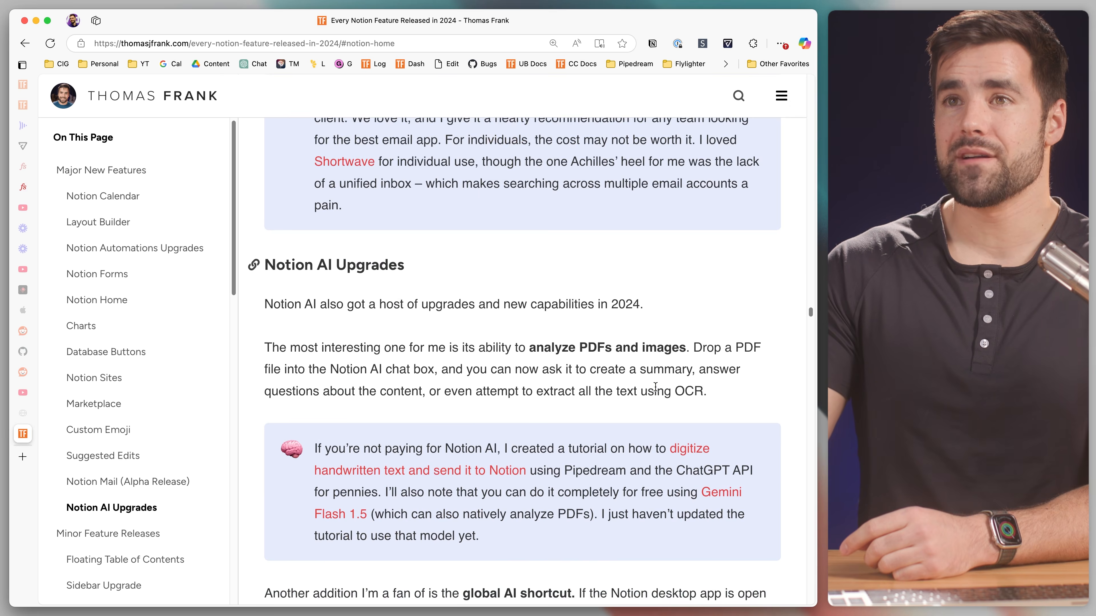
scroll(657, 386, "down", 2)
scroll(657, 385, "down", 2)
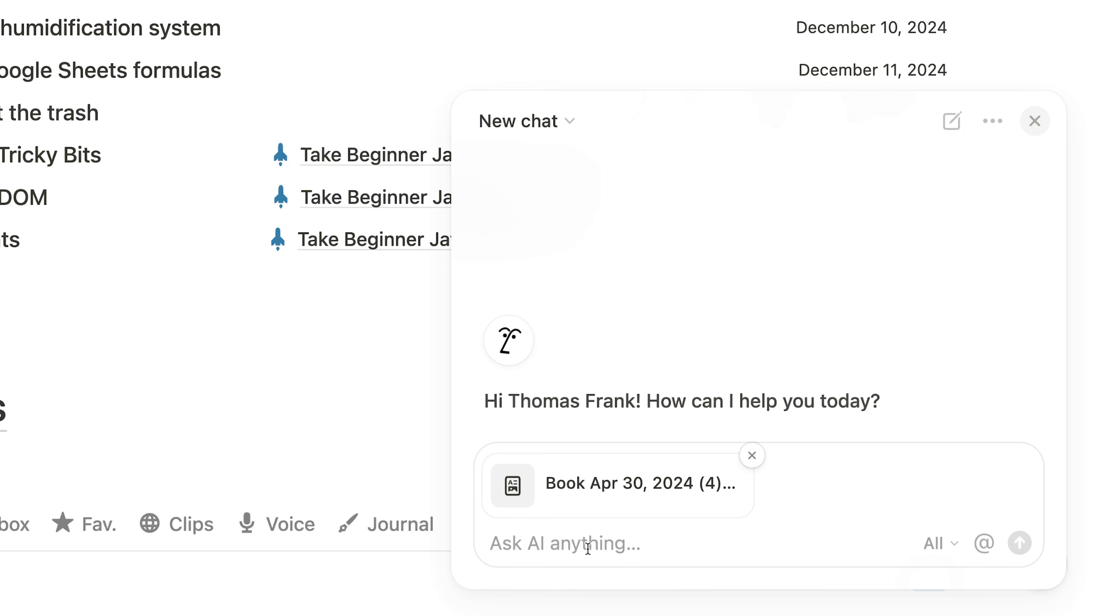
Ask Notion AI about the attached book file: "Can you summarize these handwritten notes I took in class?".
left_click(588, 548)
type("Can")
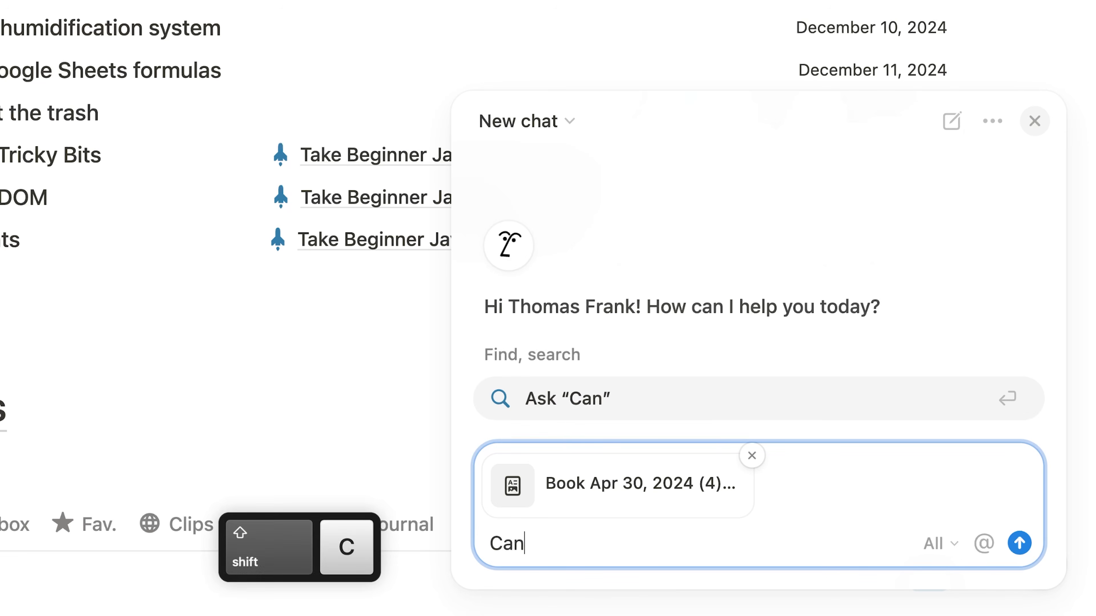
type(" you summarize these handwritten notes I took in class?")
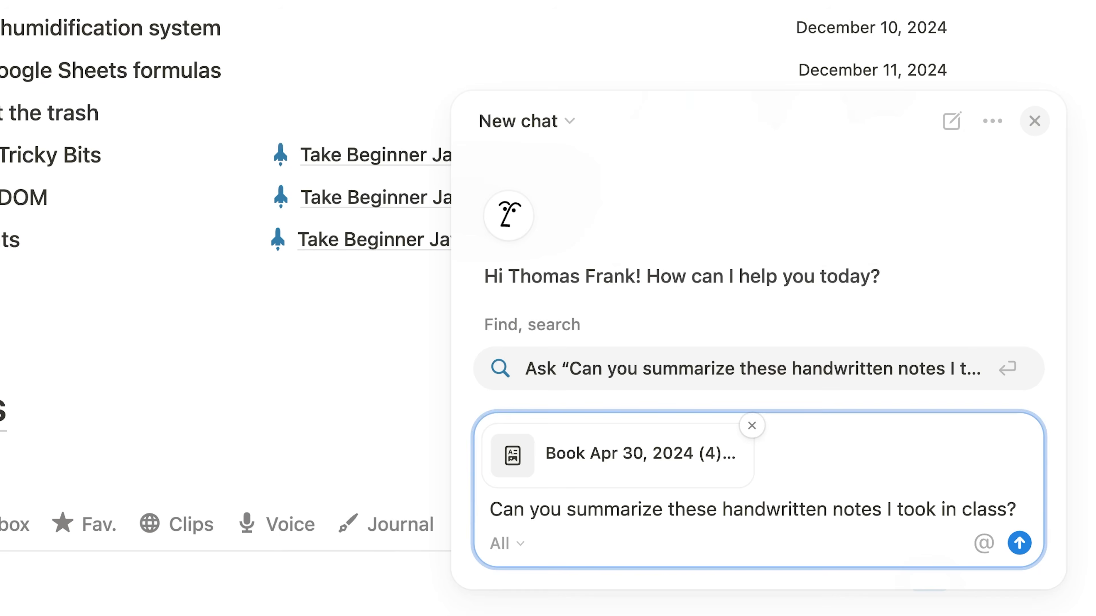
key("Return")
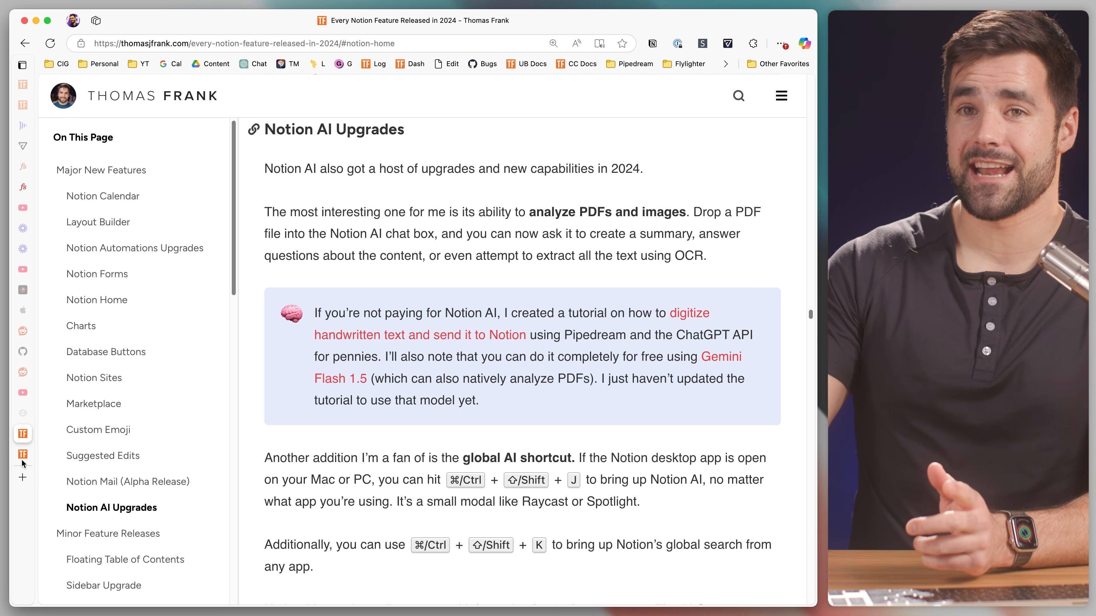
Open the linked tutorial on digitizing handwritten notes, look it over, and return to the 2024 Notion features article.
left_click(680, 313)
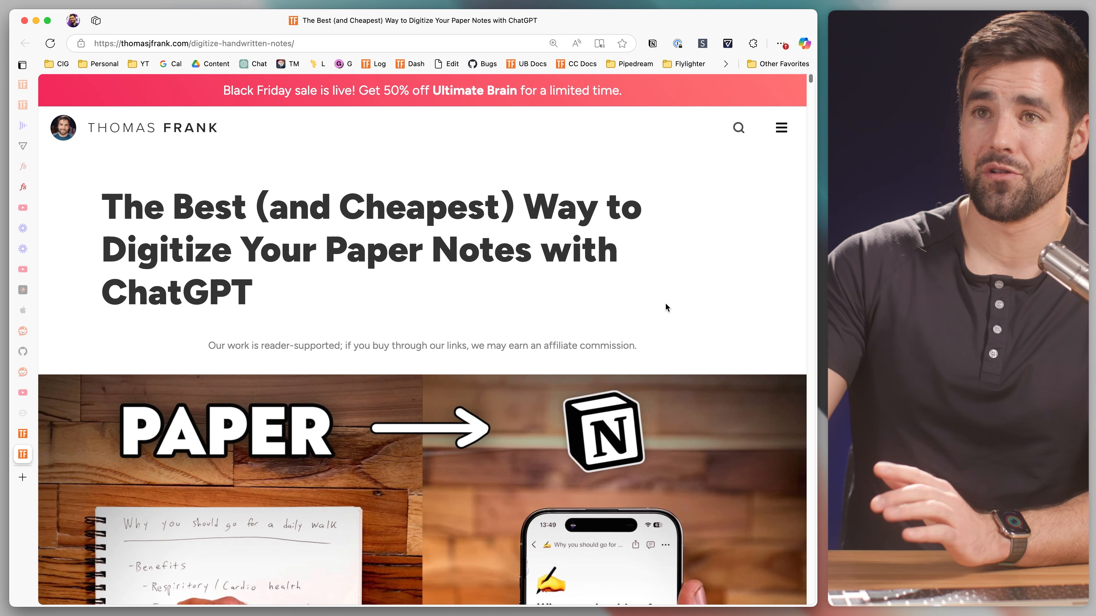
scroll(680, 289, "down", 7)
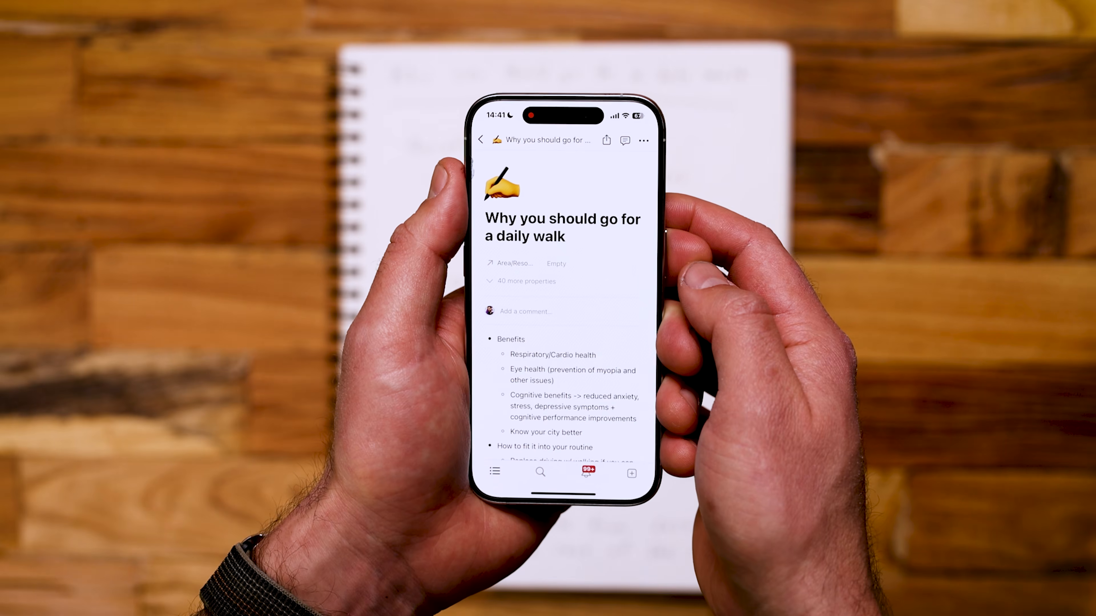
scroll(565, 367, "down", 5)
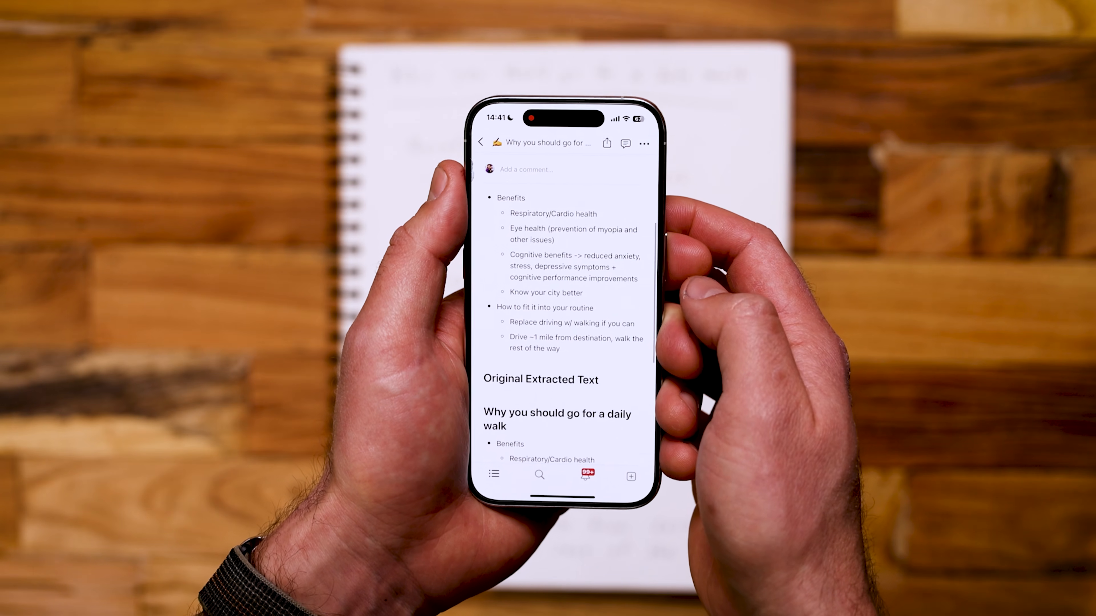
scroll(561, 302, "down", 5)
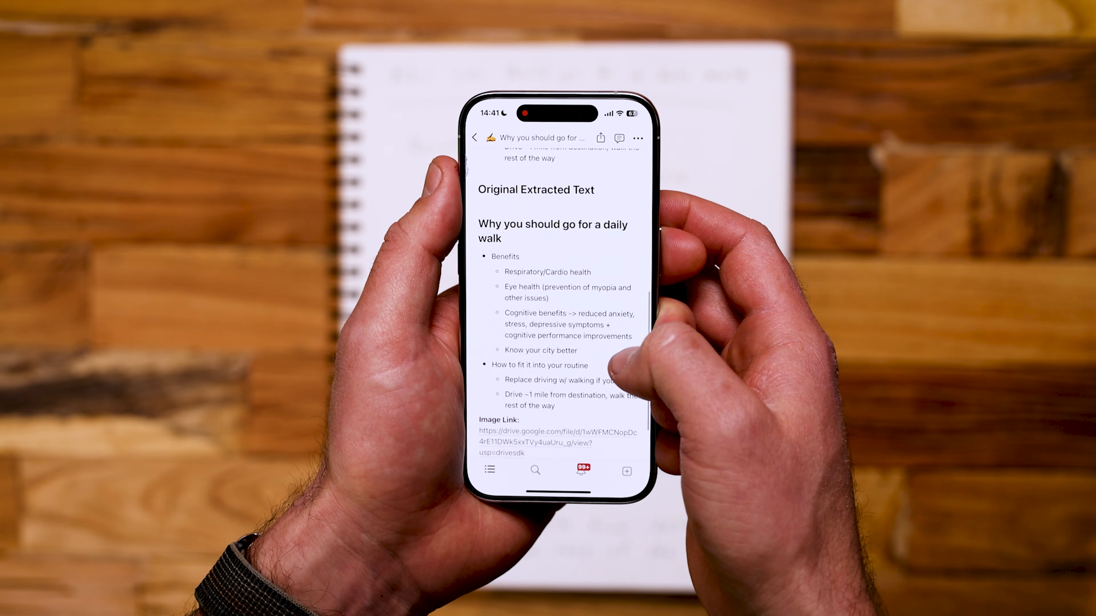
scroll(561, 303, "down", 5)
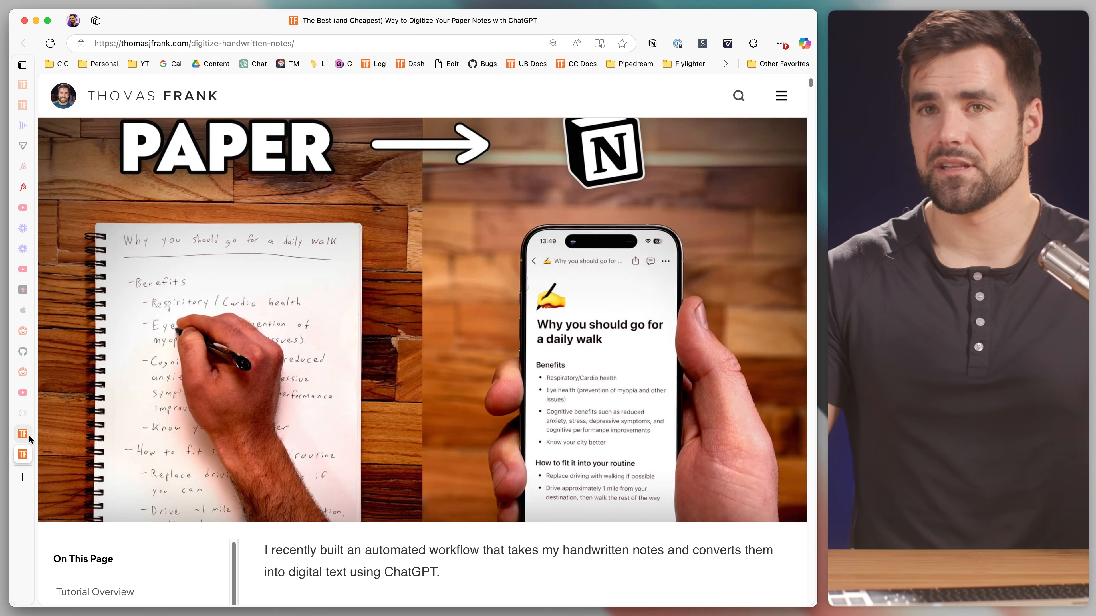
left_click(65, 434)
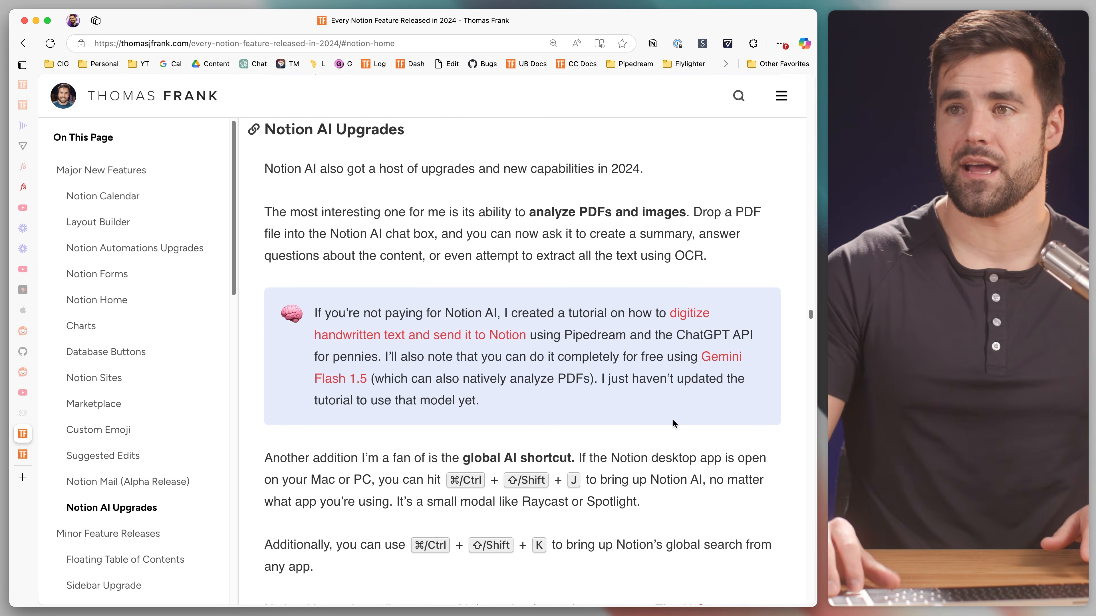
Look over the article's AI shortcut notes and bring up the global Notion AI prompt over the helicopter game page.
scroll(673, 420, "down", 2)
scroll(673, 425, "down", 5)
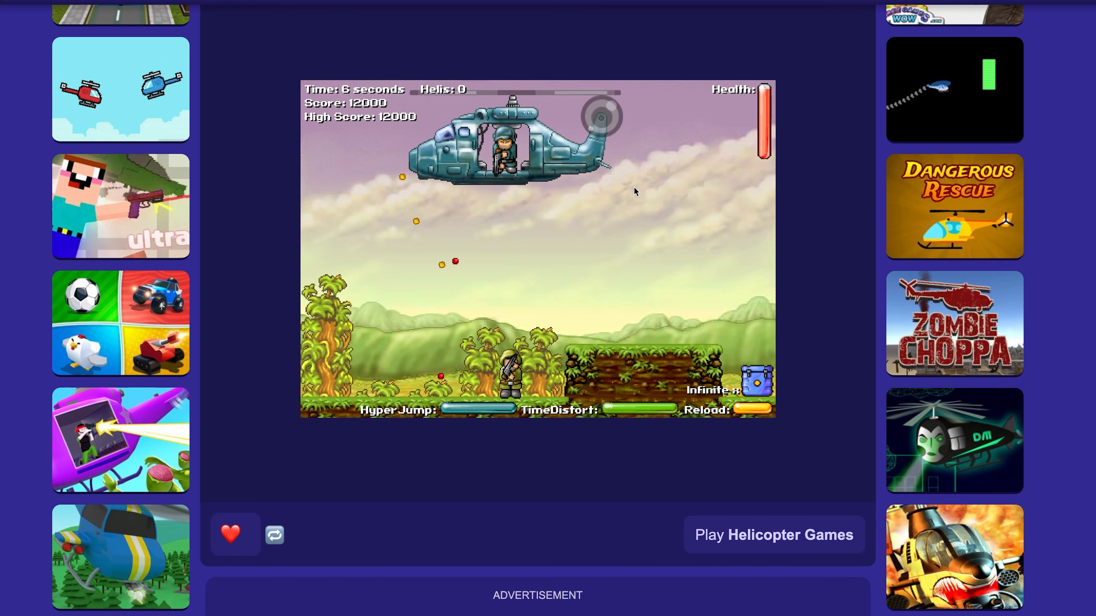
key("super+shift+j")
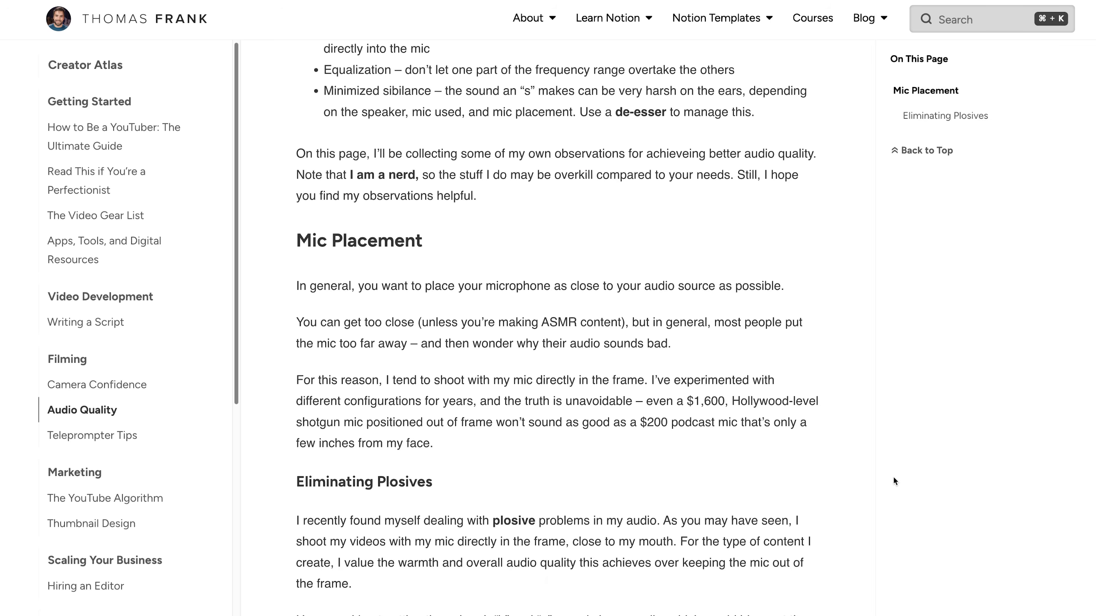
Search the Notion workspace globally for "microphone" and open the YouTube Set Documentation page from the matches.
key("super+shift+k")
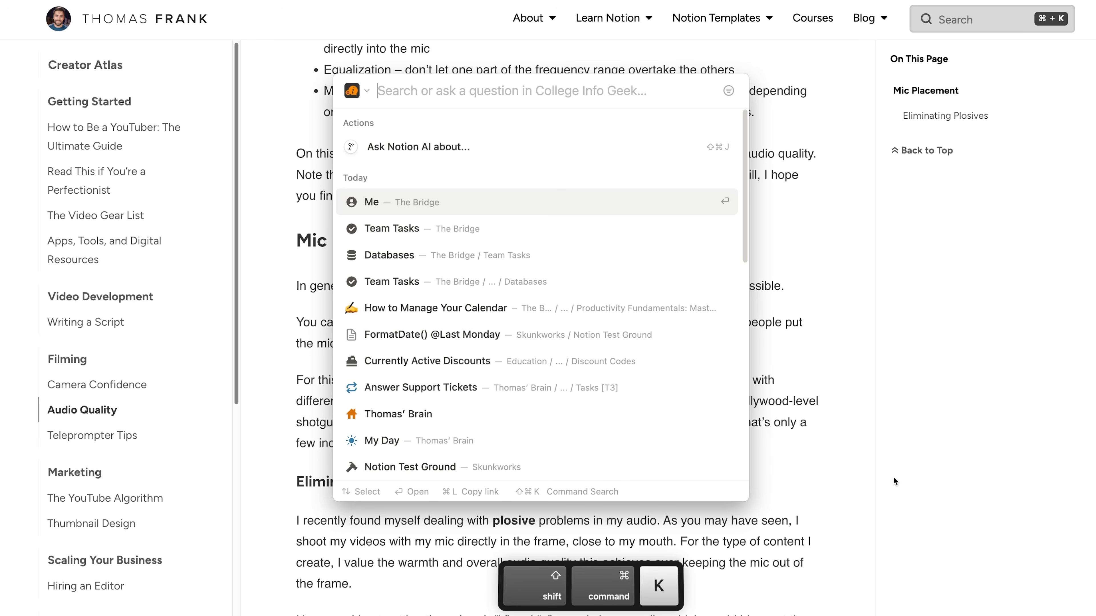
type("microphone")
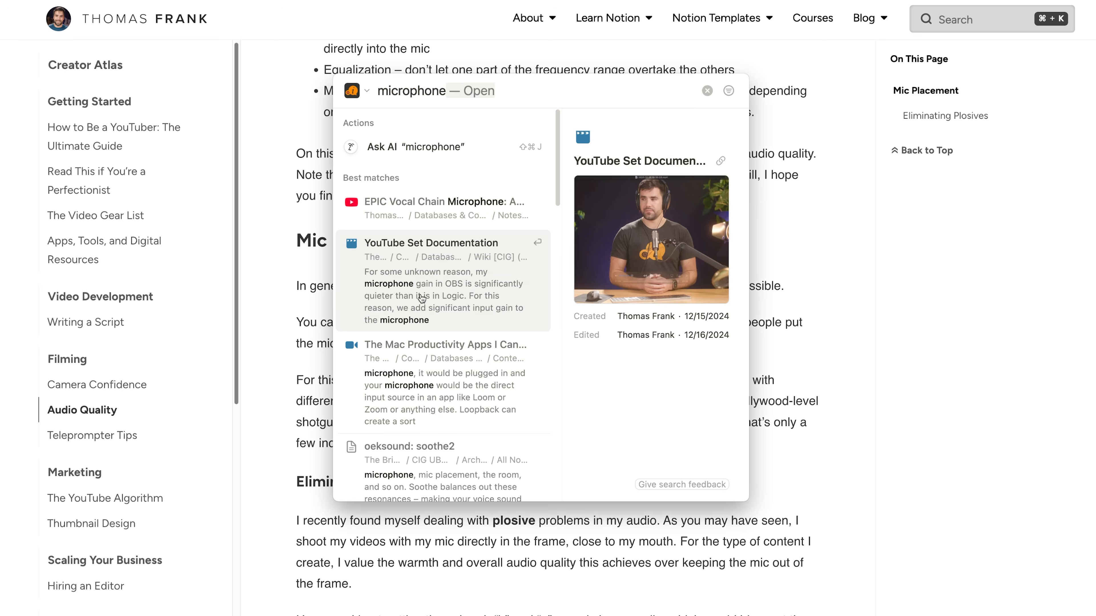
left_click(422, 298)
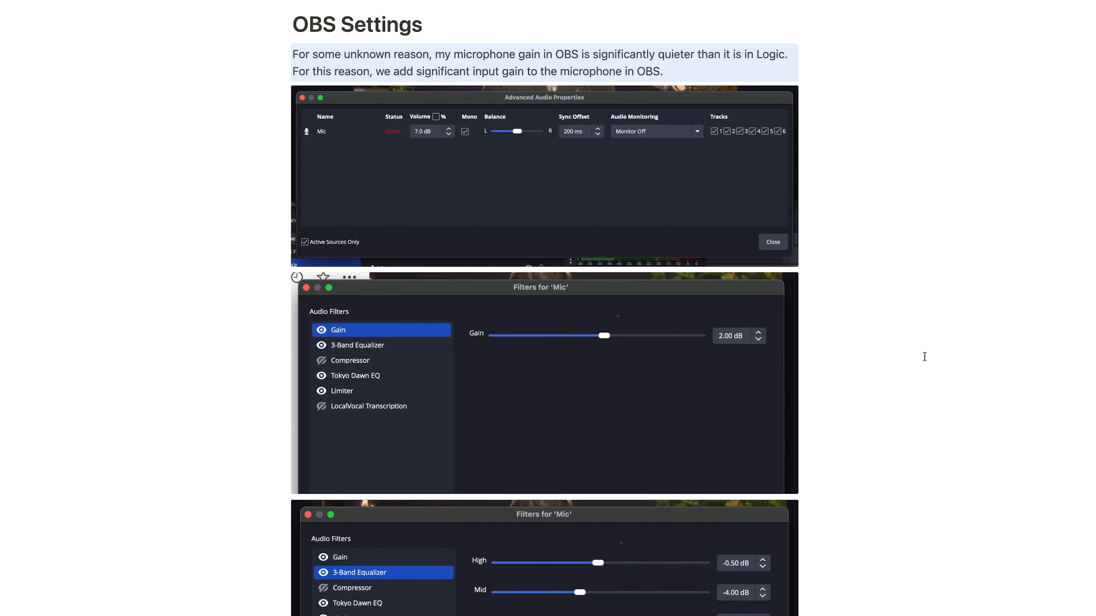
scroll(921, 355, "up", 10)
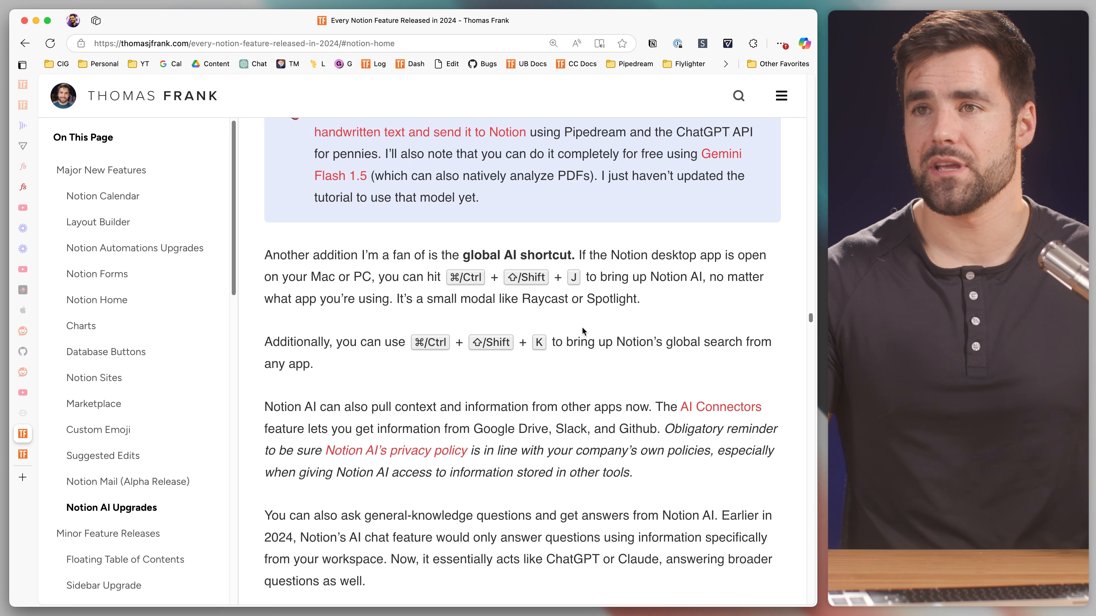
Highlight the global search shortcut in the article's Notion AI Upgrades section, and clear the highlight.
left_click_drag(547, 342, 409, 342)
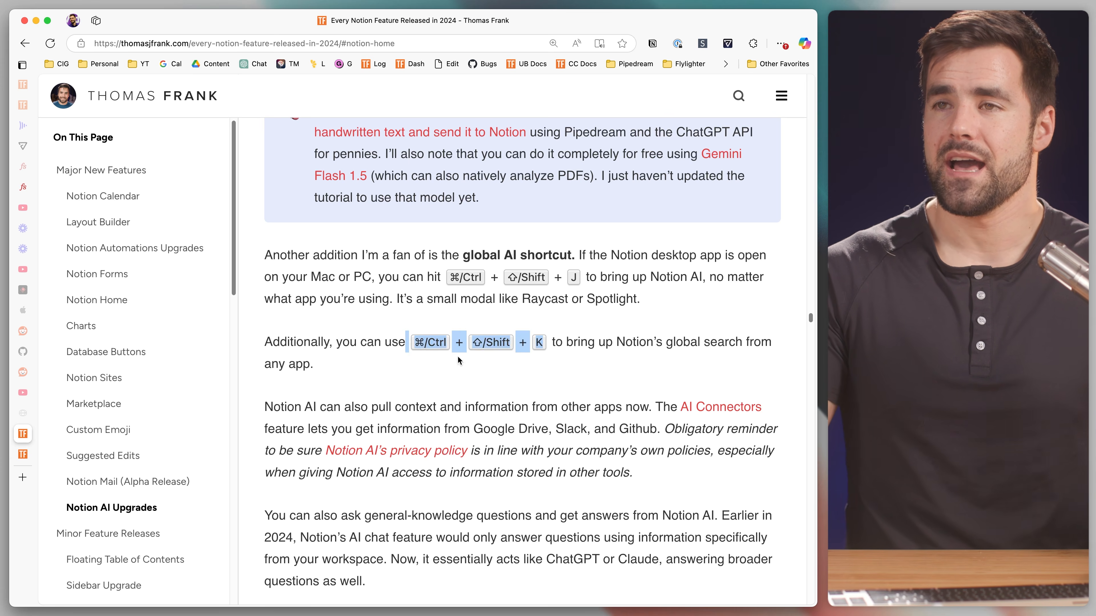
left_click(459, 358)
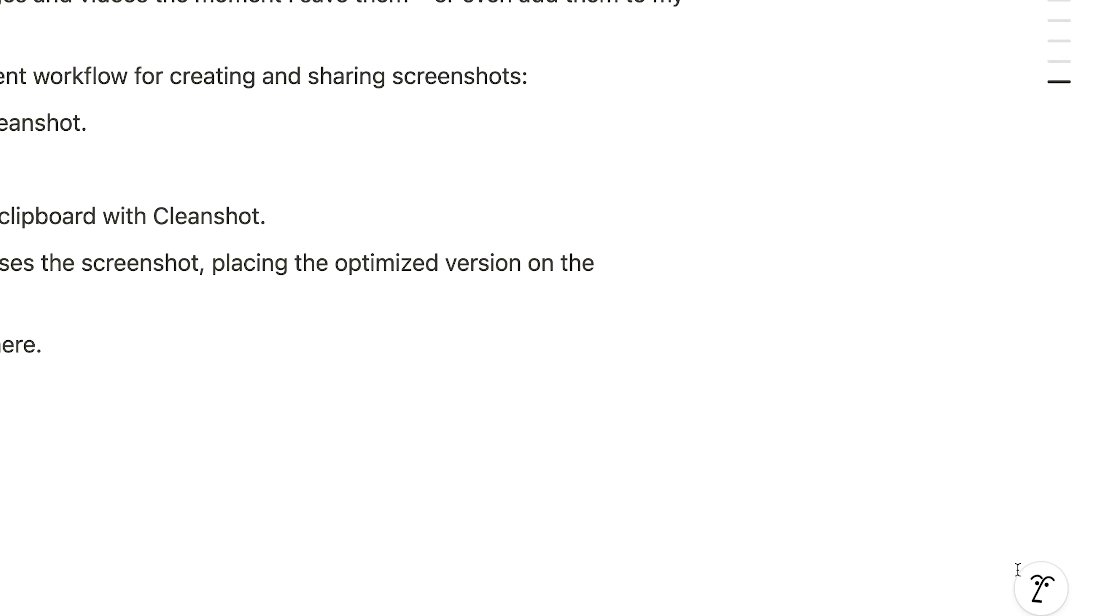
Bring up Notion AI on the screenshot workflow page and have it summarize the page.
left_click(1032, 576)
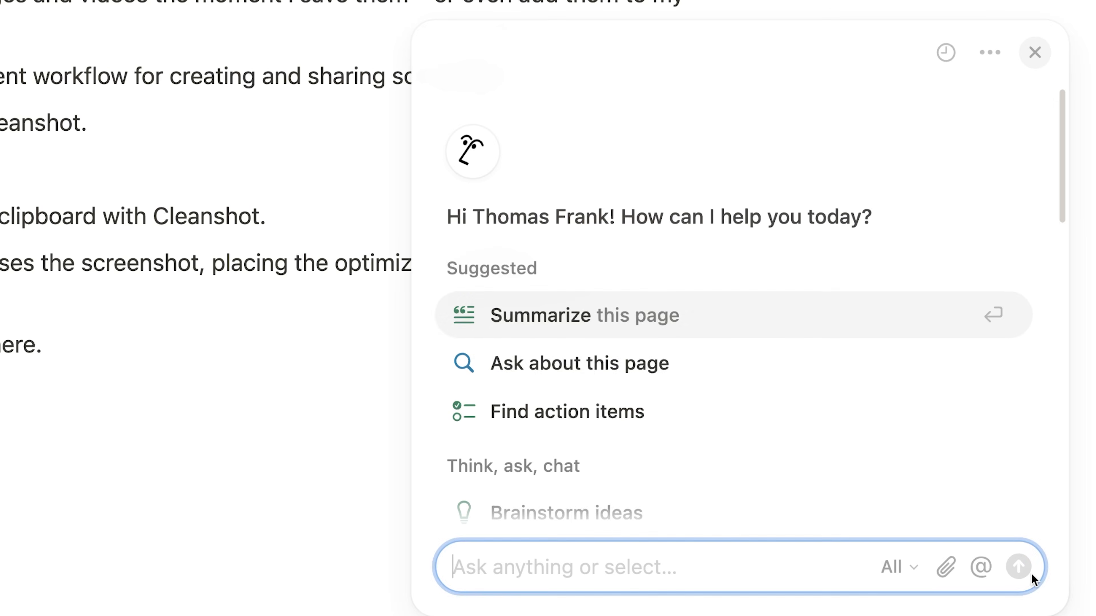
left_click(761, 320)
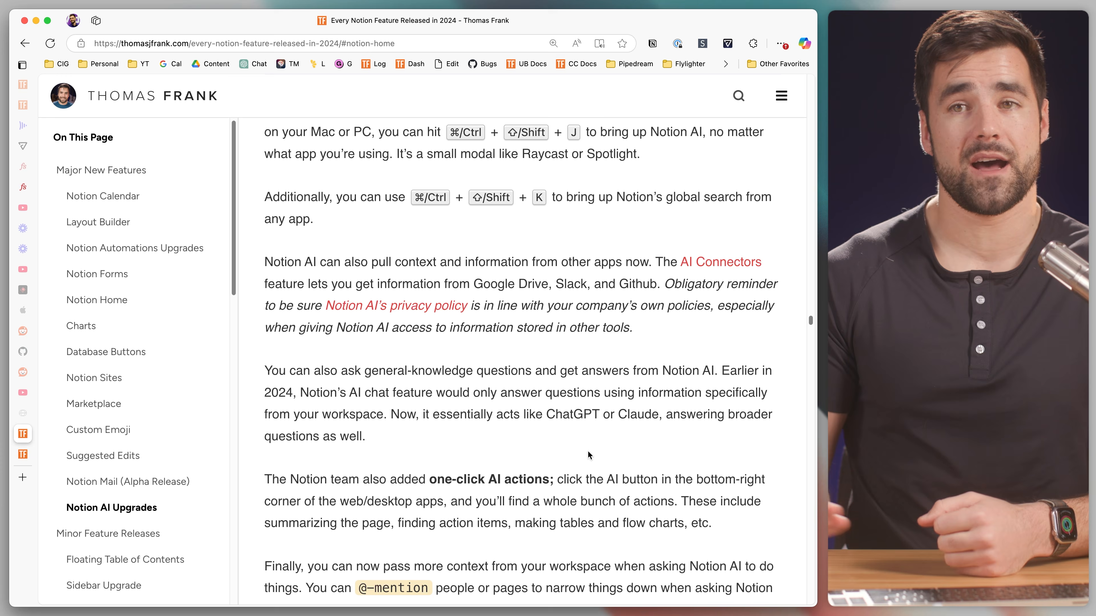
Extend the clipboard manager outline prompt with "Use", a mention of the My MacOS Shortcut & Macro Library page, and "as a style guide.".
scroll(589, 455, "down", 1)
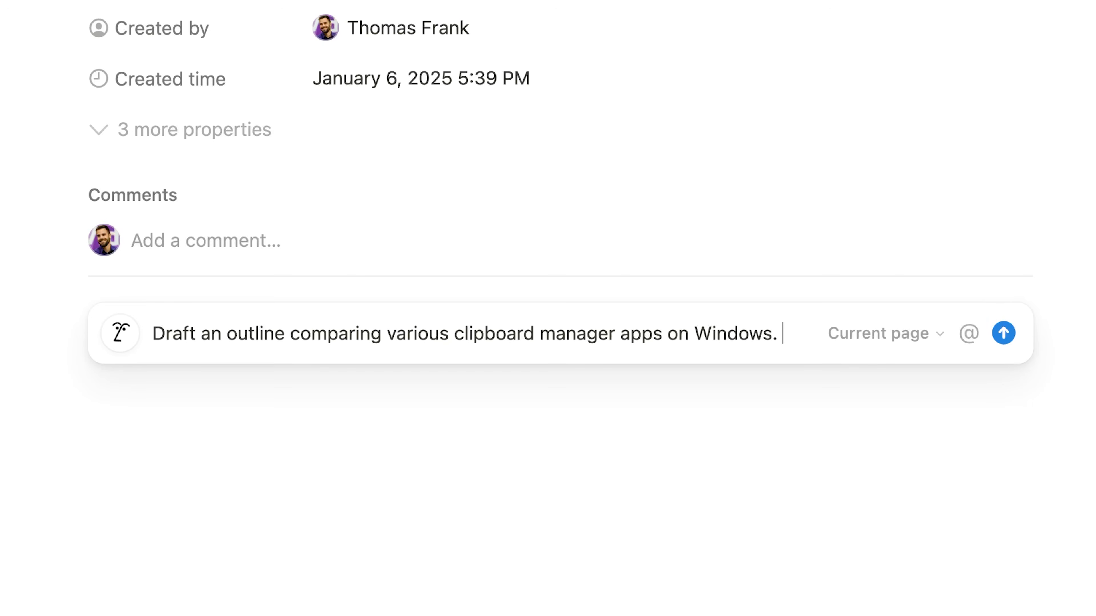
type("Use ")
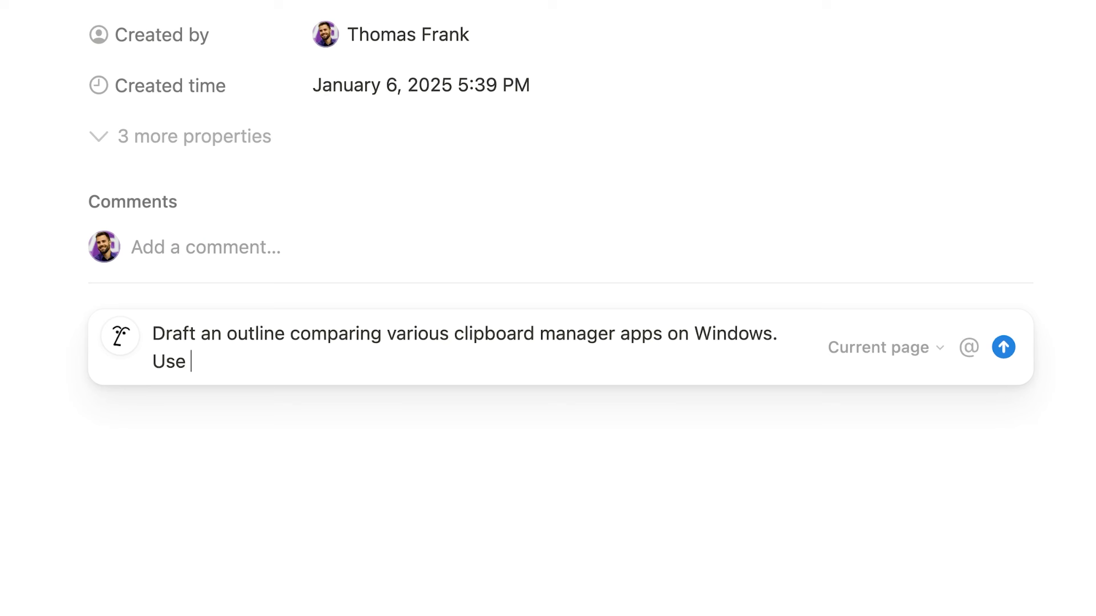
type("[[my")
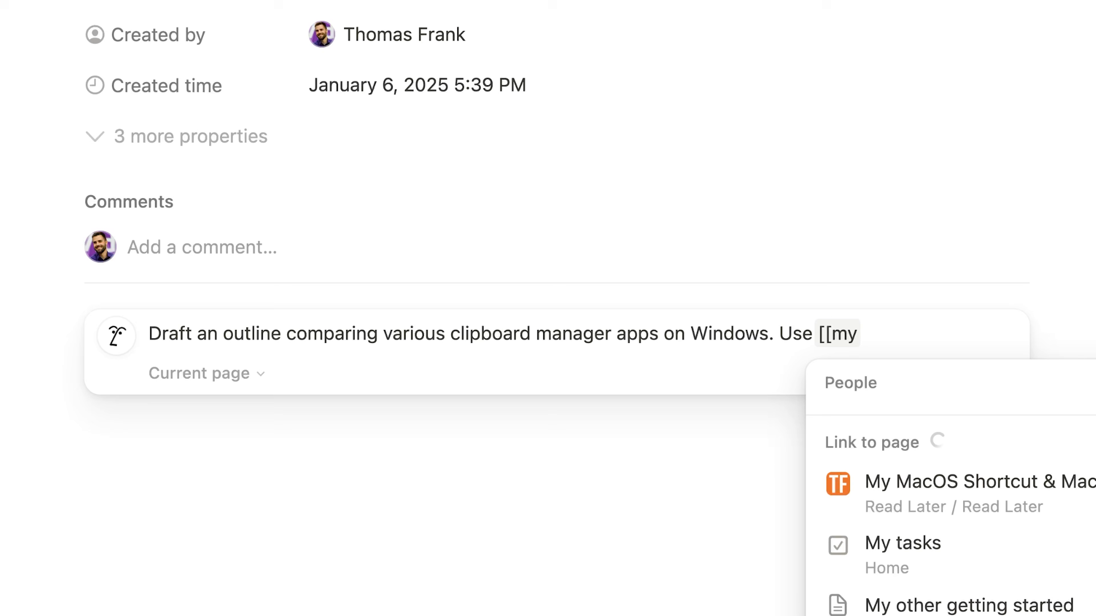
key("Return")
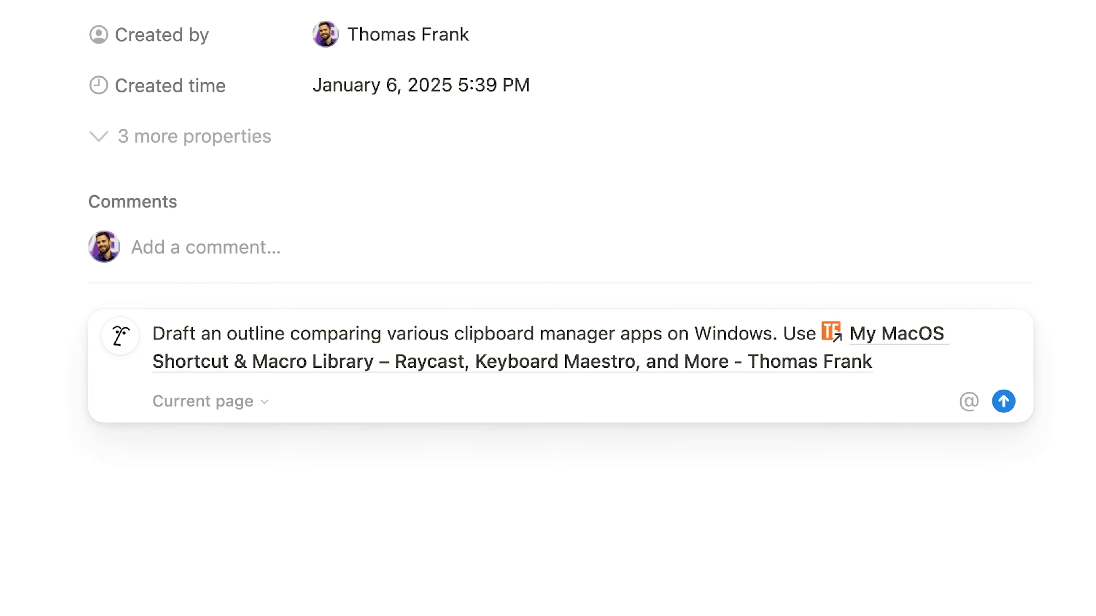
type("as a style g")
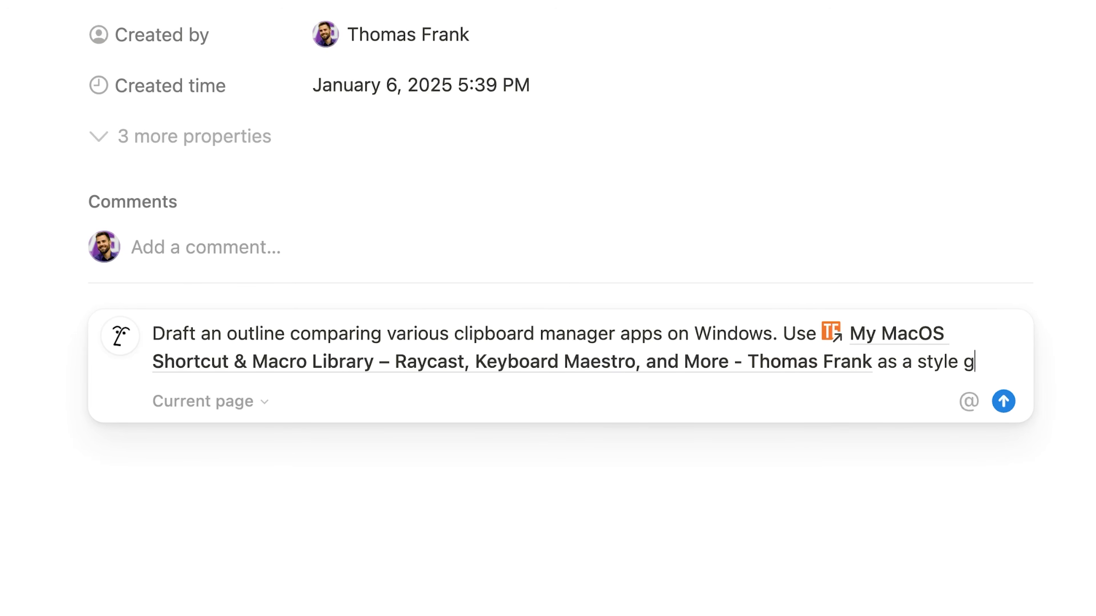
type("uide.")
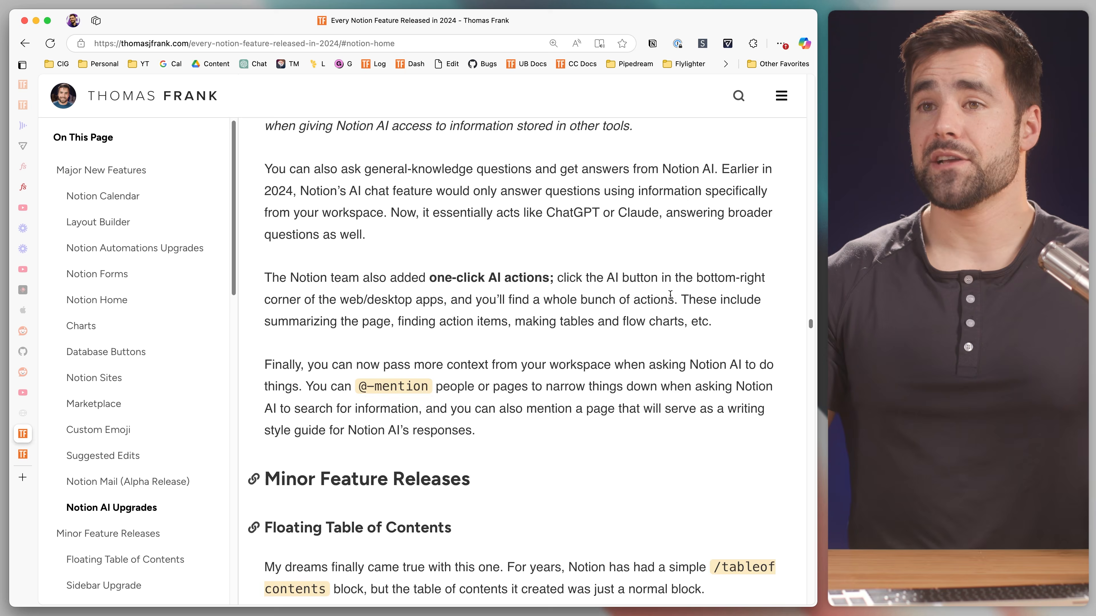
Look over the Floating Table of Contents entry under the article's Minor Feature Releases.
scroll(494, 242, "down", 3)
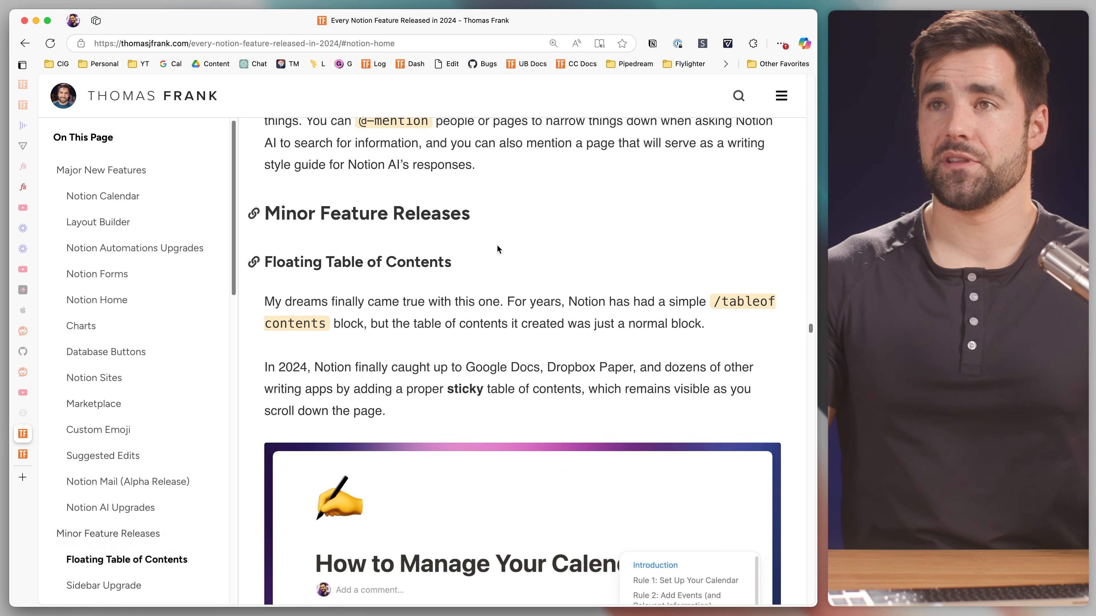
scroll(505, 245, "down", 1)
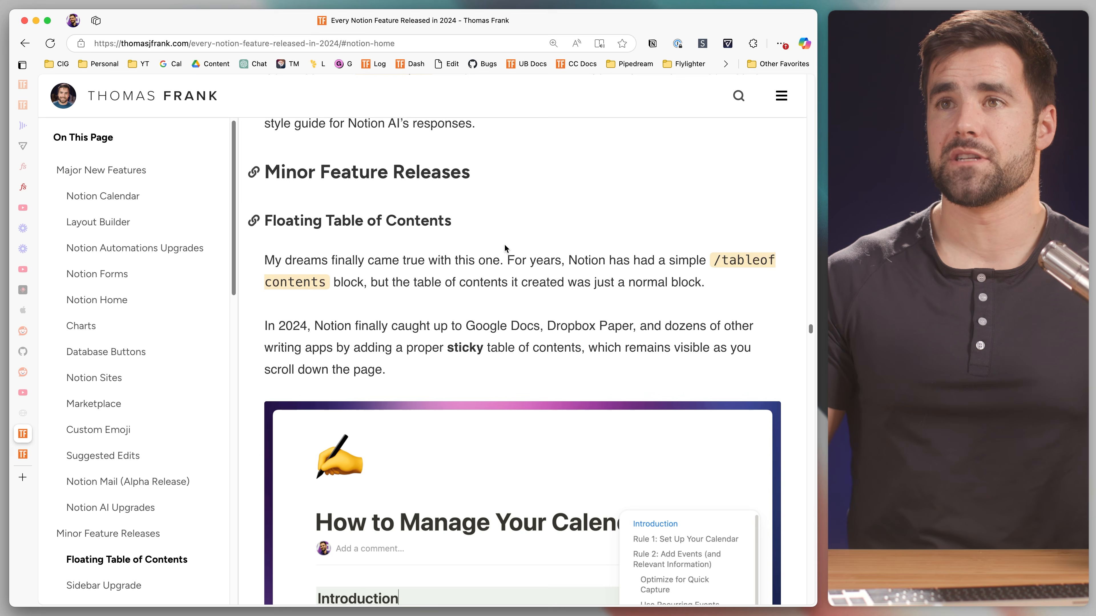
scroll(537, 221, "down", 1)
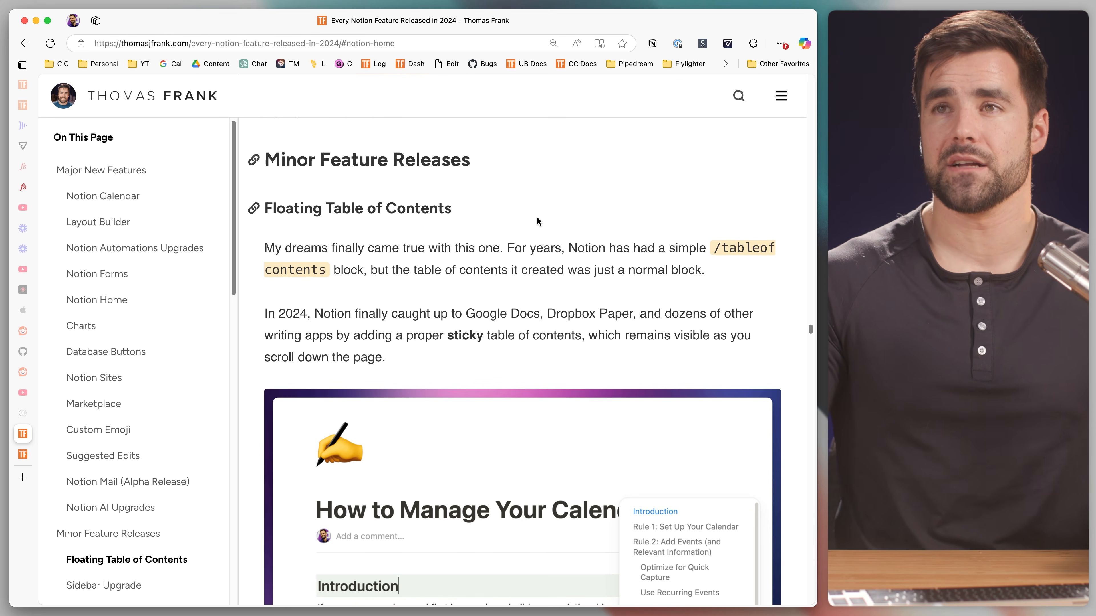
scroll(537, 221, "down", 2)
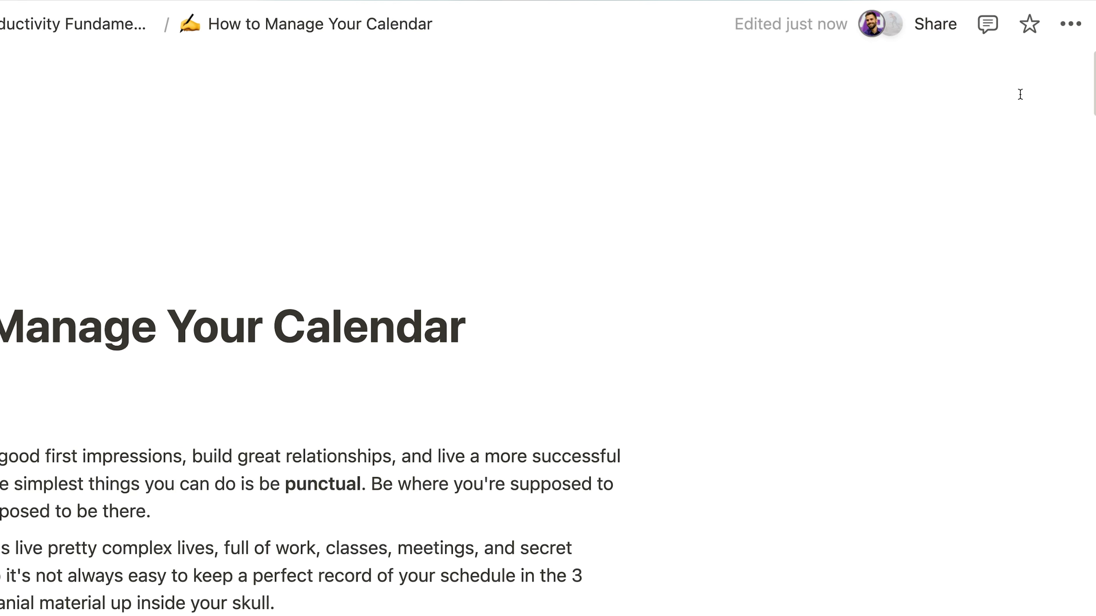
Open the customization settings of the How to Manage Your Calendar page.
left_click(1071, 25)
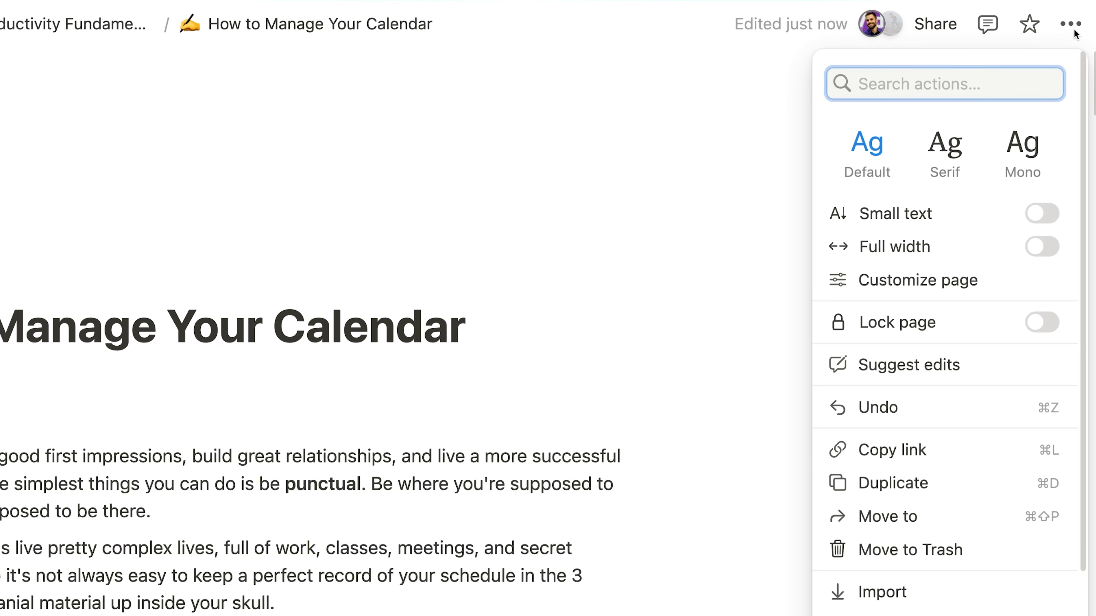
left_click(1032, 271)
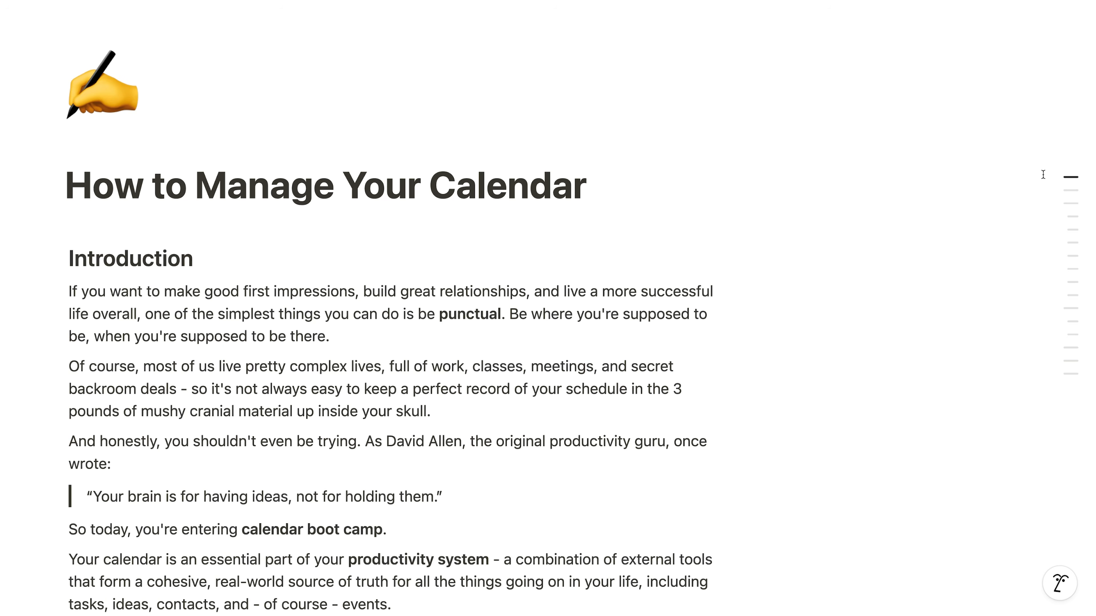
Use the floating table of contents to jump to Rule 2: Add Events, and to Include Optional Events.
mouse_move(1058, 175)
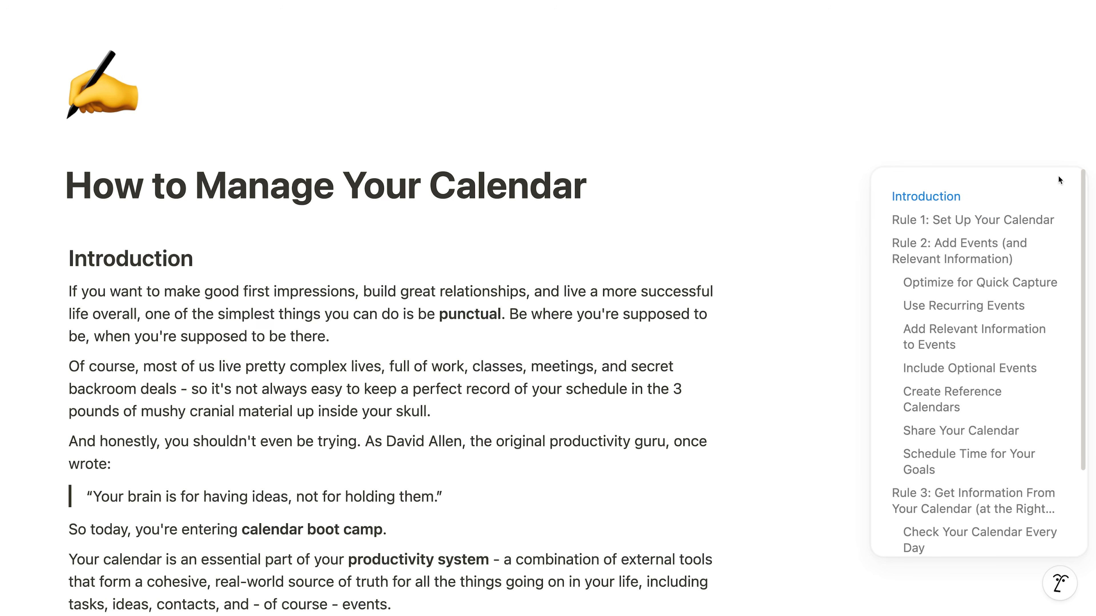
left_click(992, 242)
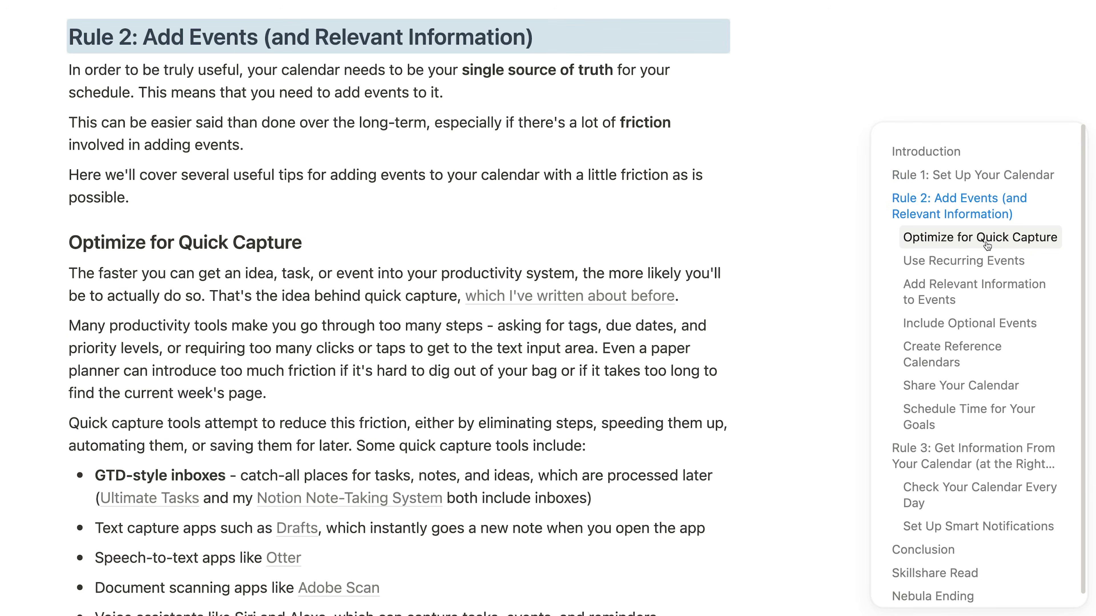
left_click(958, 323)
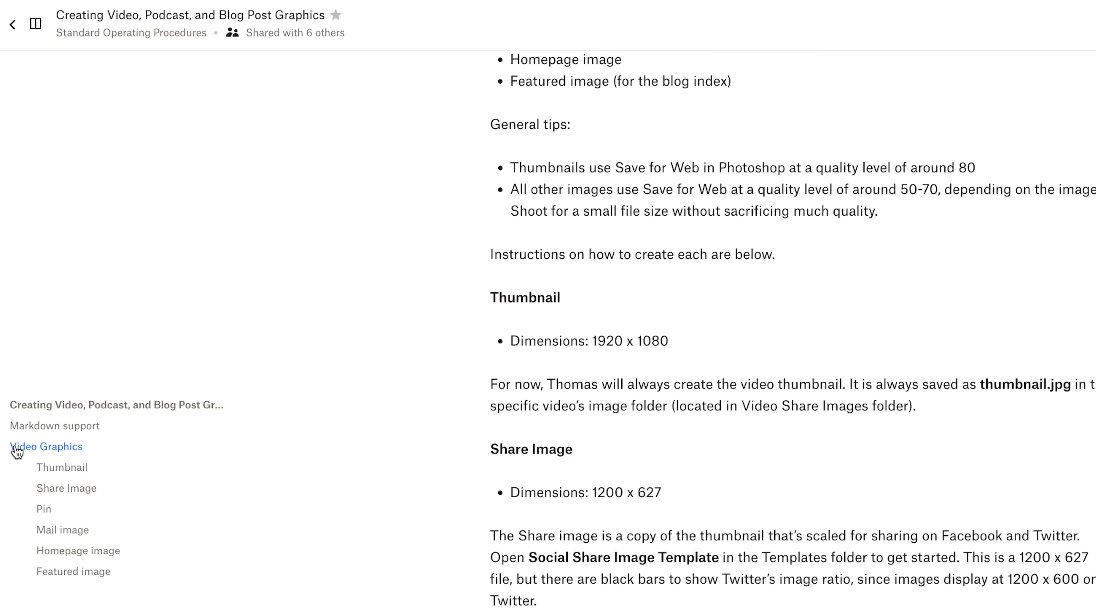
Jump to the Pin section through the outline of the Creating Video, Podcast, and Blog Post Graphics document.
left_click(55, 510)
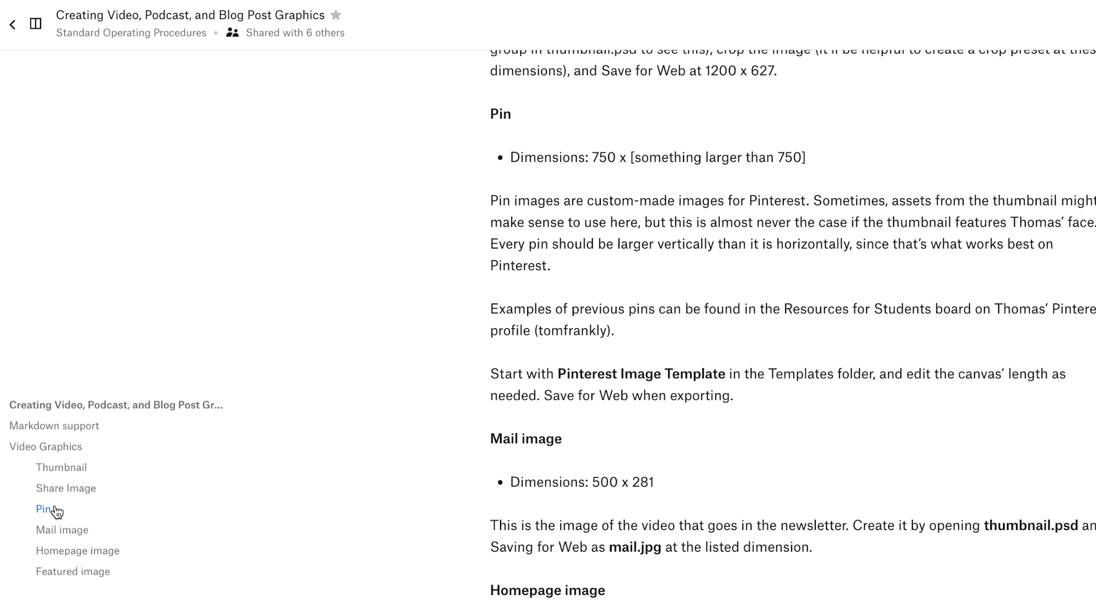
Jump to the Mail image section and to Markdown support through the document's outline.
left_click(56, 533)
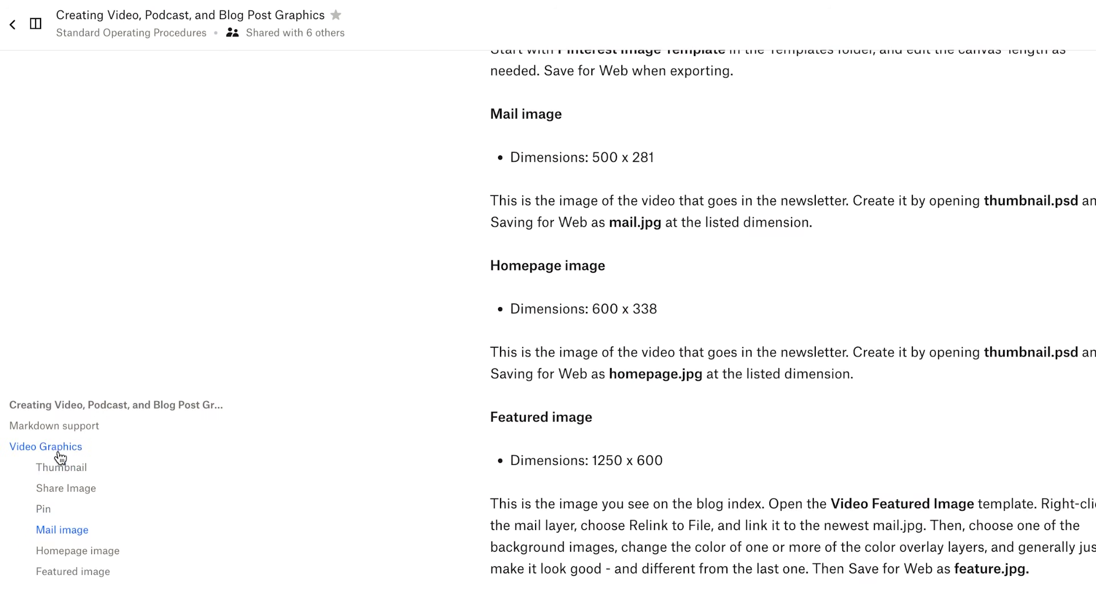
left_click(66, 427)
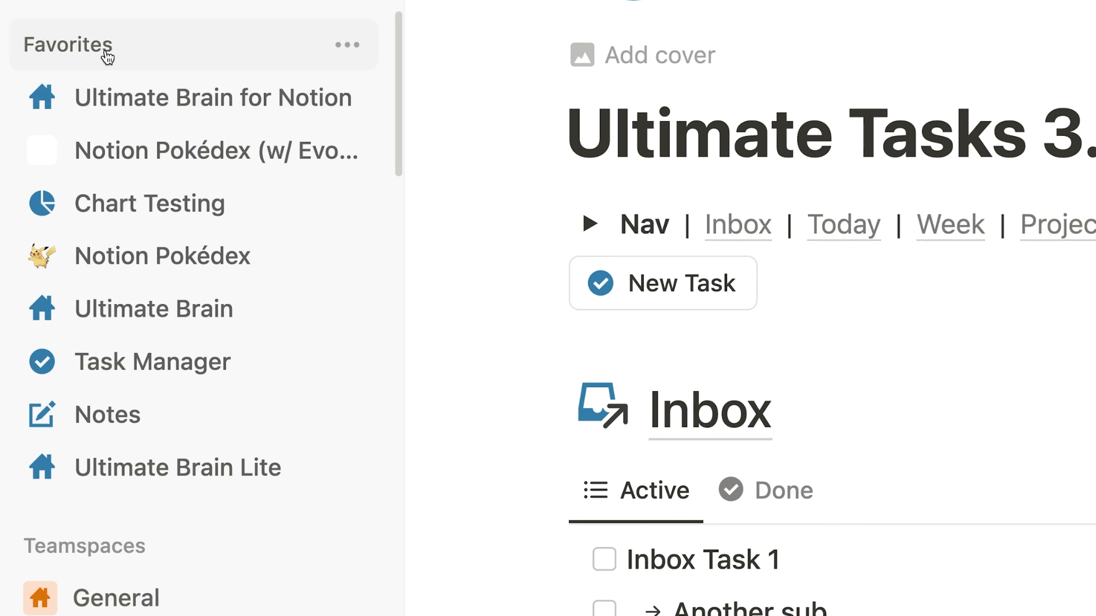
Collapse the Favorites and Teamspaces sections of the Notion sidebar.
left_click(106, 51)
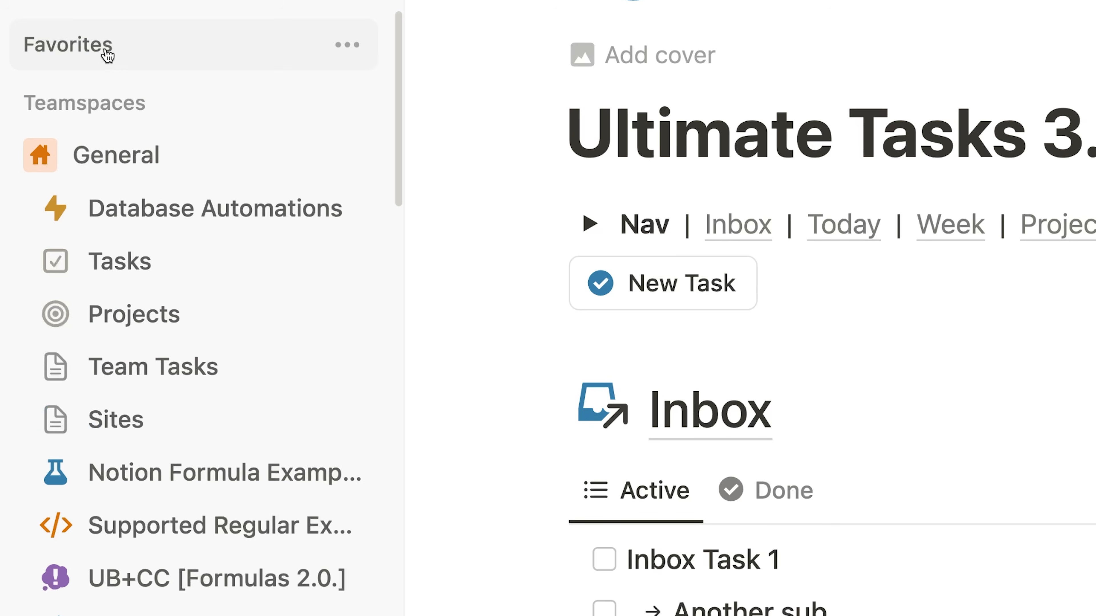
left_click(173, 105)
left_click(149, 174)
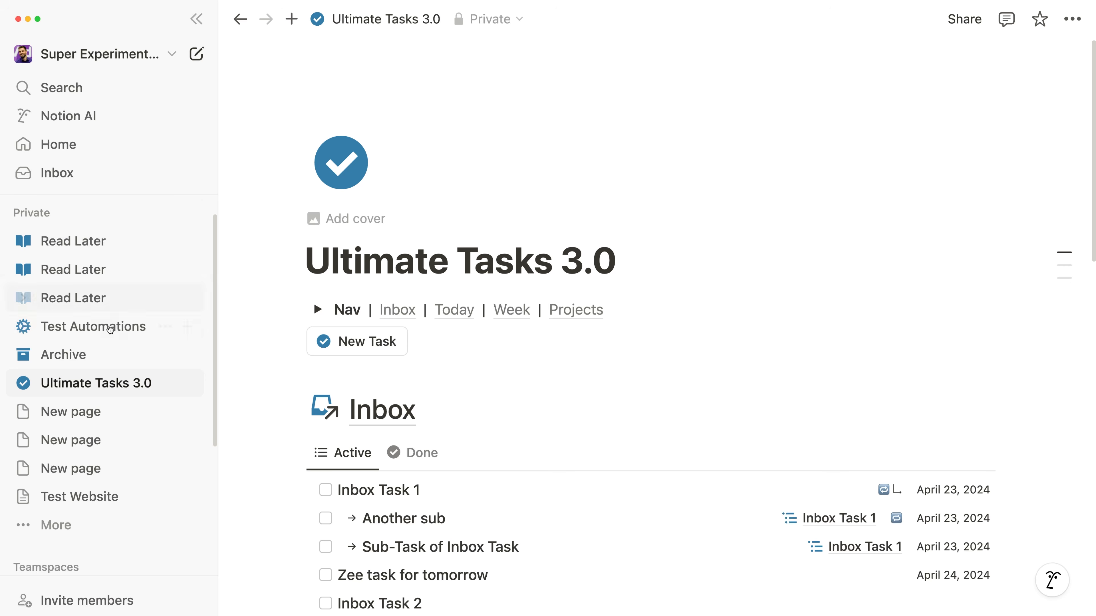
Expand the full list of Private pages and sort it by Last edited.
left_click(103, 530)
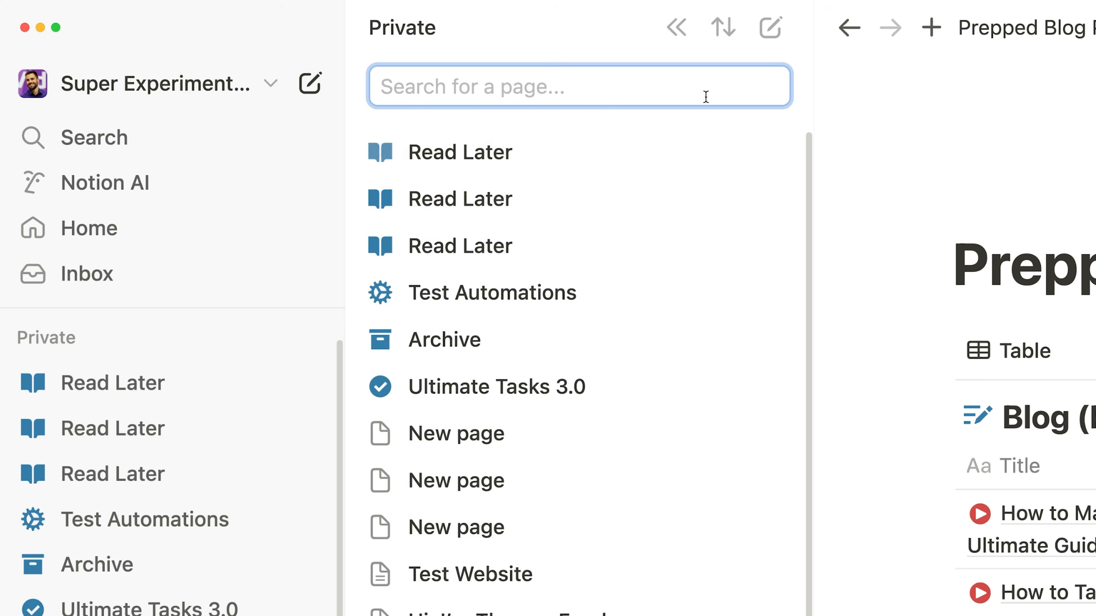
left_click(725, 27)
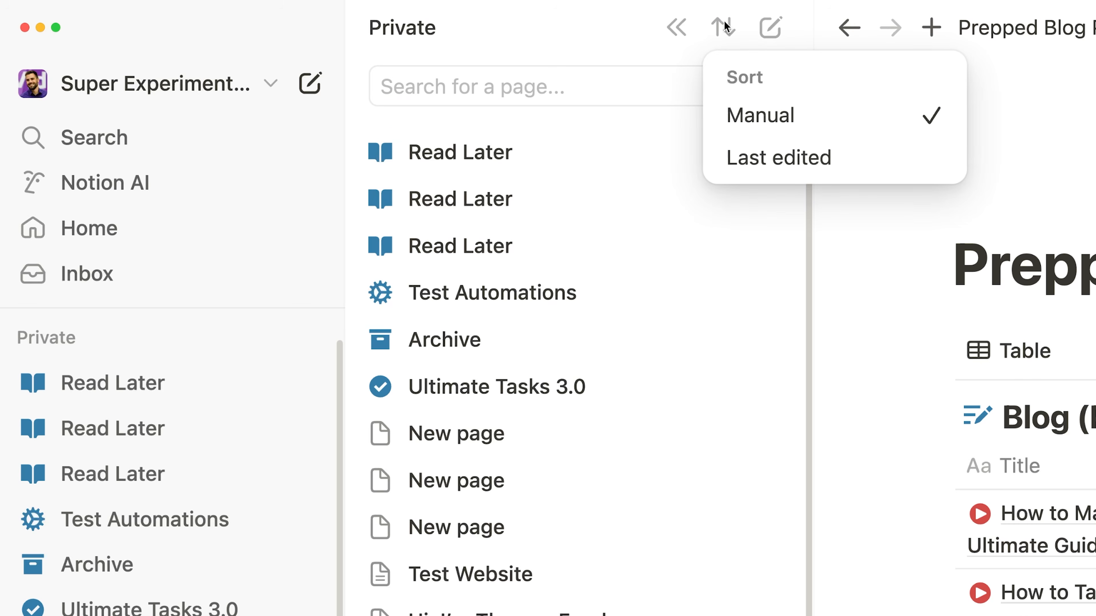
left_click(879, 164)
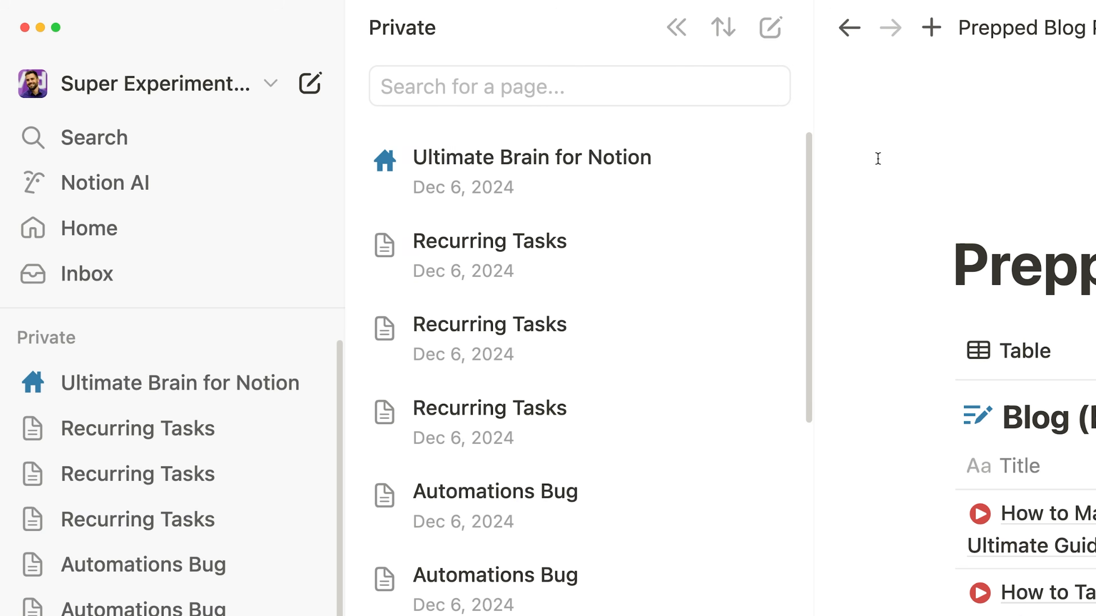
Read the article's Sidebar Upgrade section about the expandable Private pane and its sort order.
scroll(655, 336, "down", 12)
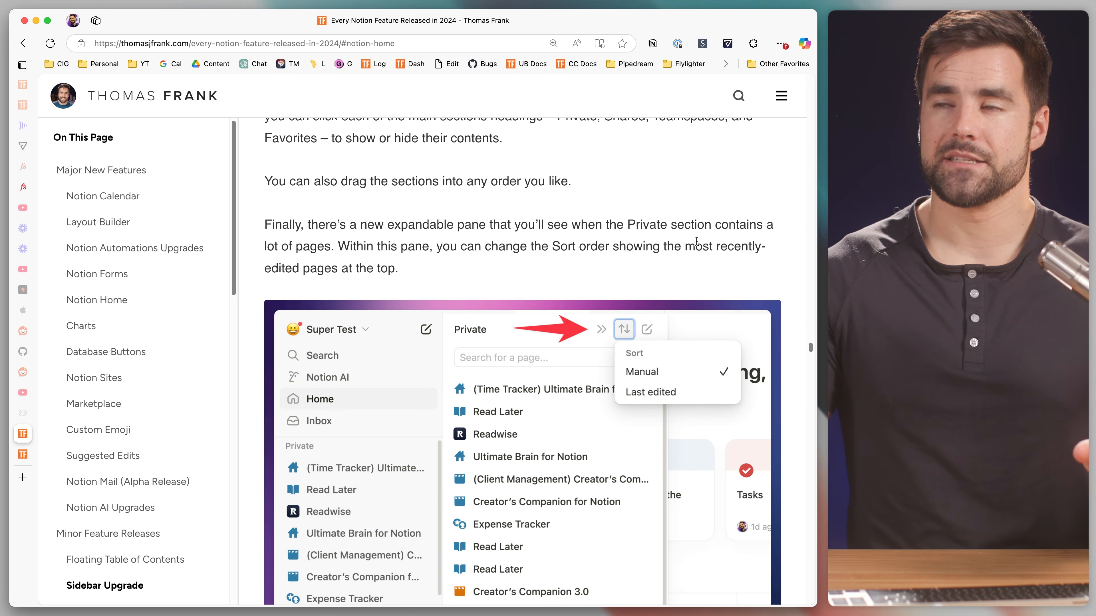
scroll(796, 393, "down", 3)
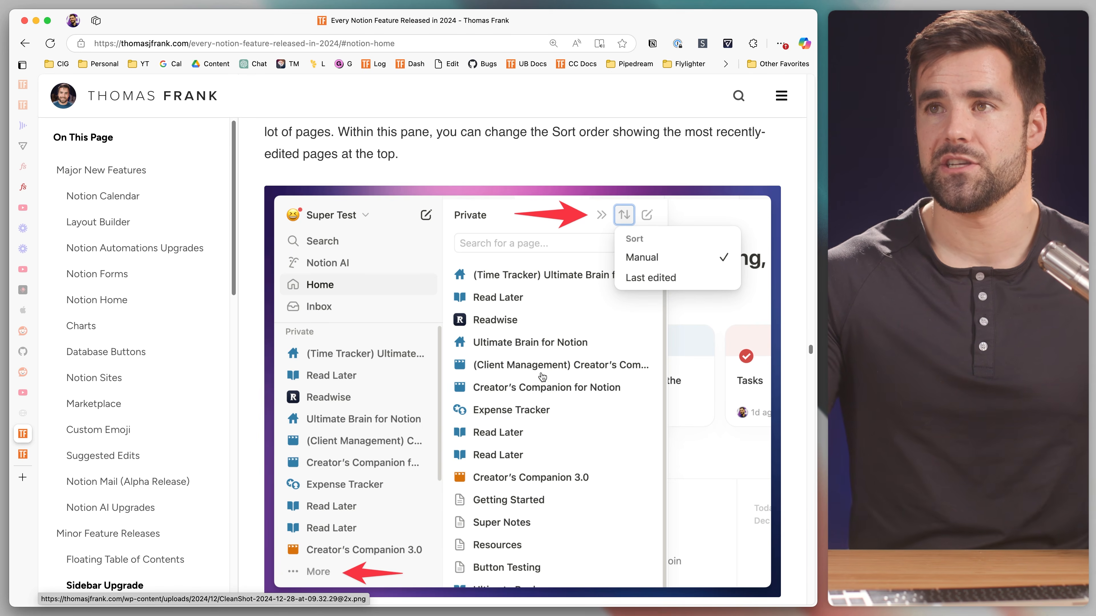
scroll(672, 396, "down", 10)
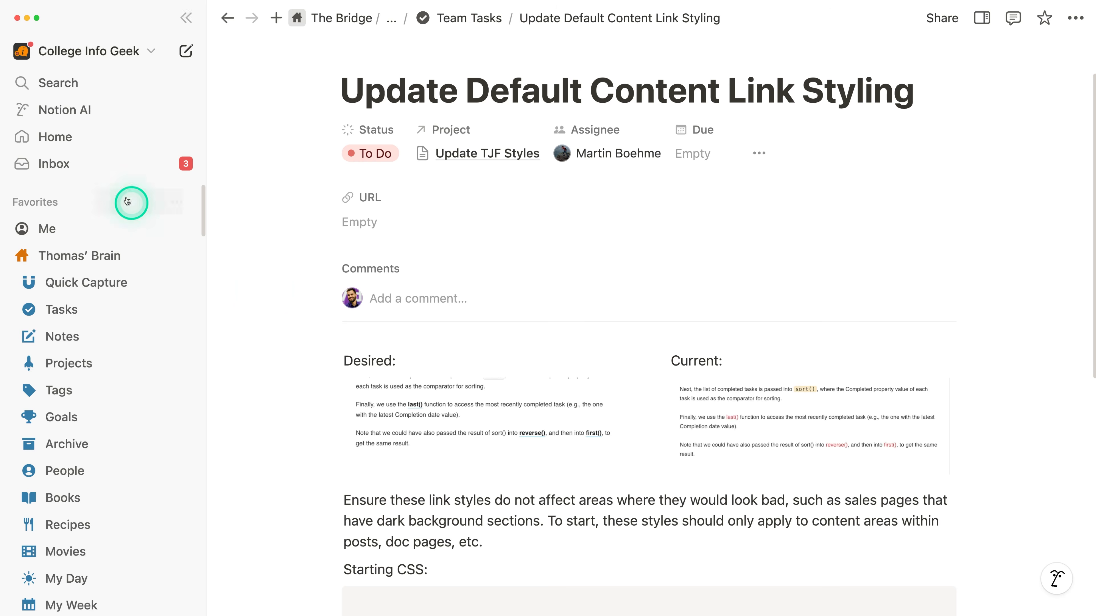
Open the Inbox in the College Info Geek workspace and lock its pane open beside the page.
left_click(99, 164)
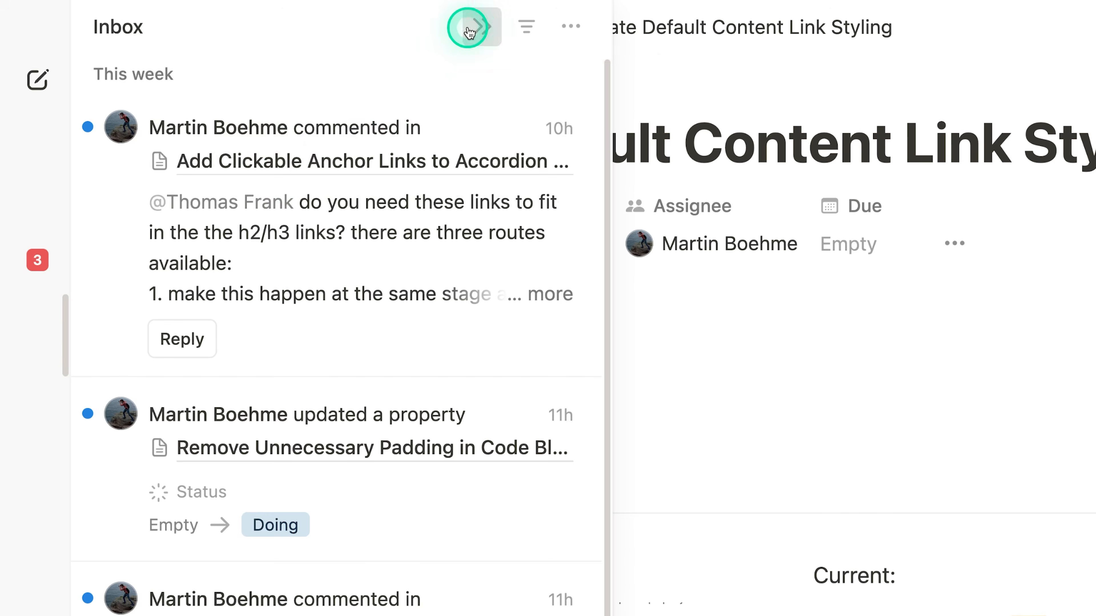
left_click(470, 31)
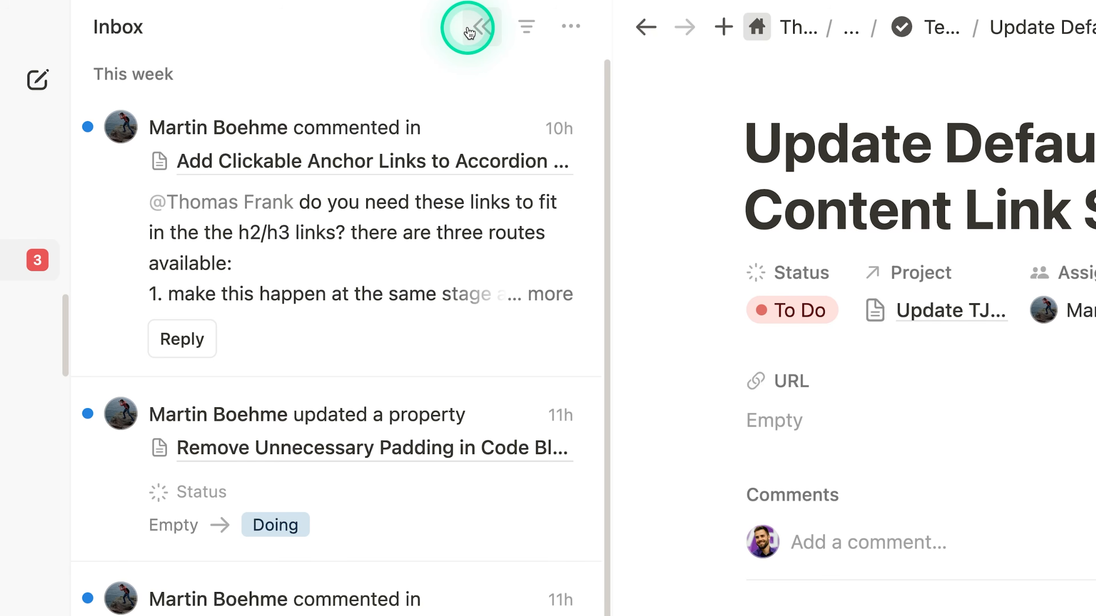
Open the Inbox notifications for the anchor links task and the comment on Remove Unnecessary Padding in Code Blocks, and look through the latter page.
scroll(376, 292, "down", 3)
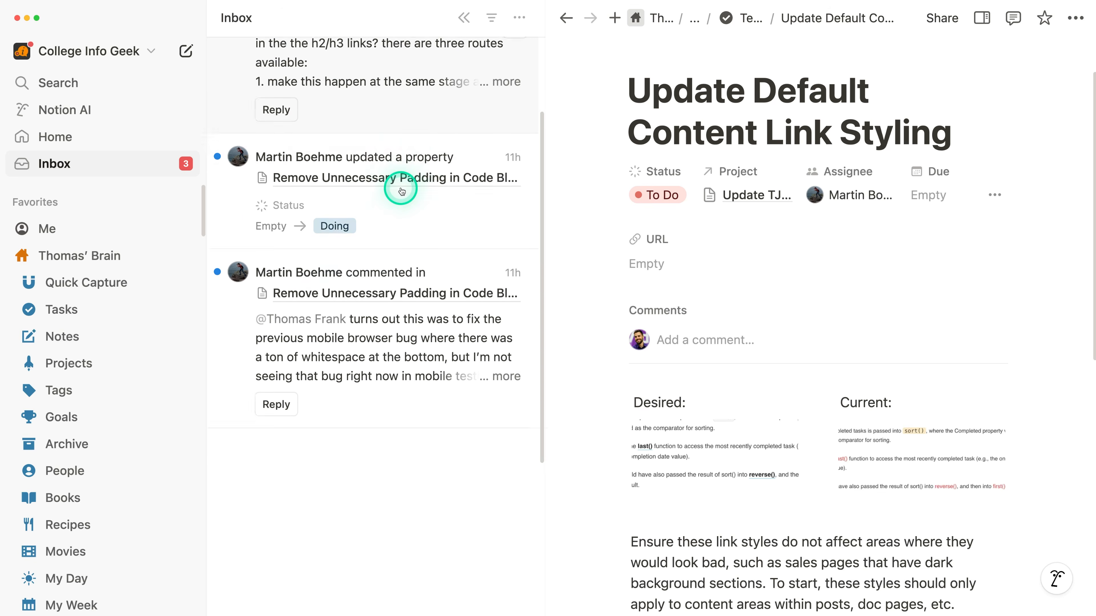
scroll(377, 292, "up", 3)
left_click(401, 192)
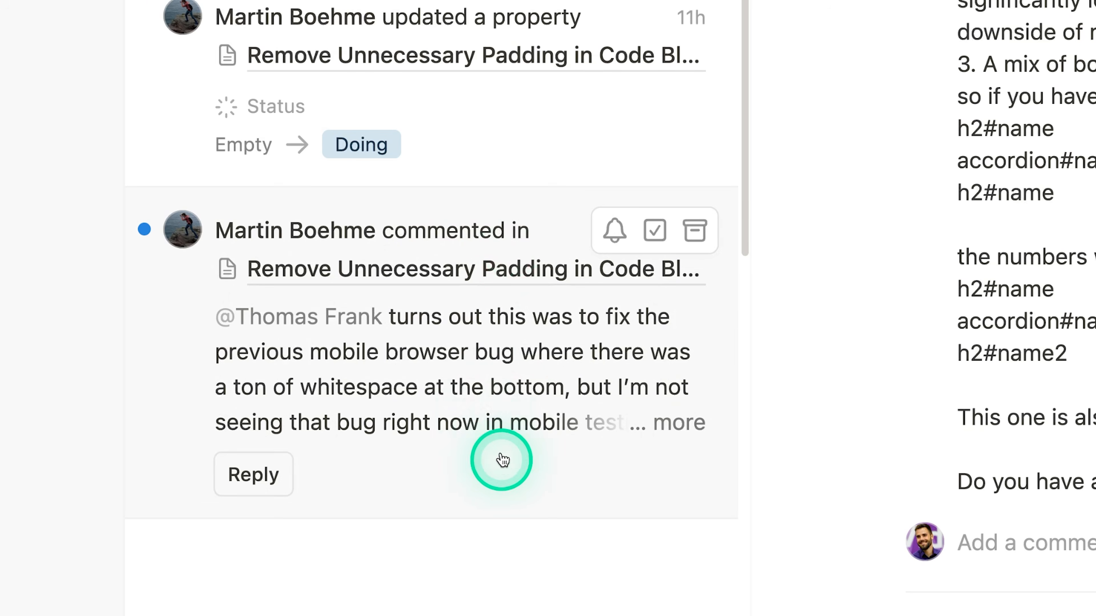
left_click(488, 424)
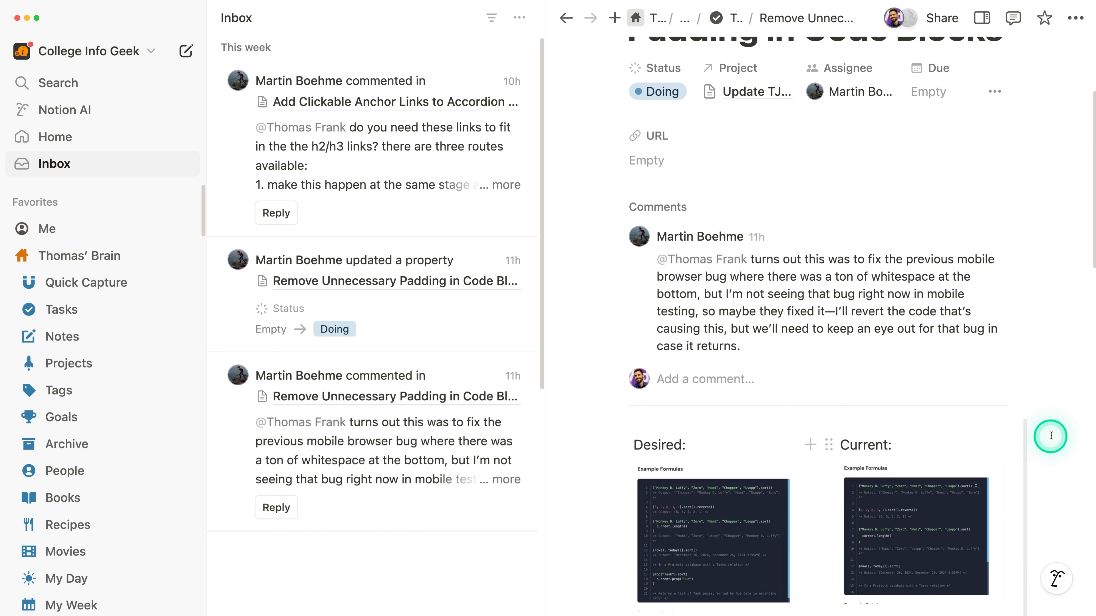
scroll(1054, 430, "down", 15)
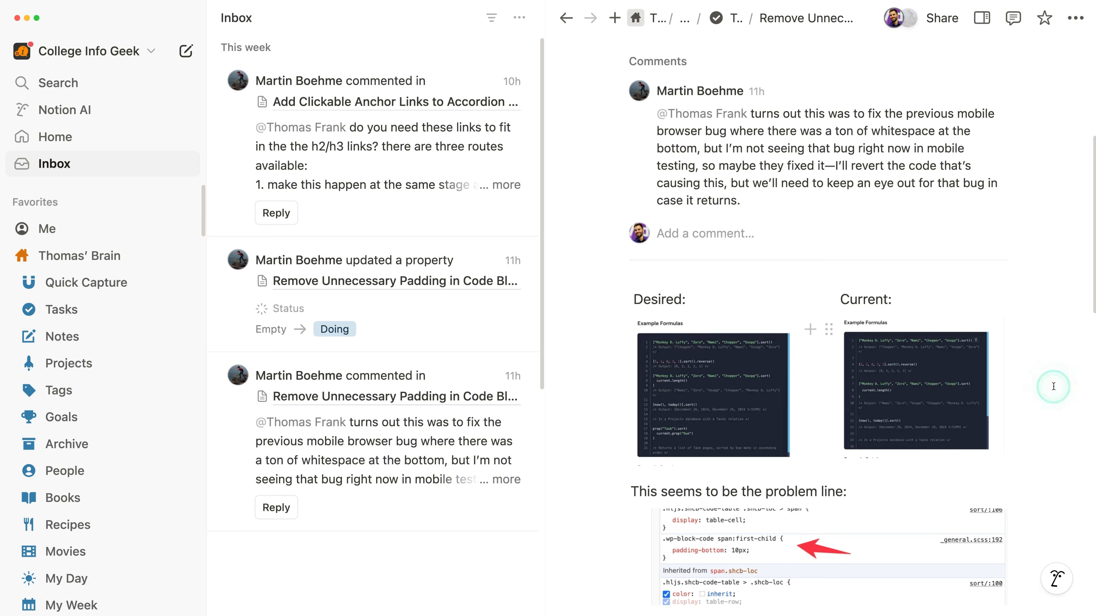
scroll(1051, 401, "down", 6)
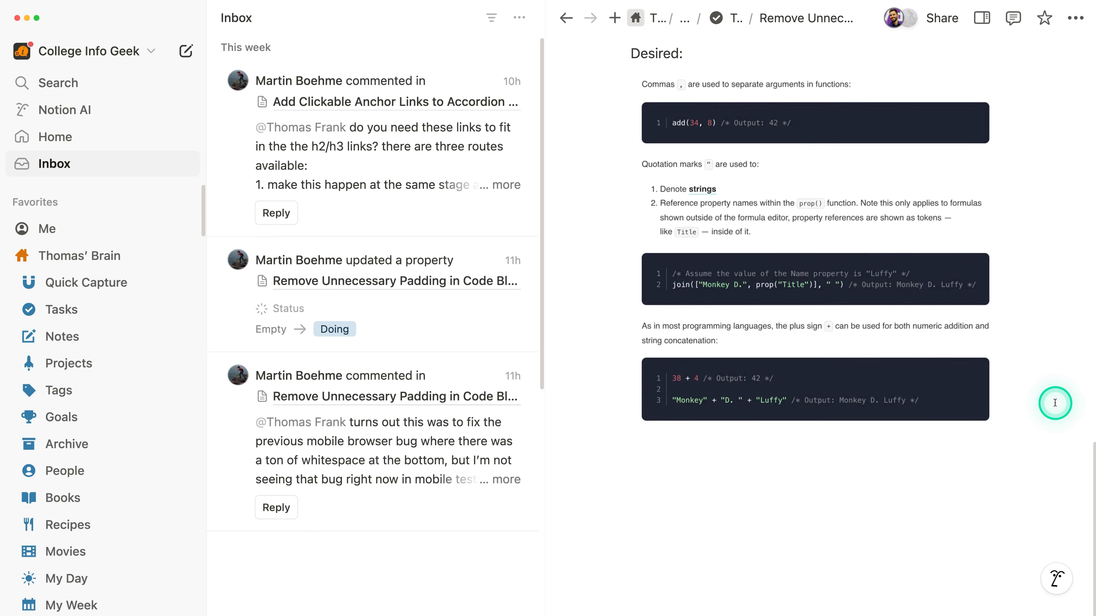
scroll(1055, 403, "up", 15)
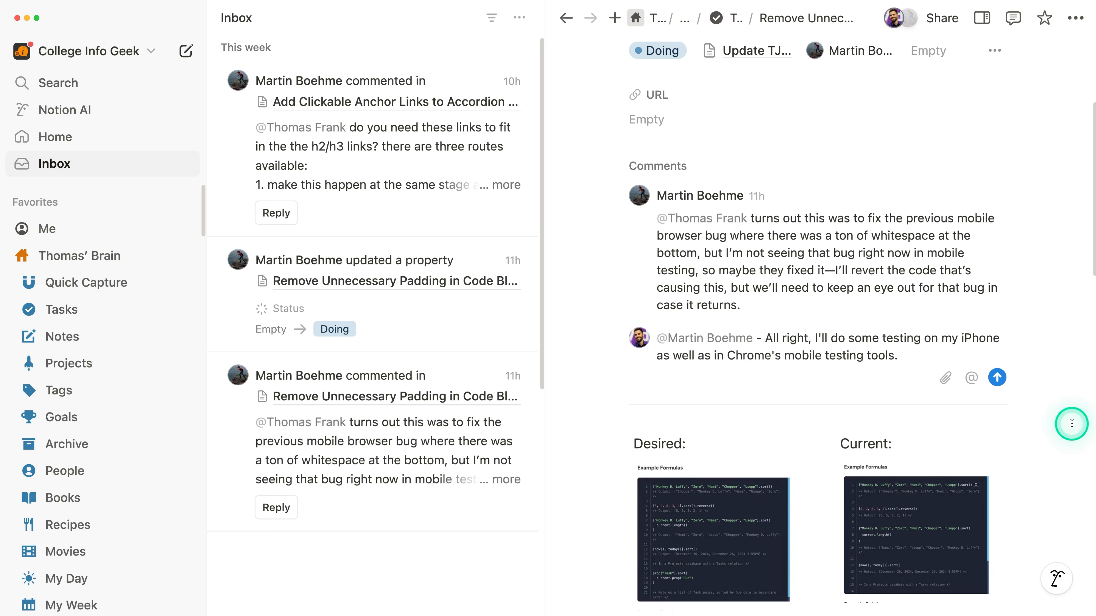
Post a comment mentioning the colleague: "All right, I'll do some testing on my iPhone as well as in Chrome's mobile testing tools.".
key("BackSpace")
key("BackSpace")
key("BackSpace")
key("Return")
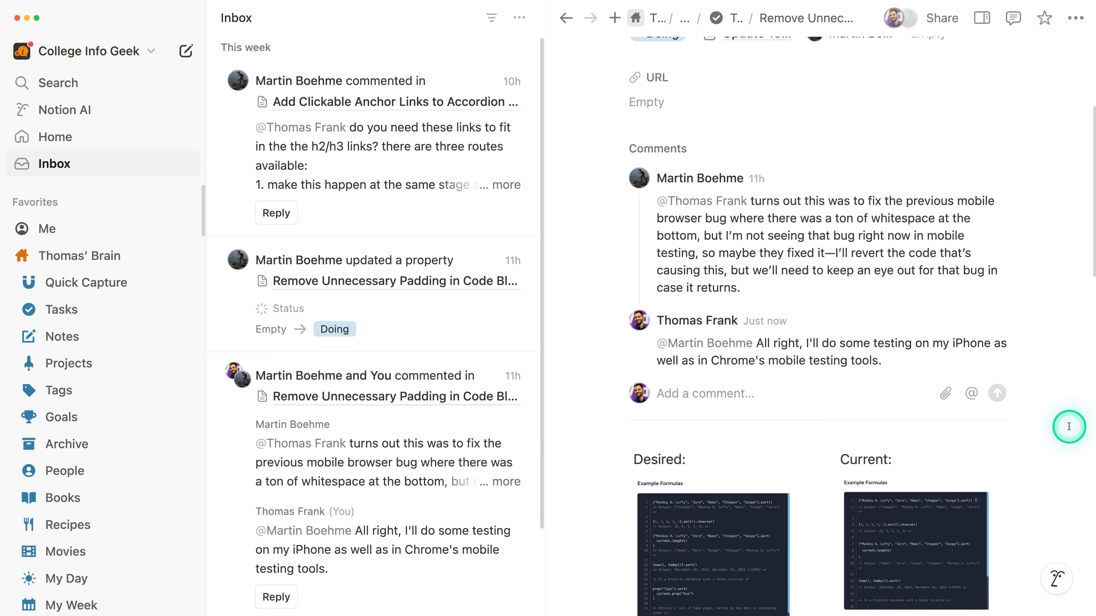
Archive the comment and property-update notifications for the Remove Unnecessary Padding in Code Blocks page.
scroll(480, 449, "down", 3)
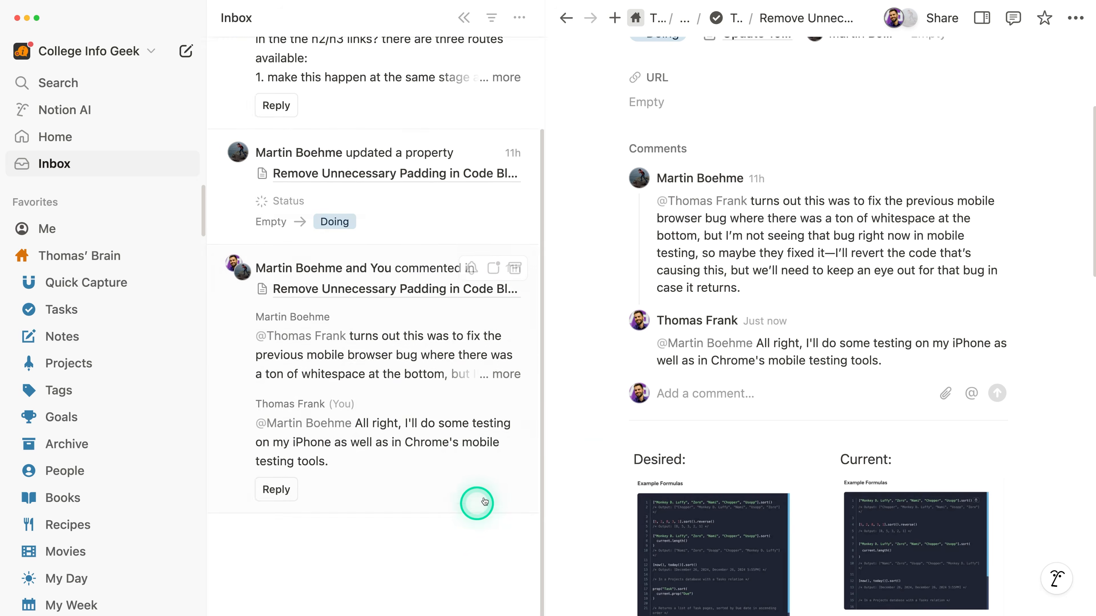
left_click(516, 268)
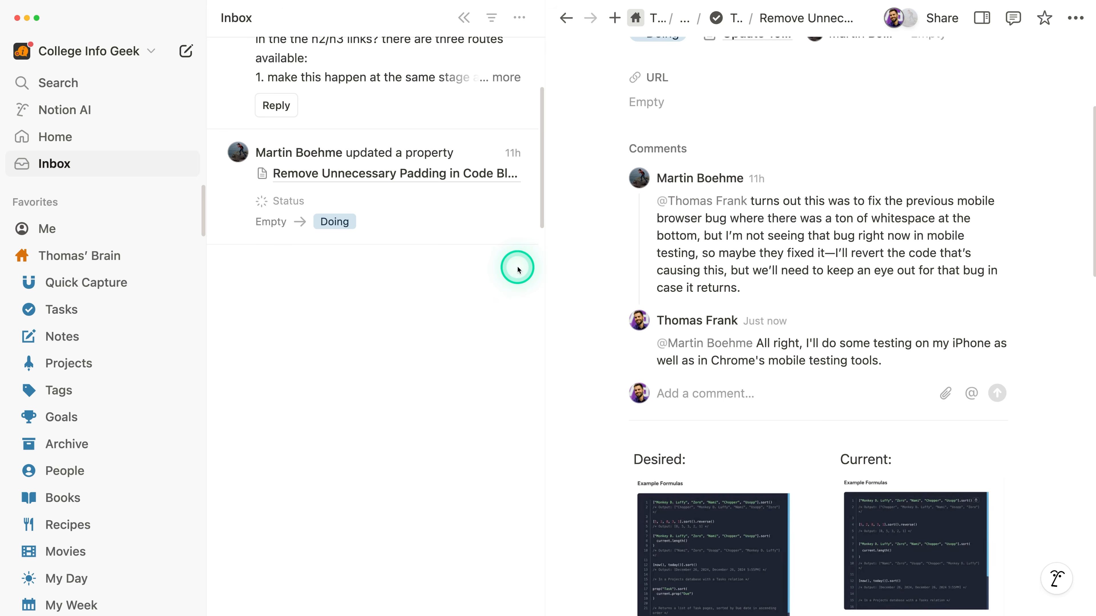
left_click(509, 260)
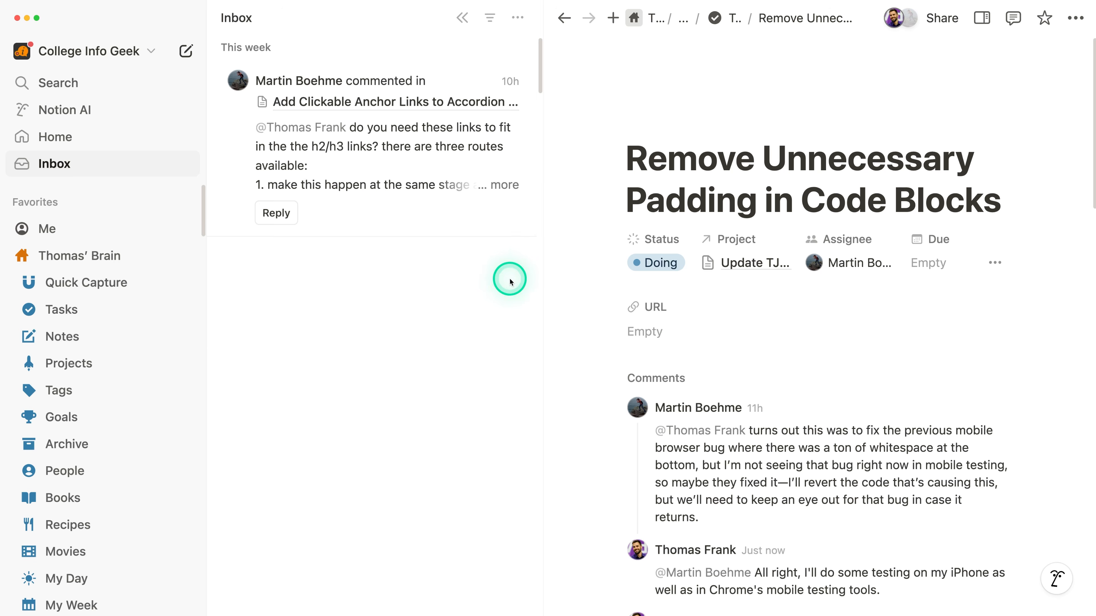
View the article's Inbox screenshot enlarged, close it, and read on through the URL Mentions section.
left_click(382, 172)
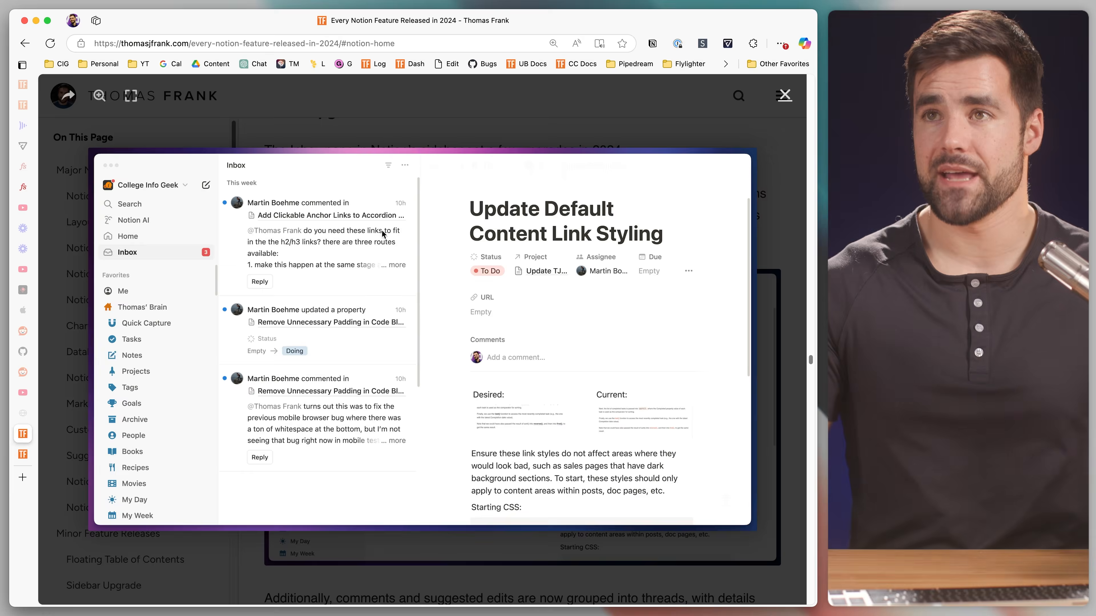
left_click(782, 100)
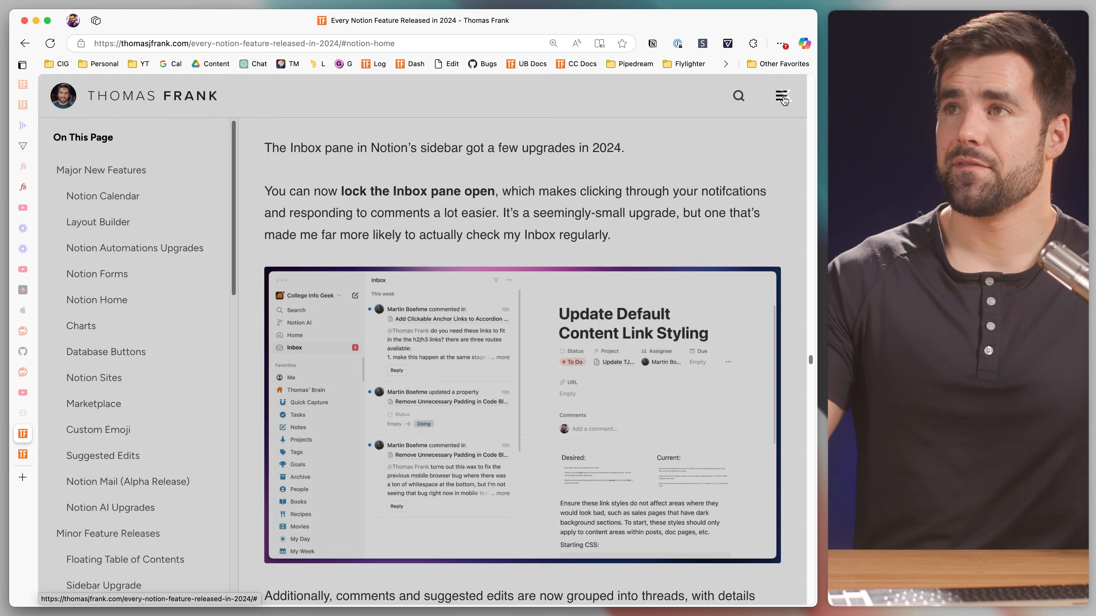
scroll(657, 212, "down", 5)
scroll(656, 211, "down", 2)
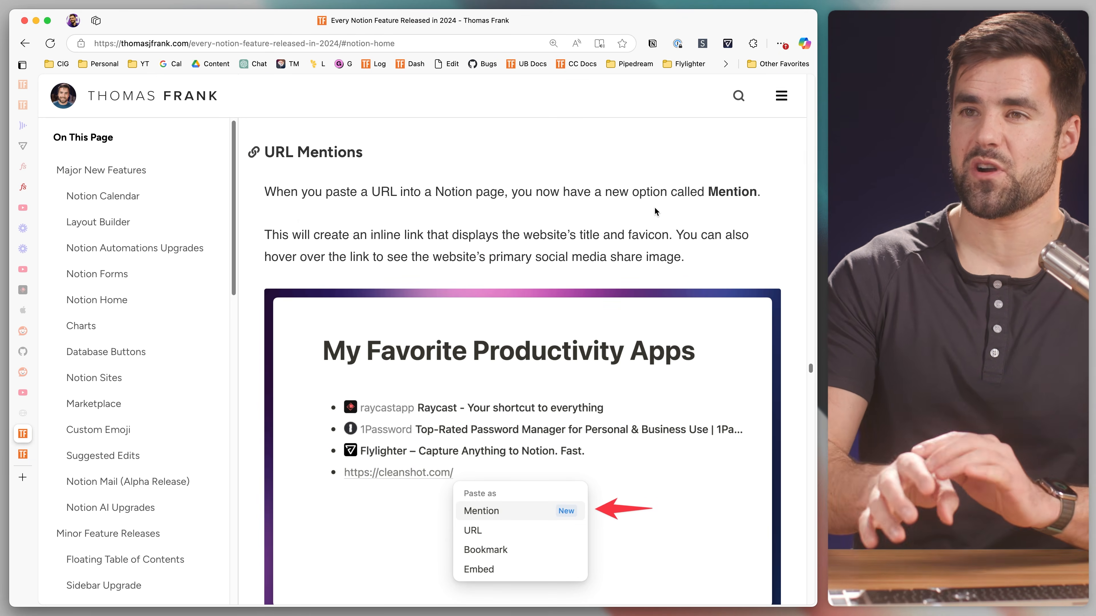
scroll(654, 206, "down", 4)
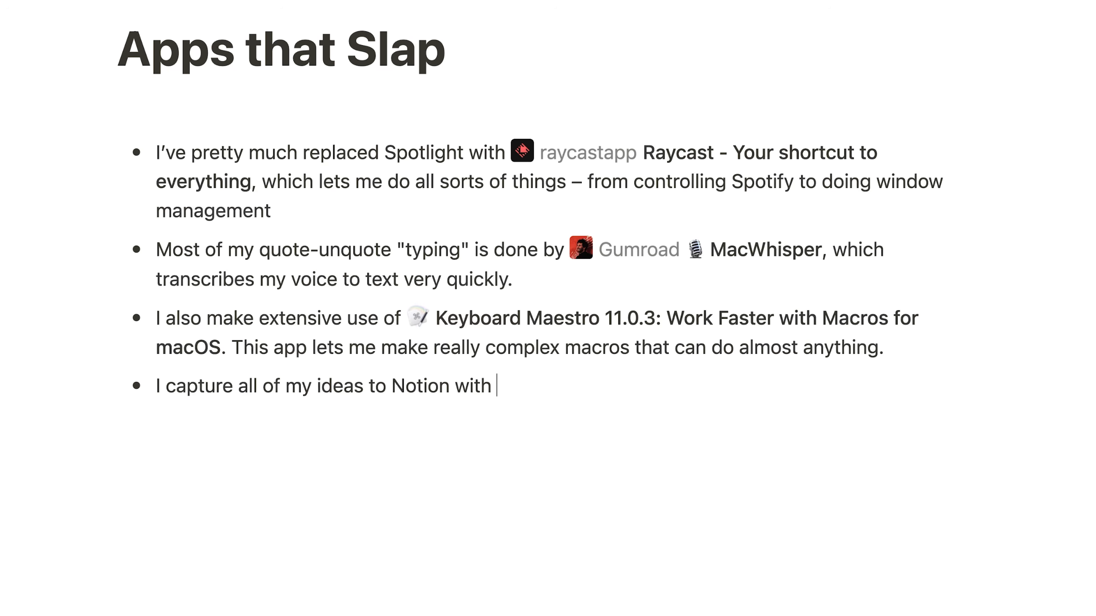
type("https://flylighter.com/")
key("Escape")
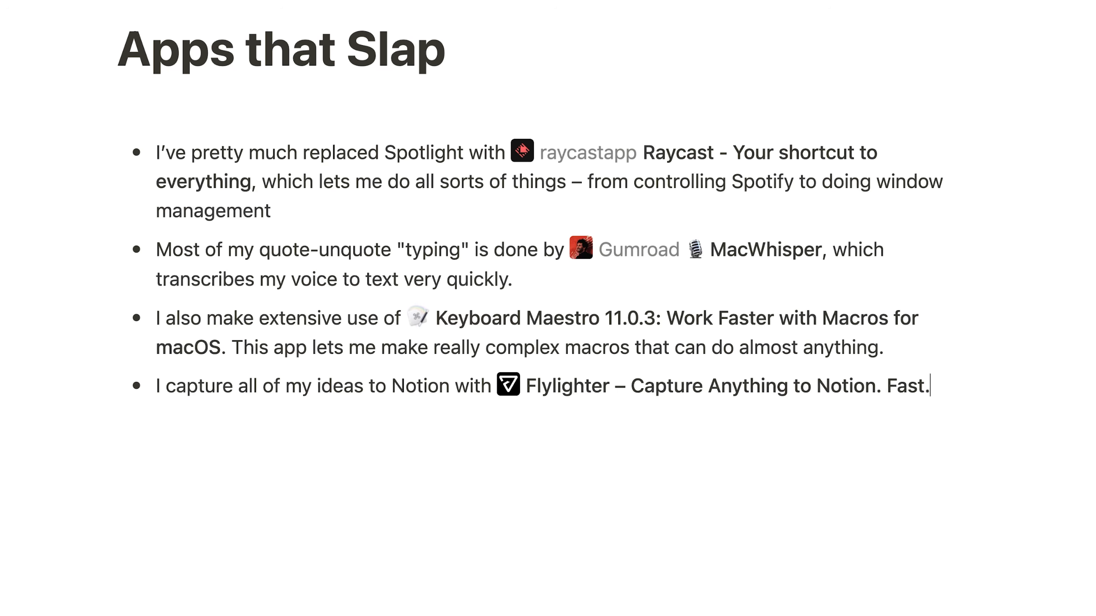
type("It also allows me to capture full articles and highlights when I'm doing research in the browser.")
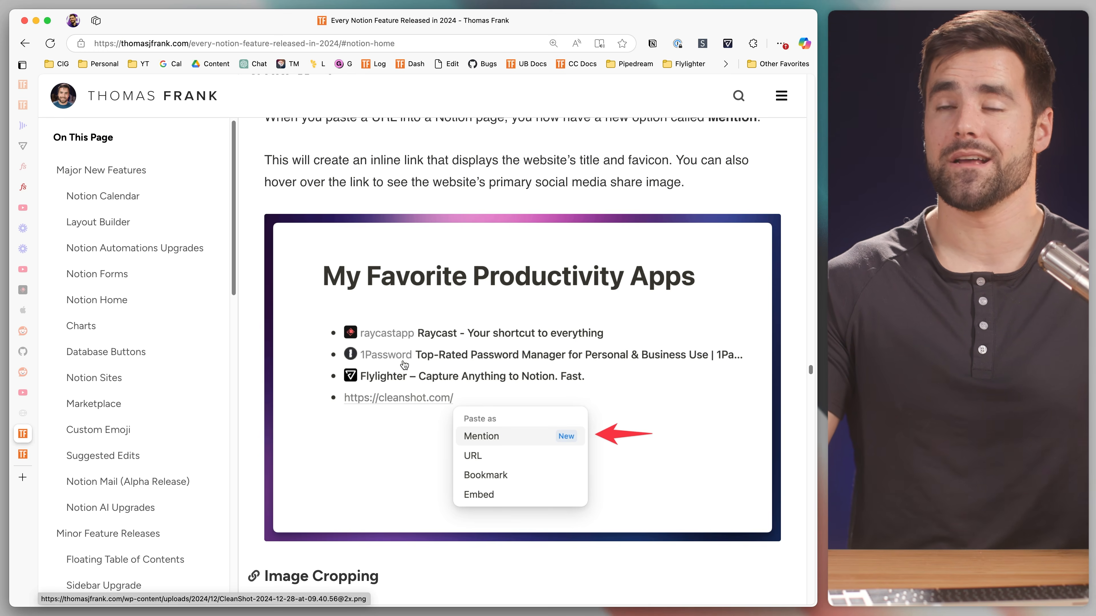
Crop the first green-screen photo from below to the head and chest, and save a crop of the second photo.
scroll(413, 376, "down", 5)
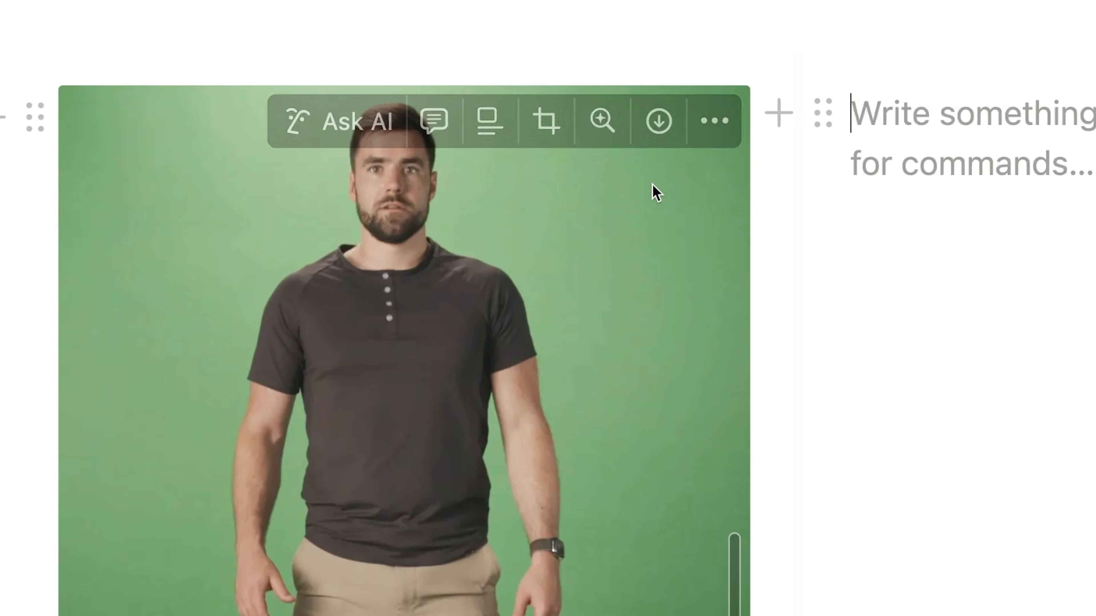
left_click(552, 129)
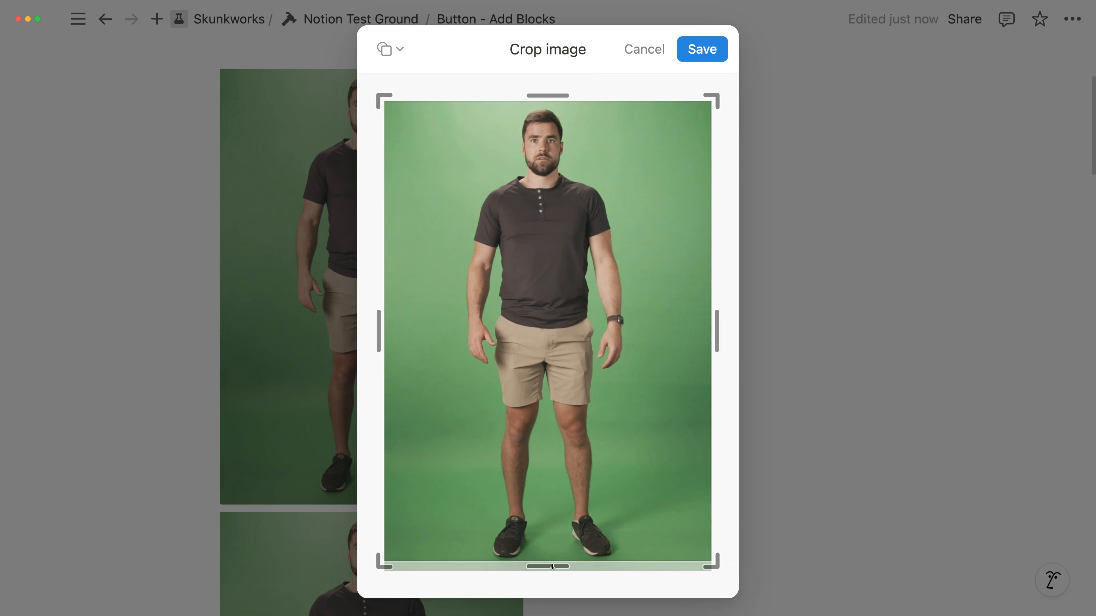
left_click_drag(553, 566, 547, 224)
key("Return")
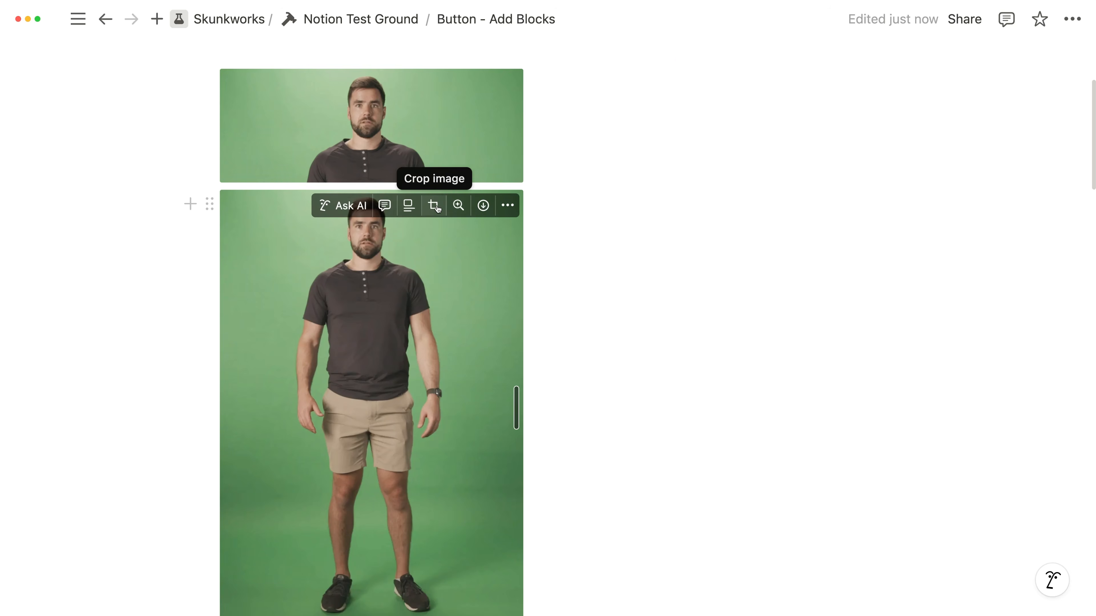
left_click(434, 206)
left_click(689, 47)
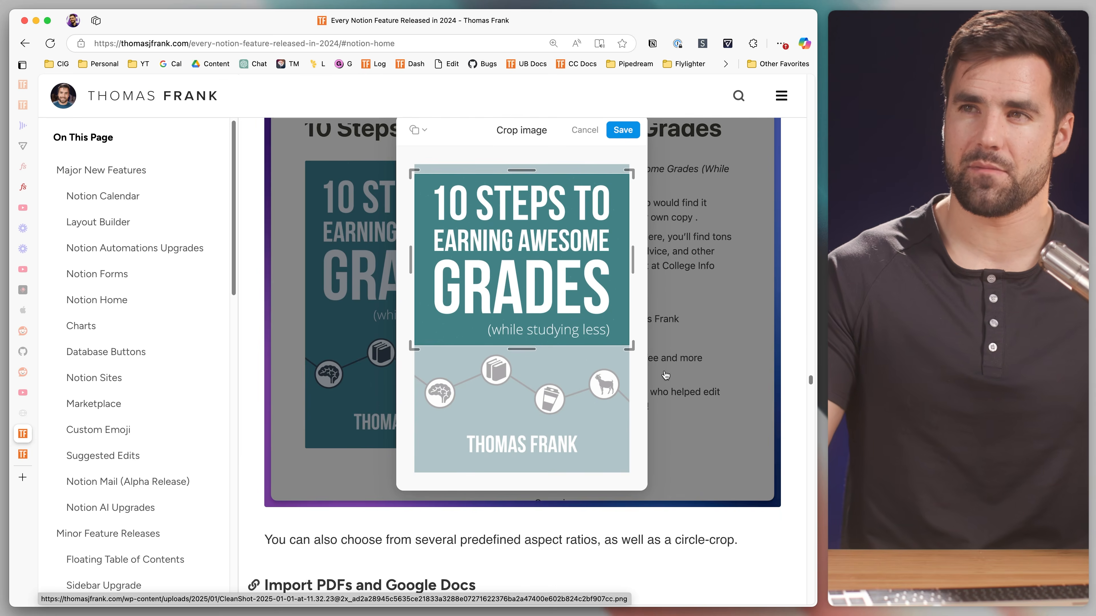
Read the article's Import PDFs and Google Docs section, including the PDF import example.
scroll(670, 373, "down", 5)
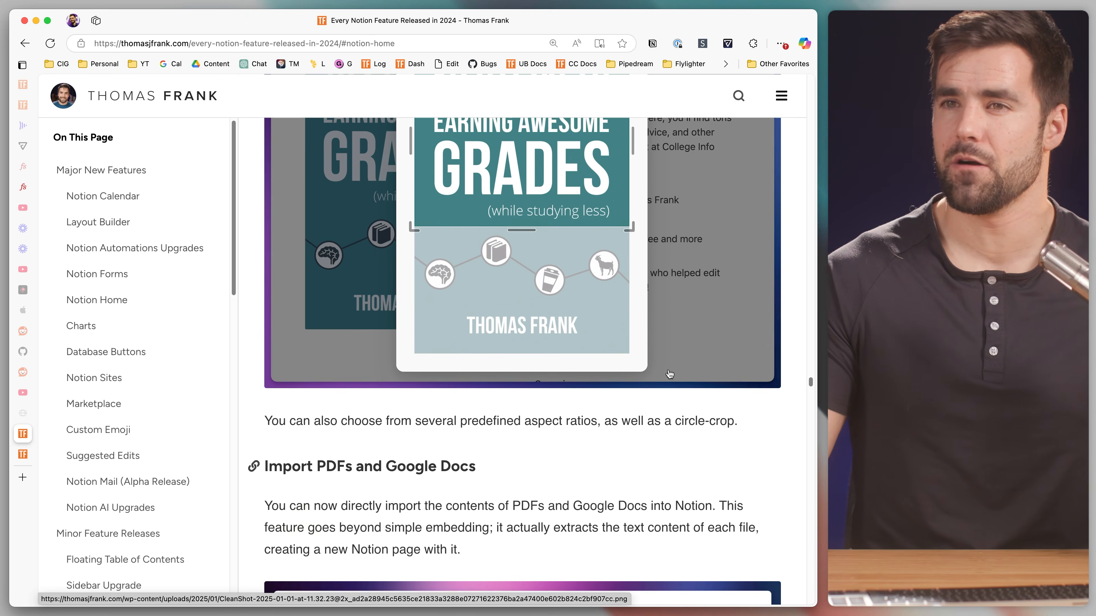
scroll(669, 373, "down", 5)
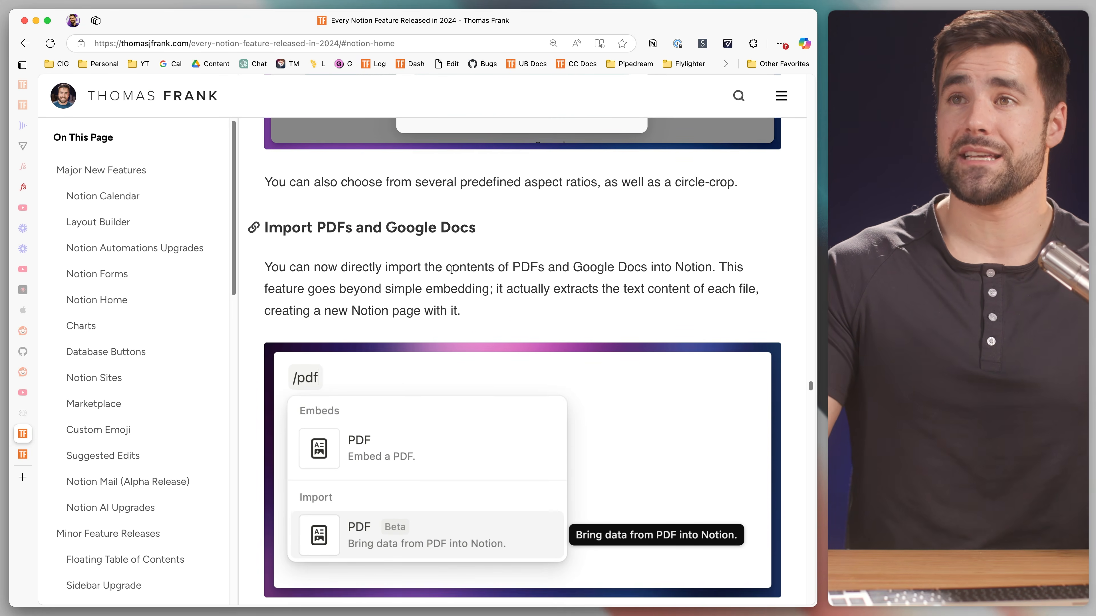
scroll(552, 289, "down", 1)
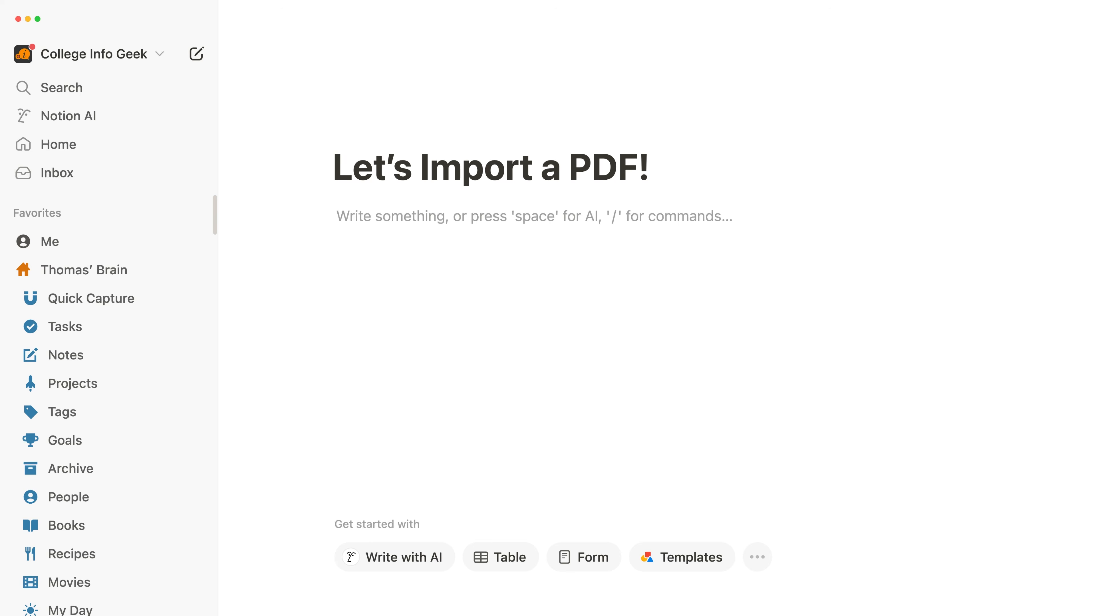
Import the contents of the 10StepstoEarningAwesomeGrades PDF into Notion from the Let's Import a PDF! page.
type("/pdf")
key("Down")
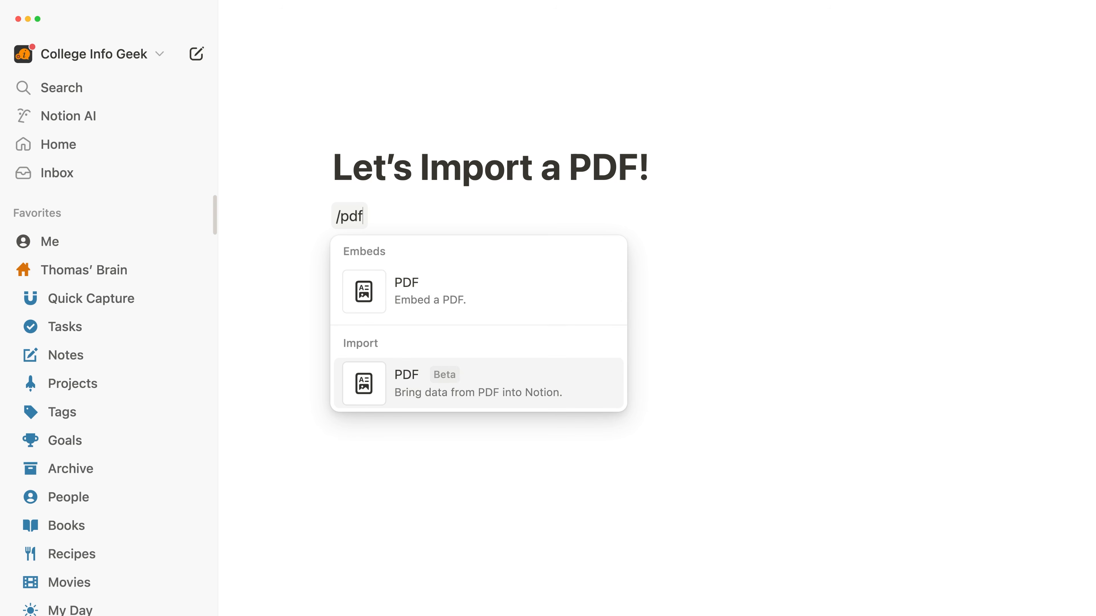
key("Return")
left_click(156, 163)
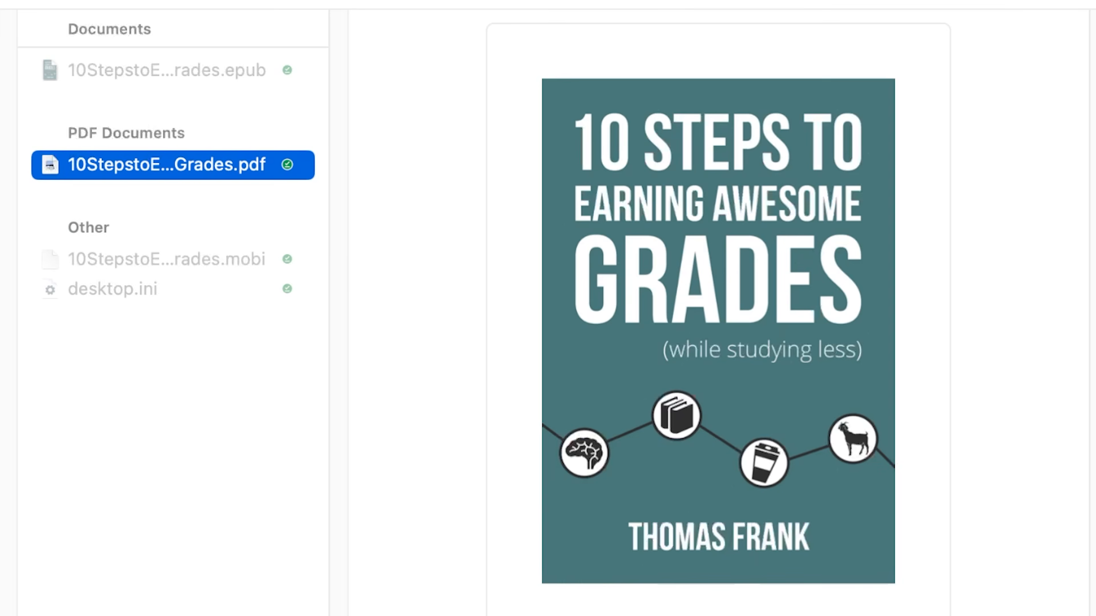
left_click(1018, 438)
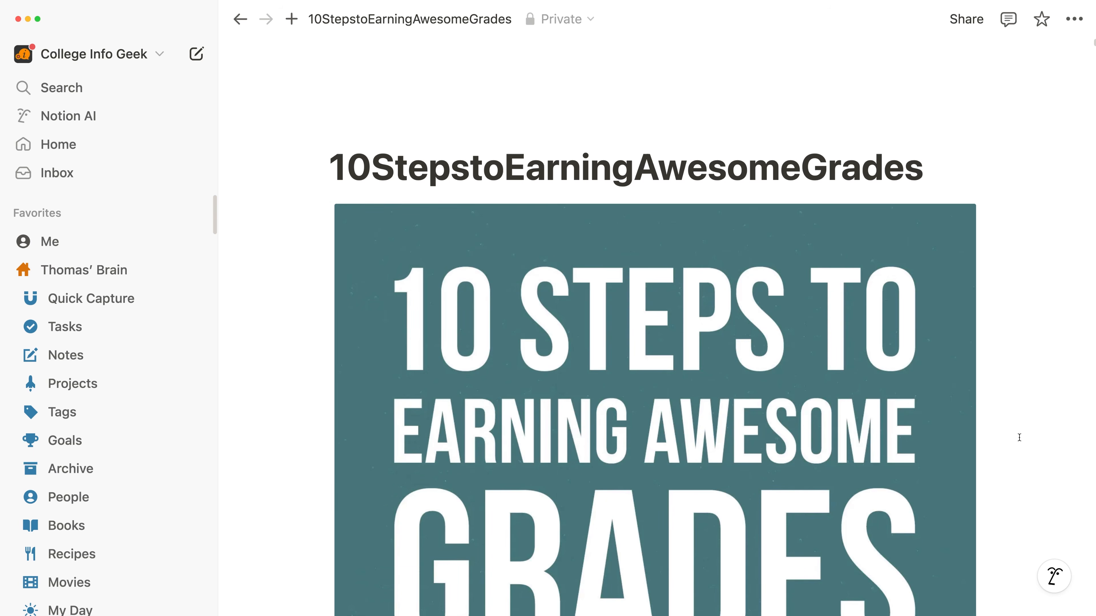
Look through the imported 10StepstoEarningAwesomeGrades page, and read on in the article to the Pinned Tabs (Desktop App) section.
scroll(1019, 438, "down", 15)
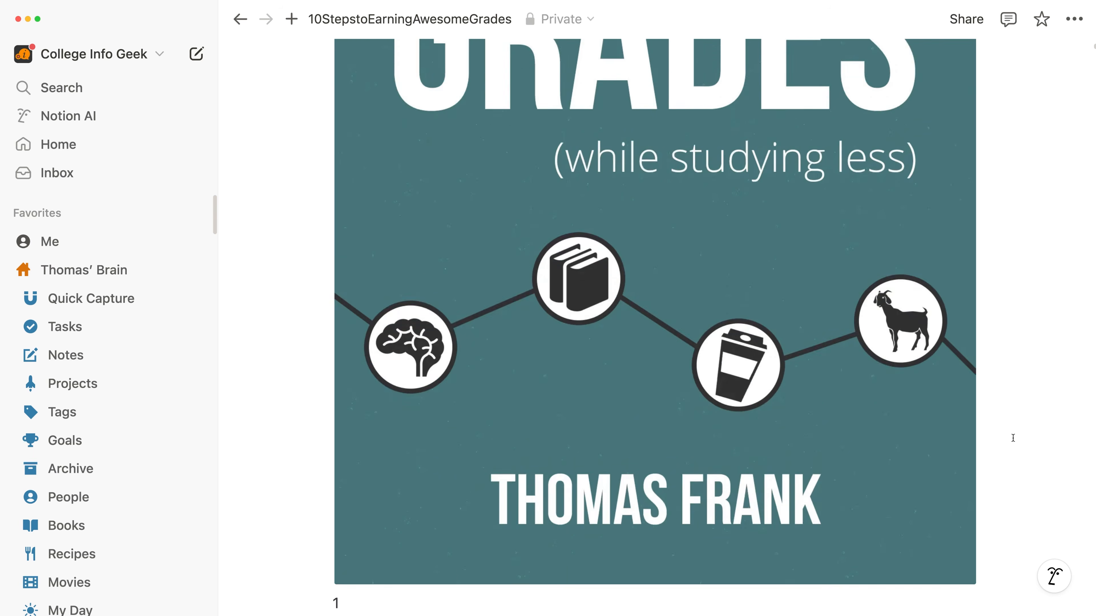
scroll(1013, 438, "down", 7)
scroll(1011, 441, "down", 15)
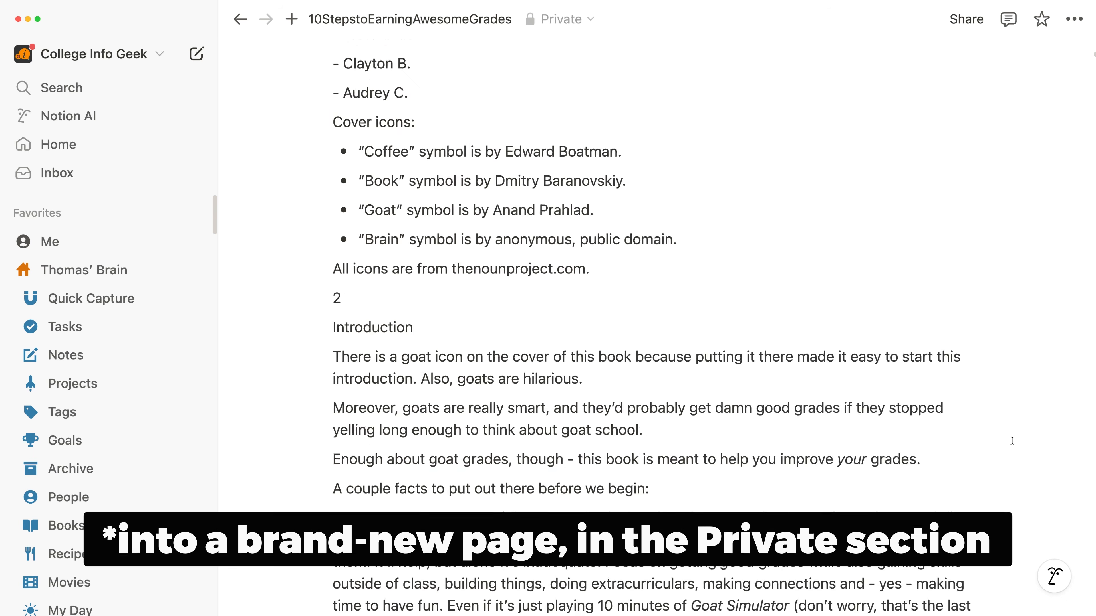
scroll(1005, 445, "down", 14)
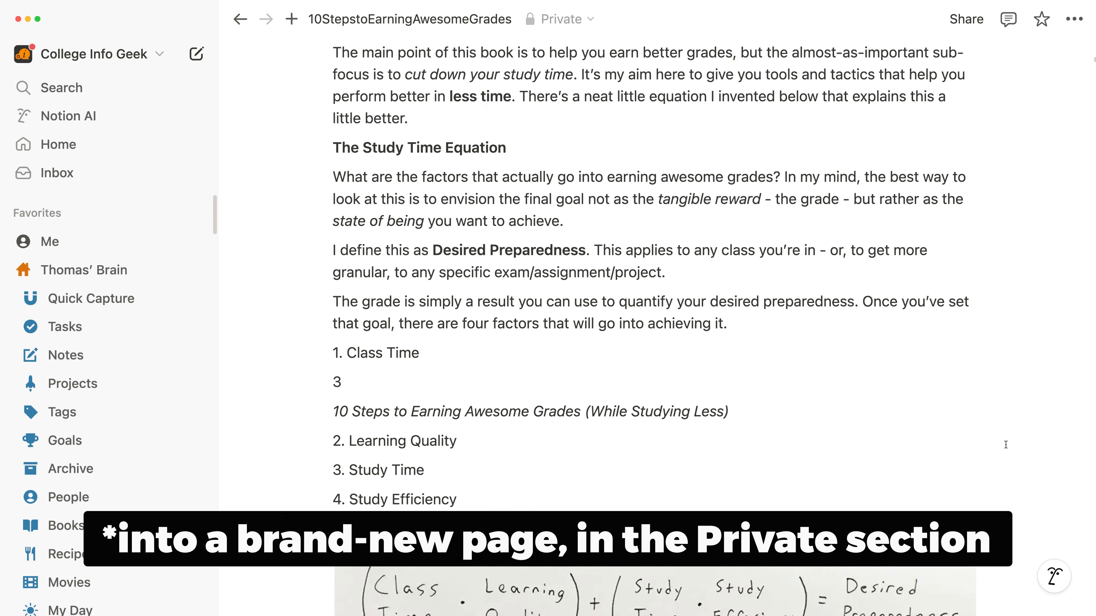
scroll(1009, 445, "down", 7)
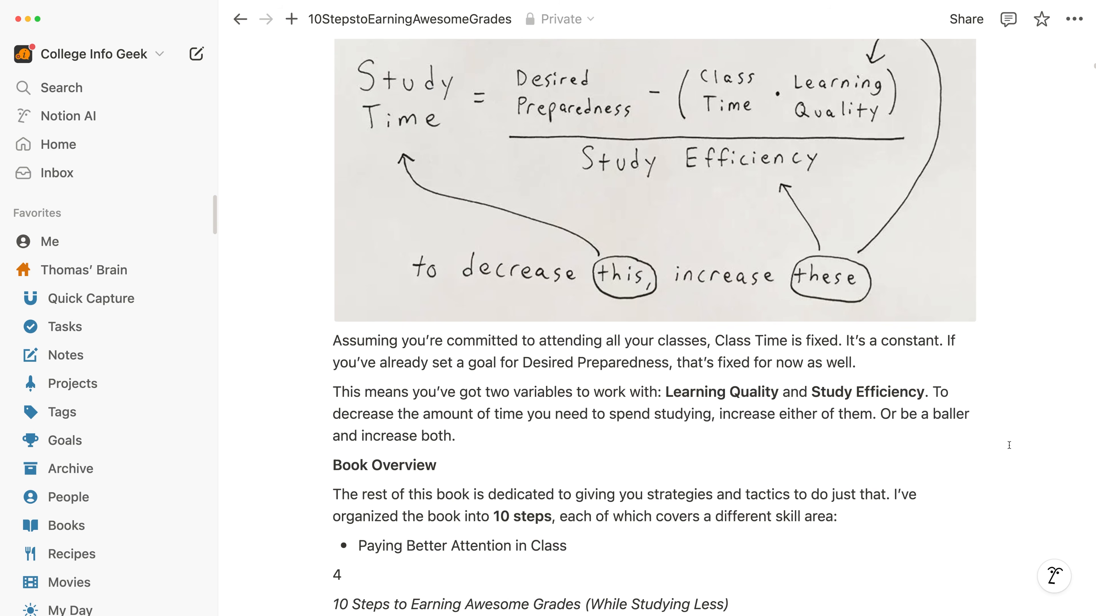
scroll(1009, 445, "down", 7)
scroll(1008, 445, "down", 4)
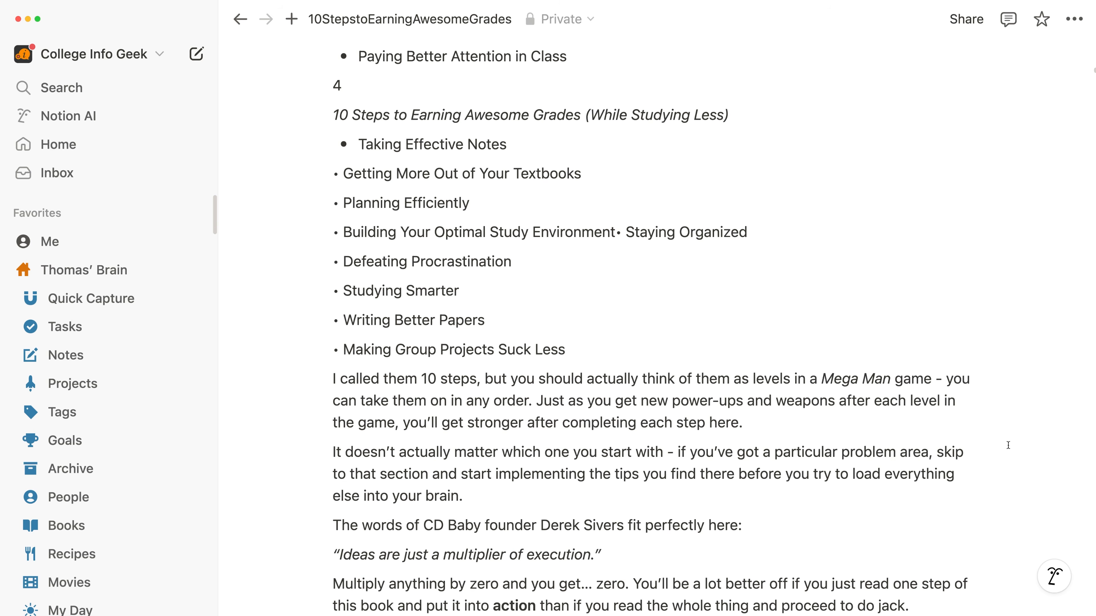
scroll(1008, 445, "down", 7)
scroll(1008, 445, "down", 20)
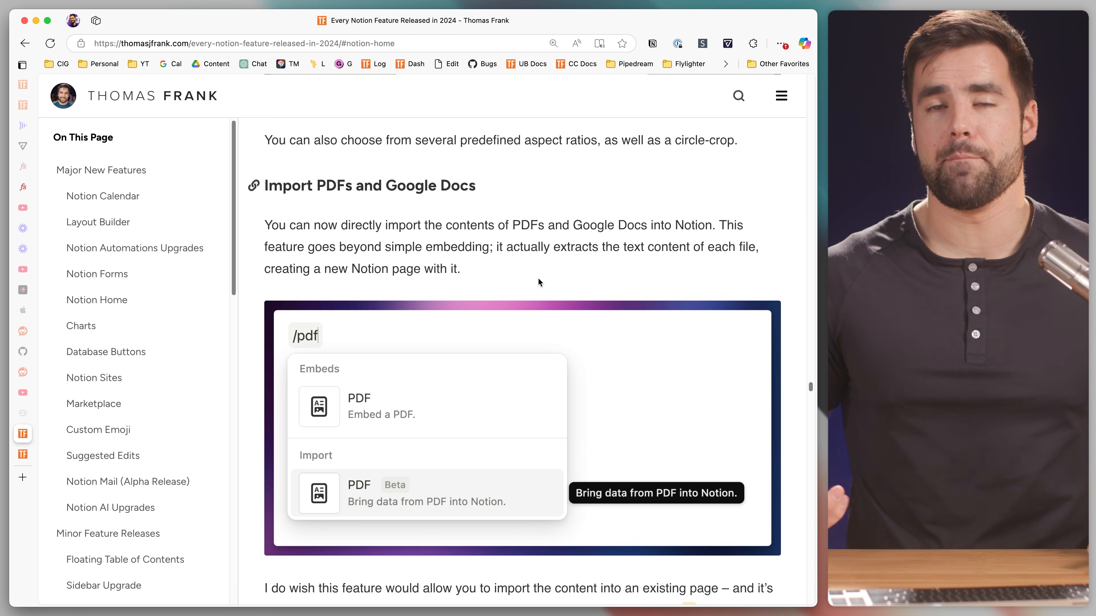
scroll(492, 278, "down", 11)
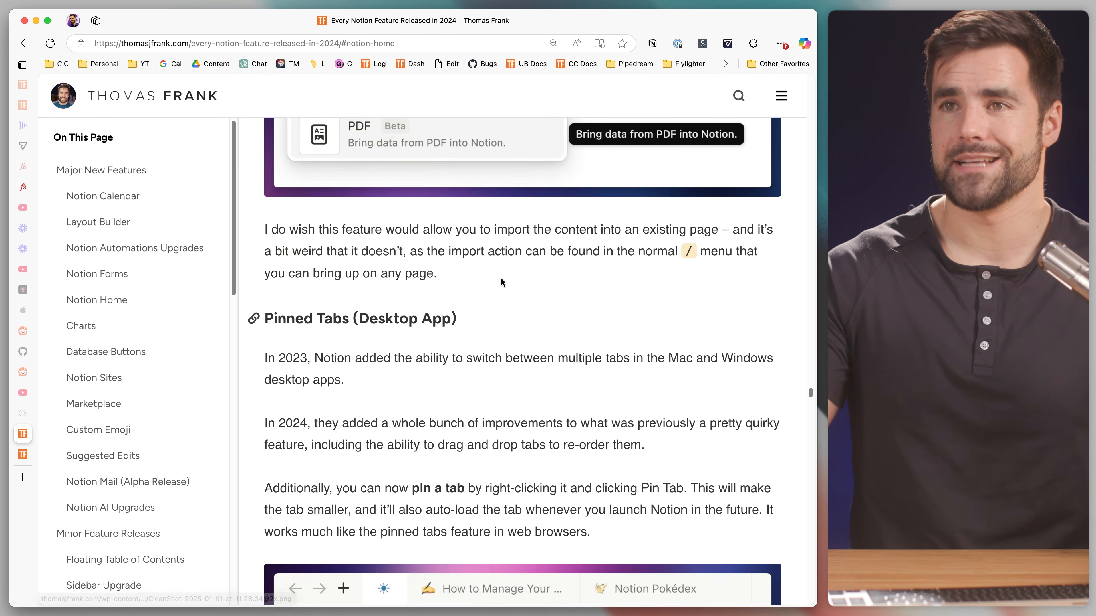
scroll(530, 285, "down", 1)
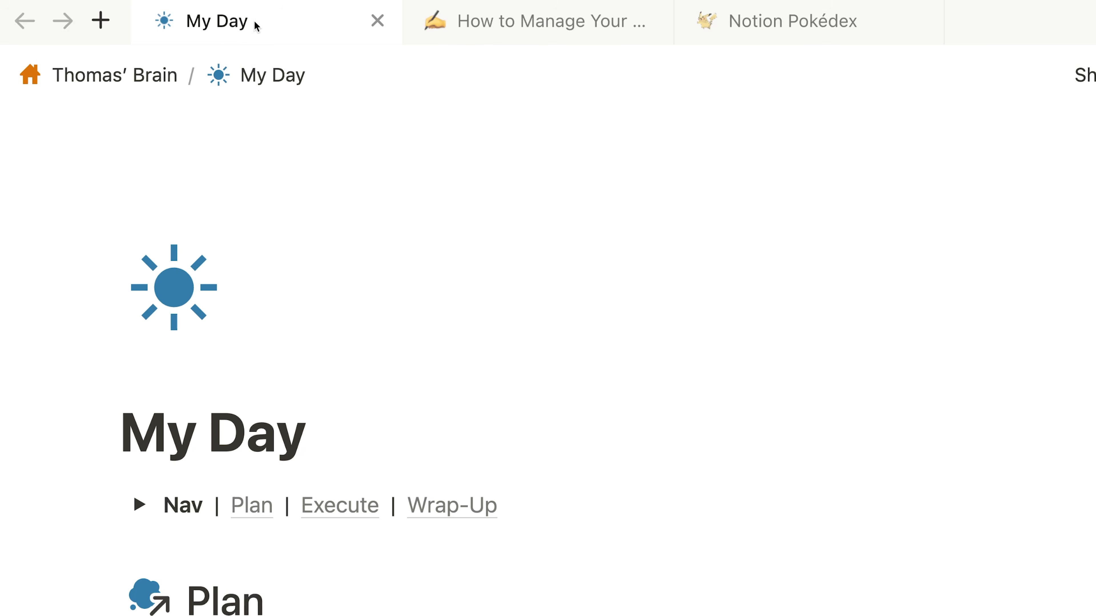
Reorder the My Day tab to sit between How to Manage Your ... and Notion Pokédex, and pin it.
left_click_drag(255, 24, 630, 26)
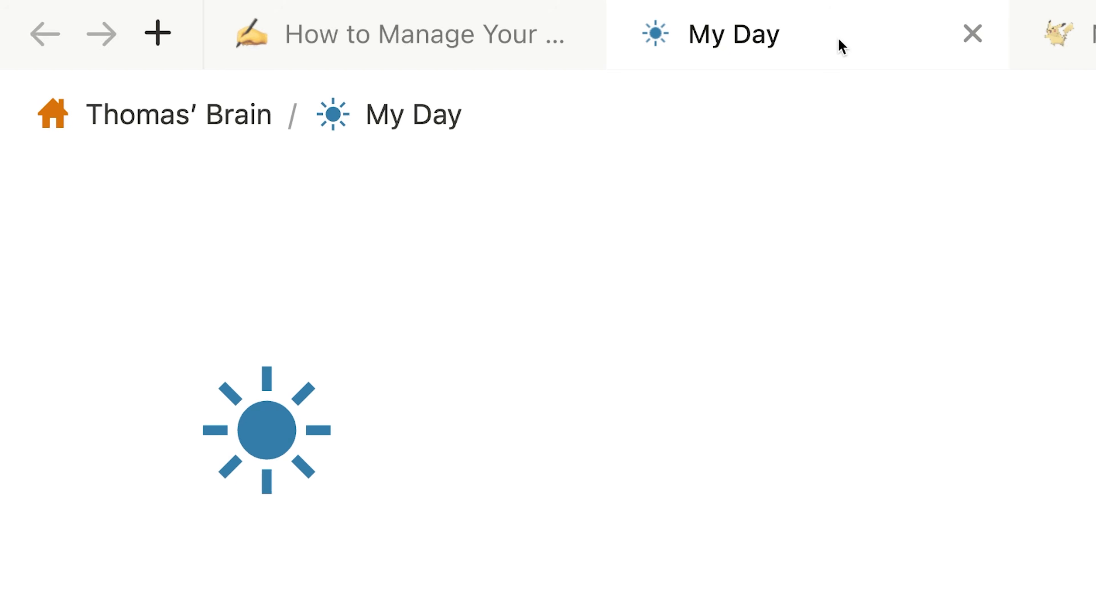
right_click(840, 41)
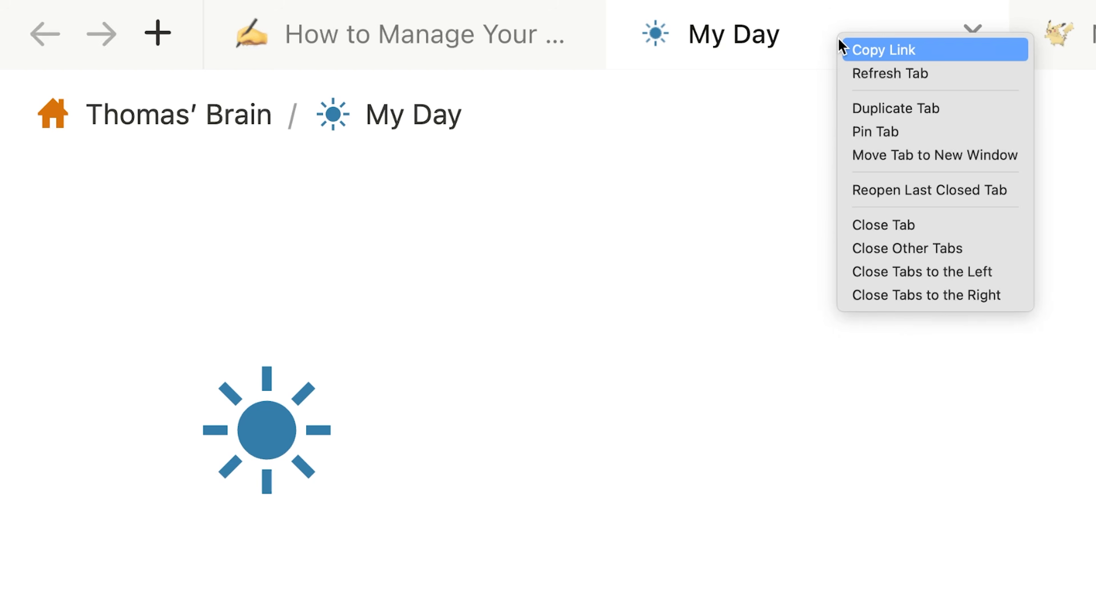
left_click(894, 136)
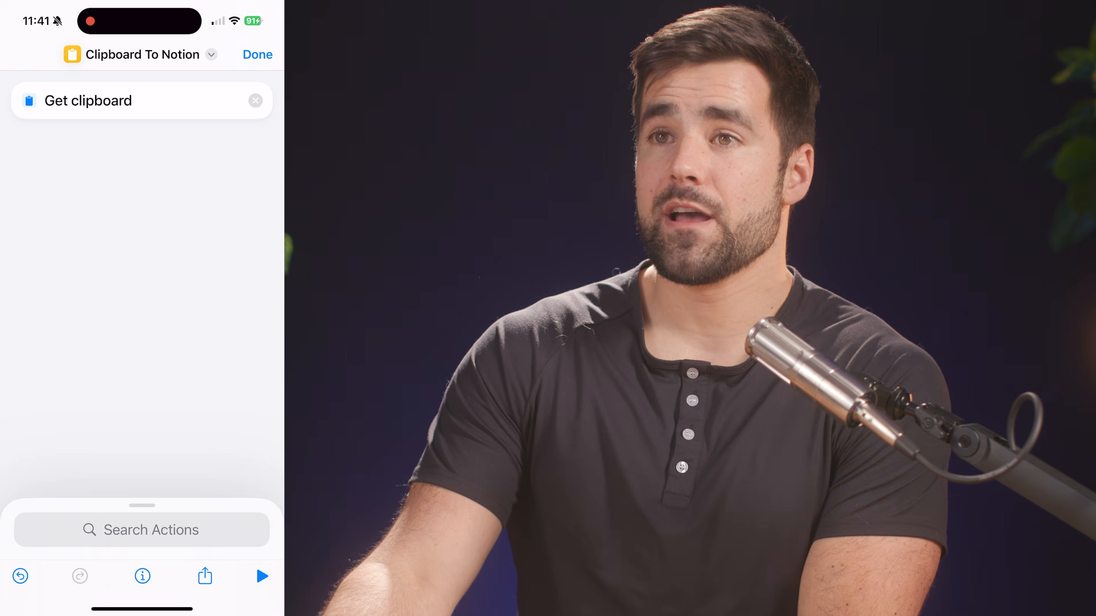
Search the actions for "Noti" and add a Notion action to the Clipboard To Notion shortcut.
left_click(142, 530)
type("Noti")
left_click(80, 169)
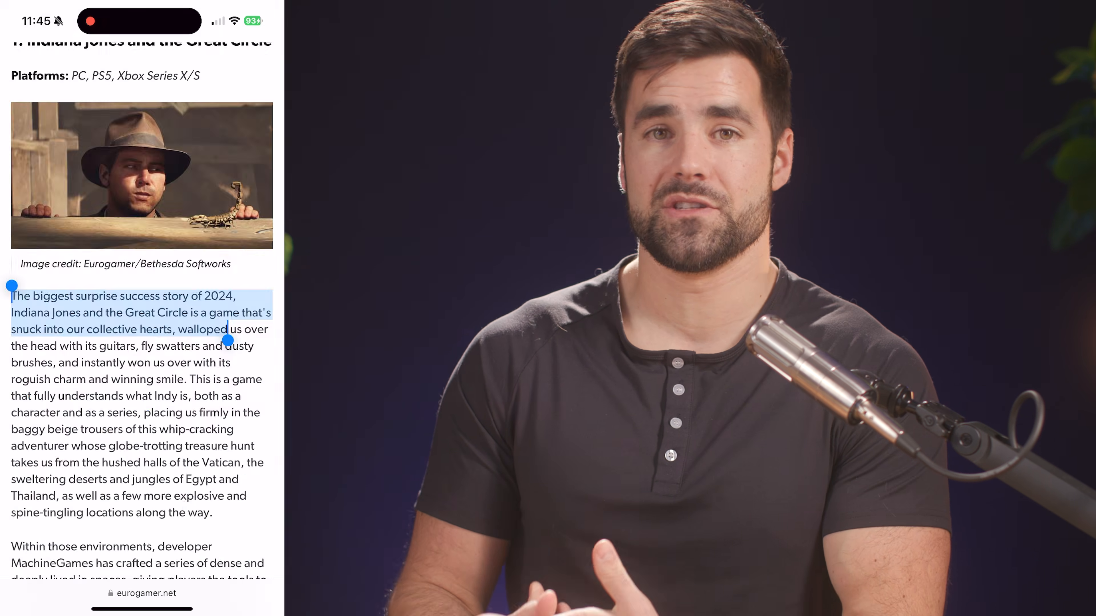
Copy the full first paragraph about Indiana Jones and the Great Circle, and view the iPhone Clipboard Content note.
left_click_drag(203, 335, 213, 516)
left_click(44, 262)
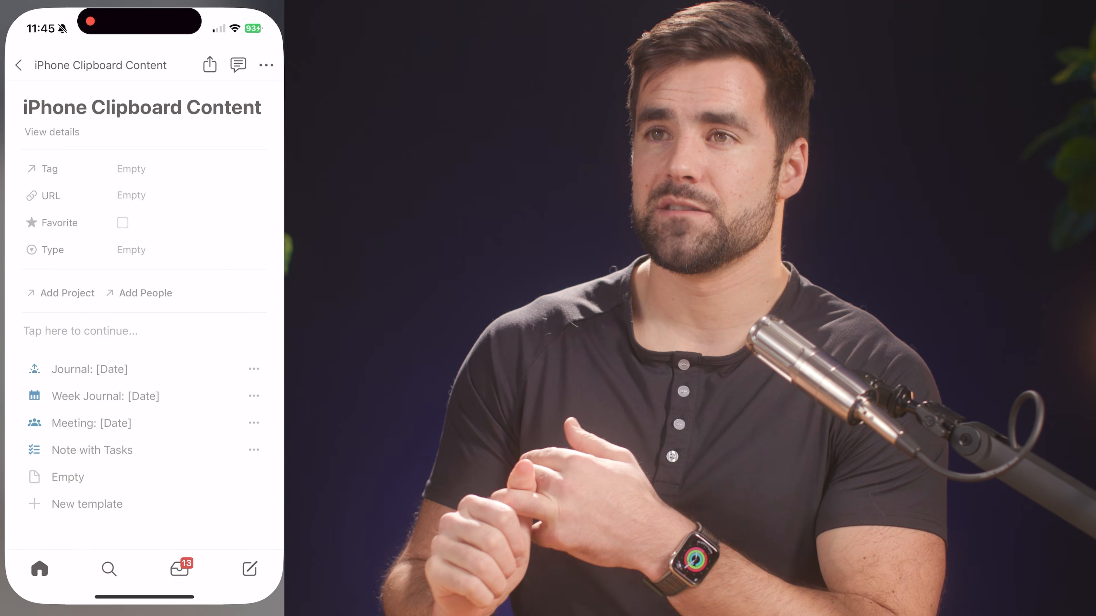
scroll(142, 388, "down", 4)
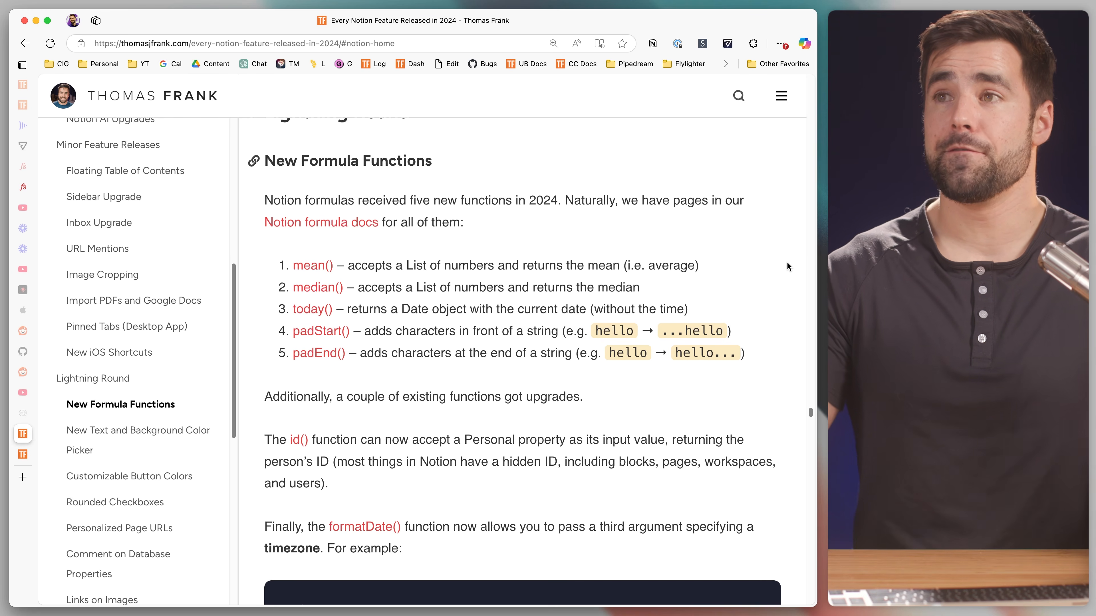
Apply mean() to the number list in the formula, and replace that function with median().
scroll(787, 274, "down", 1)
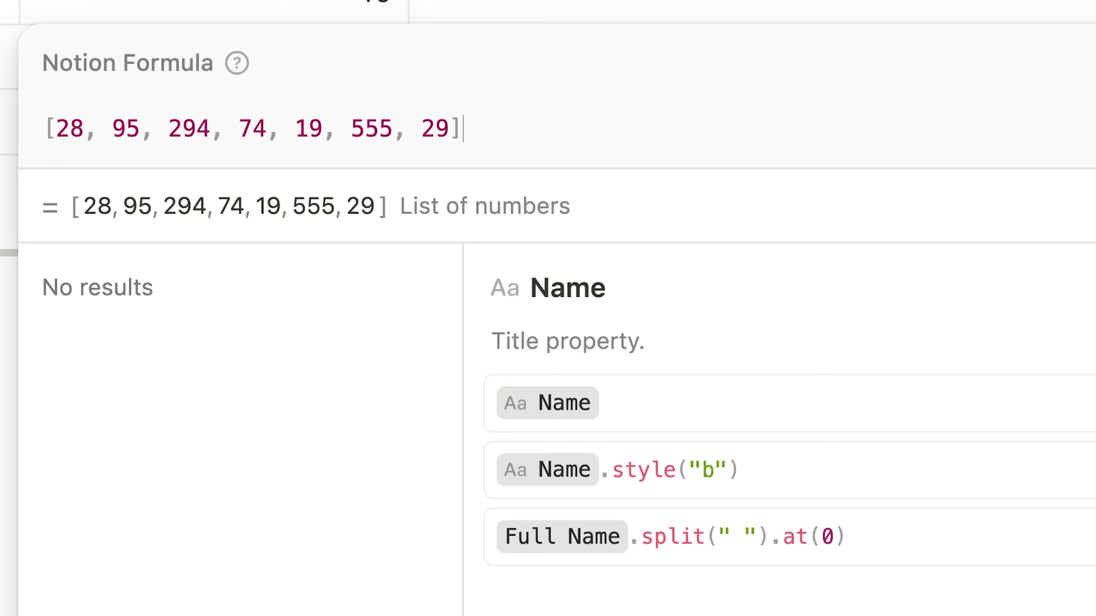
type(".mean")
key("Return")
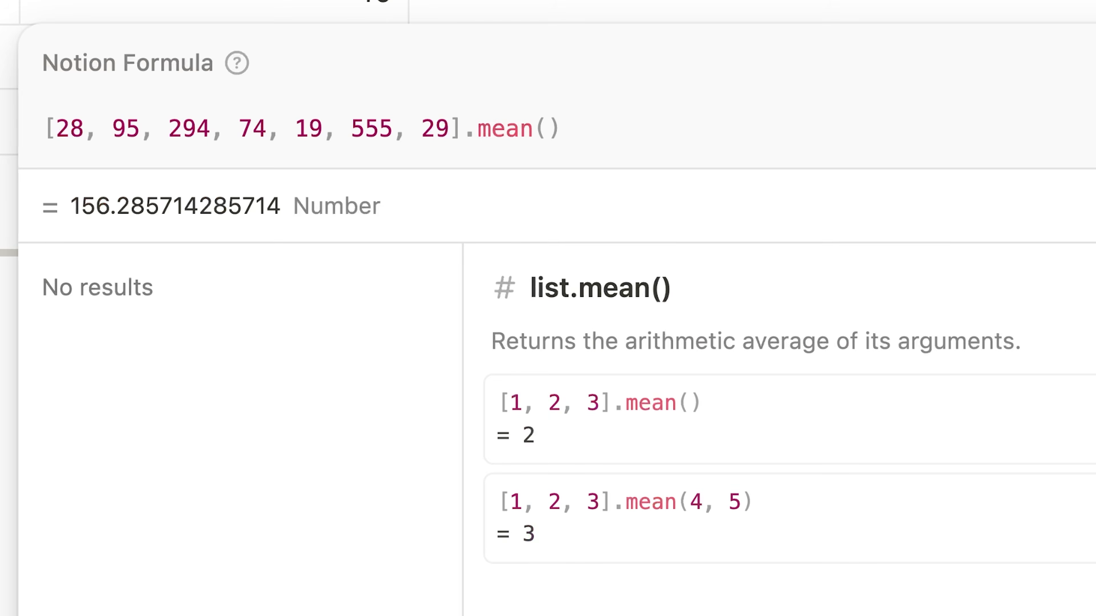
key("BackSpace")
key("BackSpace")
key("BackSpace")
key("BackSpace")
key("BackSpace")
key("BackSpace")
type("median")
key("Return")
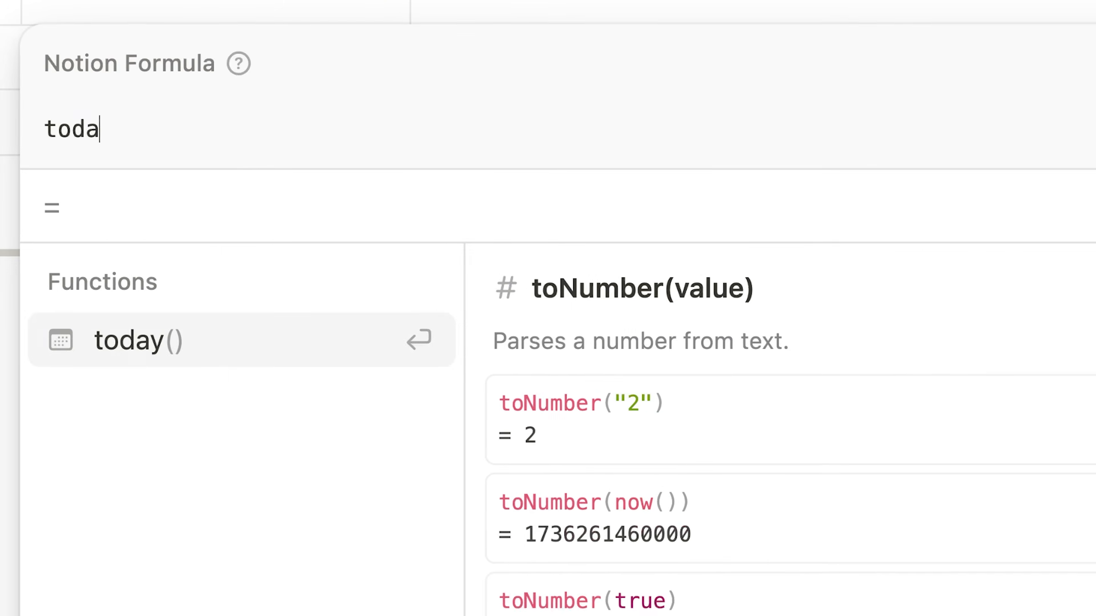
Complete the formula as today(), and replace it with now().
key("Return")
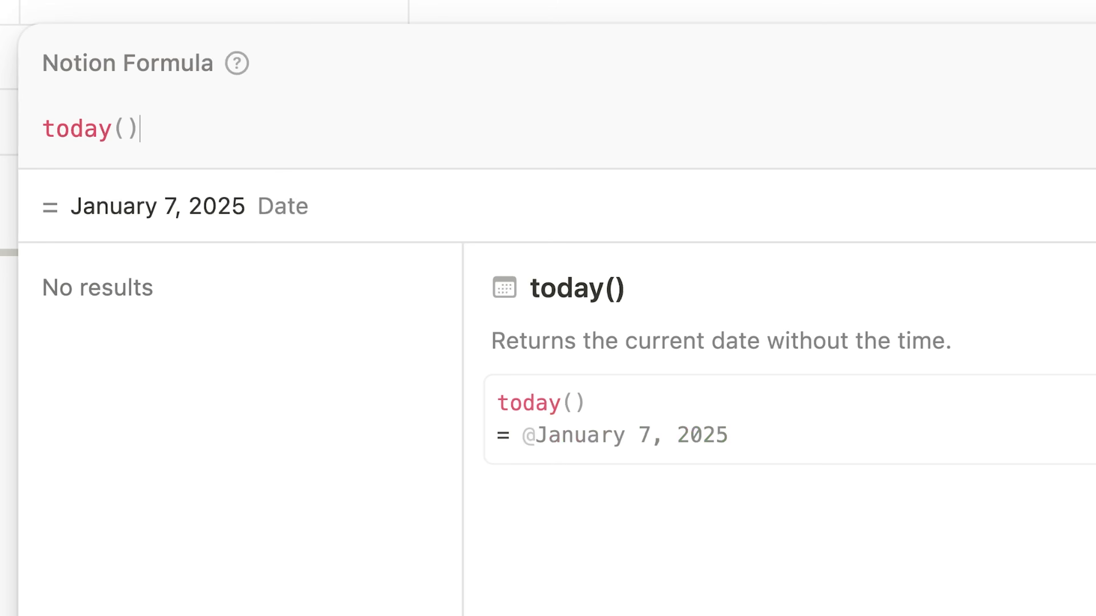
key("BackSpace")
key("BackSpace")
key("BackSpace")
key("BackSpace")
key("BackSpace")
key("BackSpace")
key("BackSpace")
type("now")
key("Return")
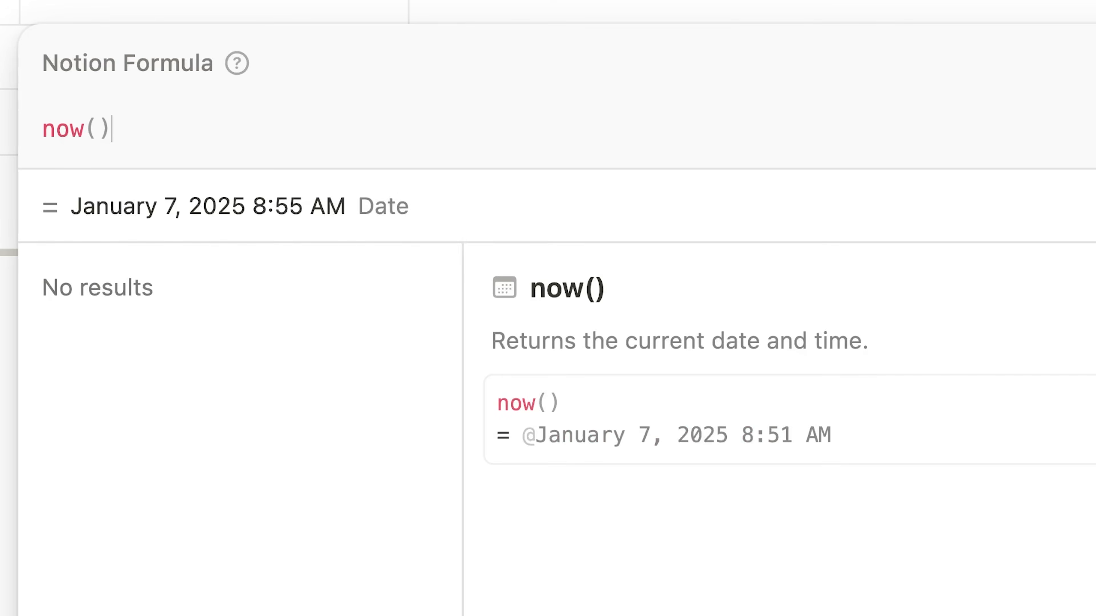
Replace the now() formula with today().
key("BackSpace")
key("BackSpace")
key("BackSpace")
key("BackSpace")
key("BackSpace")
type("toda")
key("Return")
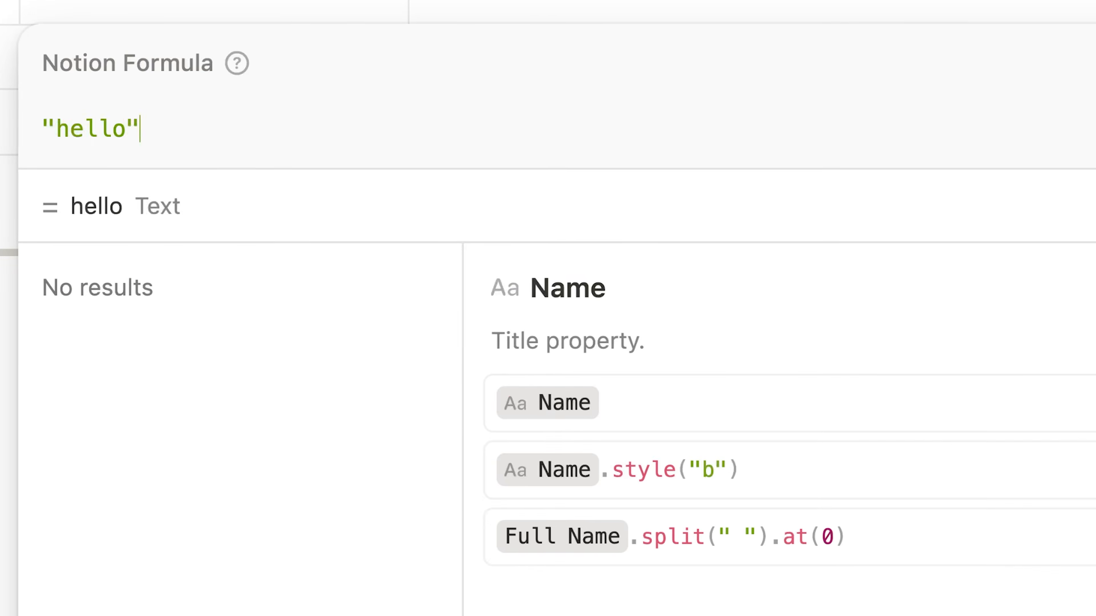
Extend the "hello" formula with .padStart(8, "."), and change the function to padEnd.
type(".padStart")
key("Return")
type("8, \".\")")
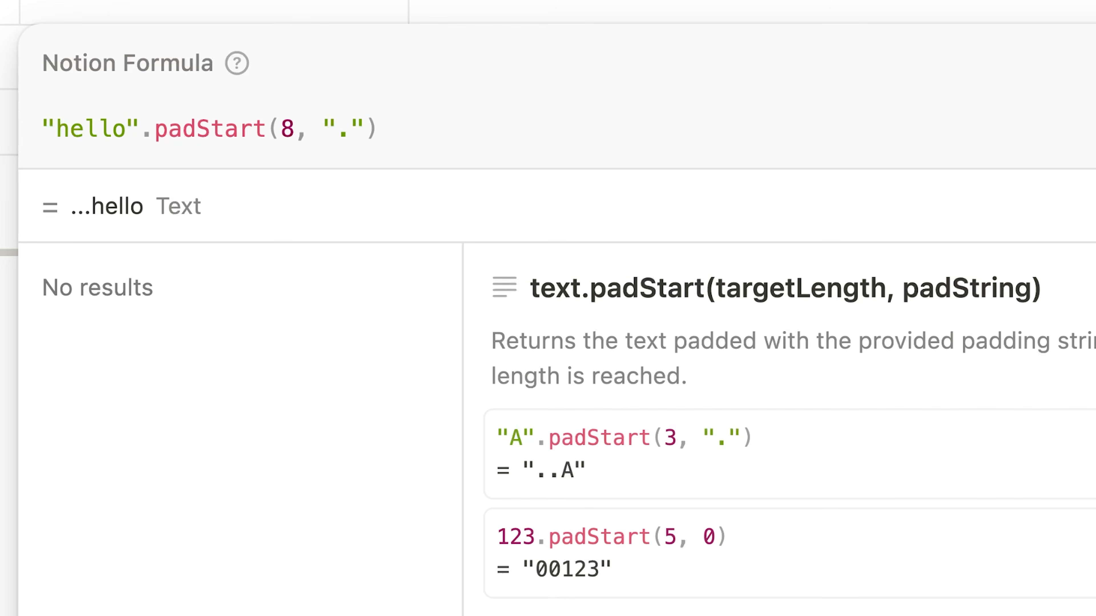
left_click(266, 129)
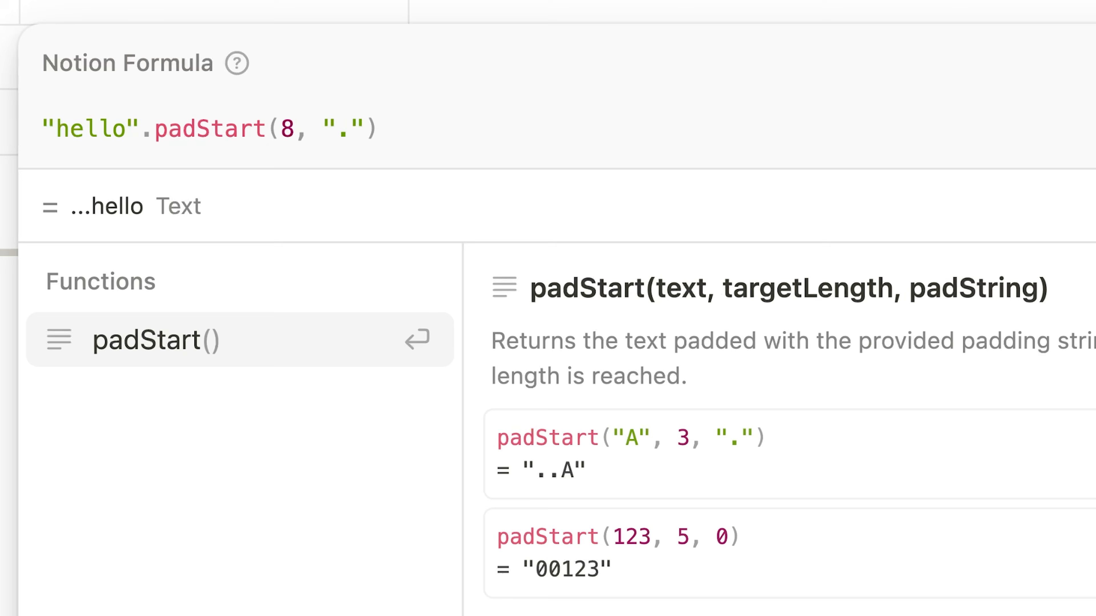
key("BackSpace")
type("E")
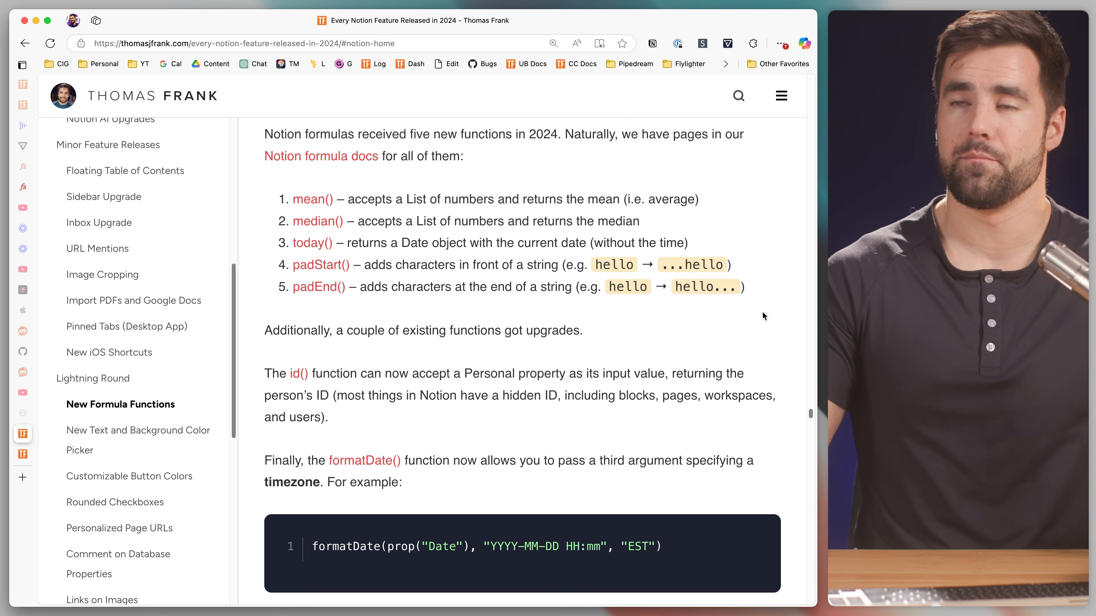
Give the opening paragraph of How to Manage Your Calendar a green background and brown text.
scroll(762, 317, "down", 2)
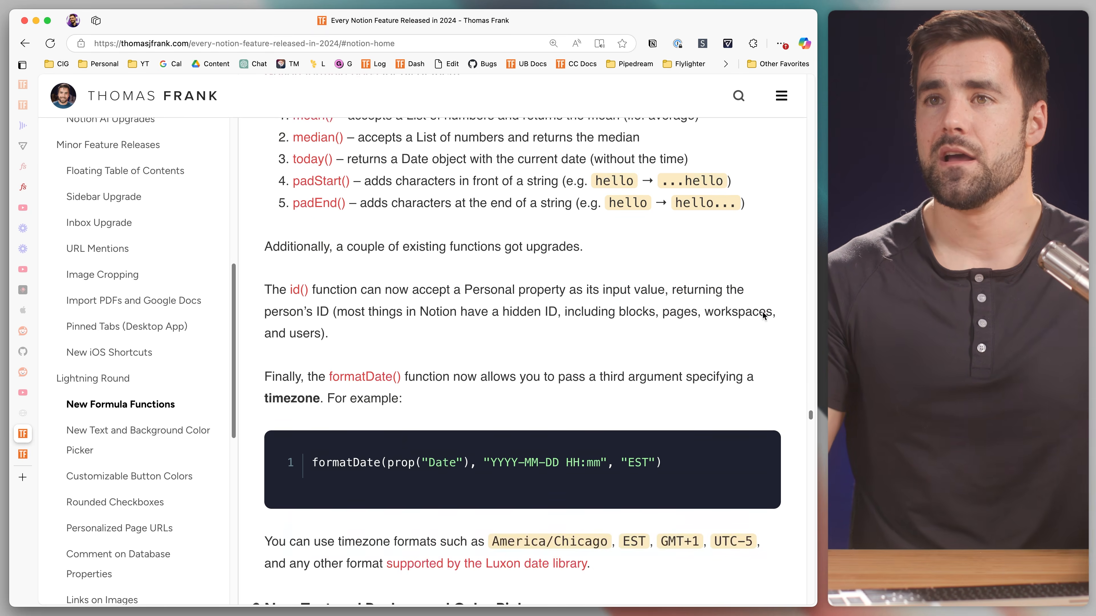
left_click_drag(477, 258, 134, 203)
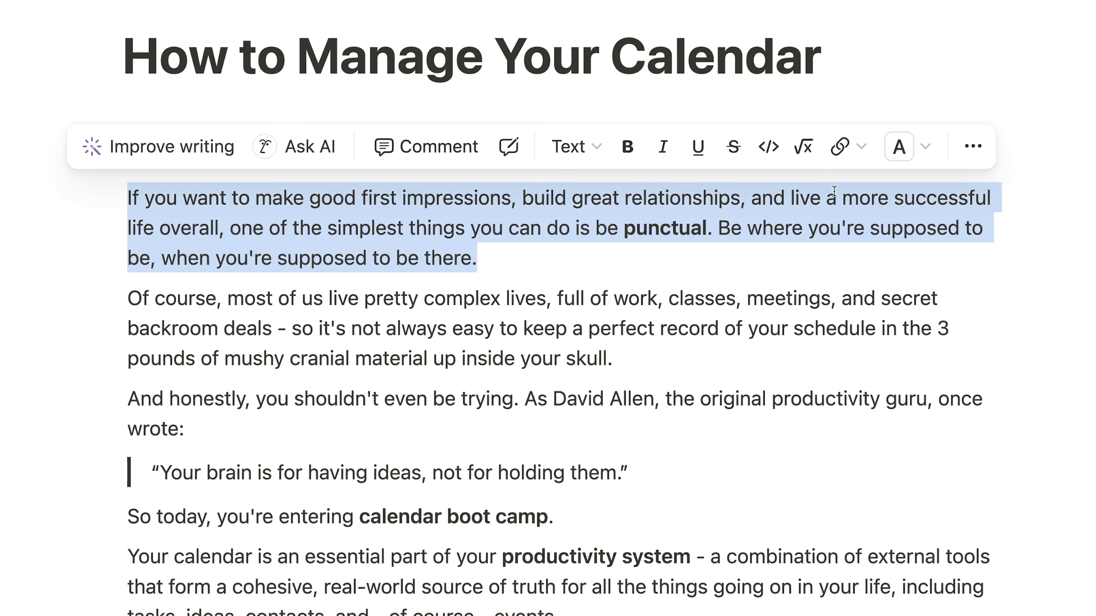
left_click(899, 148)
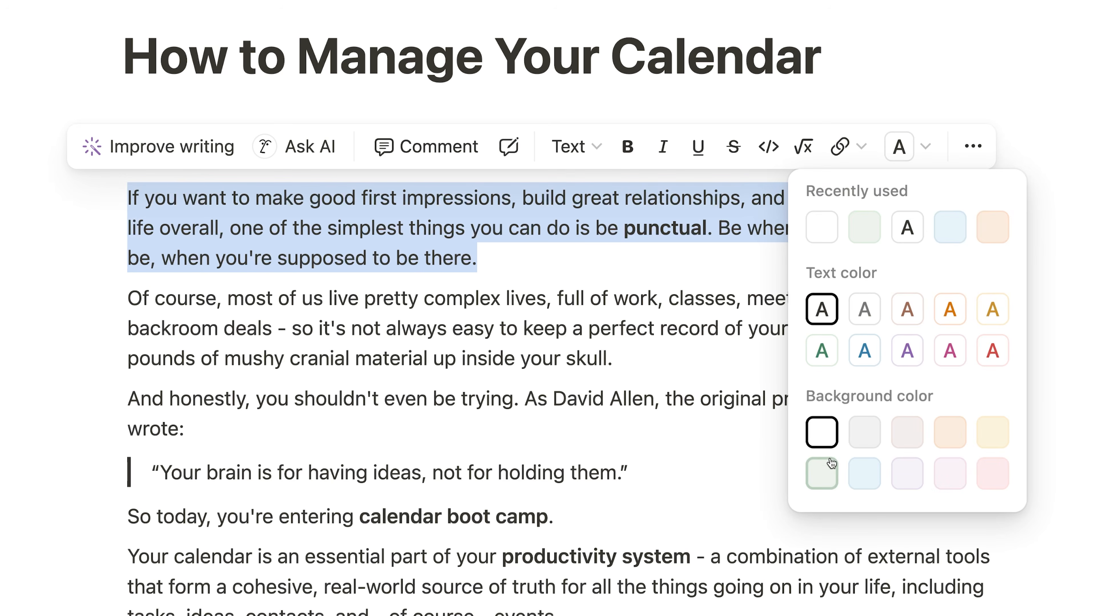
left_click(823, 474)
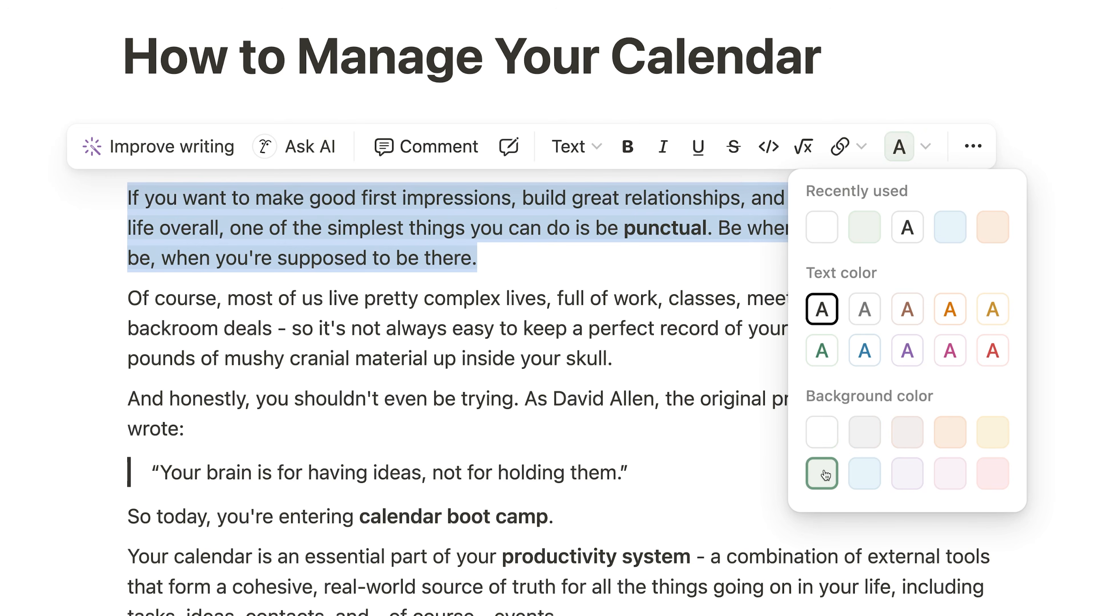
left_click(908, 309)
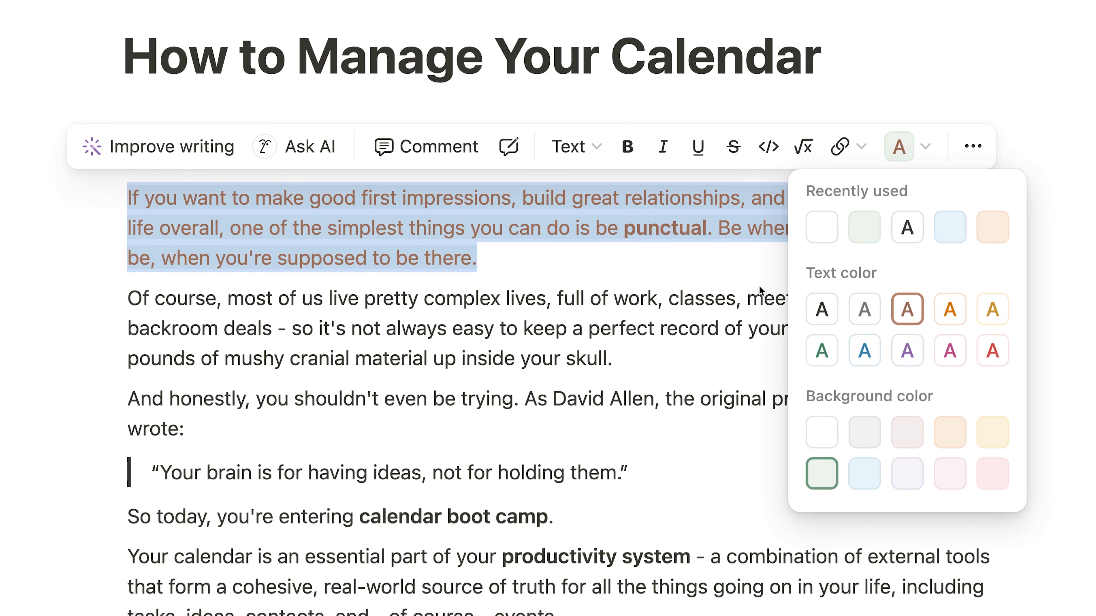
left_click(754, 359)
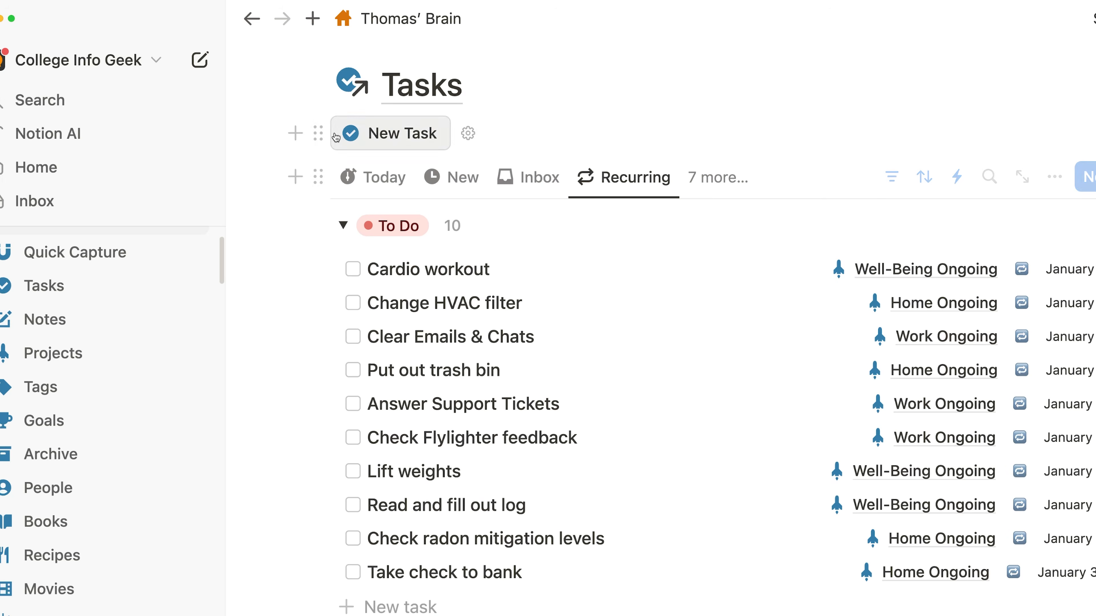
Examine the text and background color options available for the New Task button, and leave its color as is.
left_click(320, 130)
mouse_move(224, 327)
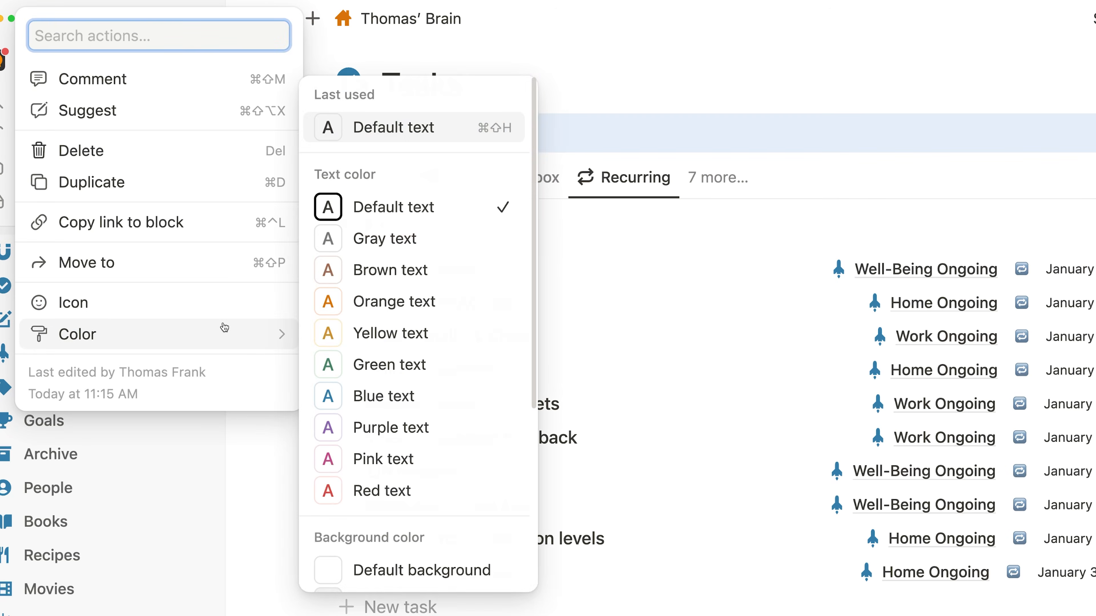
scroll(494, 337, "down", 5)
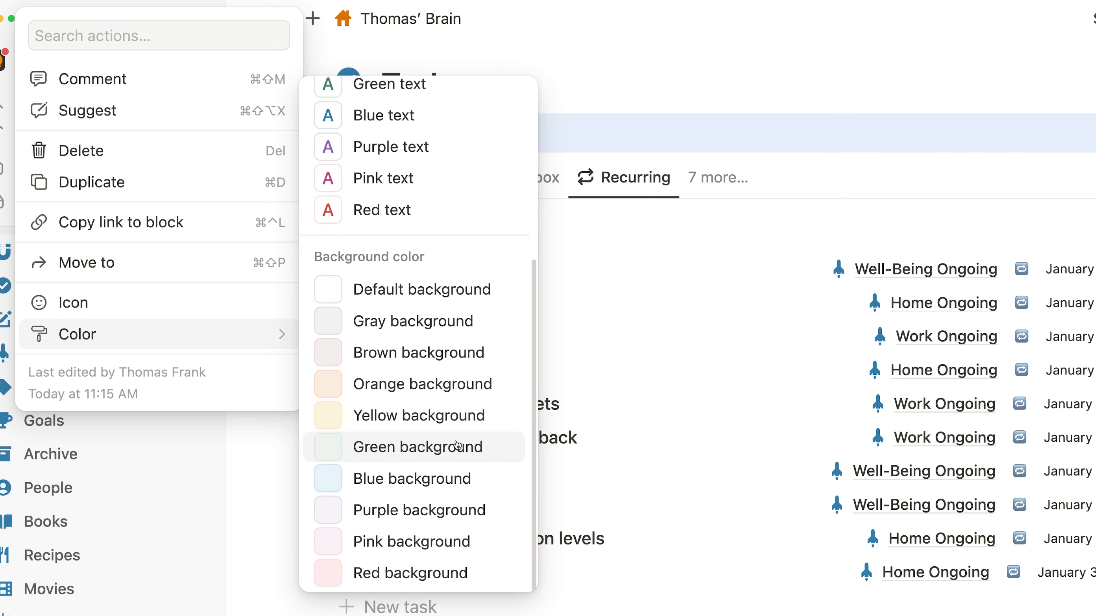
key("Escape")
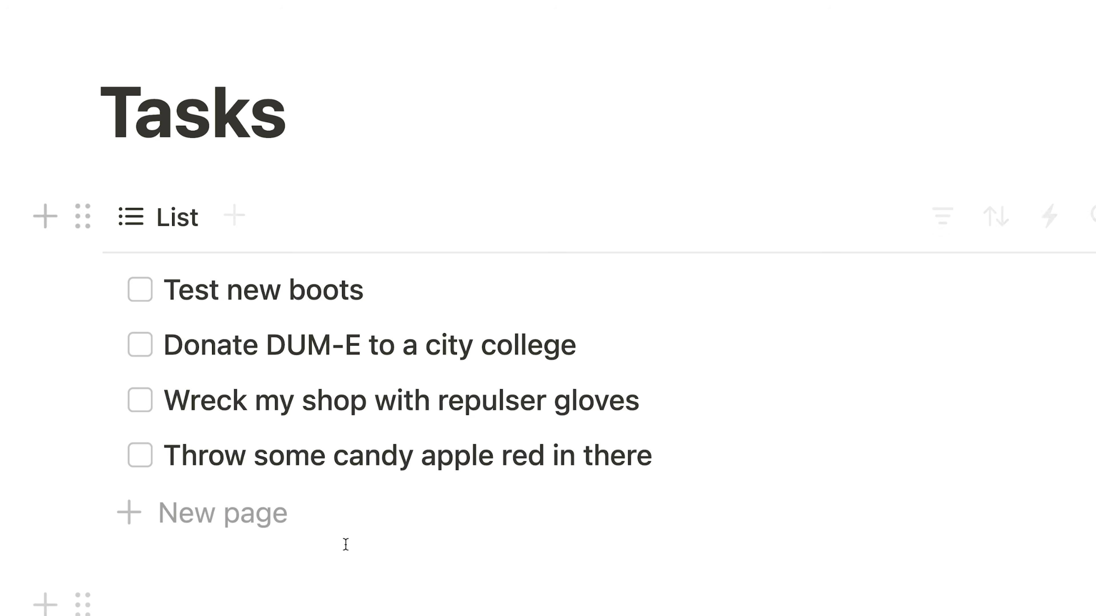
Mark the tasks Test new boots, Donate DUM-E to a city college and Wreck my shop with repulser gloves as done.
left_click(141, 289)
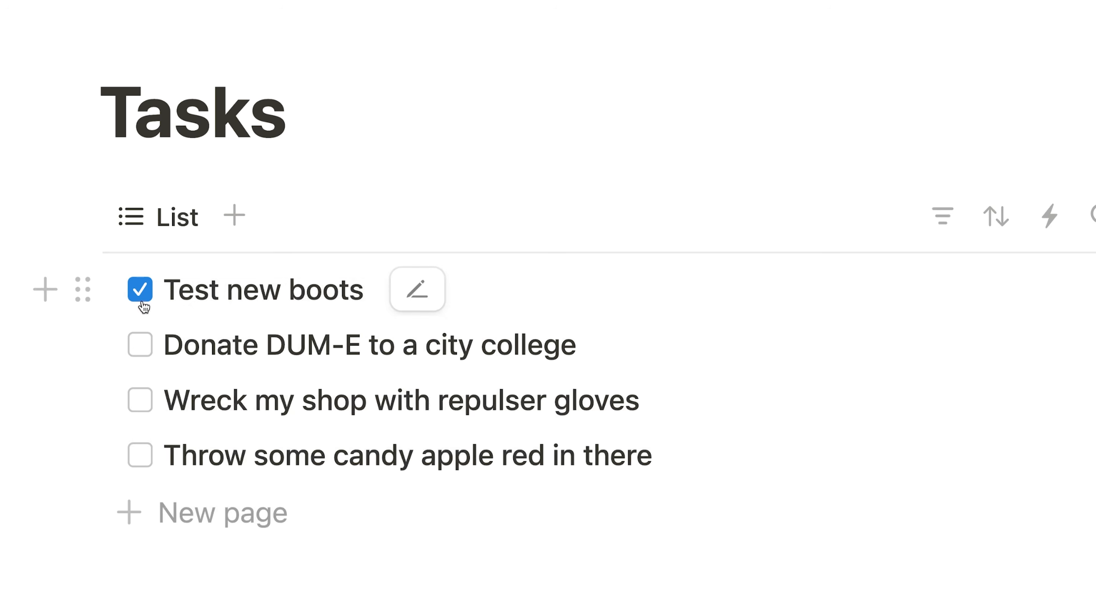
left_click(142, 357)
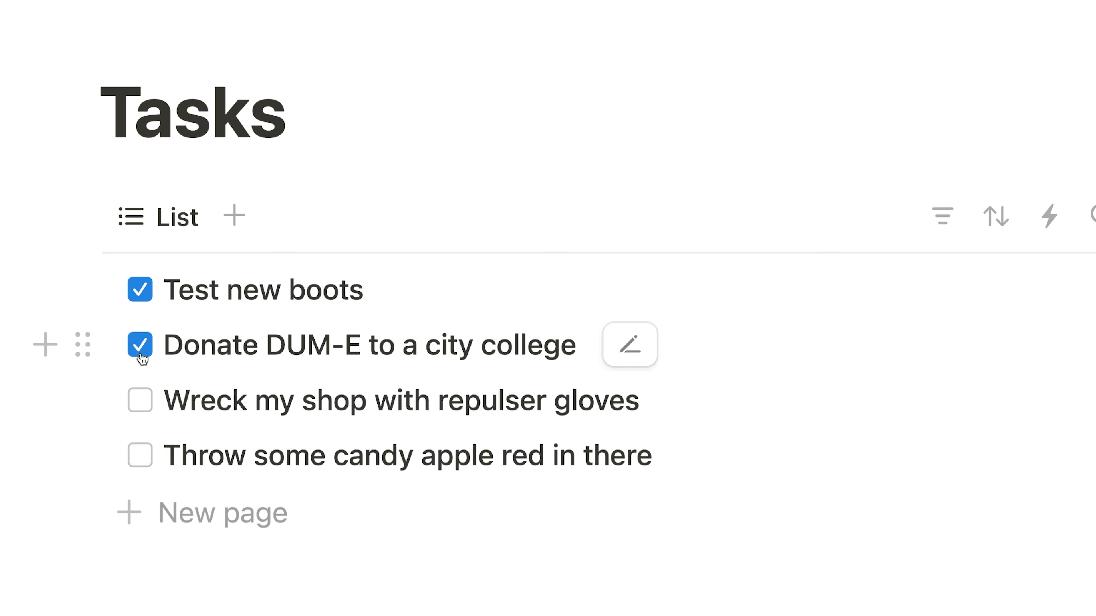
left_click(140, 400)
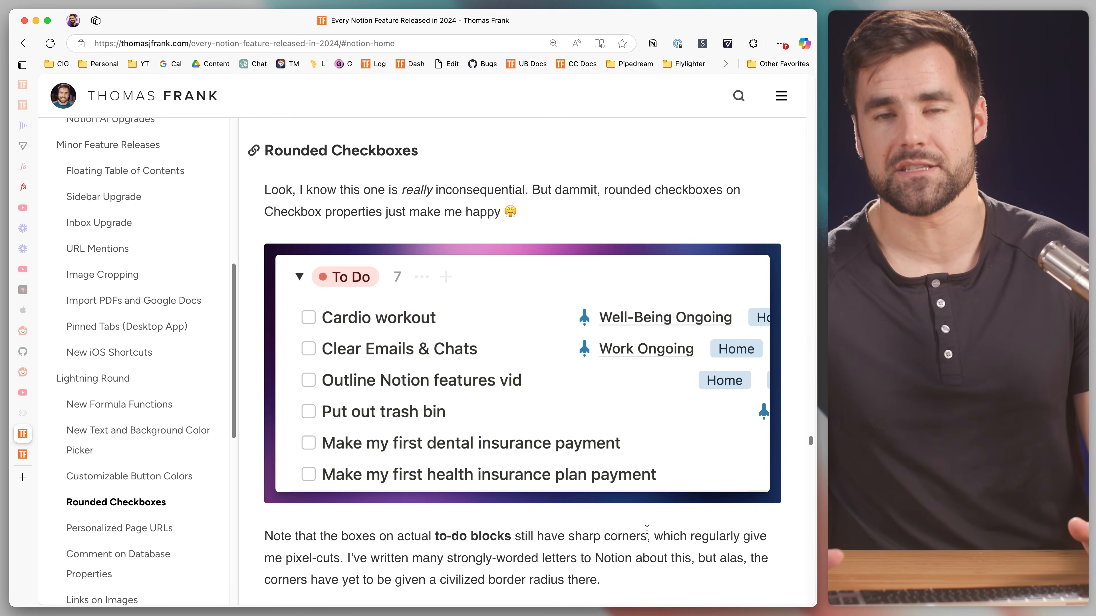
Review the article's Personalized Page URLs section and open the published Weighted Scores page's URL slug for editing.
scroll(789, 449, "down", 10)
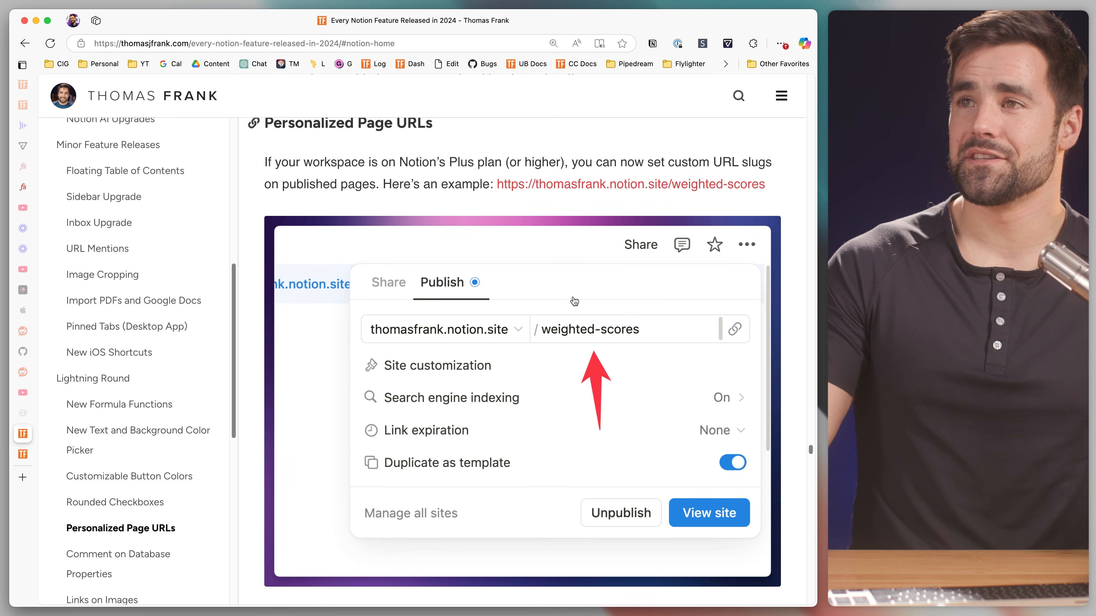
scroll(790, 350, "down", 1)
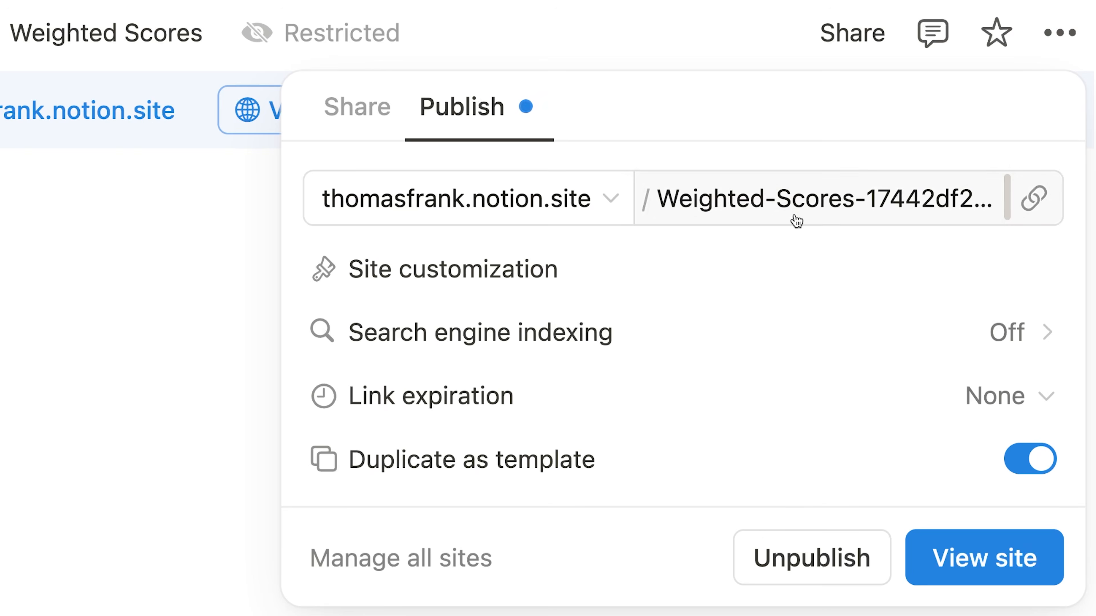
left_click(795, 216)
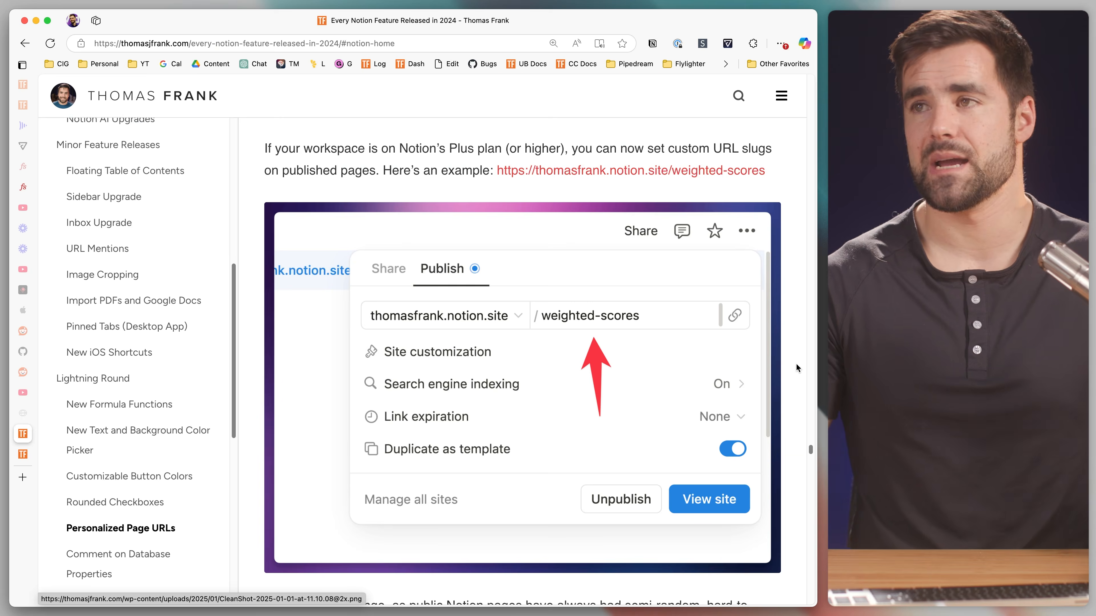
Comment "Prior to Gen 2, Magnemite was just an electric Pokemon." on Magnemite's Type value in the Pokédex table.
scroll(796, 363, "down", 12)
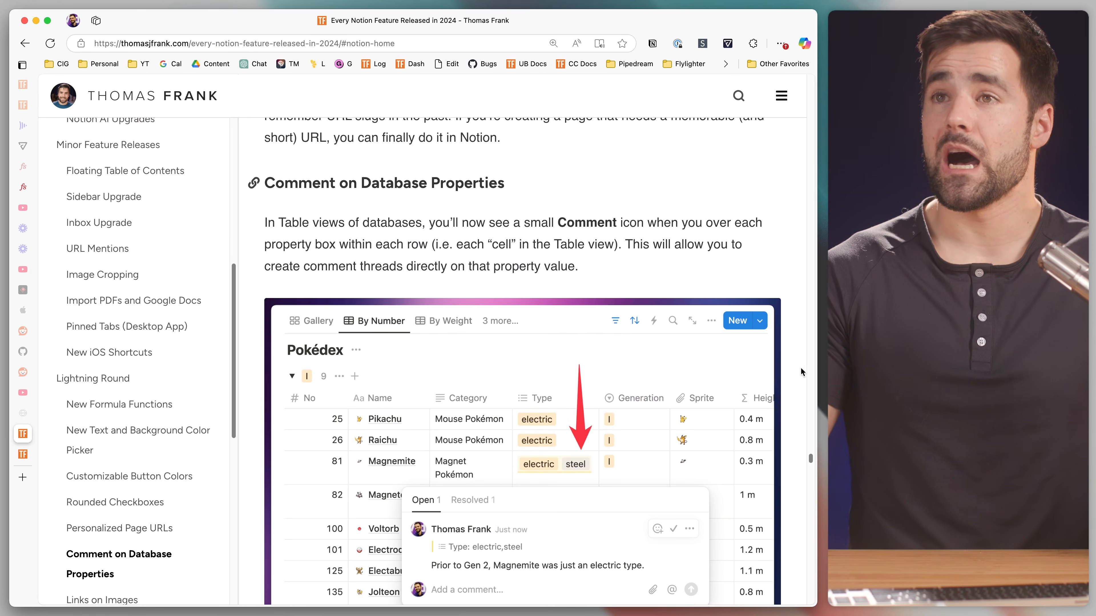
scroll(801, 366, "down", 2)
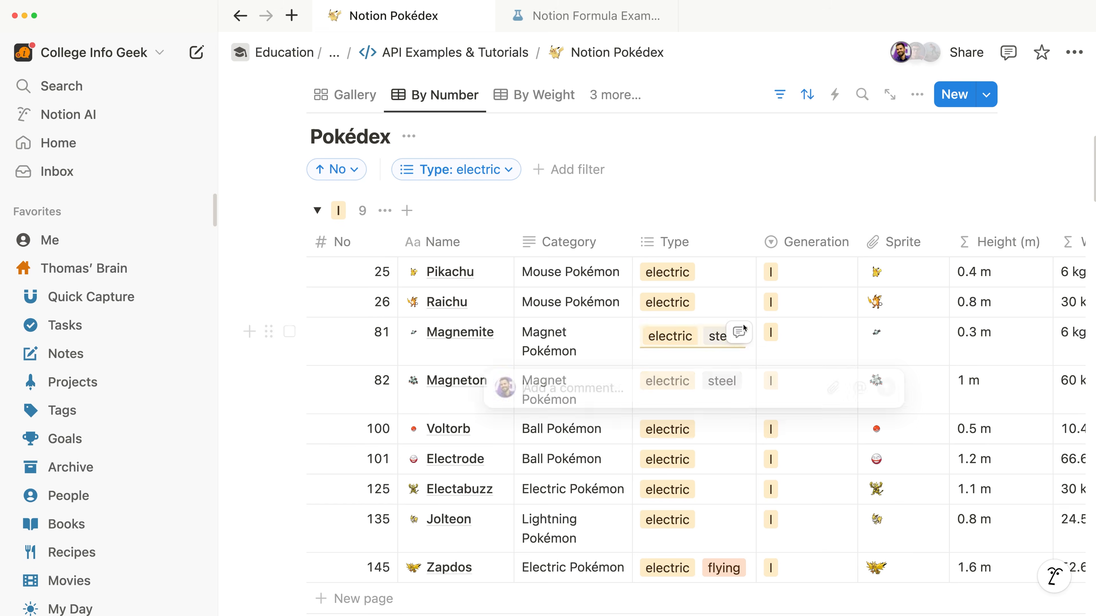
type("Prior to Gen 2, Magnemite was just an electric Pokemon.")
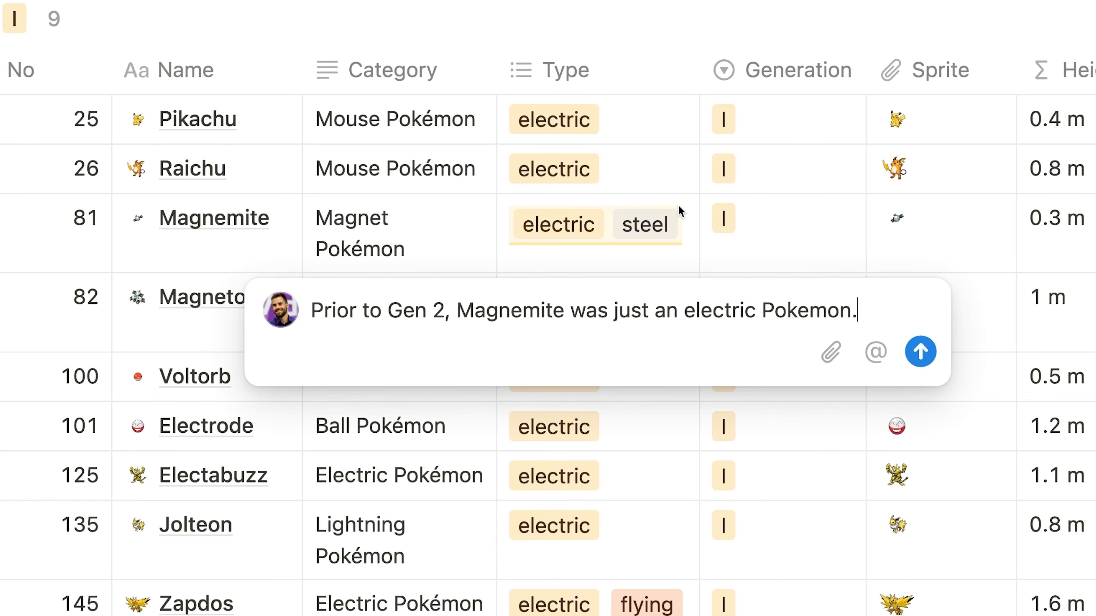
left_click(919, 358)
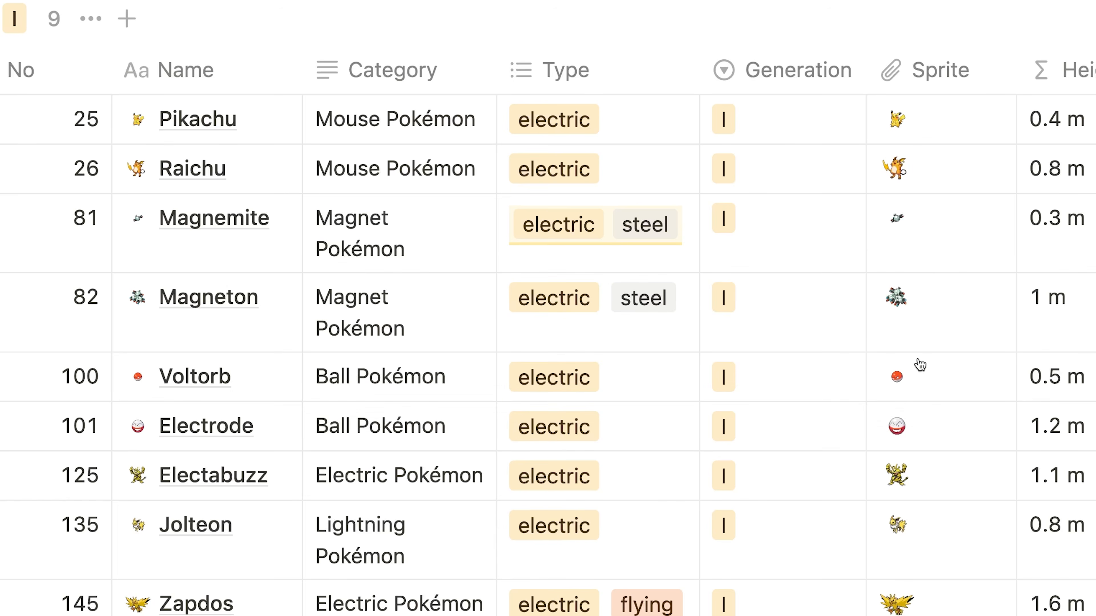
left_click(730, 334)
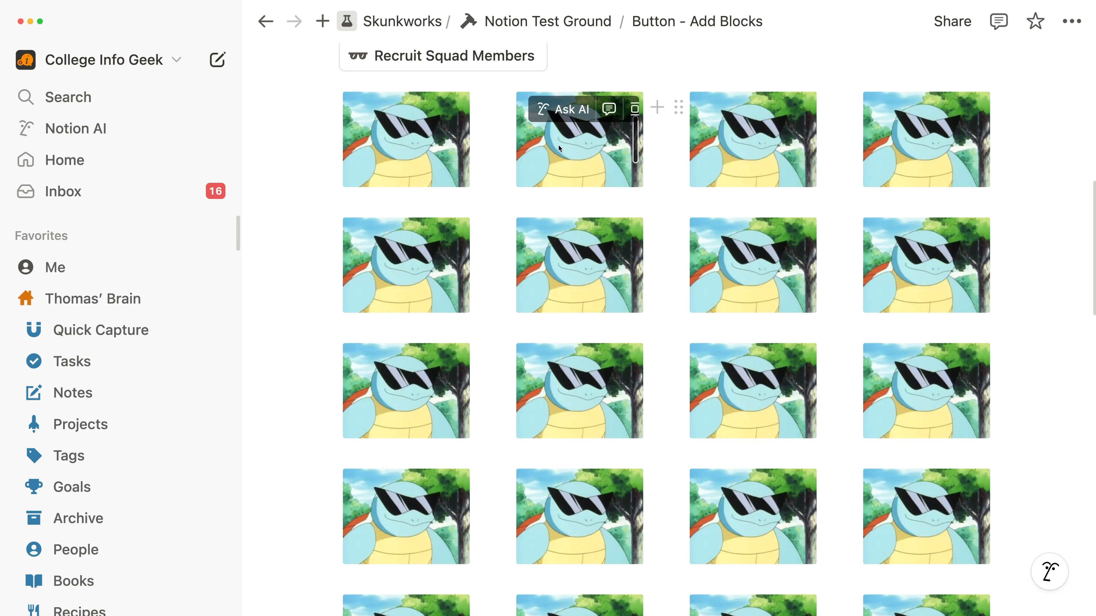
right_click(559, 148)
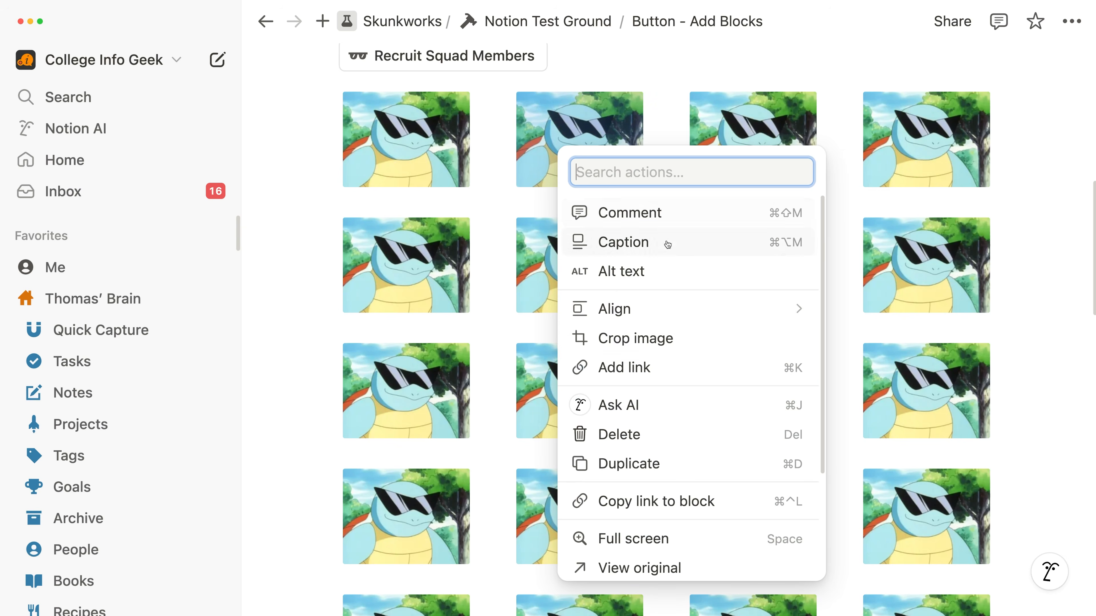
left_click(661, 374)
type("https://bulbapedia.bulbagarden.net/wiki/Squirtle_Squad")
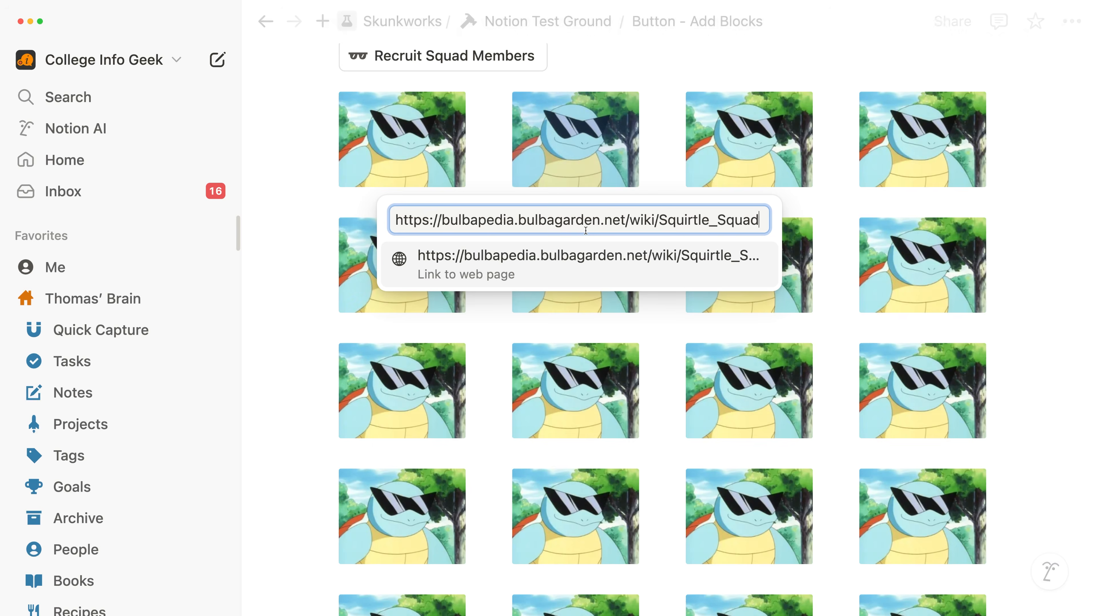
left_click(593, 277)
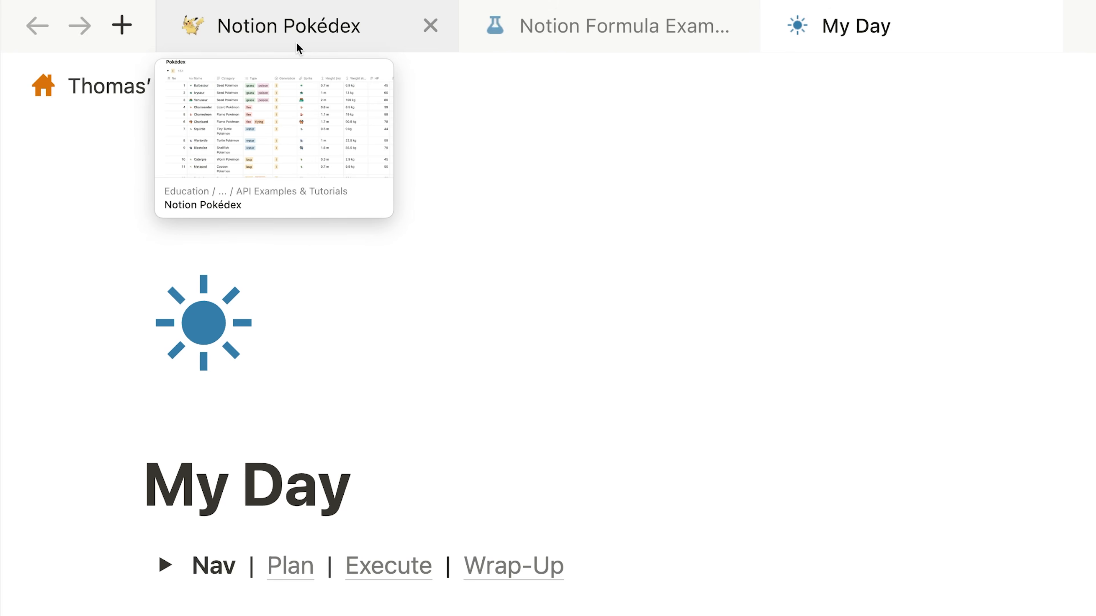
Switch to the open Notion Pokédex page, then to Notion Formula Examples, and preview the My Day page.
left_click(297, 42)
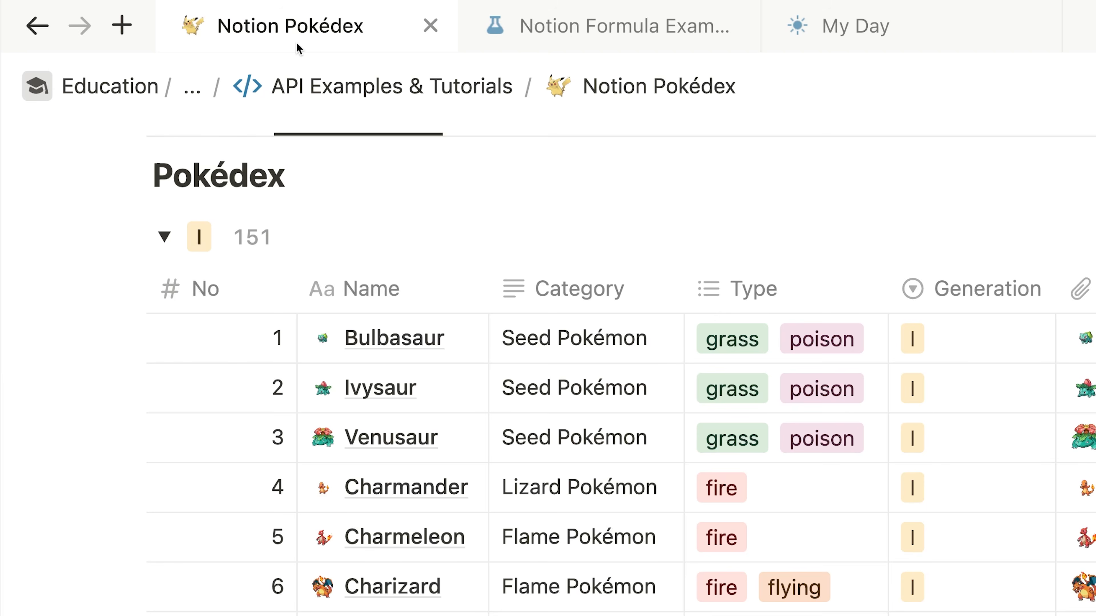
left_click(561, 42)
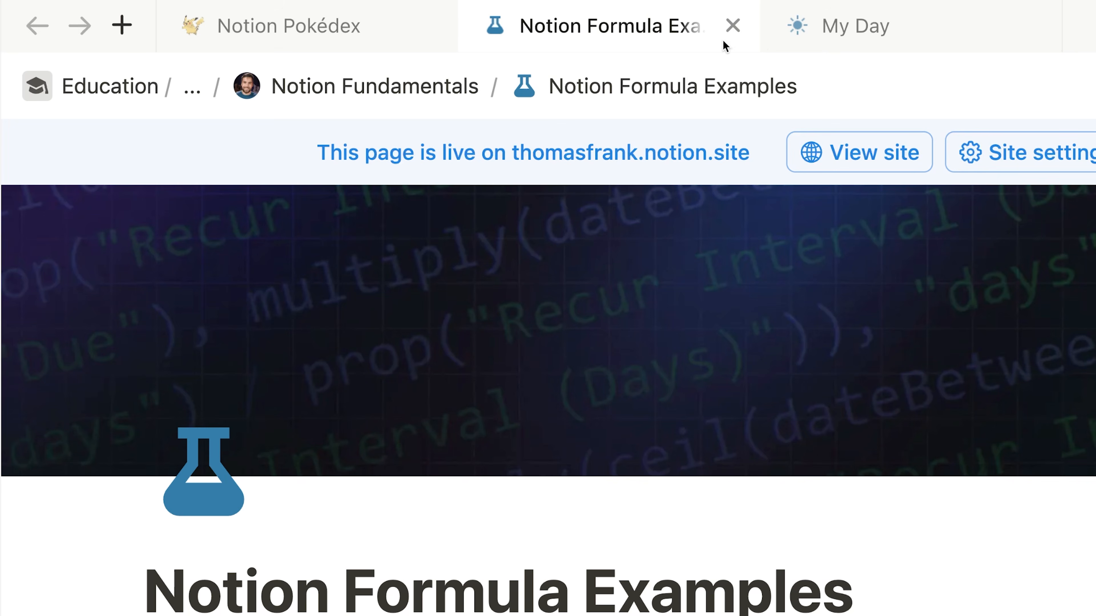
mouse_move(884, 39)
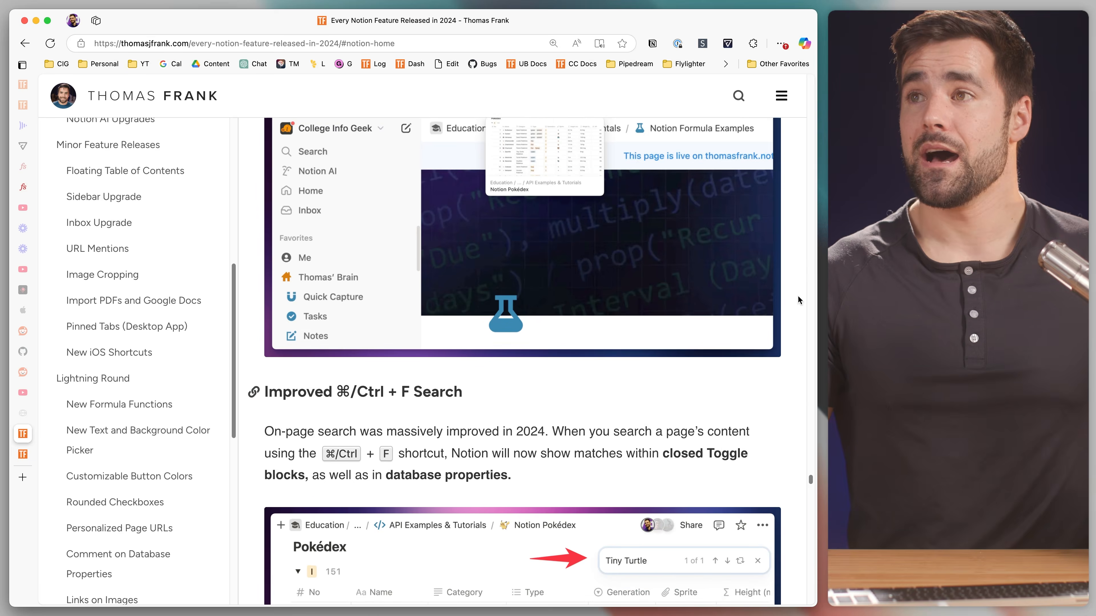
Review the article's improved search section and start an on-page search in the Notion Pokédex page.
scroll(796, 298, "down", 5)
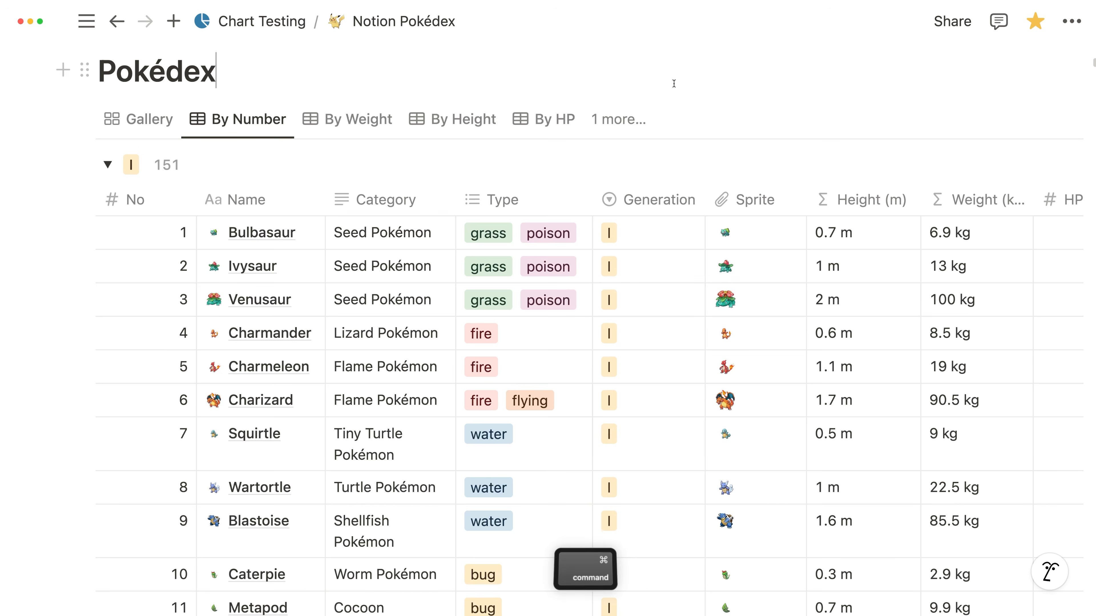
key("super+f")
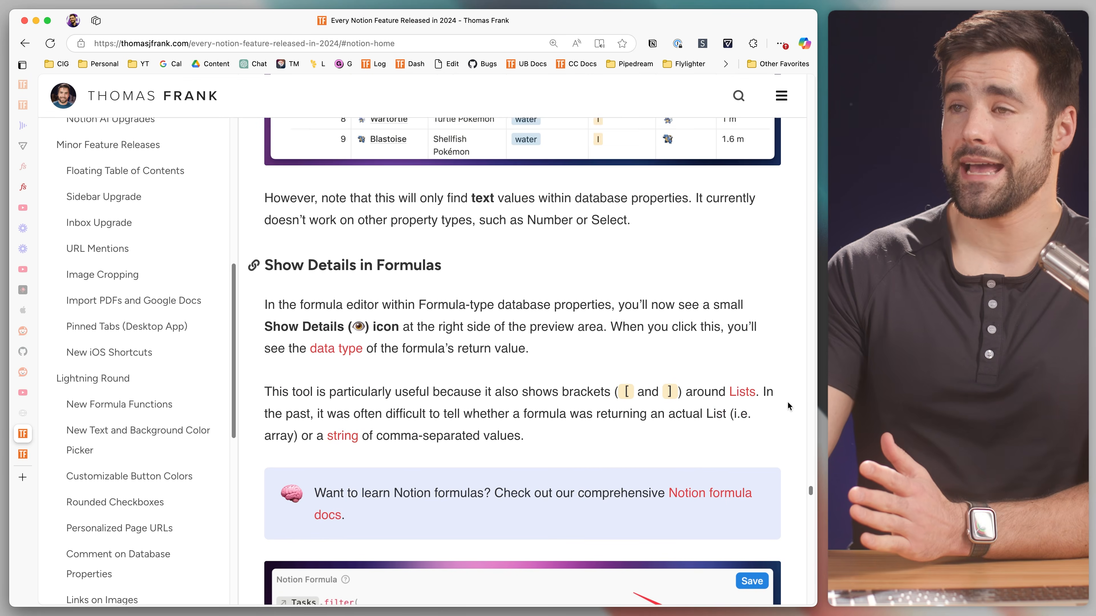
Show the result details of the formula listing Luffy, Nami, Sanji, Chopper and Zoro, and append a .join() with a comma separator.
scroll(787, 401, "down", 3)
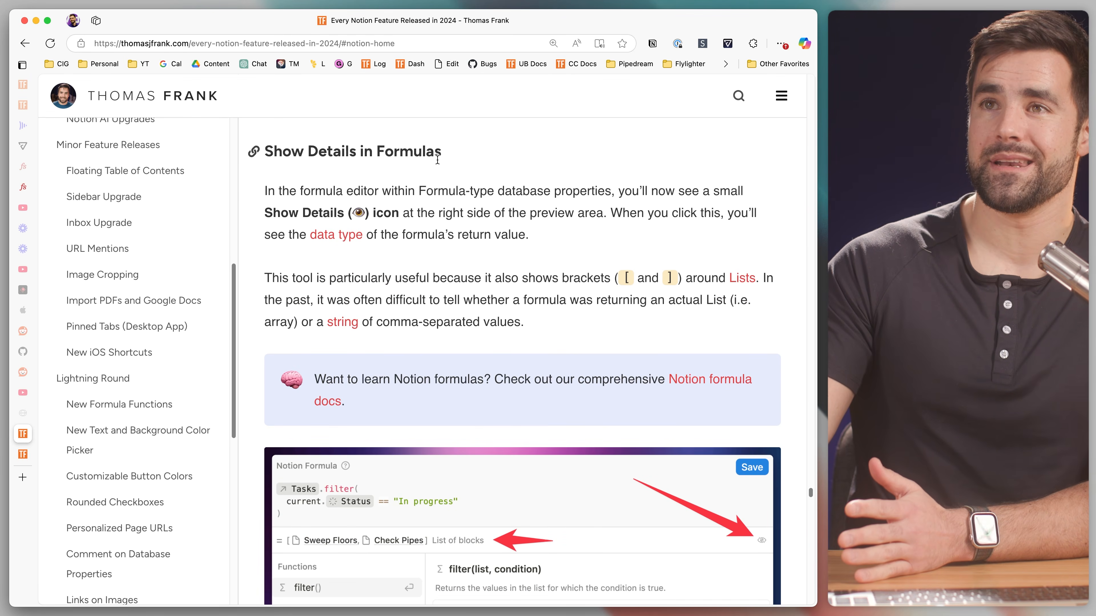
scroll(797, 299, "down", 3)
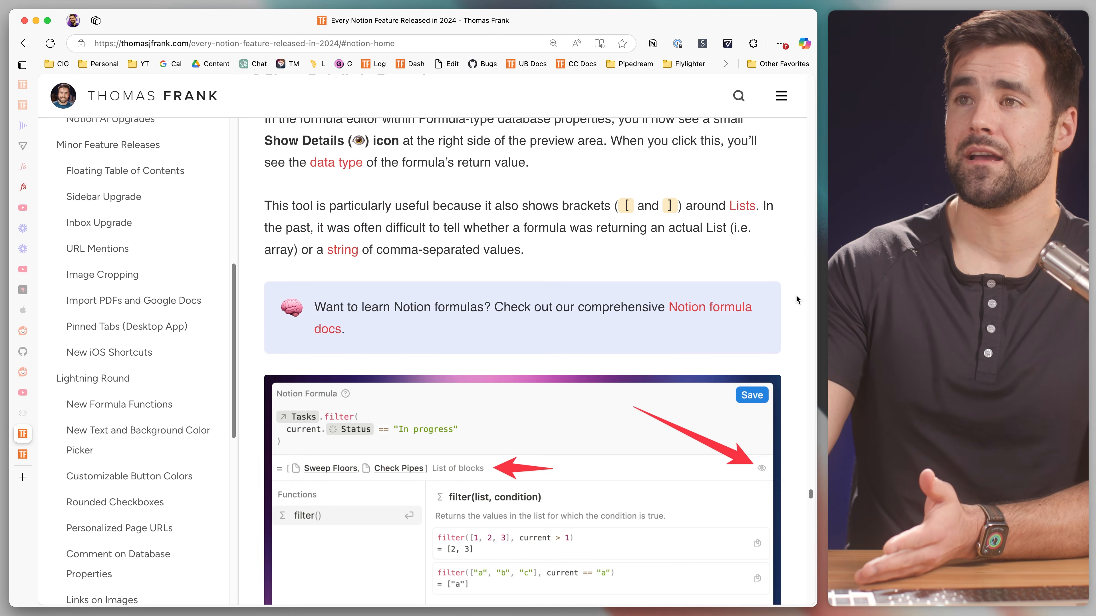
scroll(797, 299, "down", 4)
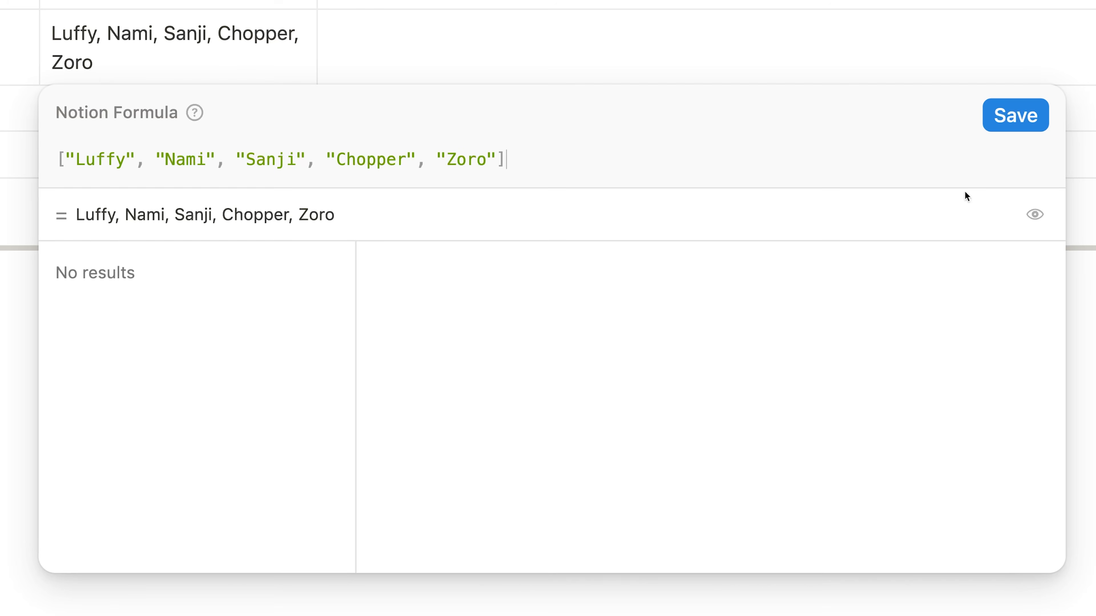
left_click(1032, 219)
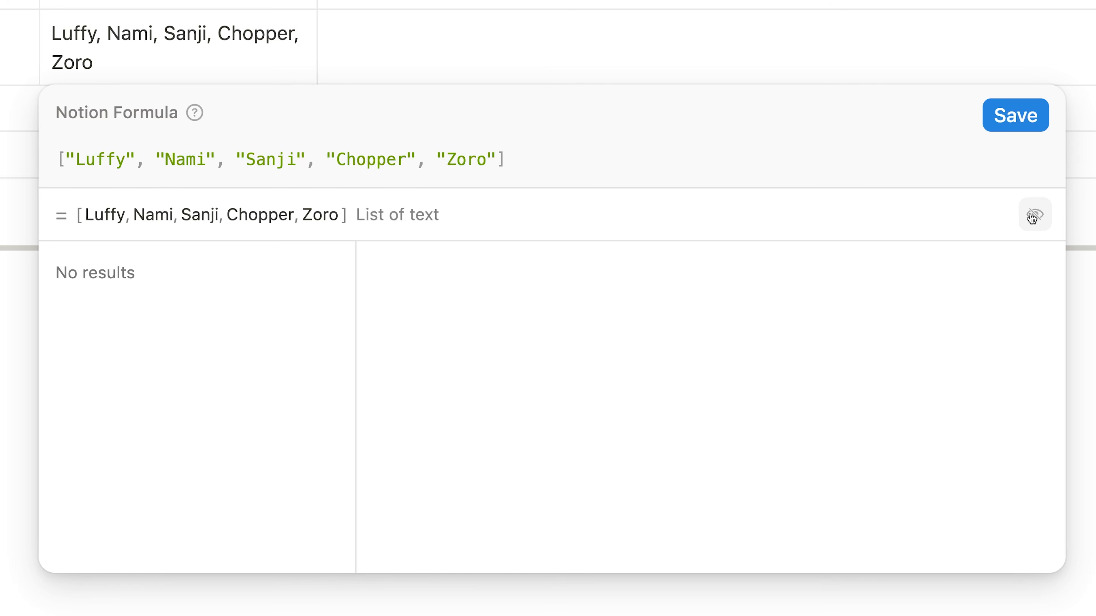
type(".join(\",")
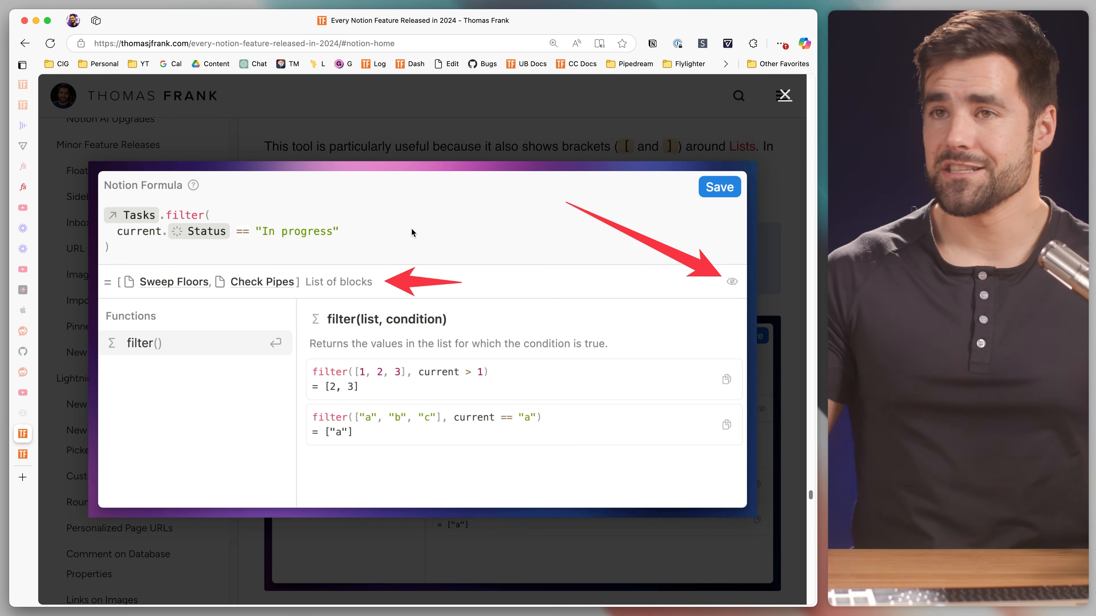
Turn on Show full URL for the URL property in the Published view of Content Projects, and turn it off again.
left_click(522, 126)
scroll(717, 328, "down", 5)
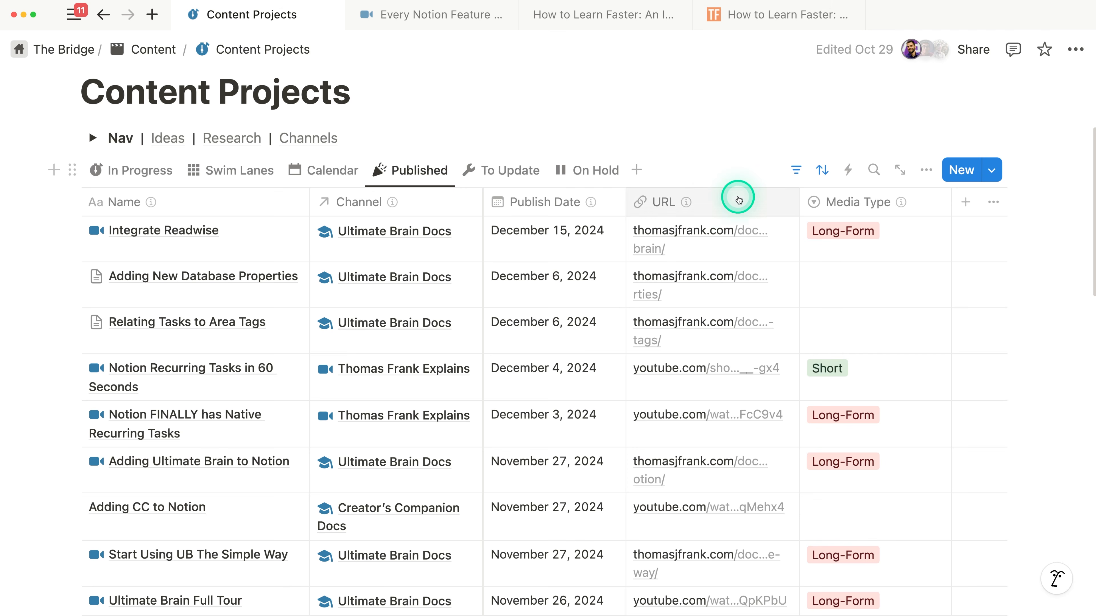
left_click(738, 199)
left_click(755, 264)
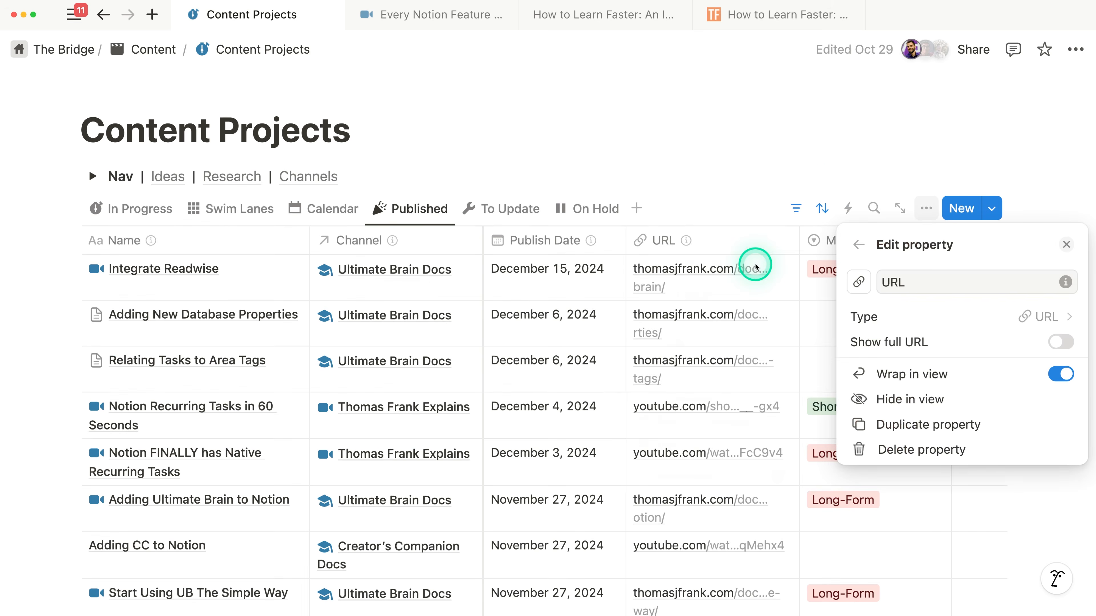
left_click(1033, 298)
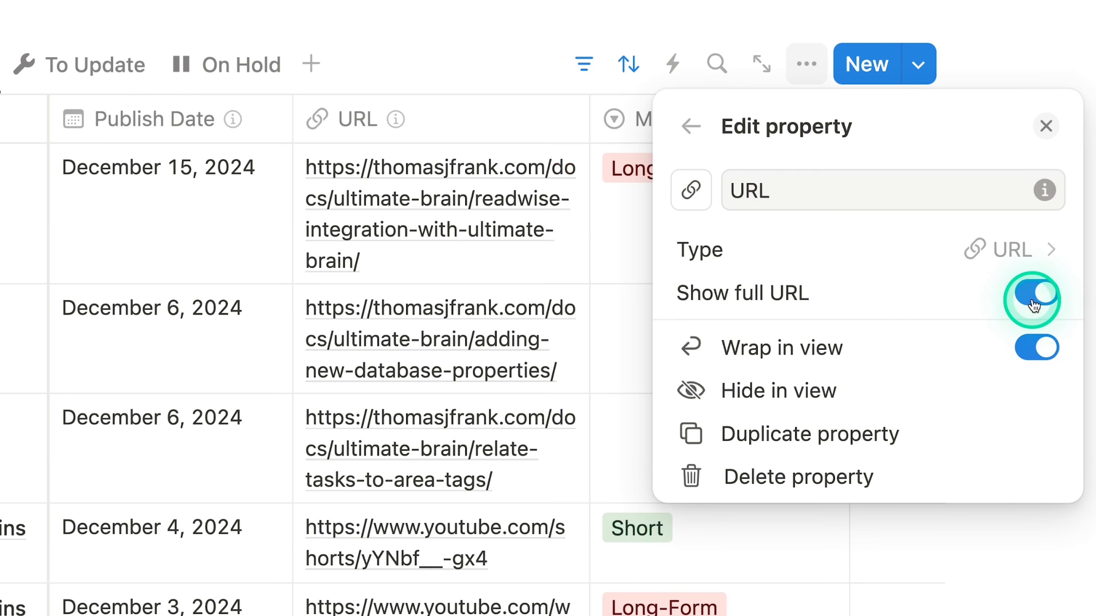
left_click(1034, 302)
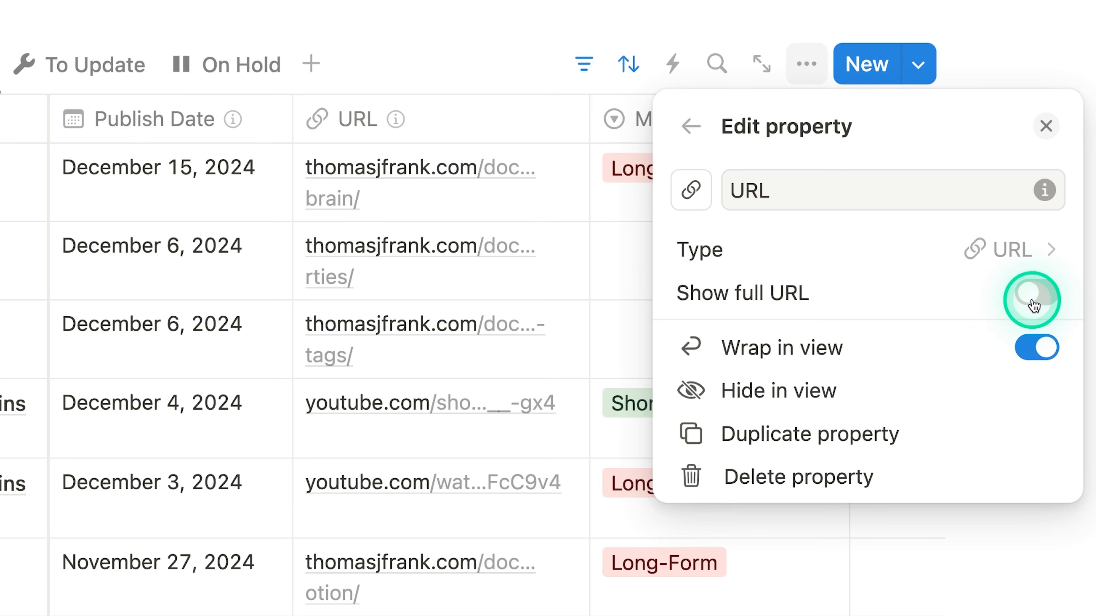
Hide weekends in the layout of the Content Projects Calendar view.
left_click(922, 83)
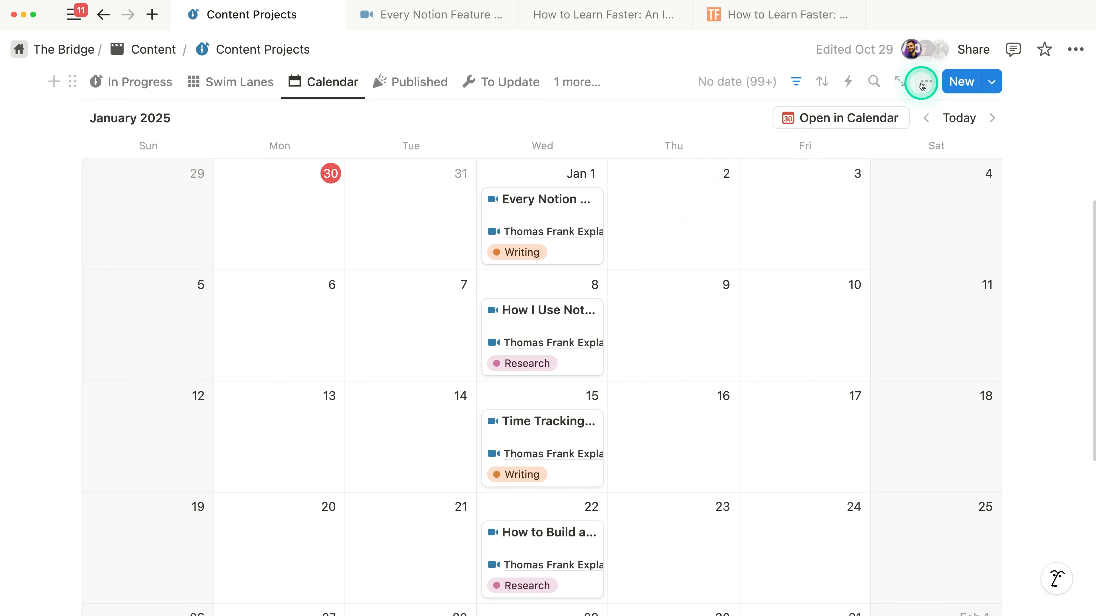
left_click(952, 207)
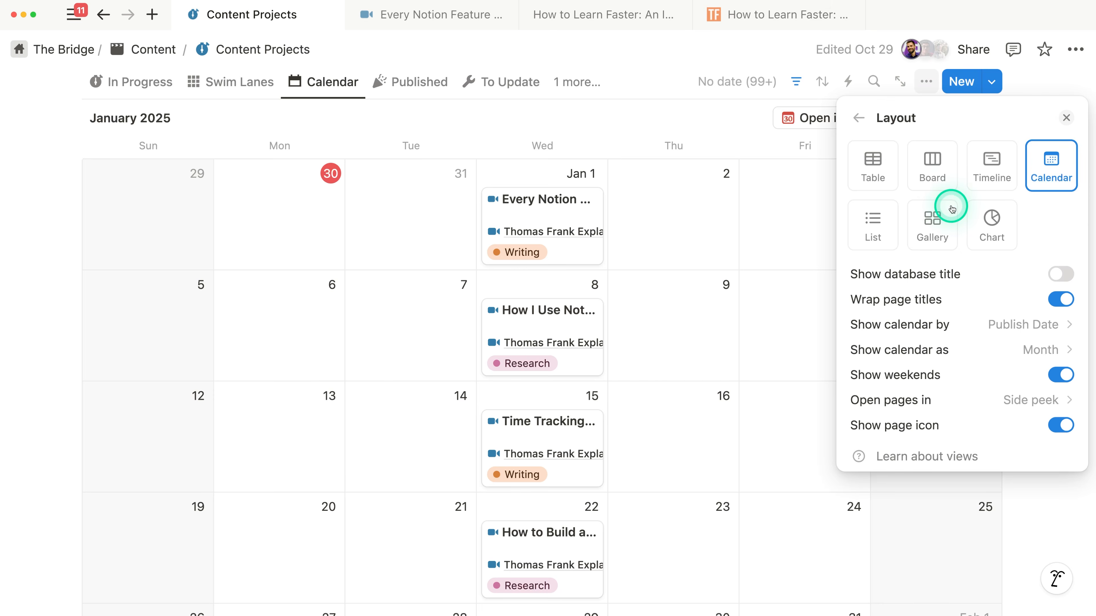
left_click(1060, 375)
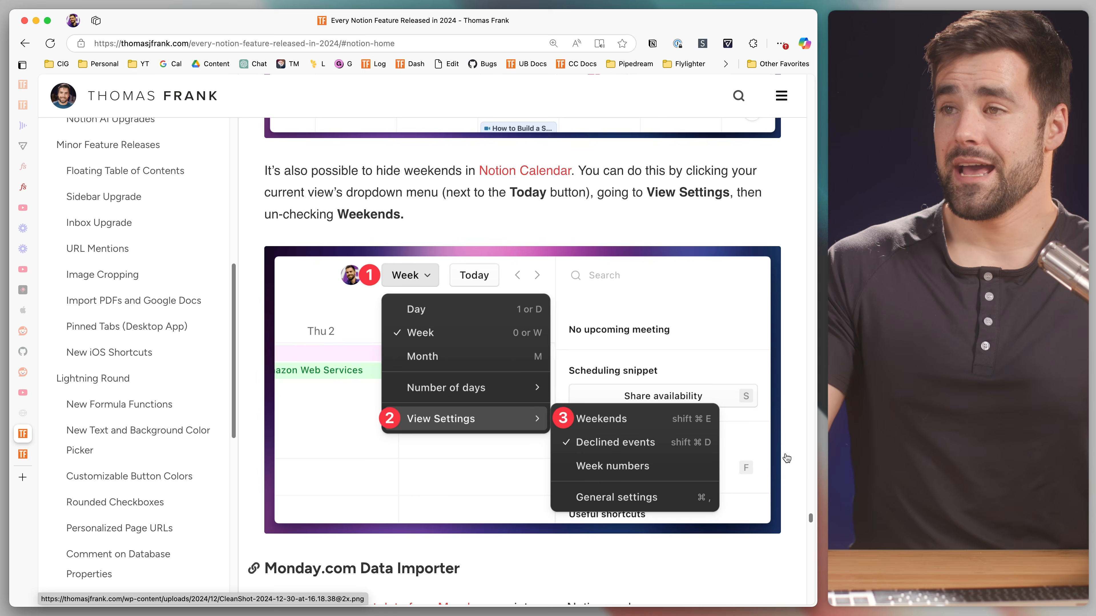
Read the article's sections on hiding weekends in Notion Calendar, the Monday.com Data Importer and Tools I Released.
scroll(802, 469, "down", 3)
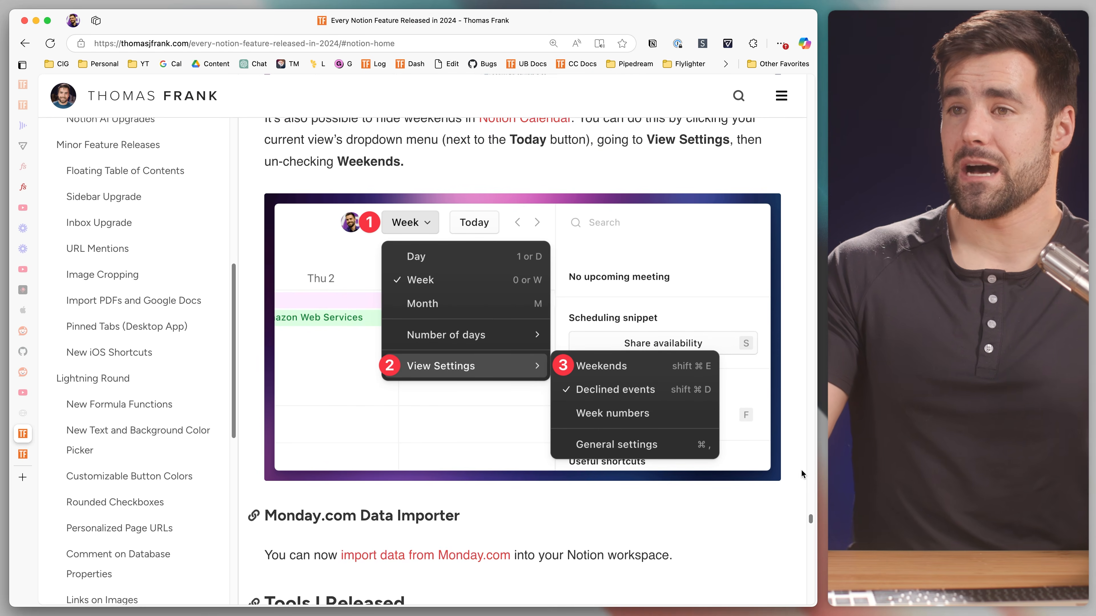
scroll(800, 472, "down", 2)
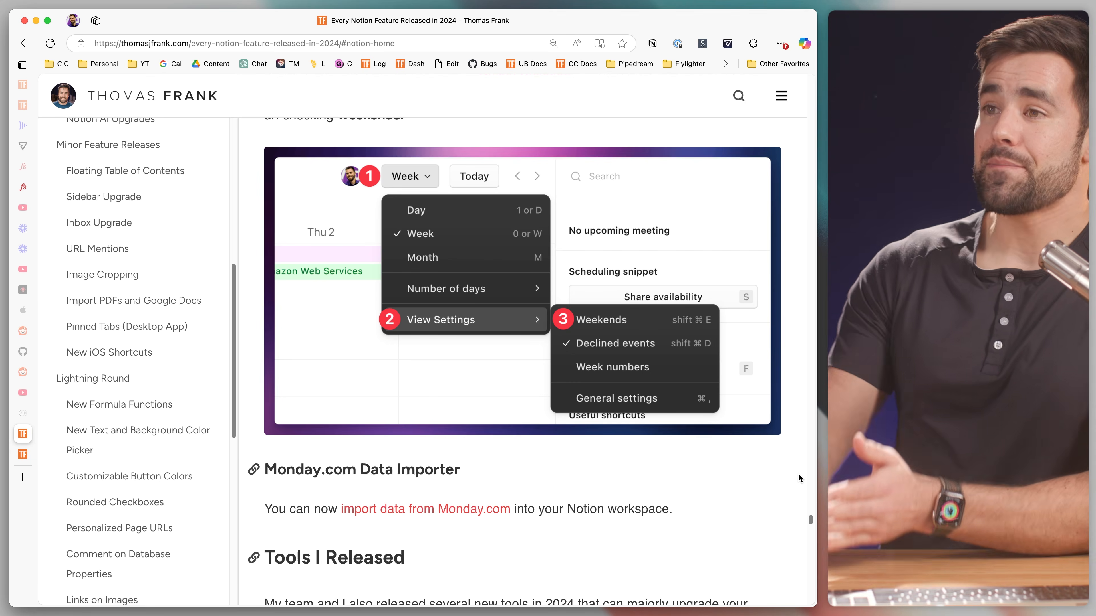
scroll(803, 457, "down", 2)
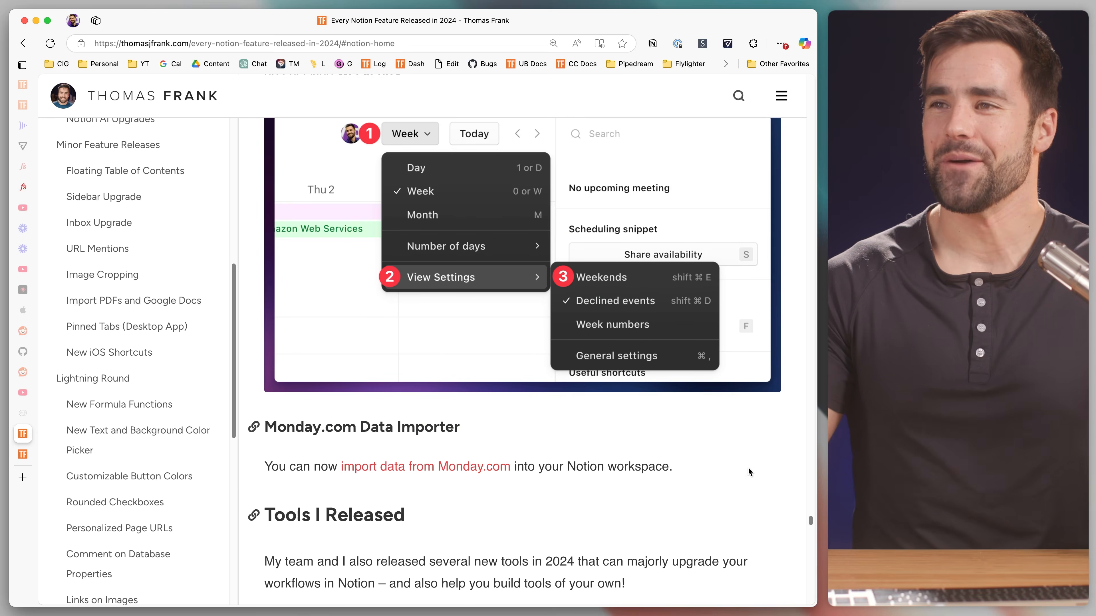
scroll(784, 466, "down", 15)
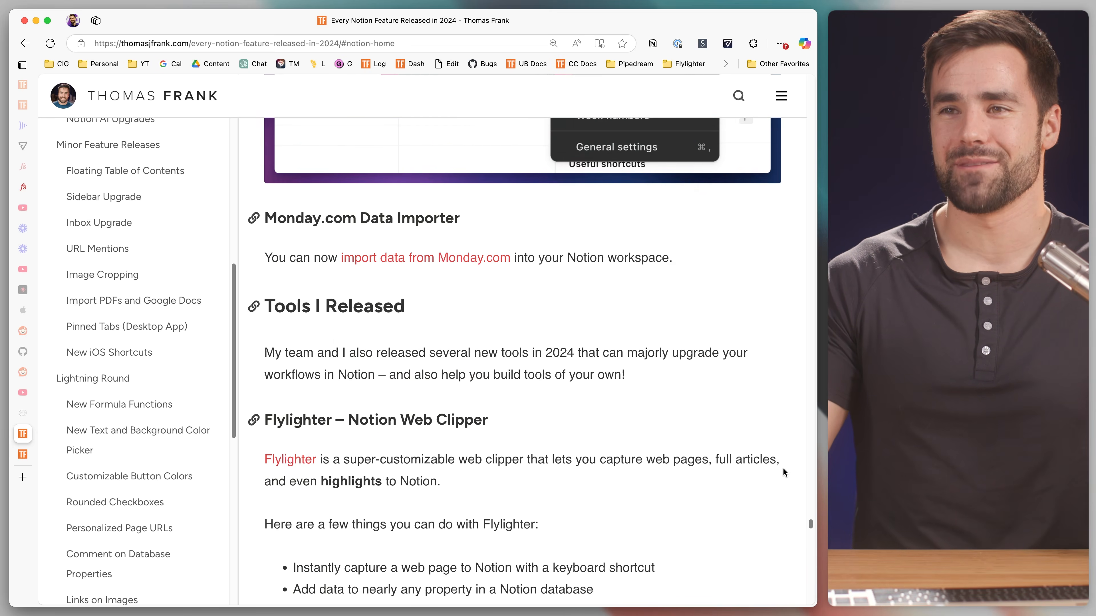
Highlight the quotation below the two marked paragraphs of the spaced repetition article so the Note Inbox capture includes it.
scroll(783, 468, "down", 3)
scroll(788, 469, "up", 3)
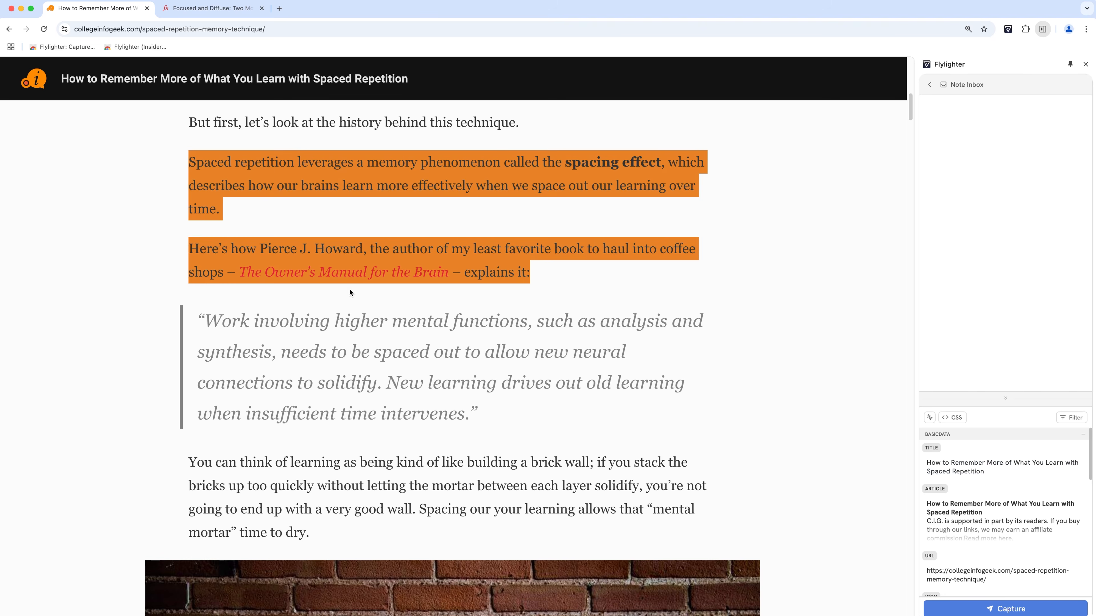
left_click_drag(350, 289, 496, 404)
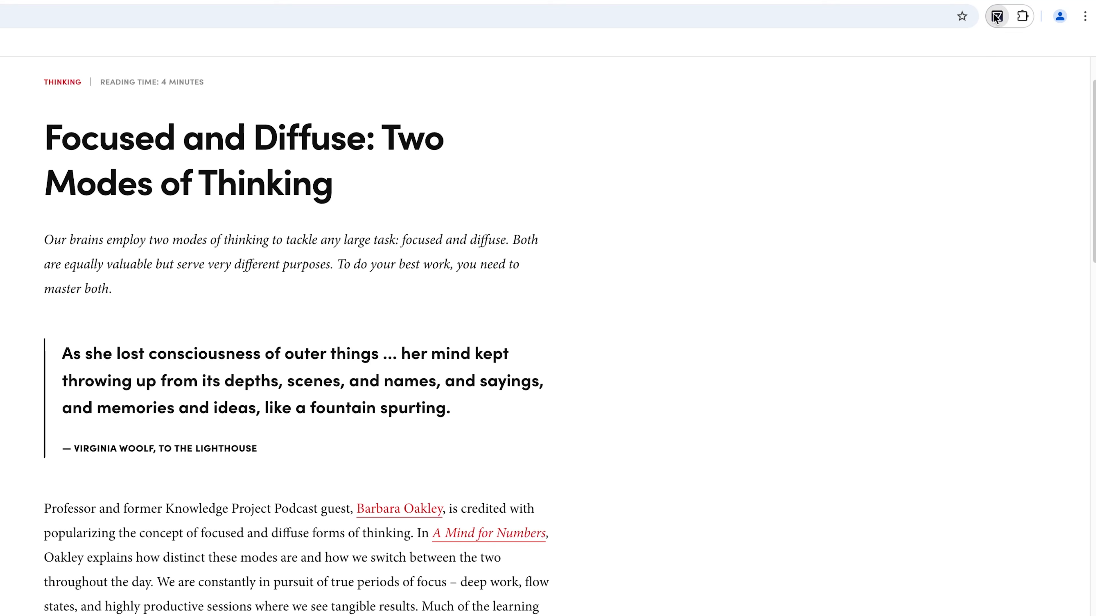
Capture "Focused and Diffuse: Two Modes of Thinking" to Notes [T3] with Flylighter's Full Article flow, and view the captured page in Notion.
left_click(995, 14)
left_click(839, 272)
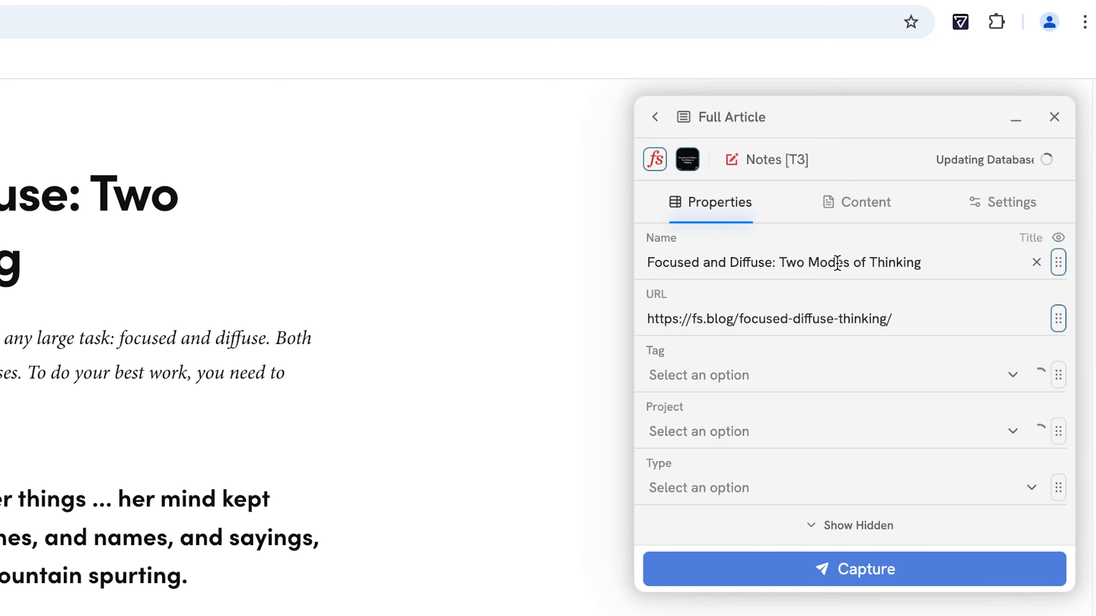
left_click(876, 201)
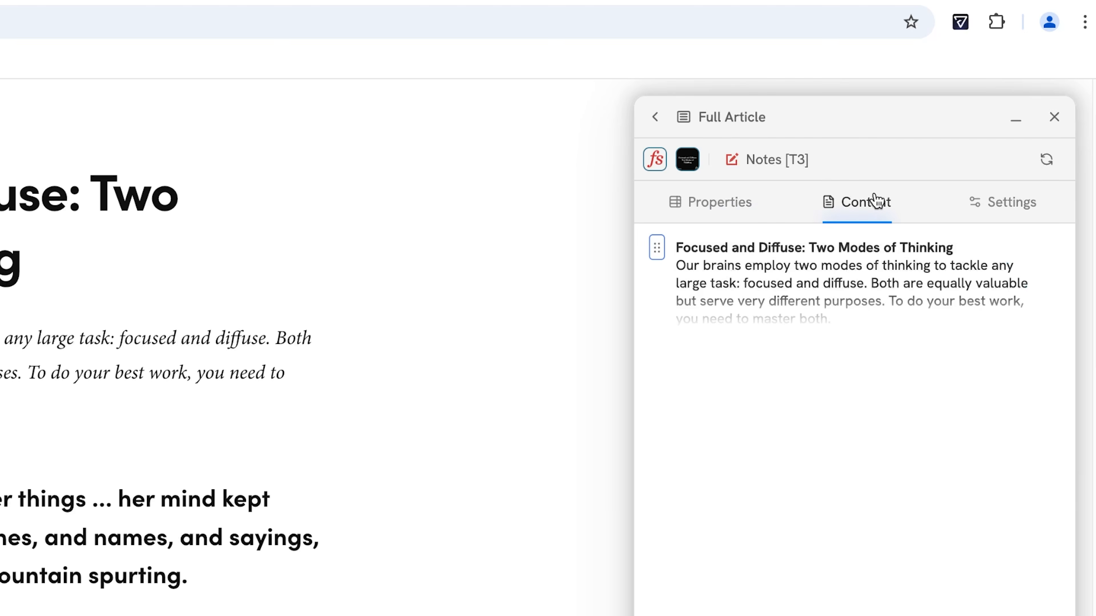
key("ctrl+Return")
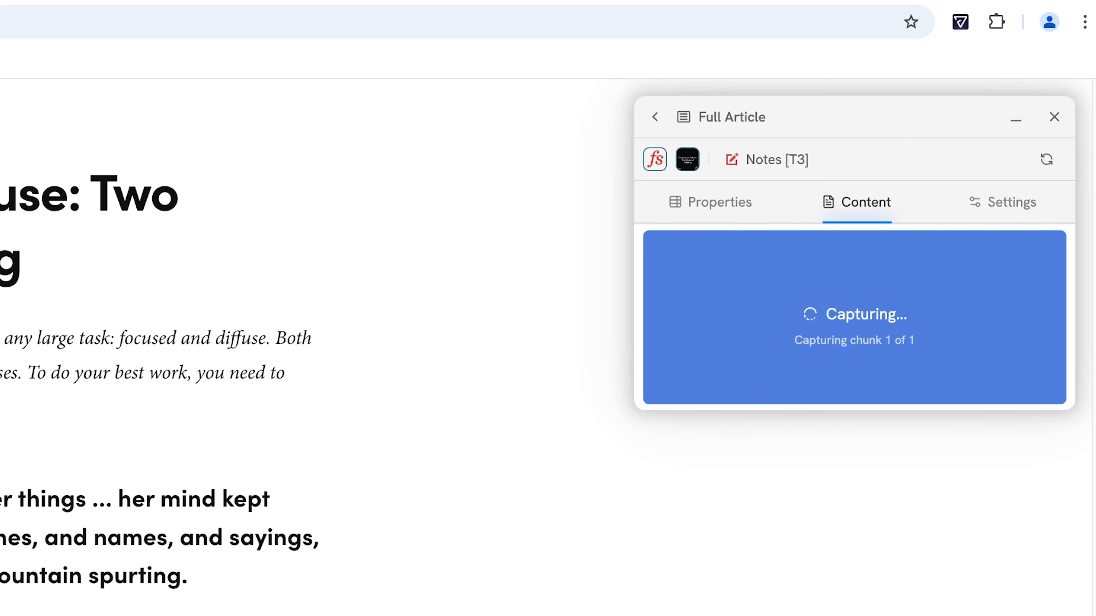
left_click(854, 331)
scroll(917, 254, "down", 3)
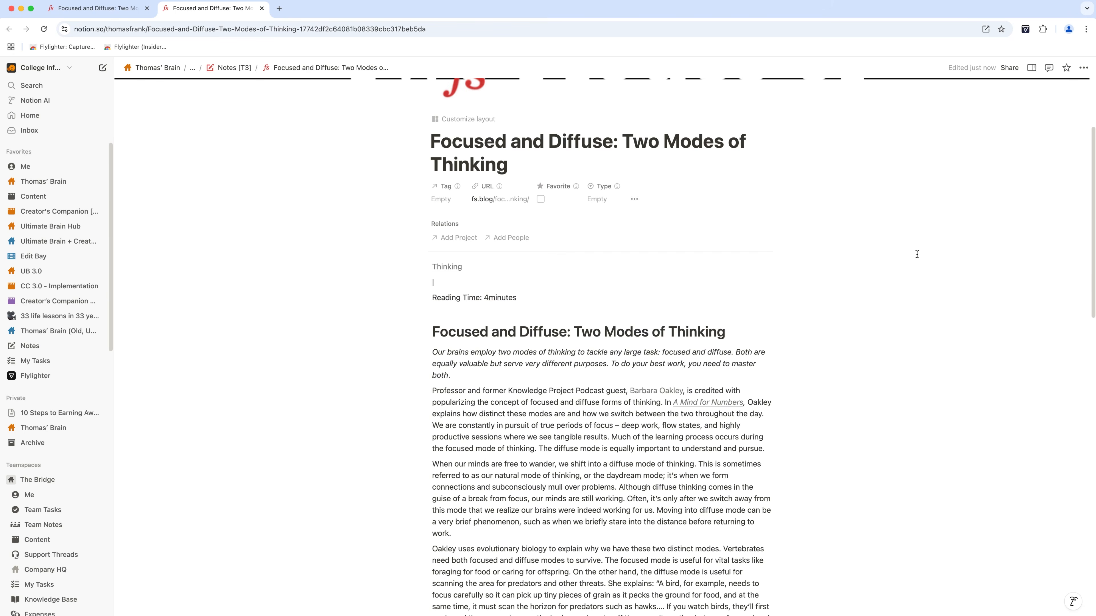
scroll(917, 254, "down", 10)
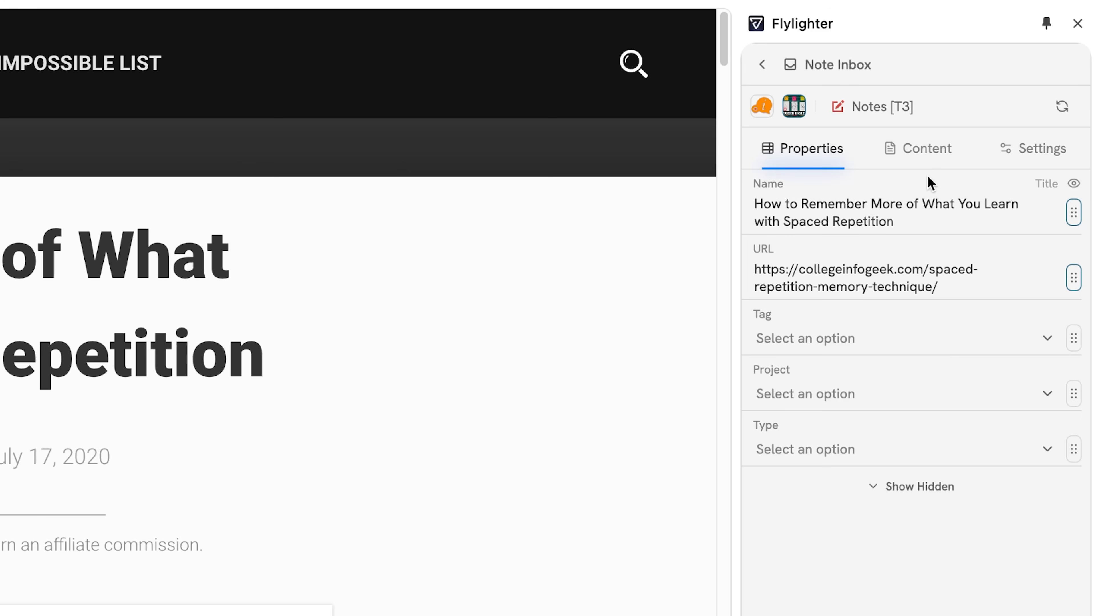
Tag the spaced repetition Note Inbox capture with Learning and Informative Articles, and add the Forgetting Curve image to it.
left_click(952, 341)
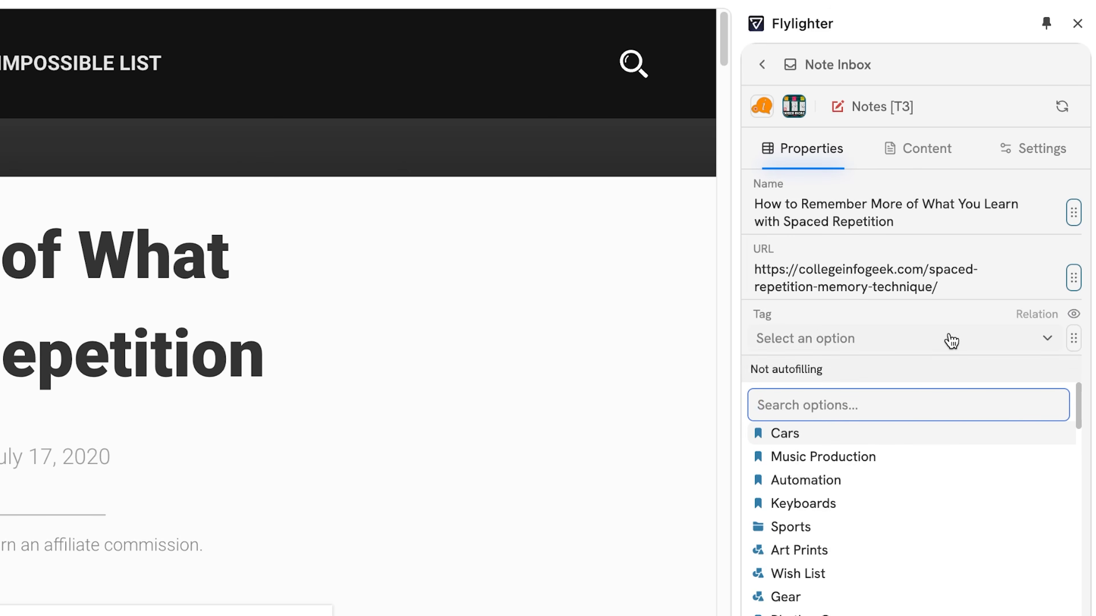
left_click_drag(1084, 409, 1088, 453)
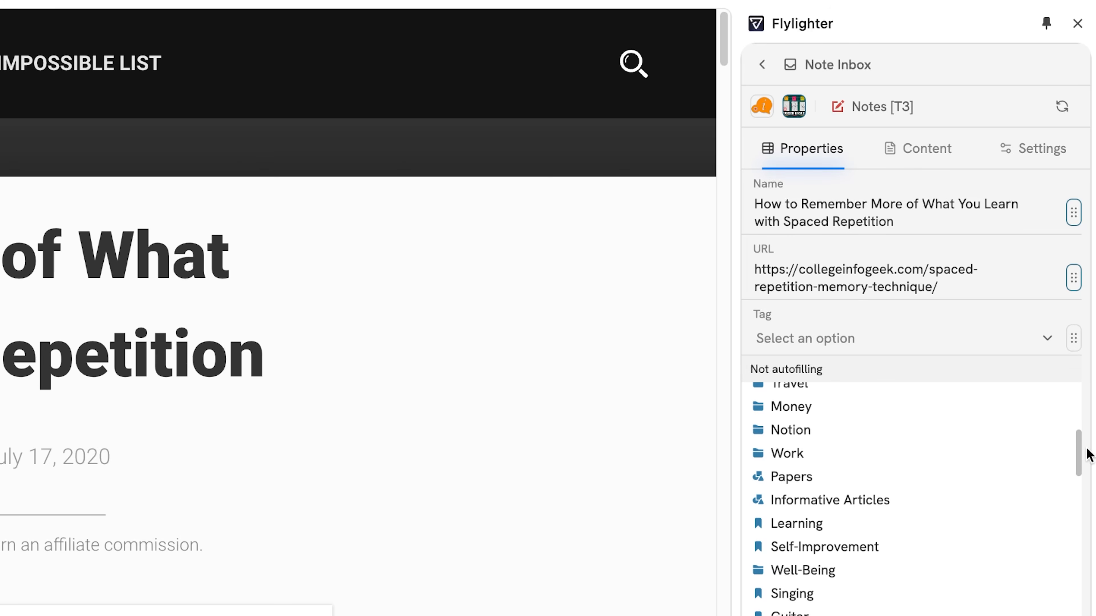
left_click(857, 525)
left_click(880, 515)
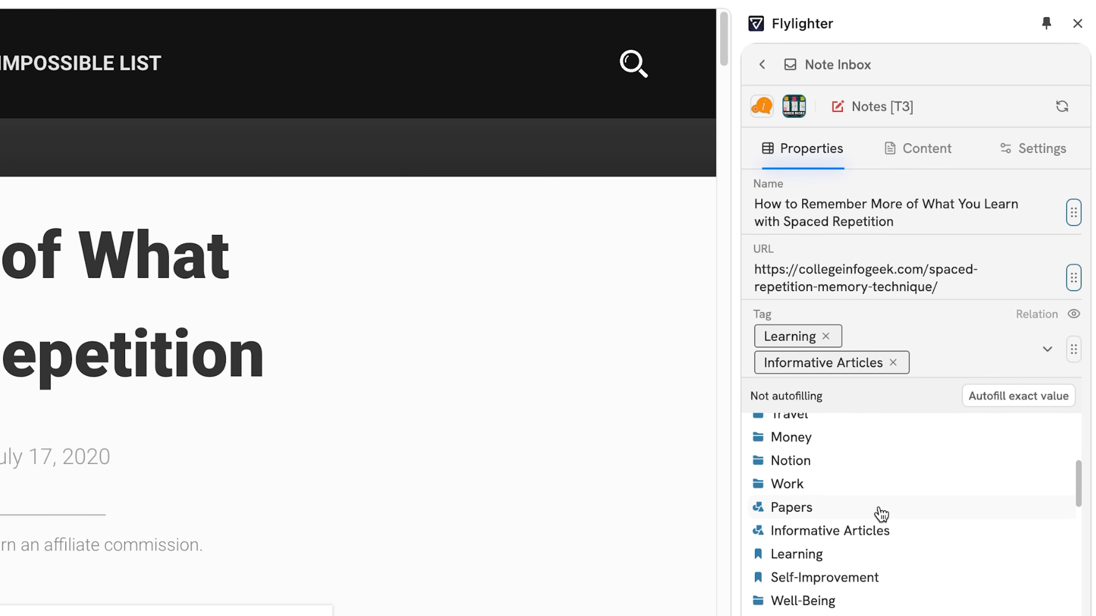
left_click(1048, 353)
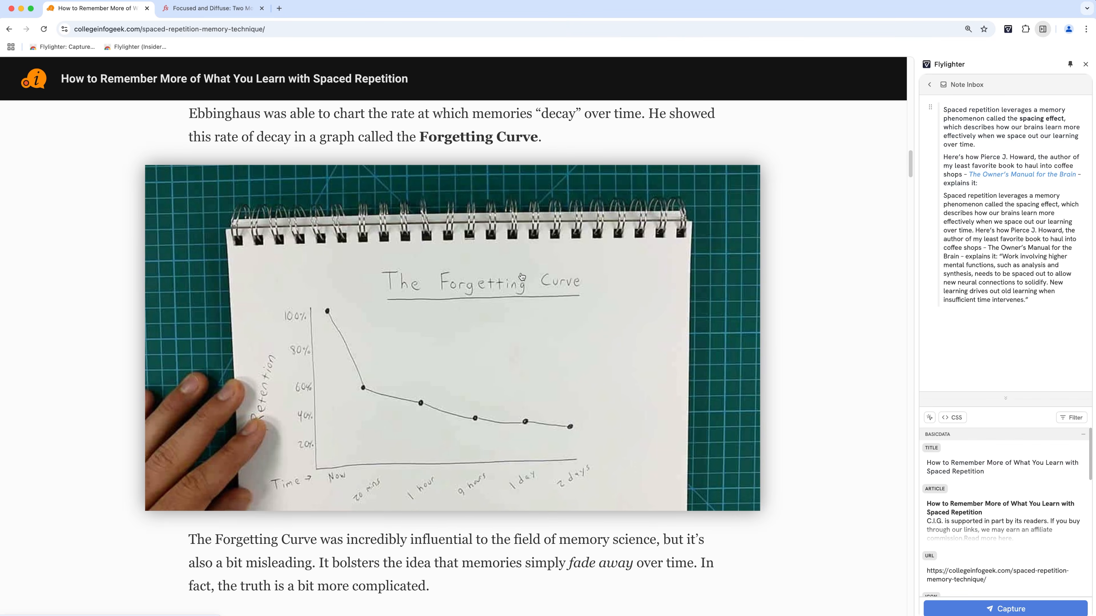
right_click(519, 275)
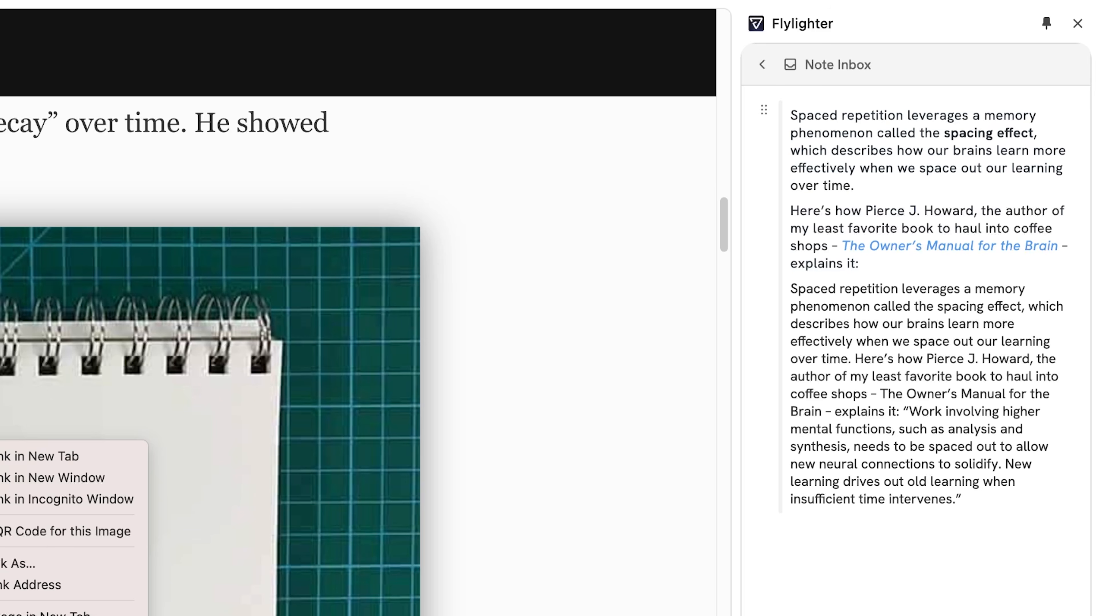
left_click(630, 480)
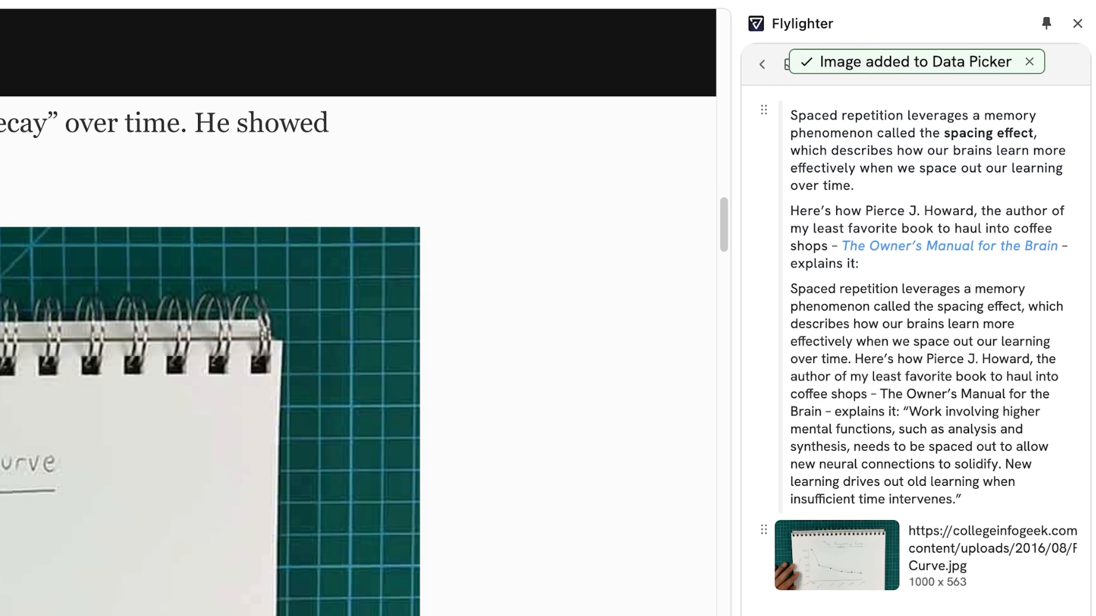
Read the Flylighter section of the Every Notion Feature Released in 2024 article, down to Ultimate Brain 3.0.
scroll(211, 356, "down", 5)
scroll(358, 313, "down", 5)
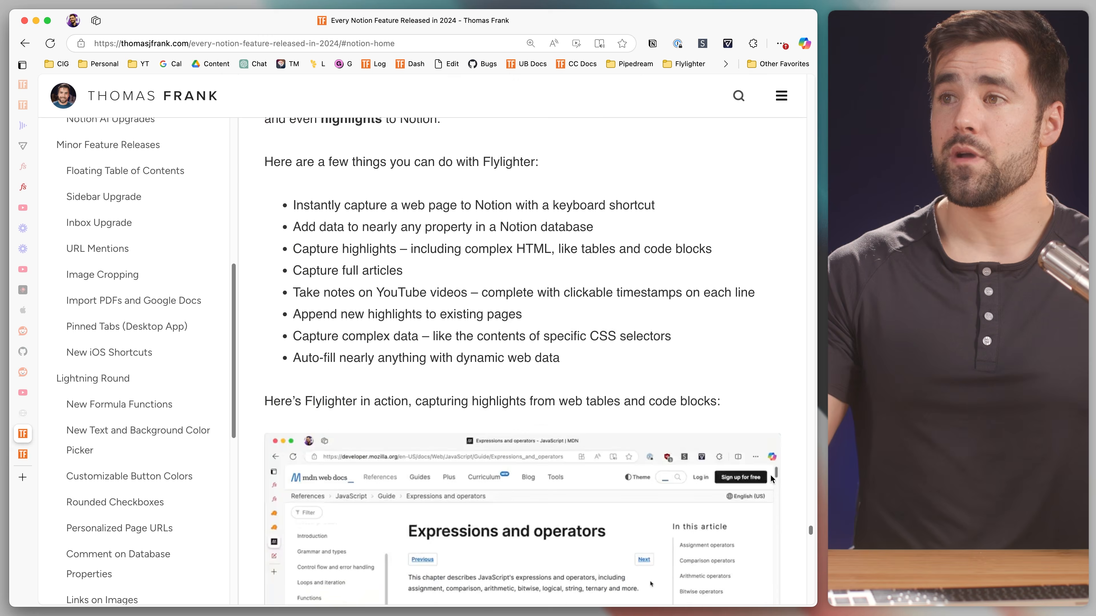
scroll(770, 474, "down", 6)
scroll(789, 486, "down", 15)
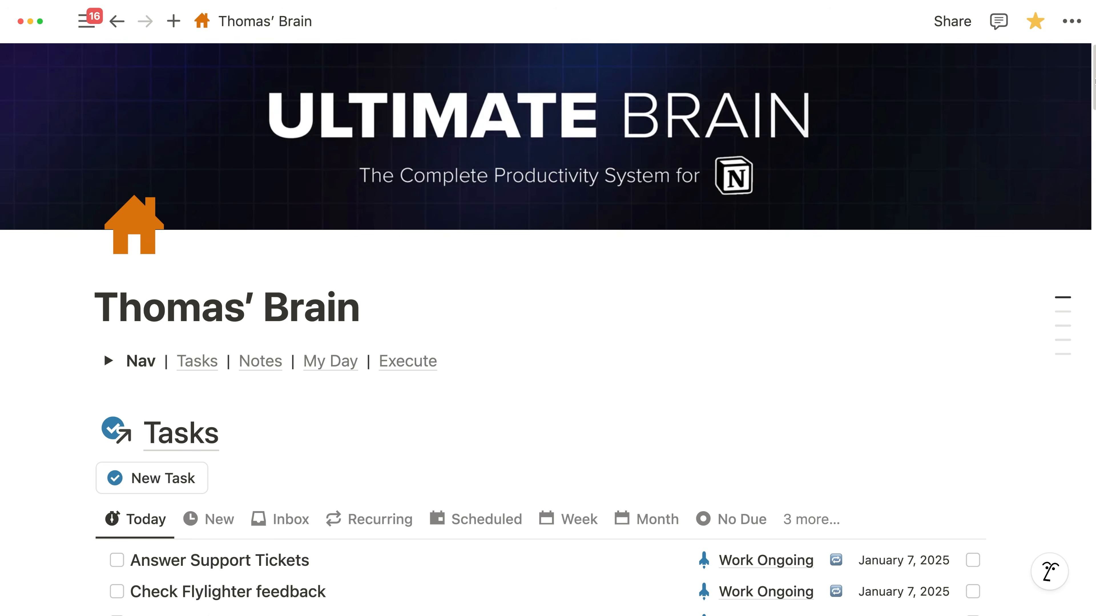
Open the Lift weights task from the Ultimate Brain home page's Today list and look through its Task History.
scroll(548, 345, "down", 8)
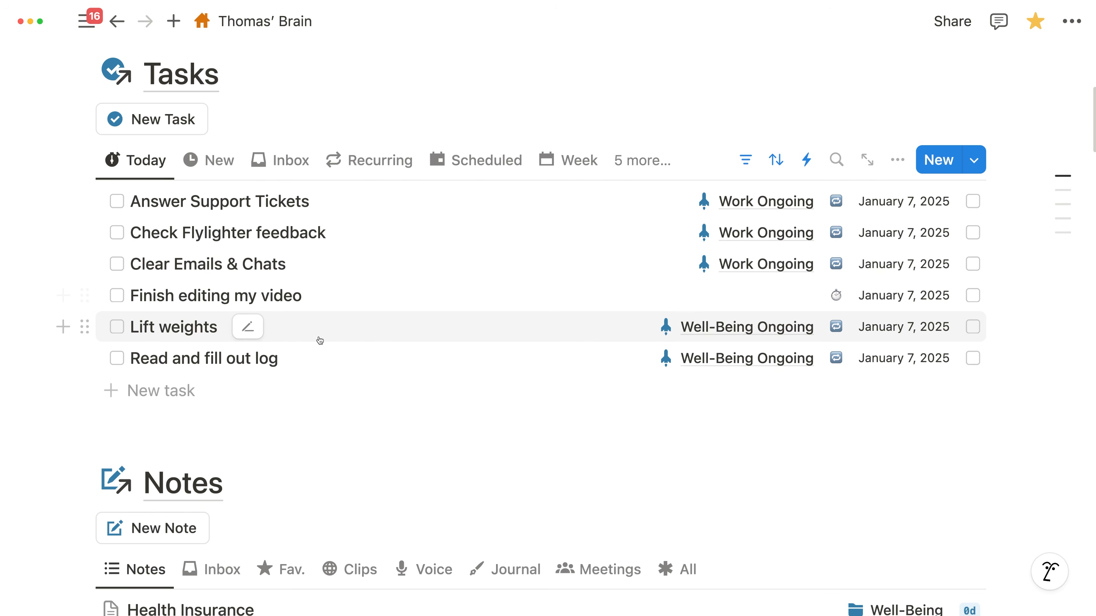
left_click(198, 341)
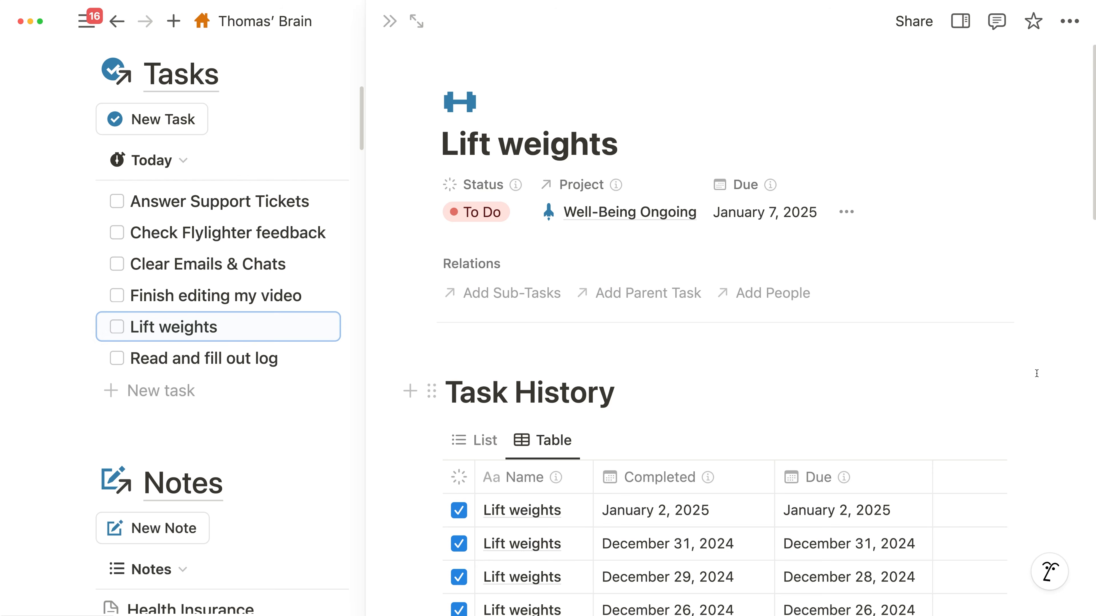
scroll(1047, 373, "down", 3)
scroll(1047, 373, "down", 4)
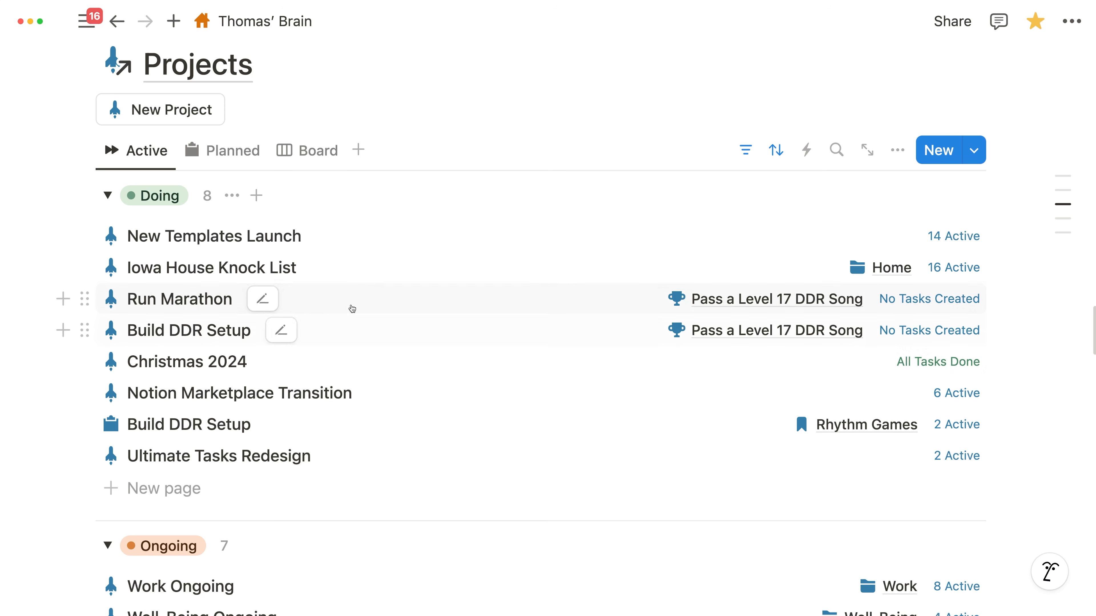
Open the Iowa House Knock List project from the Active projects and look through its To Do tasks.
left_click(255, 264)
scroll(1075, 427, "down", 1)
scroll(1074, 426, "down", 5)
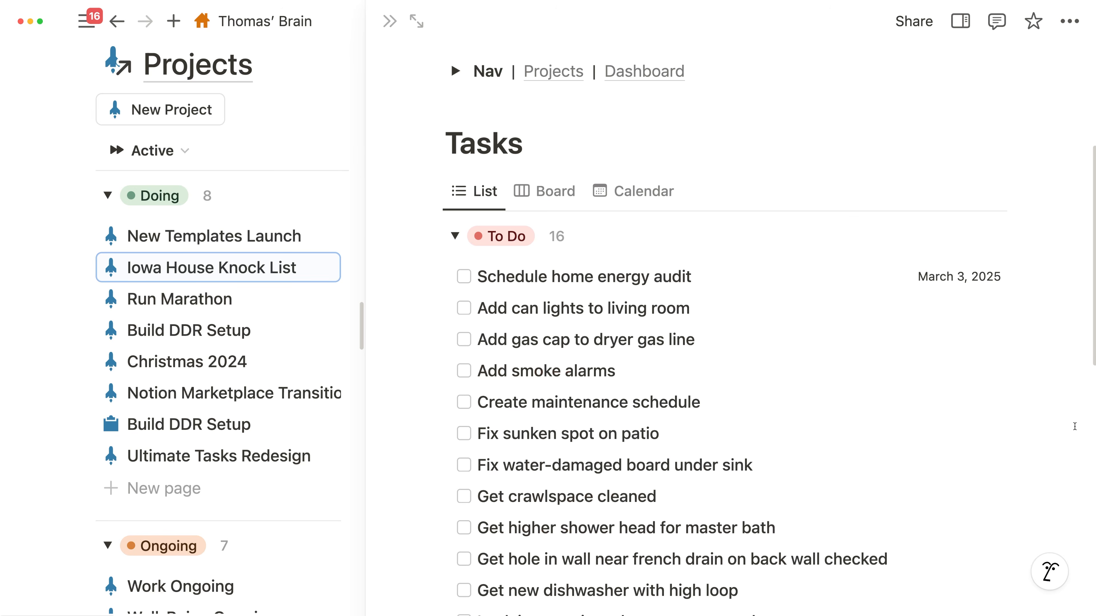
scroll(1074, 426, "down", 4)
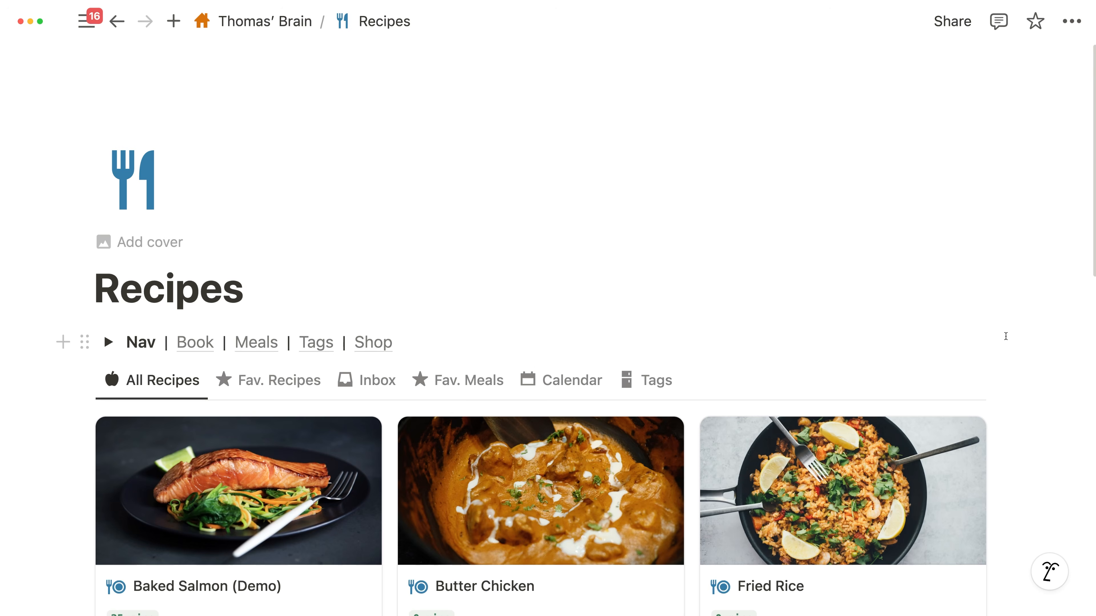
Browse the Recipes gallery, and open the Capitalism in America book from the Reading group of Books.
scroll(1011, 344, "down", 7)
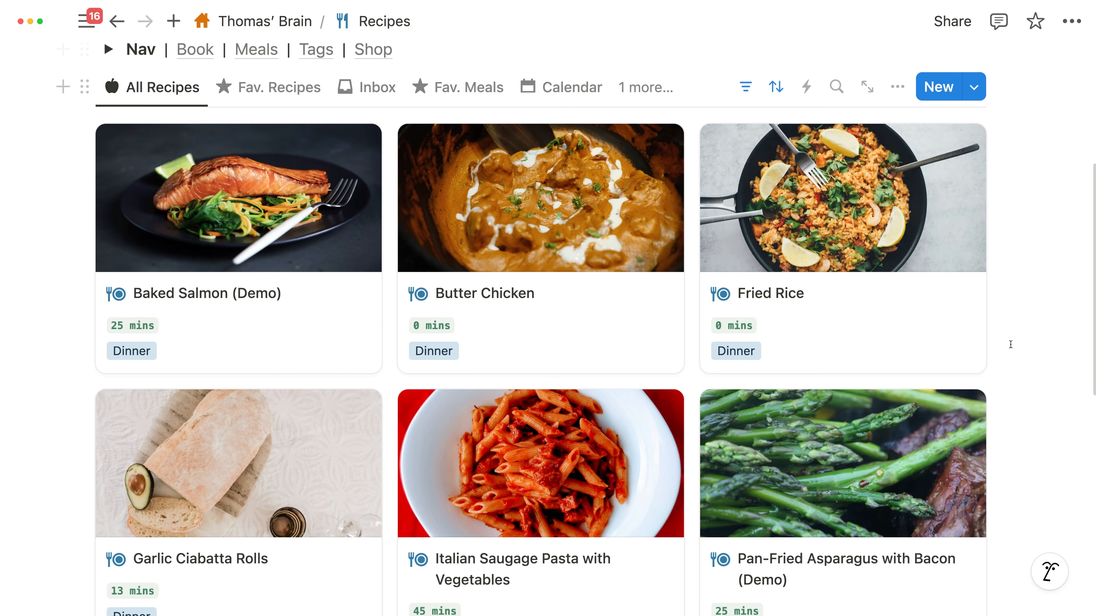
scroll(1007, 341, "down", 2)
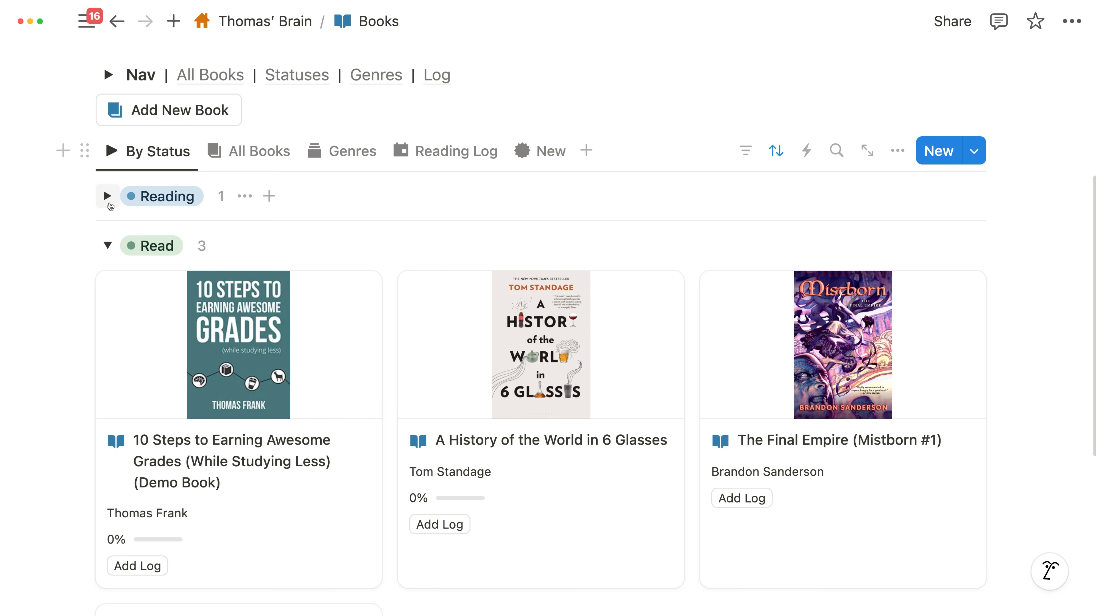
left_click(108, 199)
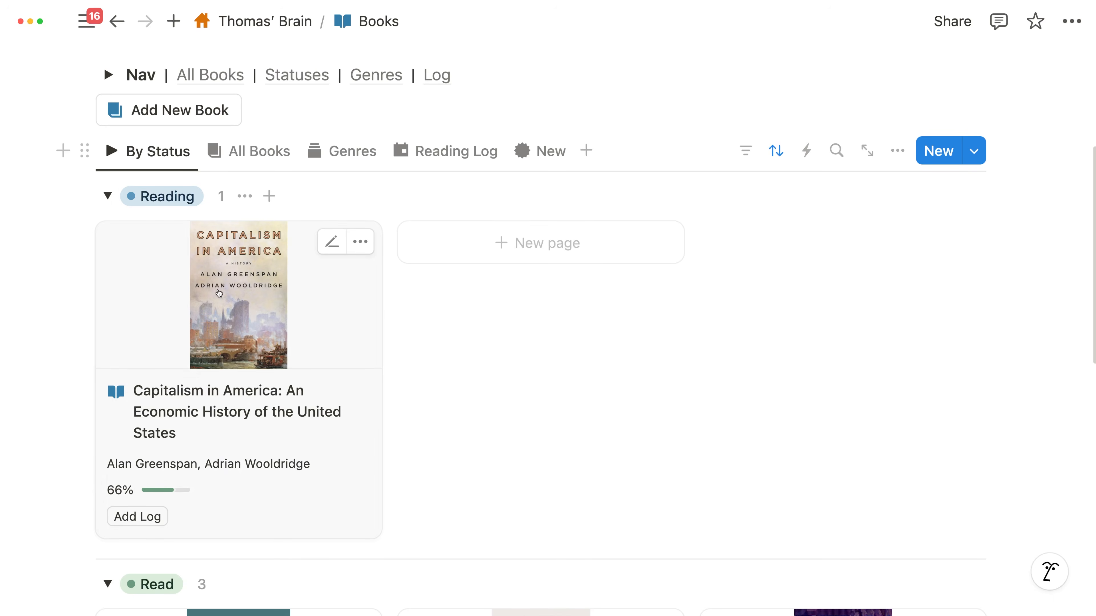
left_click(254, 308)
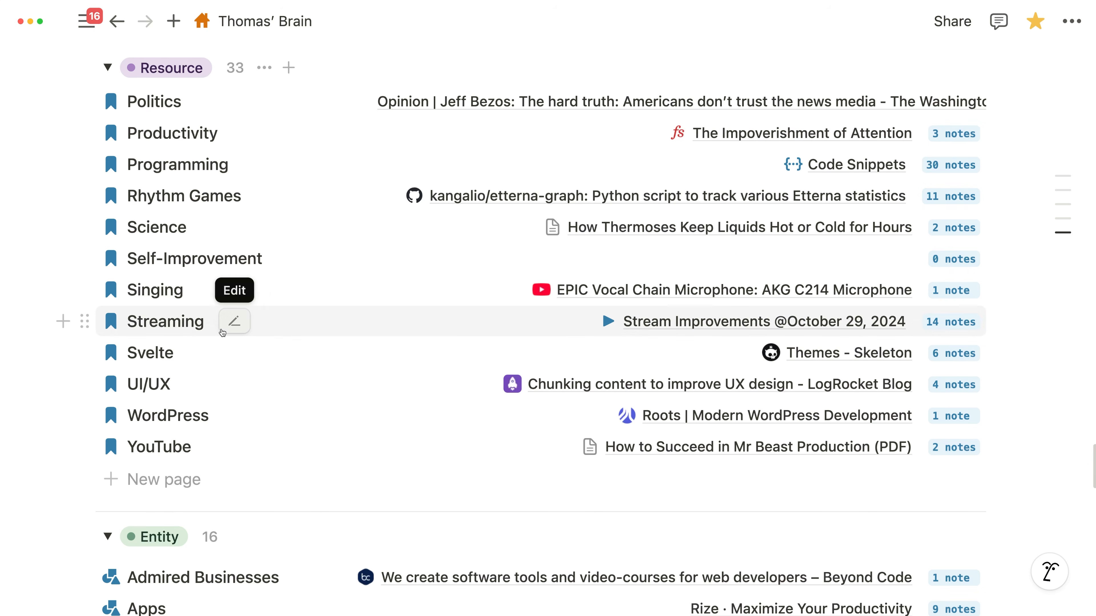
Open the Streaming resource tag and view its Streaming Setup Apps and Tools note.
left_click(190, 329)
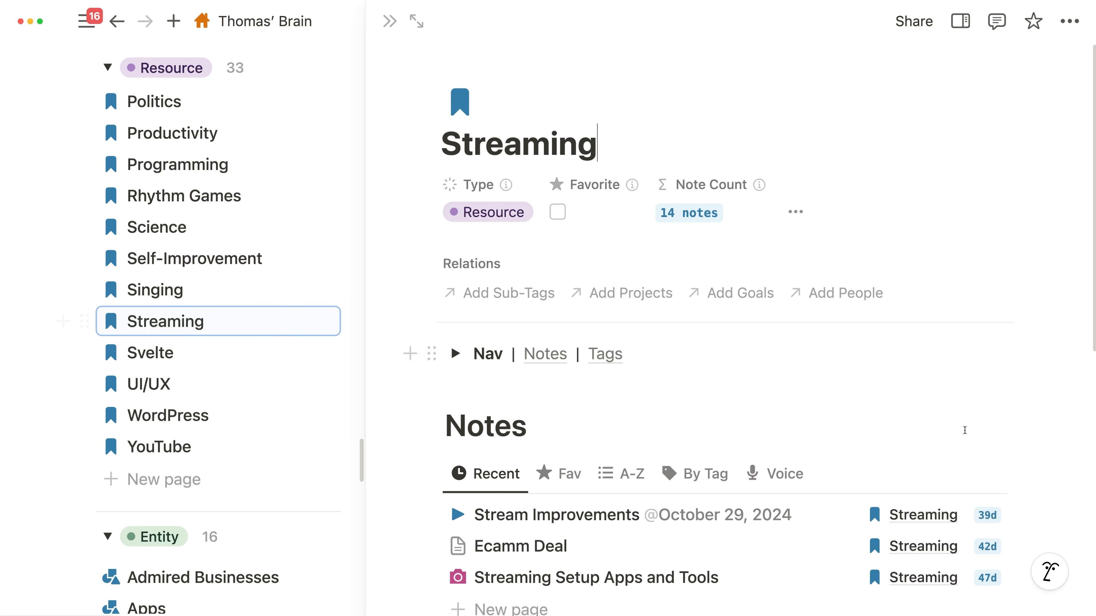
scroll(1059, 441, "down", 8)
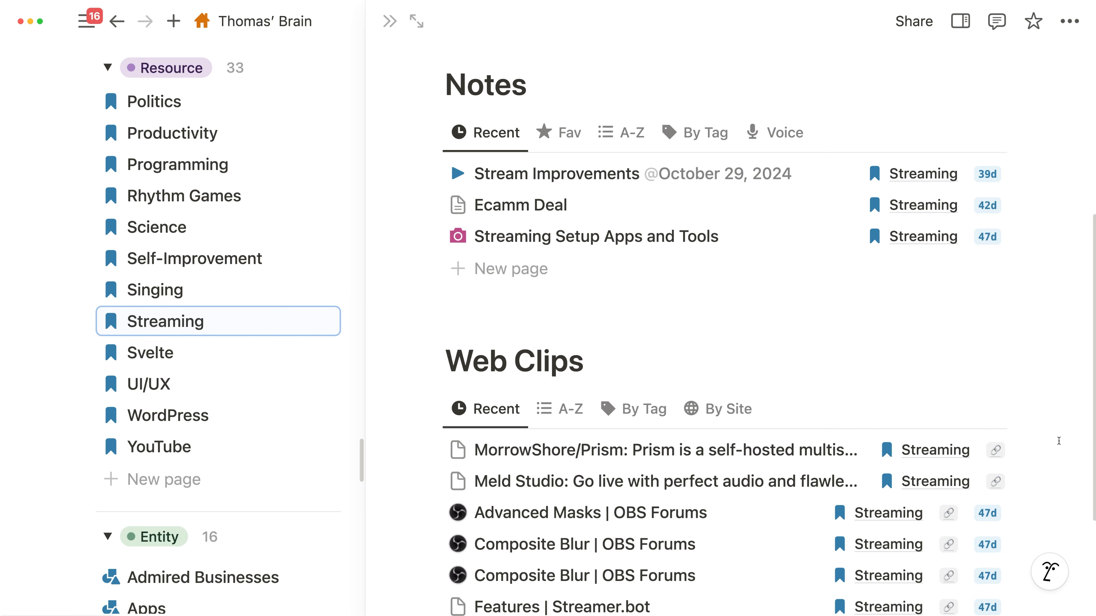
left_click(583, 242)
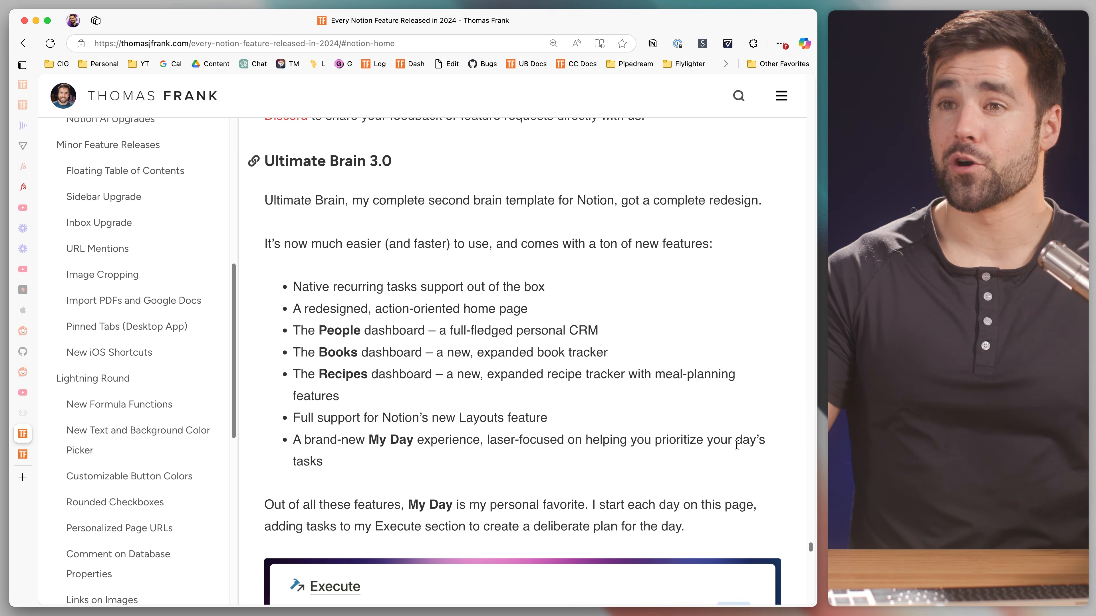
Read the article's Ultimate Brain 3.0 feature list and the paragraph on My Day.
scroll(743, 447, "down", 4)
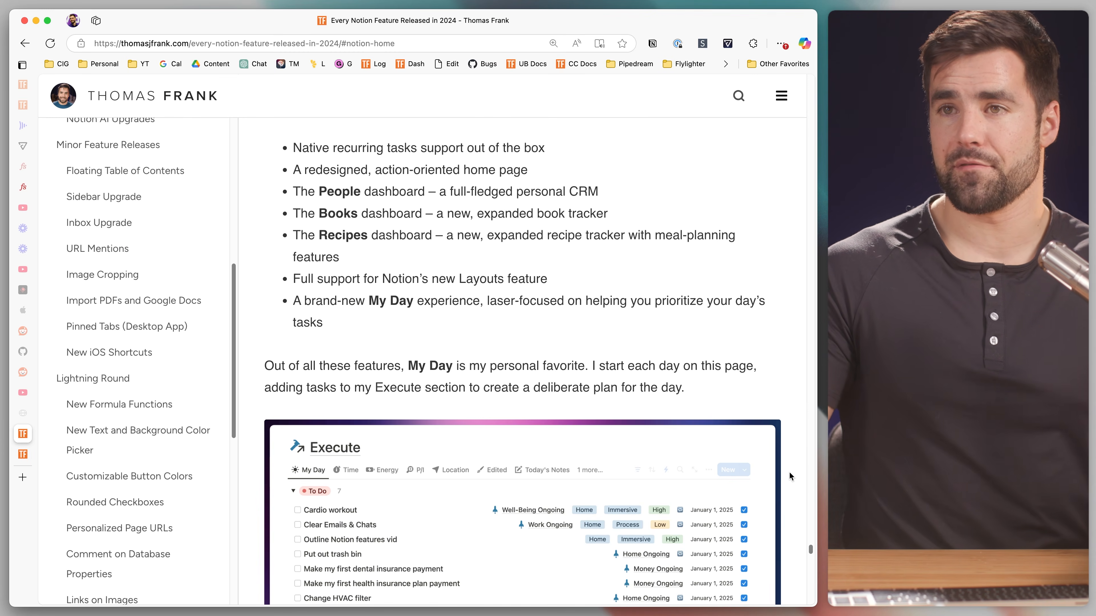
scroll(789, 471, "down", 3)
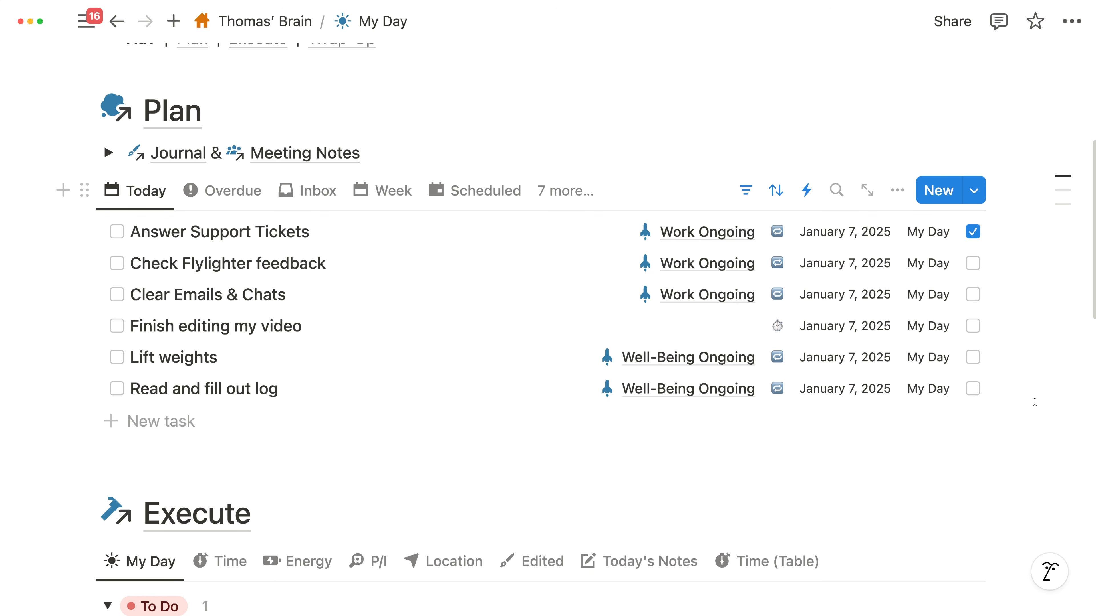
Add Check Flylighter feedback, Clear Emails & Chats, Finish editing my video and Lift weights to My Day in the Plan section.
left_click(973, 265)
left_click(973, 294)
left_click(974, 327)
left_click(973, 358)
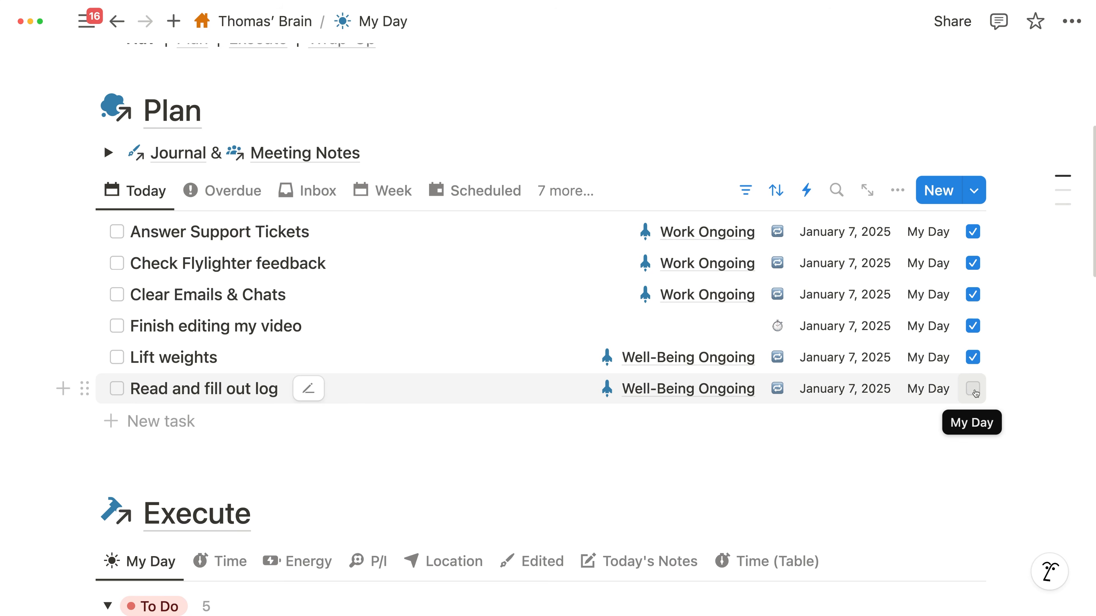
Reschedule the Read and fill out log task in the Plan section to another day.
left_click(854, 389)
left_click(936, 246)
left_click(764, 447)
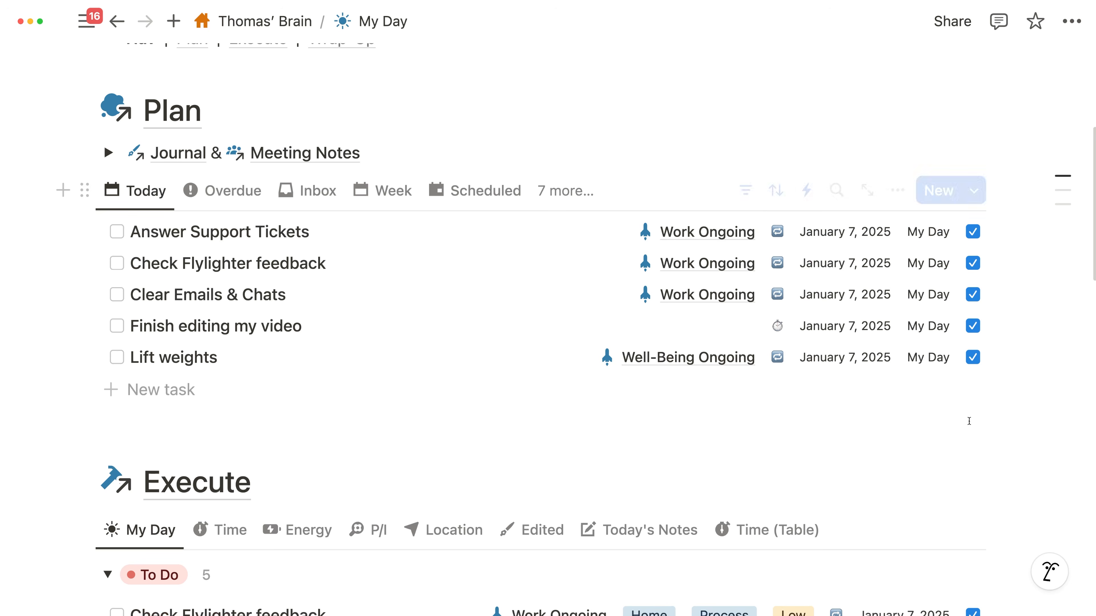
Show the Execute section's tasks in the Time view and end time tracking for Finish editing my video.
scroll(1049, 430, "down", 10)
scroll(1050, 431, "down", 3)
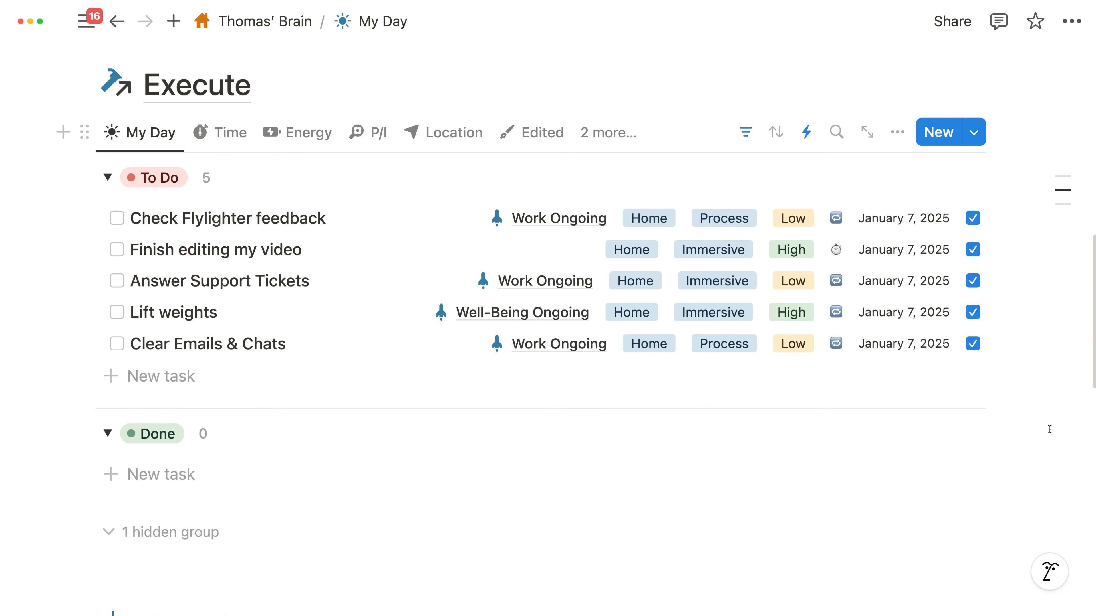
left_click(226, 134)
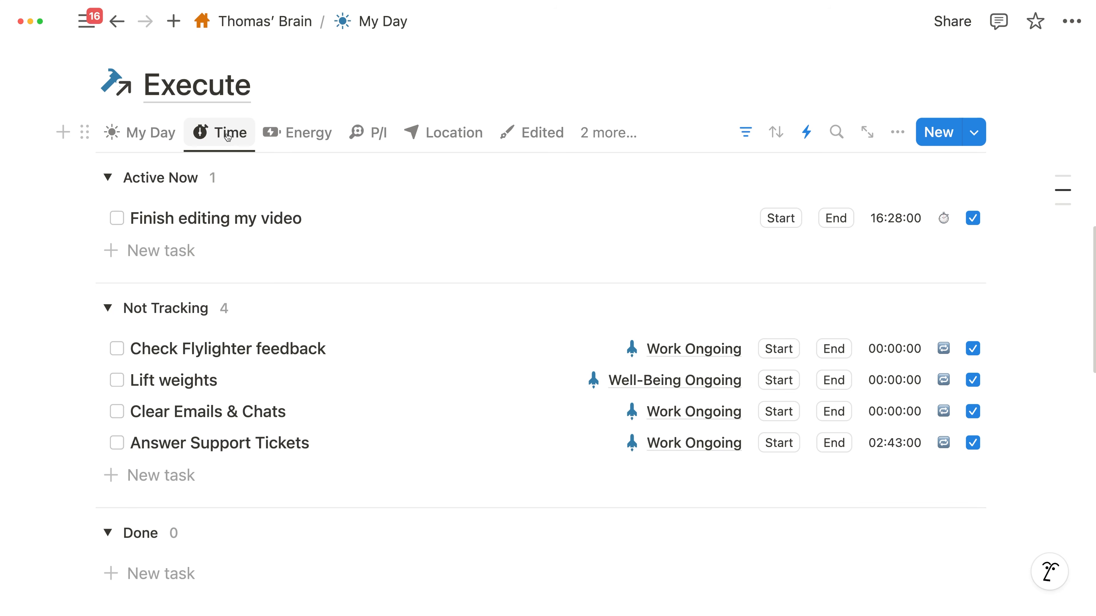
left_click(837, 219)
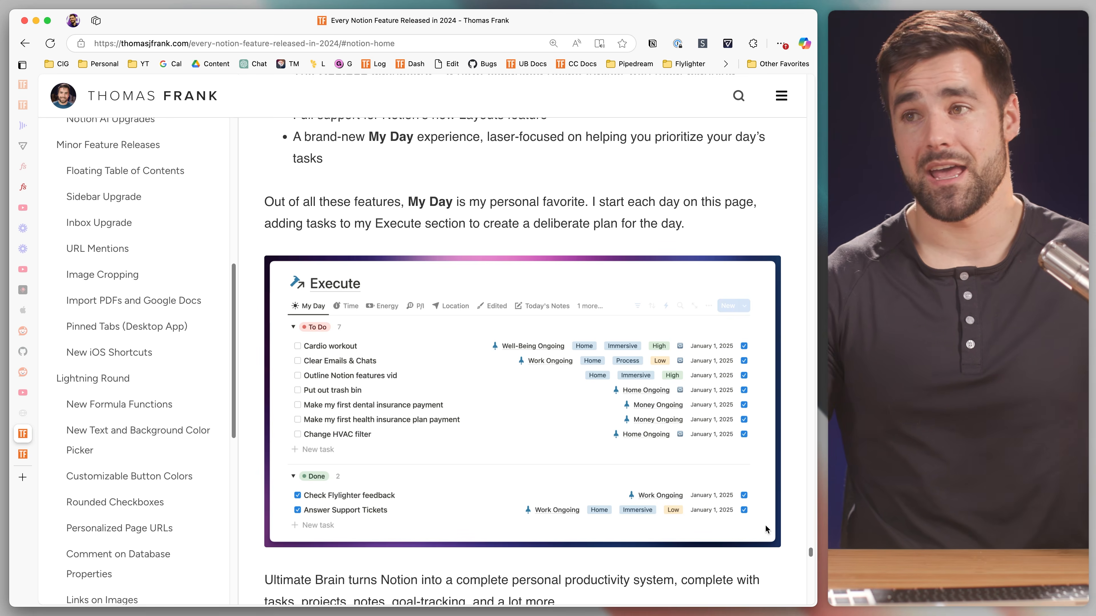
Read the rest of the article's Ultimate Brain section, down to the Notion-Helper heading.
scroll(782, 520, "down", 1)
scroll(782, 508, "down", 3)
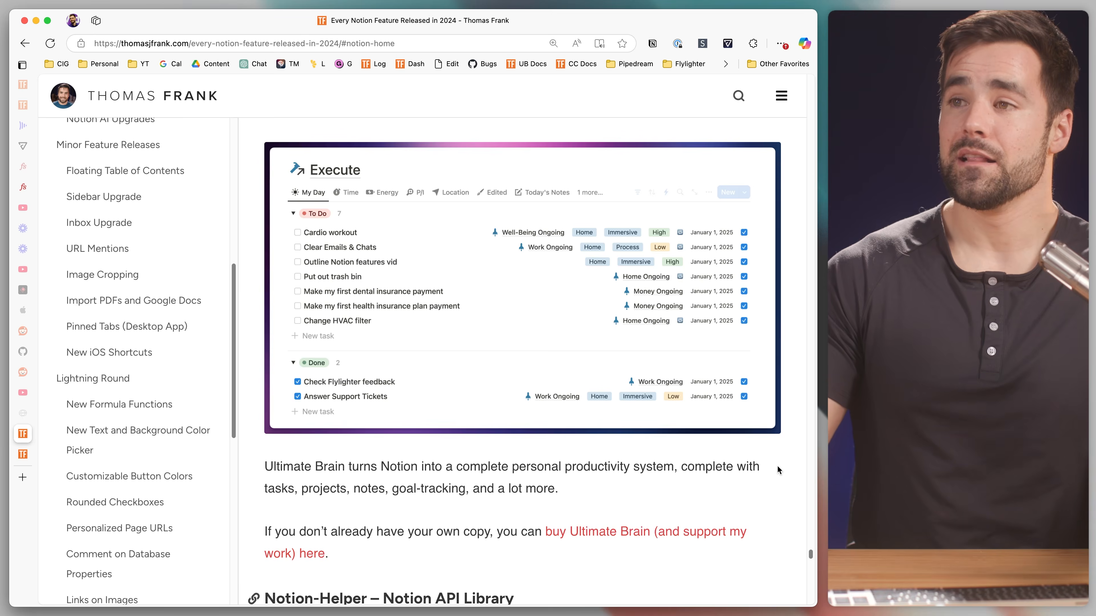
Read the introduction of the article's Notion-Helper – Notion API Library section.
scroll(777, 466, "down", 6)
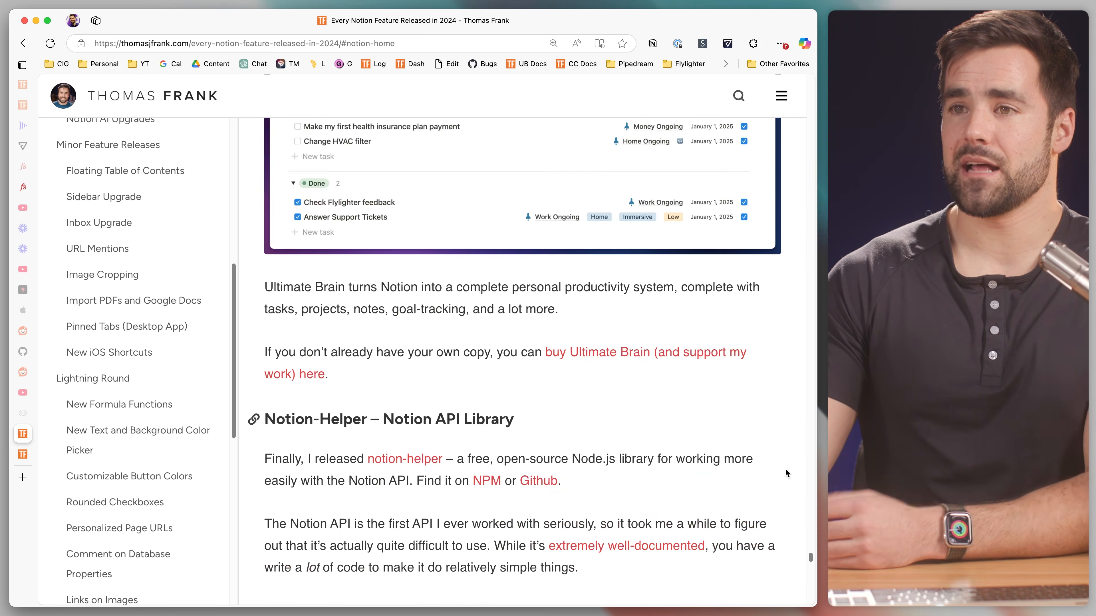
scroll(789, 468, "down", 4)
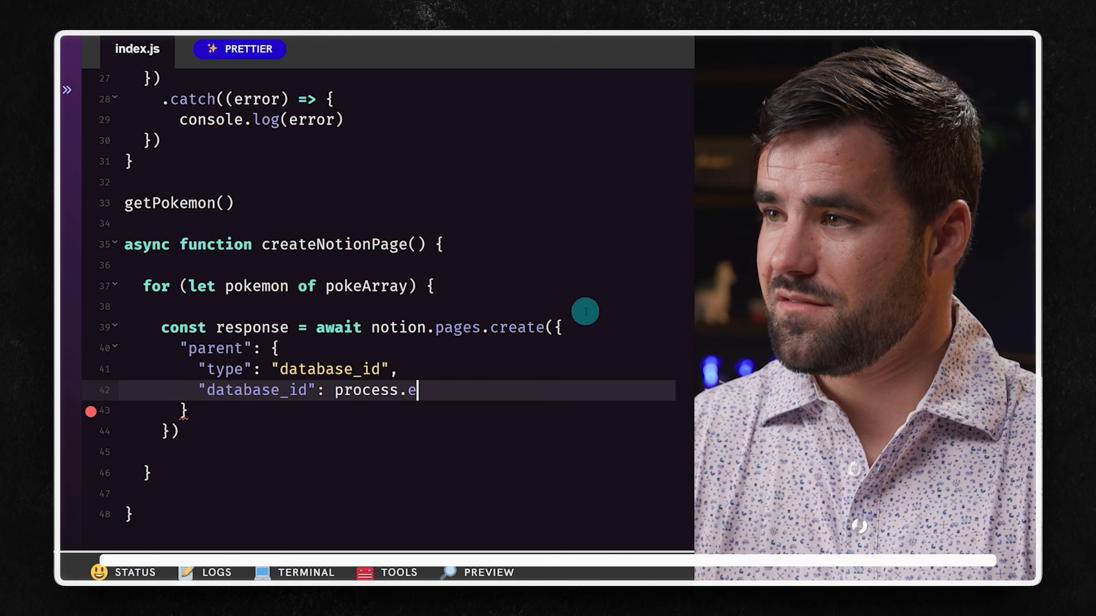
In index.js, complete the parent's database_id value in createNotionPage as process.env.NOTION_DATABASE_ID.
type("nv.NOTION")
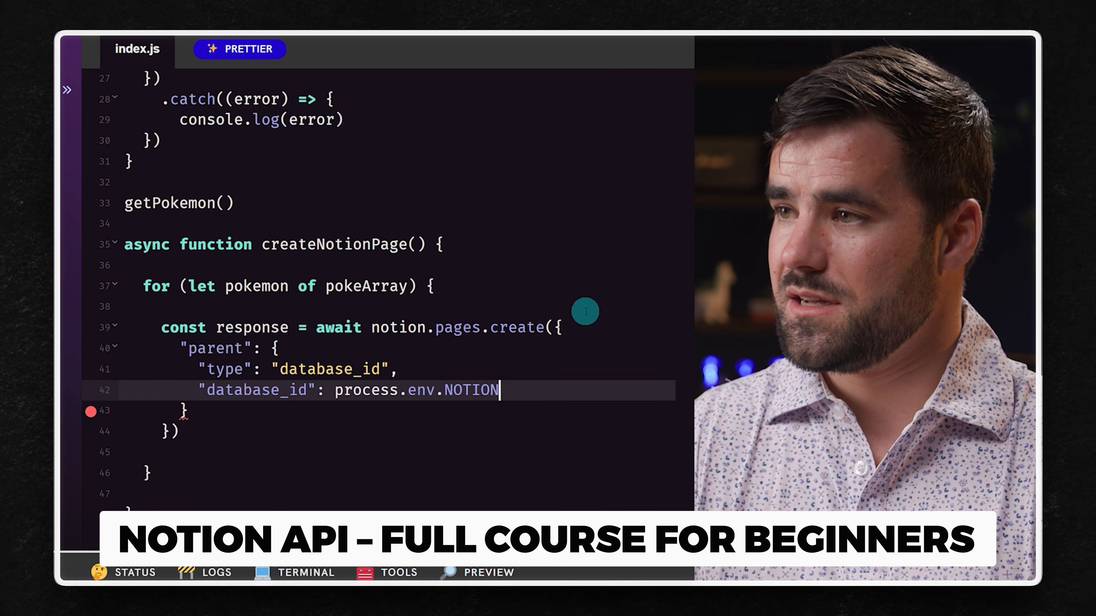
type("_DATABASE_")
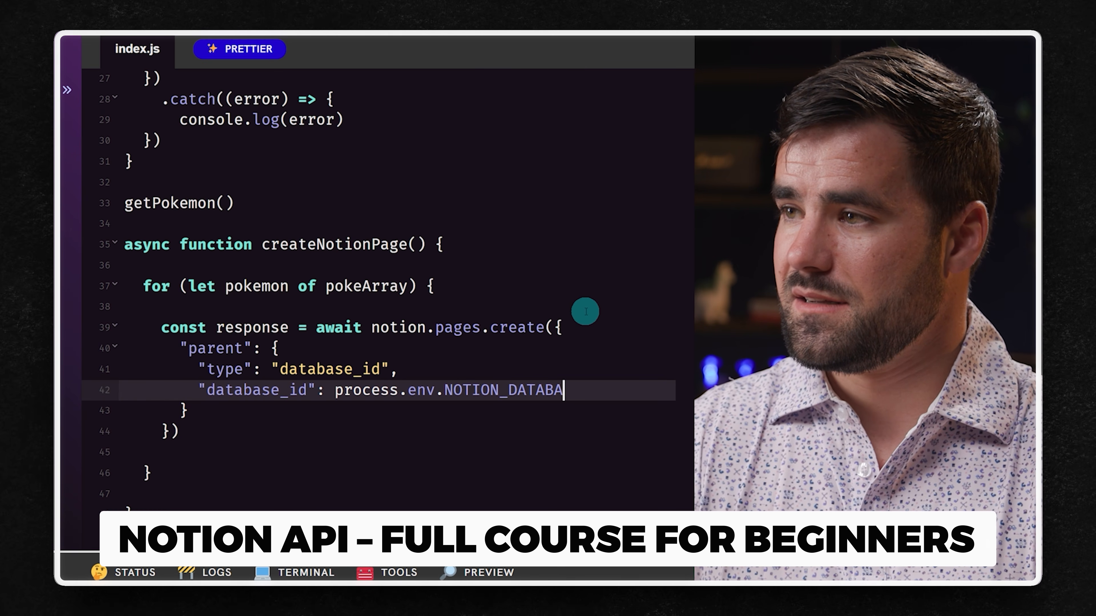
type("ID")
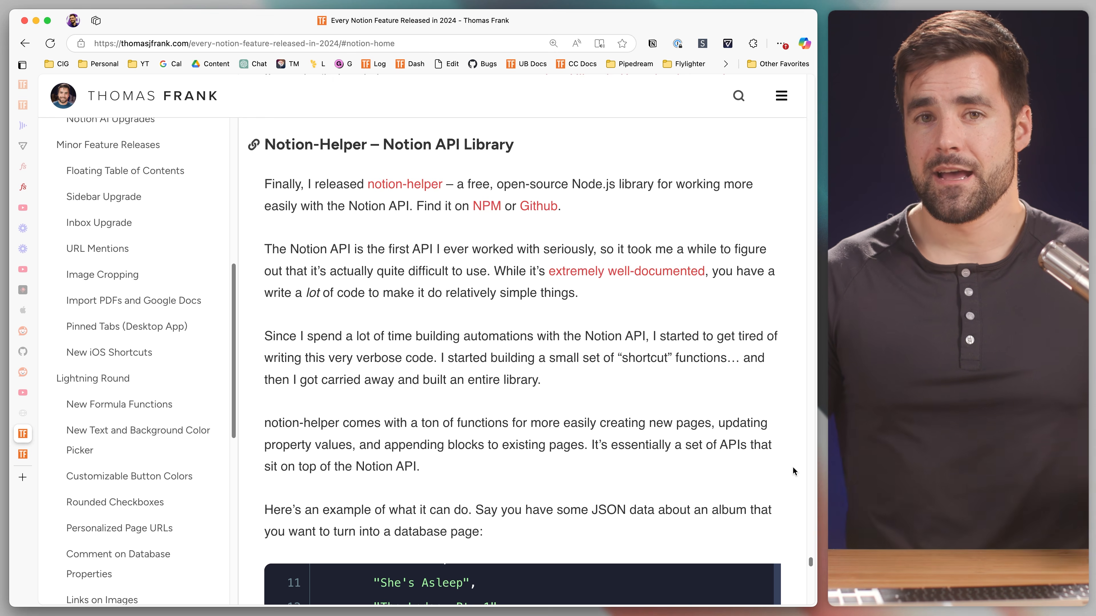
Read the article's description of notion-helper and examine the library's pages.mjs source, from quickPages to the createNotion builder methods.
scroll(787, 472, "down", 3)
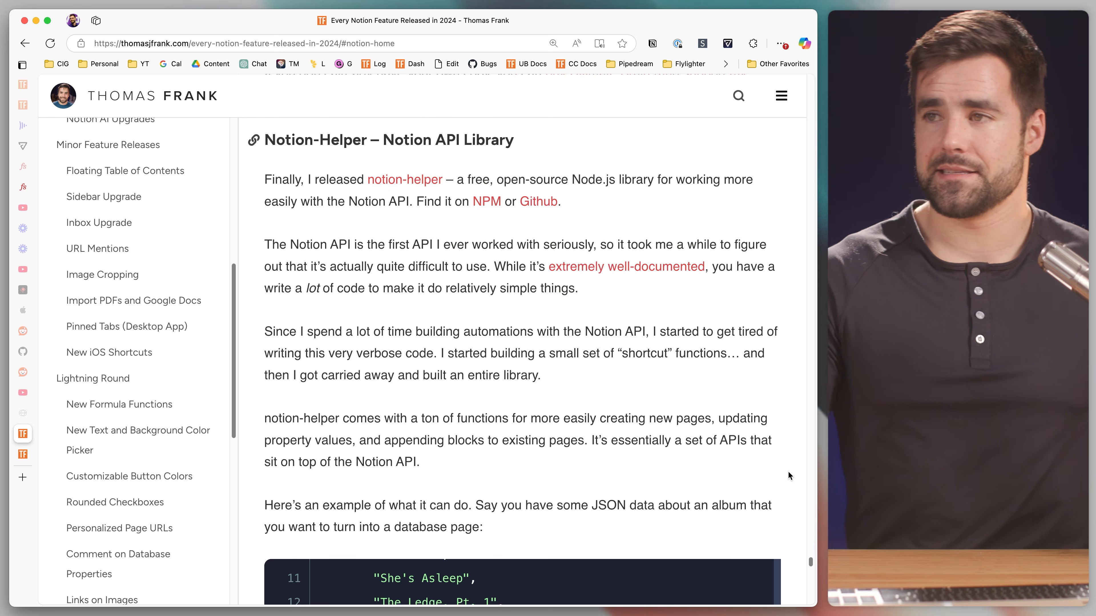
scroll(789, 470, "down", 5)
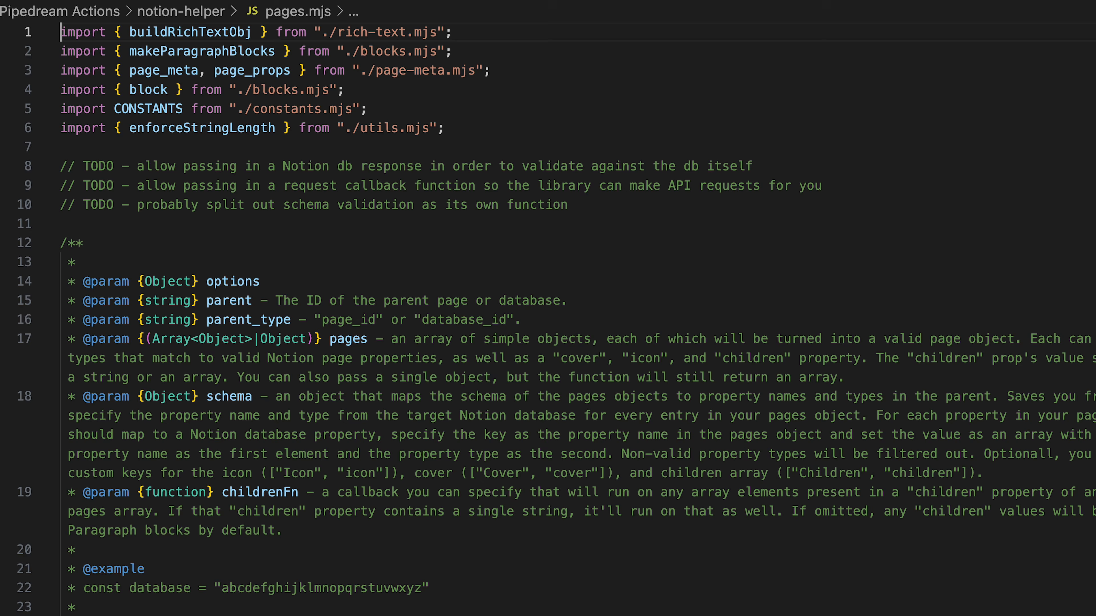
scroll(548, 319, "down", 20)
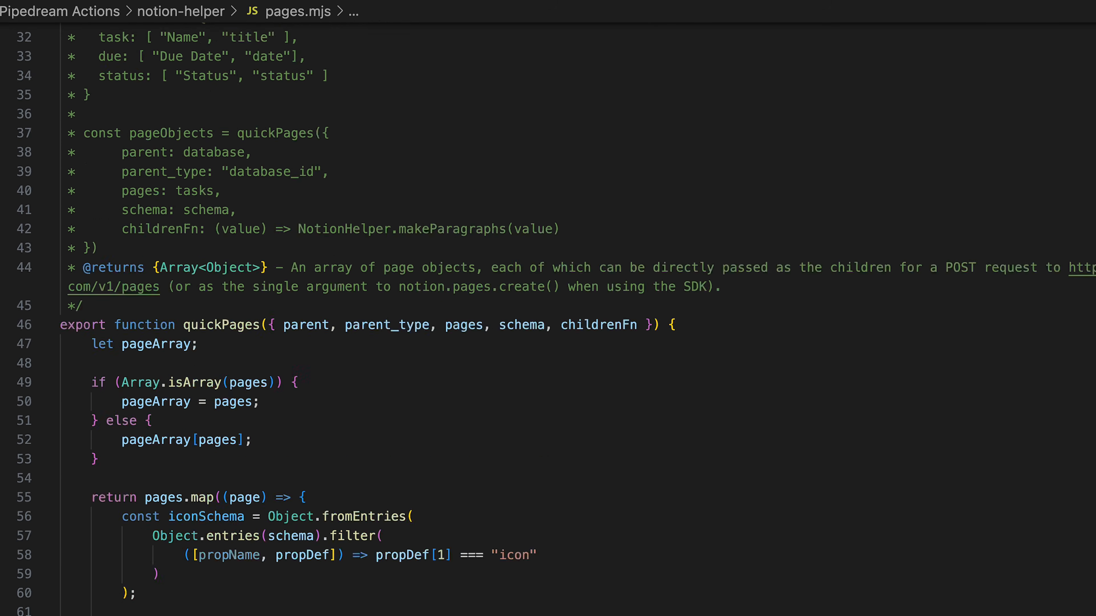
scroll(548, 319, "down", 20)
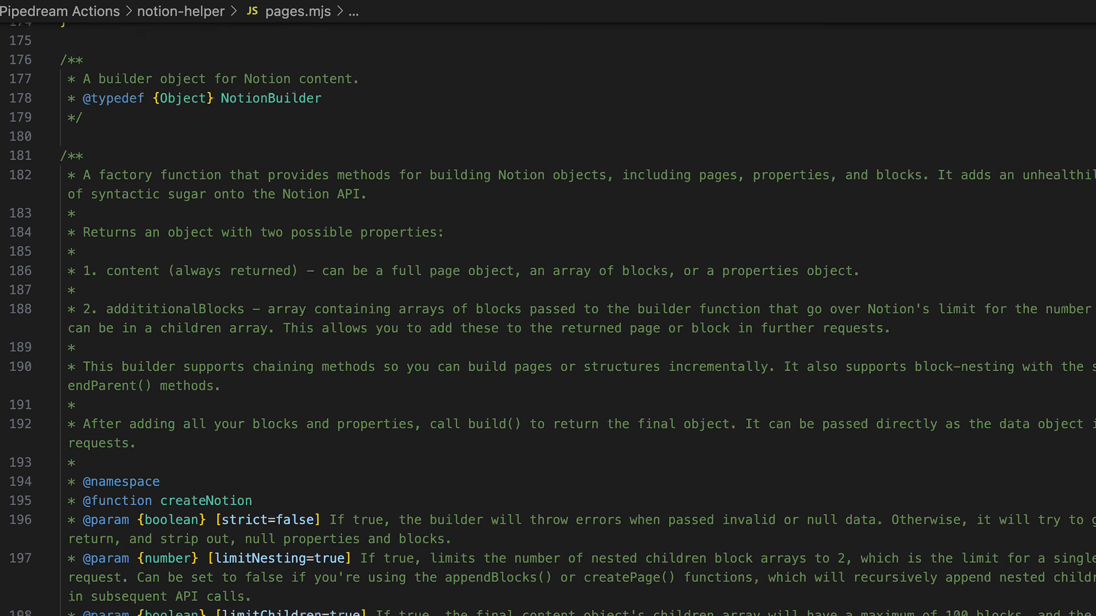
scroll(548, 320, "down", 20)
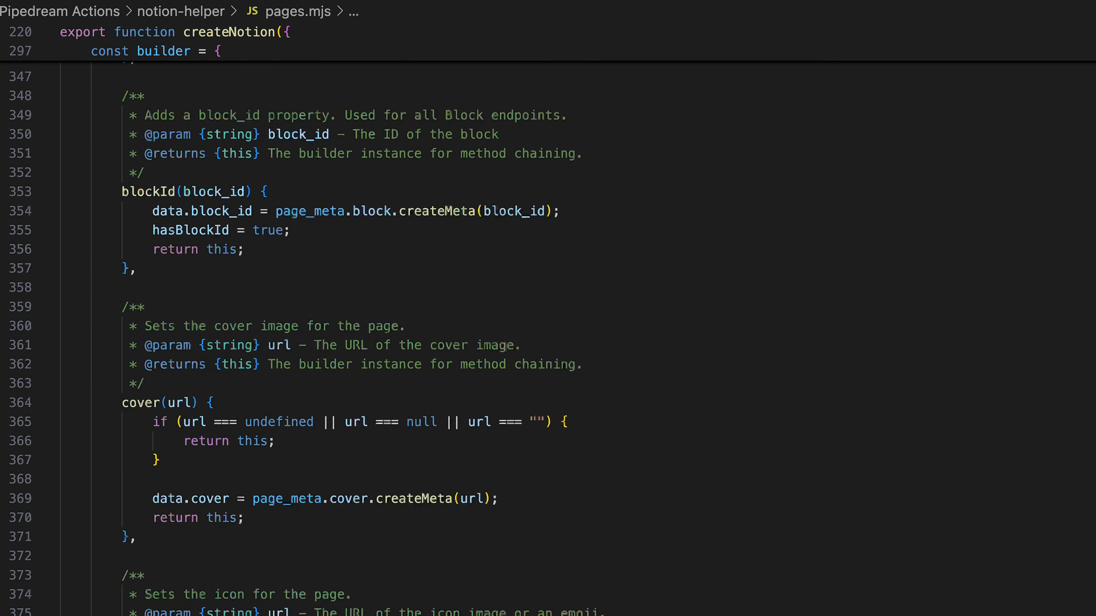
scroll(548, 319, "down", 12)
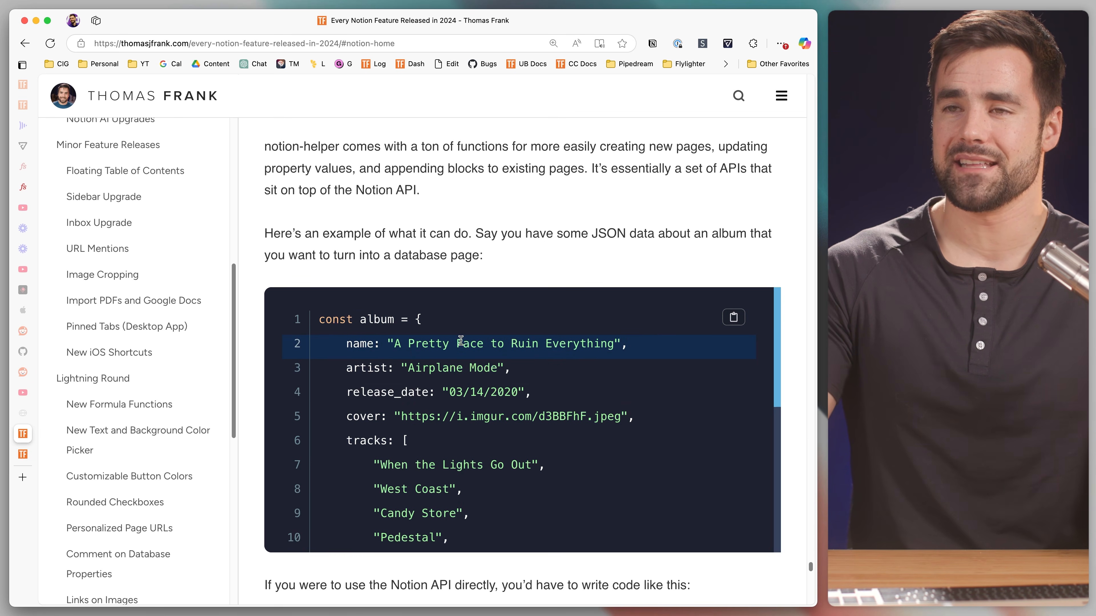
Examine the article's album JSON example and the code needed to create its page directly with the Notion API.
left_click_drag(775, 329, 777, 385)
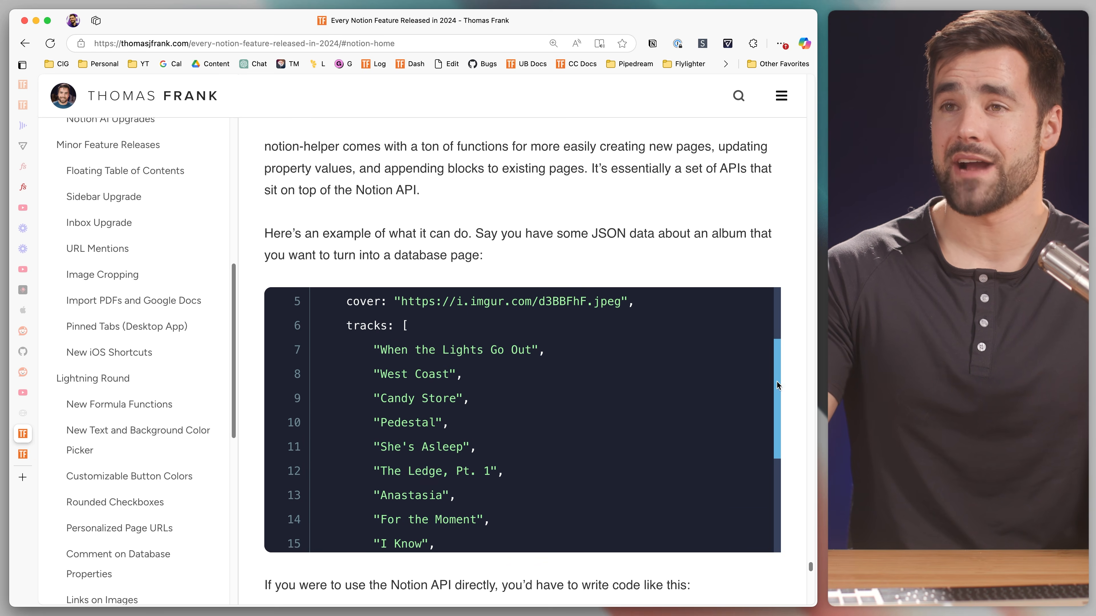
scroll(797, 398, "down", 6)
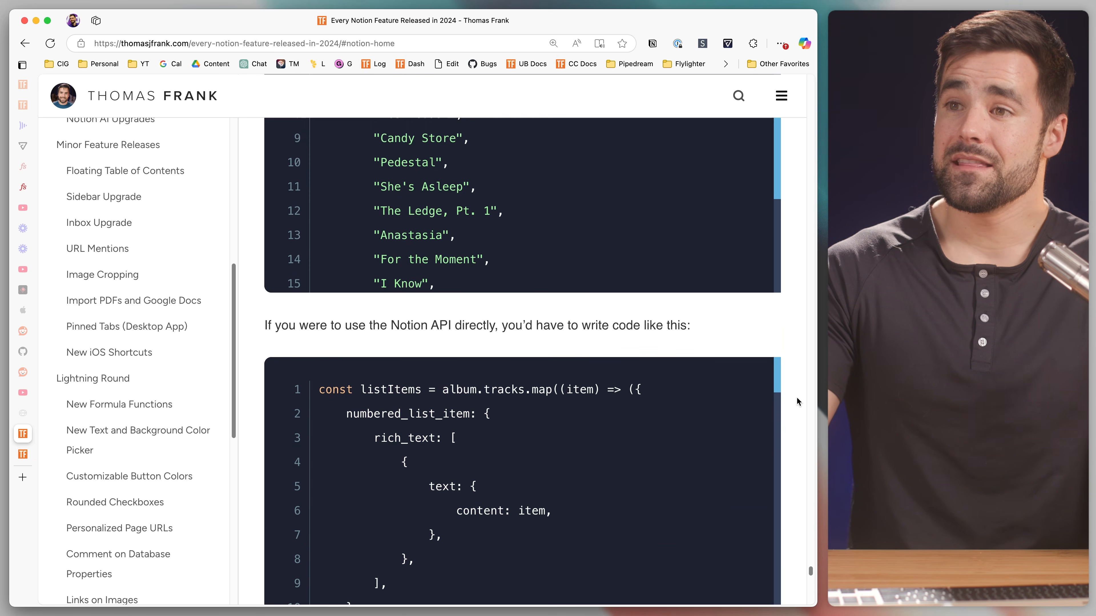
left_click_drag(773, 323, 785, 296)
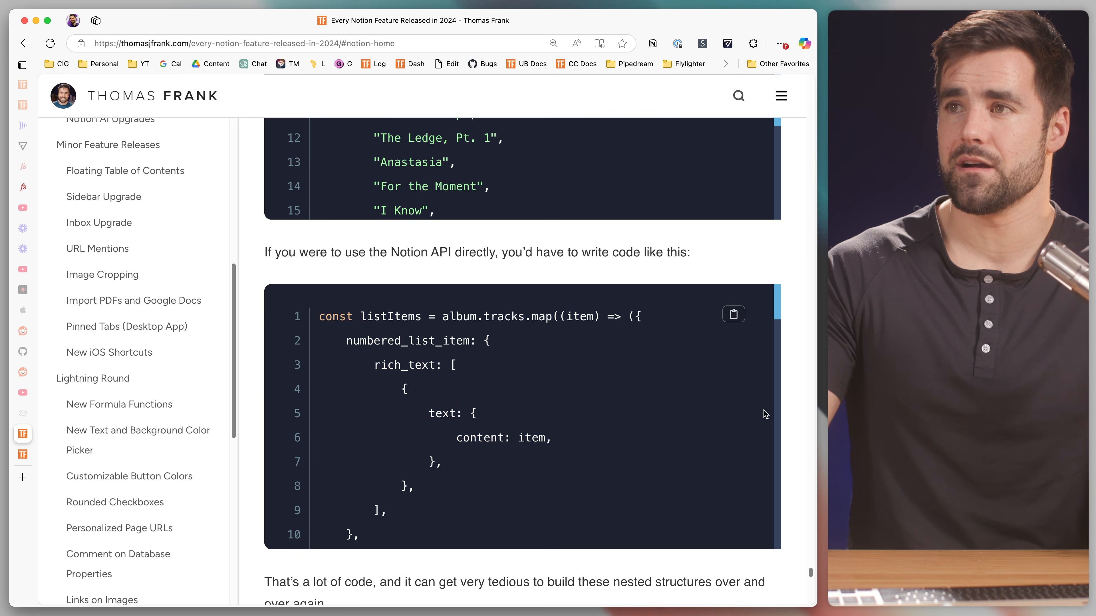
scroll(791, 427, "down", 8)
left_click_drag(772, 469, 782, 336)
scroll(367, 300, "down", 1)
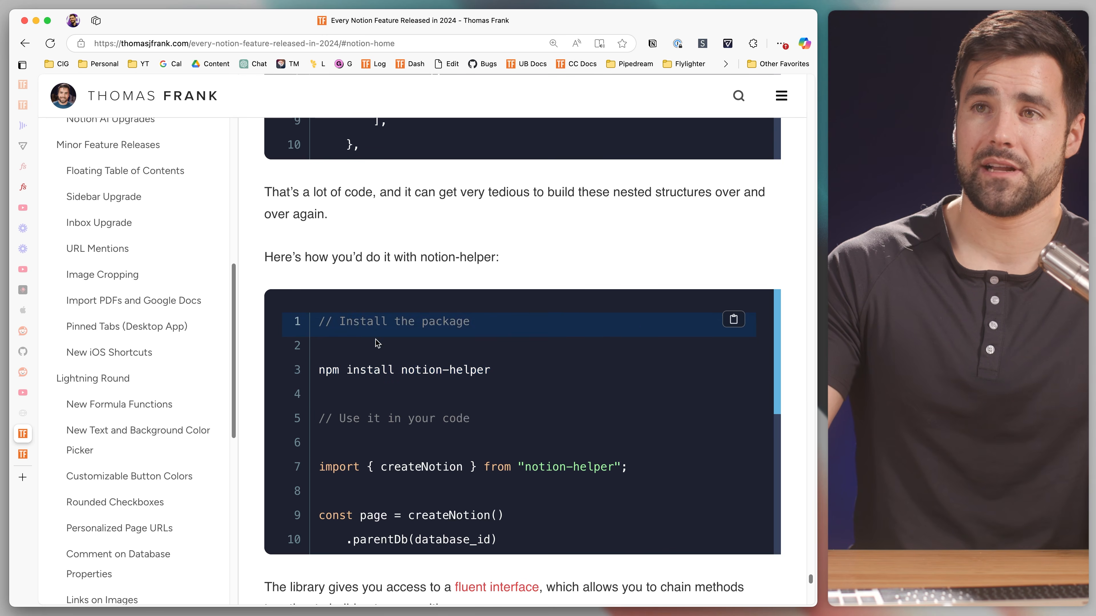
Examine the notion-helper version of the album example, briefly highlighting the createNotion() chain down to build().
scroll(775, 347, "down", 4)
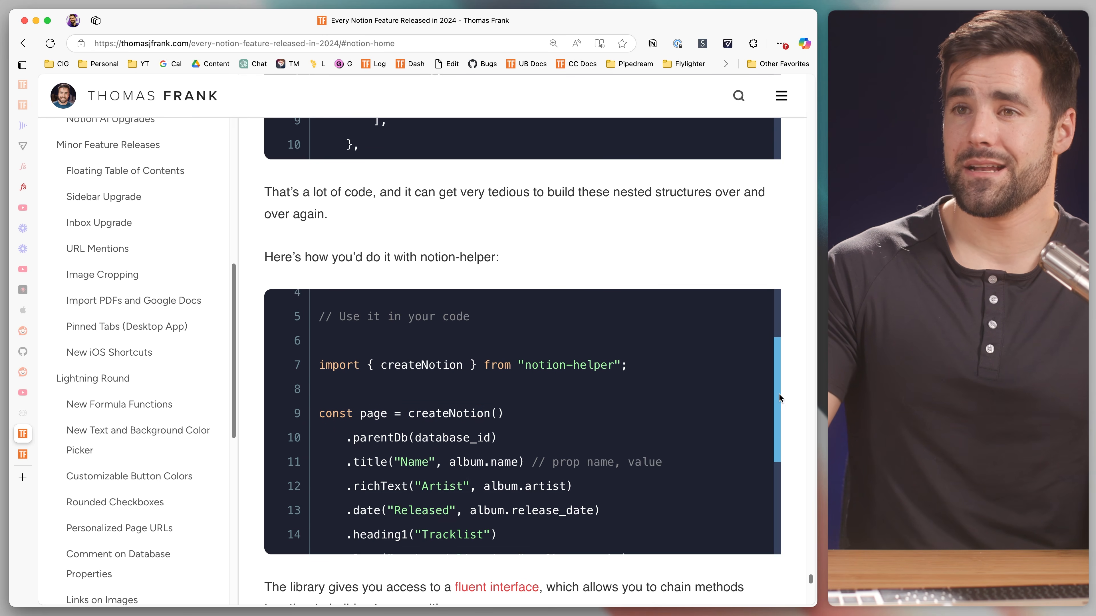
left_click_drag(777, 389, 774, 417)
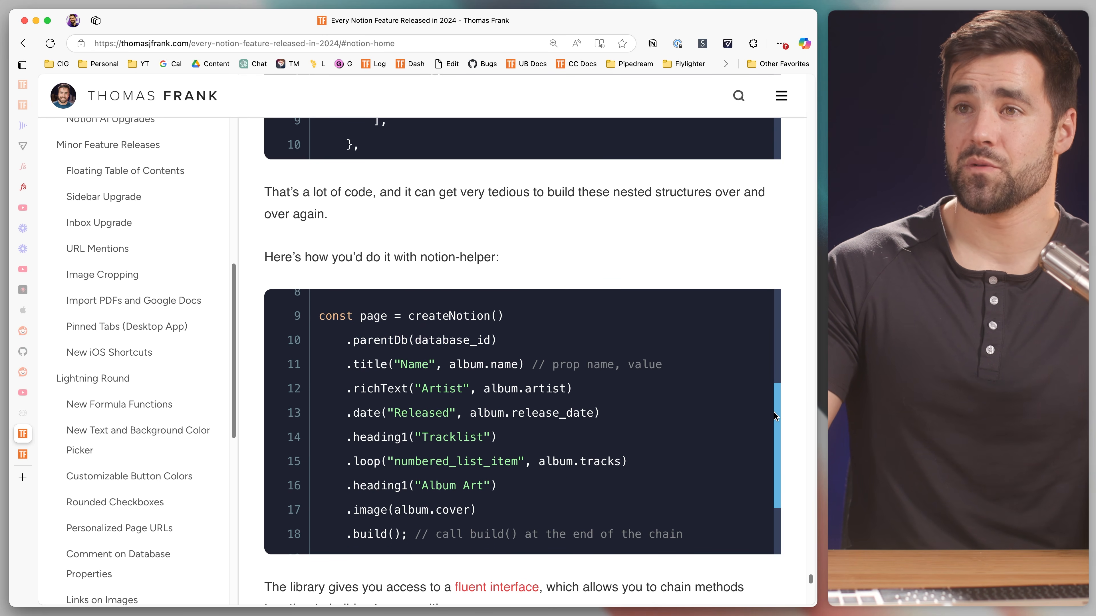
left_click_drag(692, 535, 312, 316)
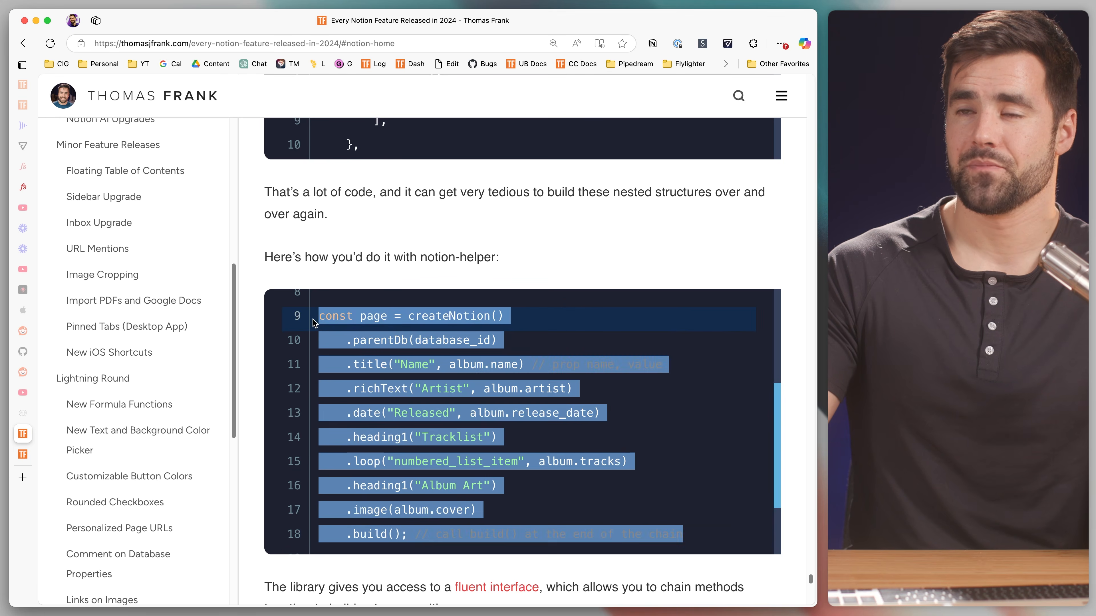
left_click(624, 328)
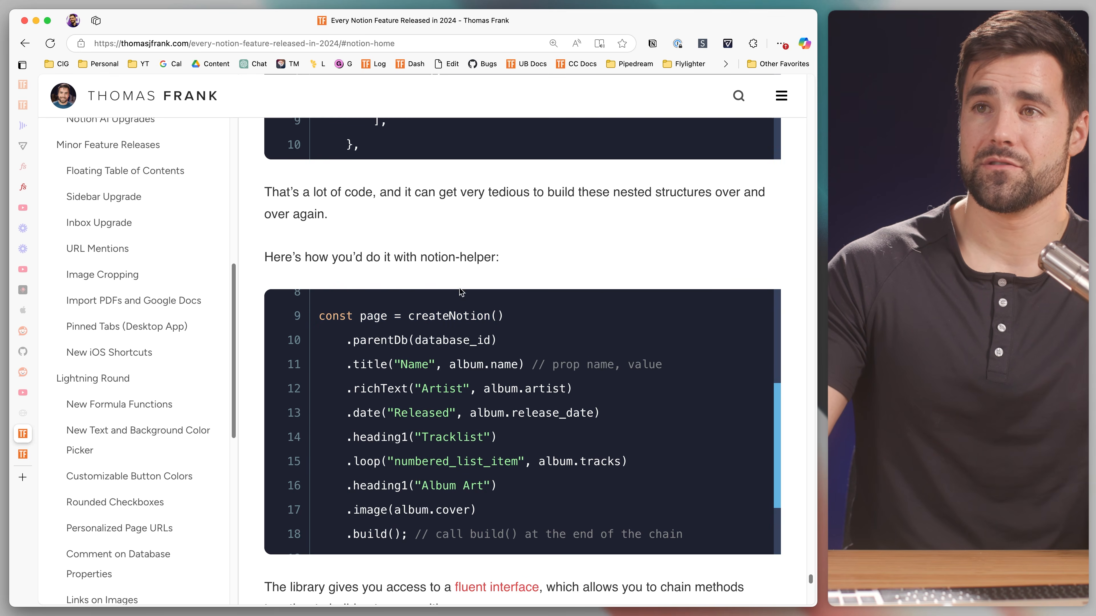